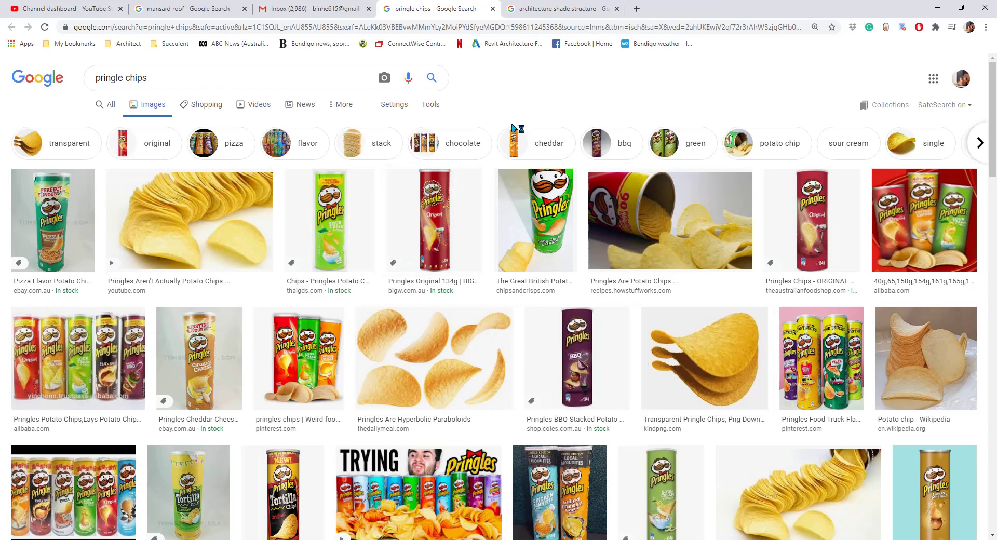
View the related canvas shade structure image in the architecture shade structure search results as a reference.
{"action": "left_click", "coordinate": [540, 8]}
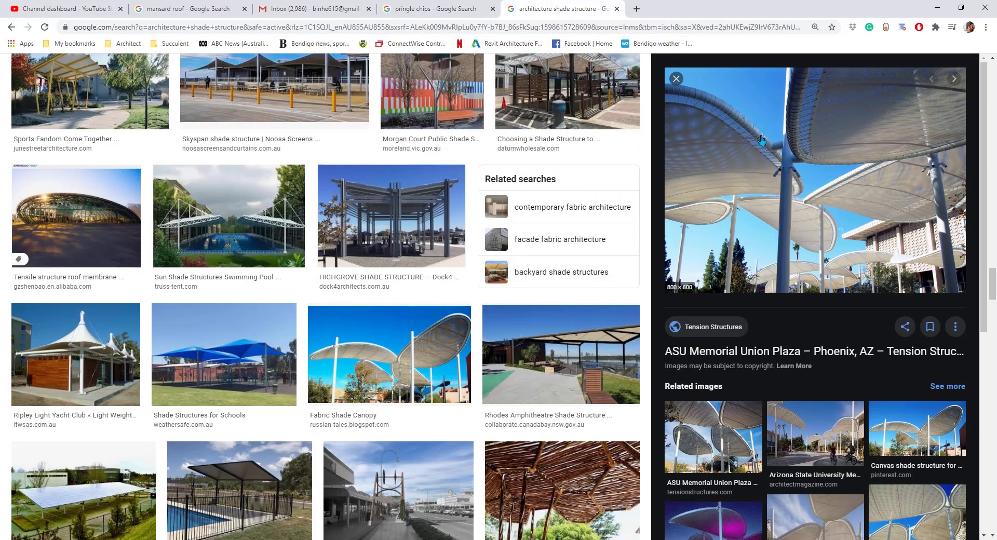
{"action": "left_click", "coordinate": [915, 448]}
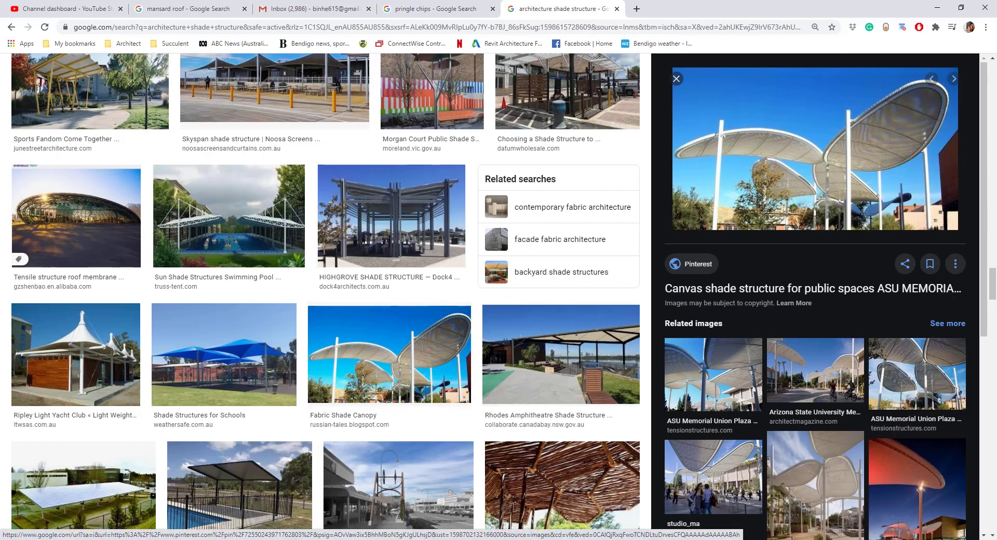
Switch to Revit and set the curved shell family's r1 to 5000 and r2 to 3000.
{"action": "key", "text": "alt+Tab"}
{"action": "left_click", "coordinate": [495, 312]}
{"action": "middle_click_drag", "start_coordinate": [573, 315], "coordinate": [579, 411], "text": "shift"}
{"action": "left_click", "coordinate": [608, 362]}
{"action": "middle_click_drag", "start_coordinate": [587, 338], "coordinate": [372, 285], "text": "shift"}
{"action": "left_click", "coordinate": [476, 388]}
{"action": "left_click", "coordinate": [105, 184]}
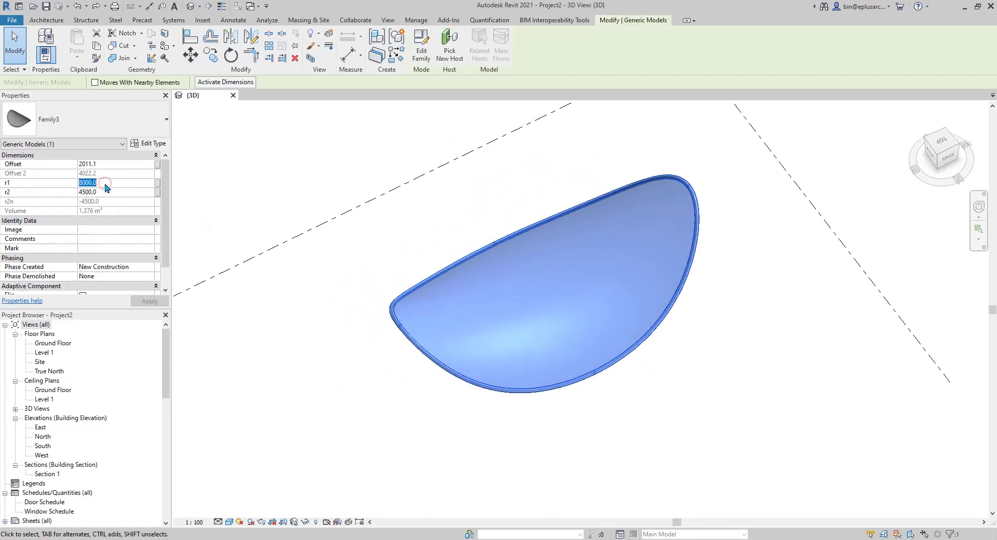
{"action": "type", "text": "500"}
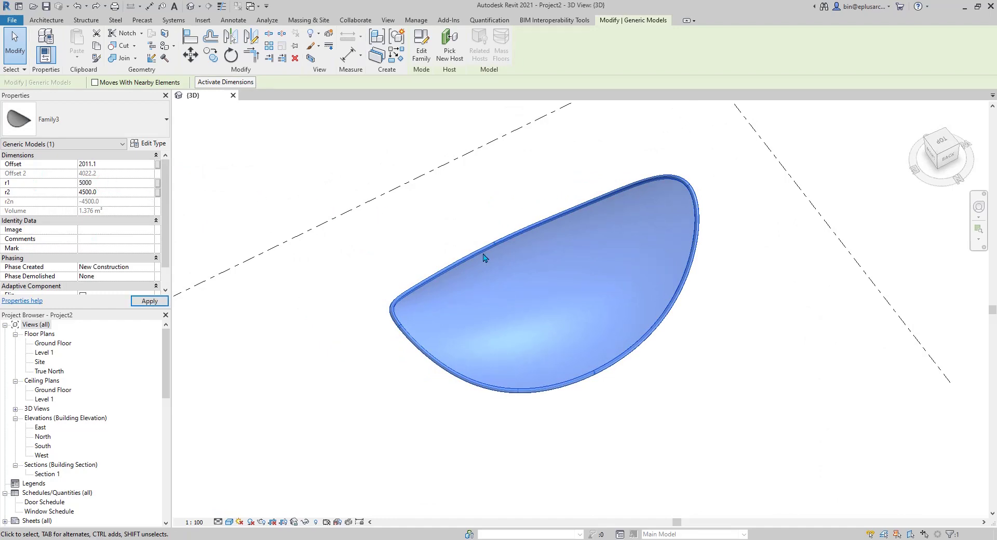
{"action": "left_click", "coordinate": [115, 192]}
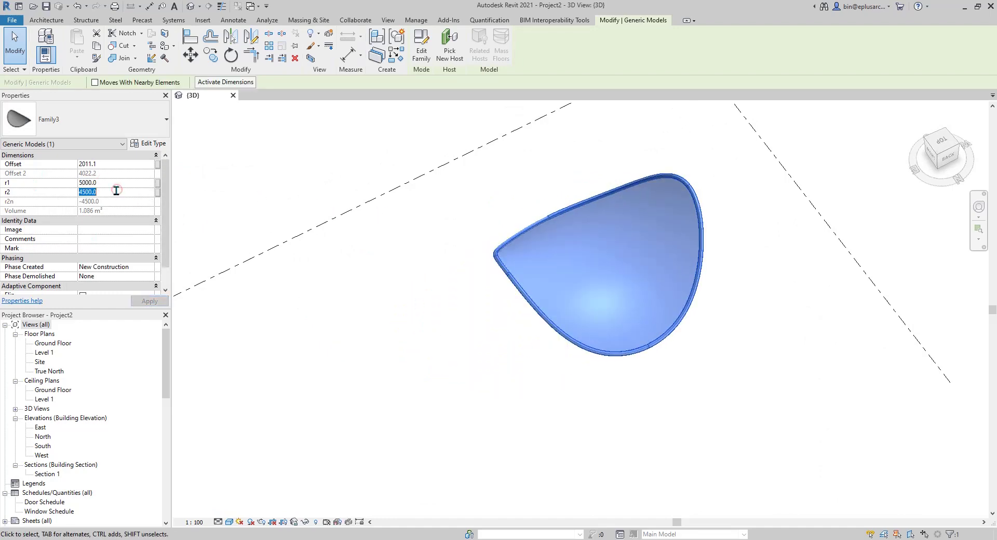
{"action": "type", "text": "300"}
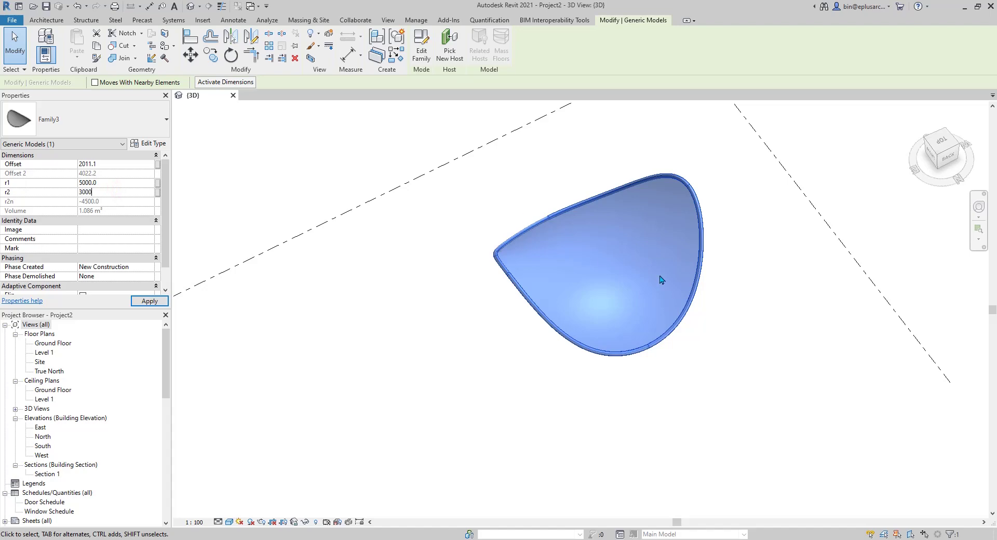
Set the curved shell's Offset to 1000 and inspect its shape from above, deselected.
{"action": "middle_click_drag", "start_coordinate": [674, 311], "coordinate": [642, 146], "text": "shift"}
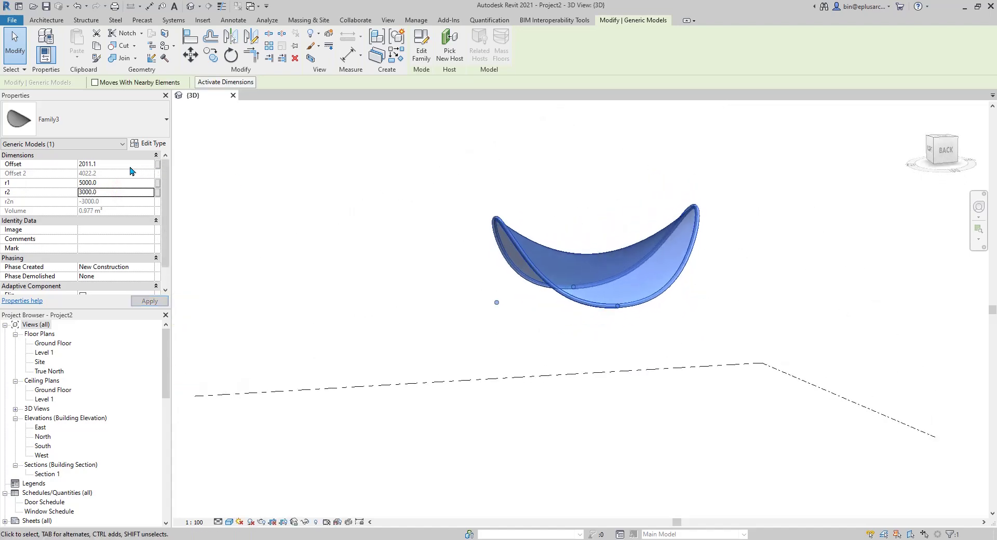
{"action": "left_click", "coordinate": [130, 164]}
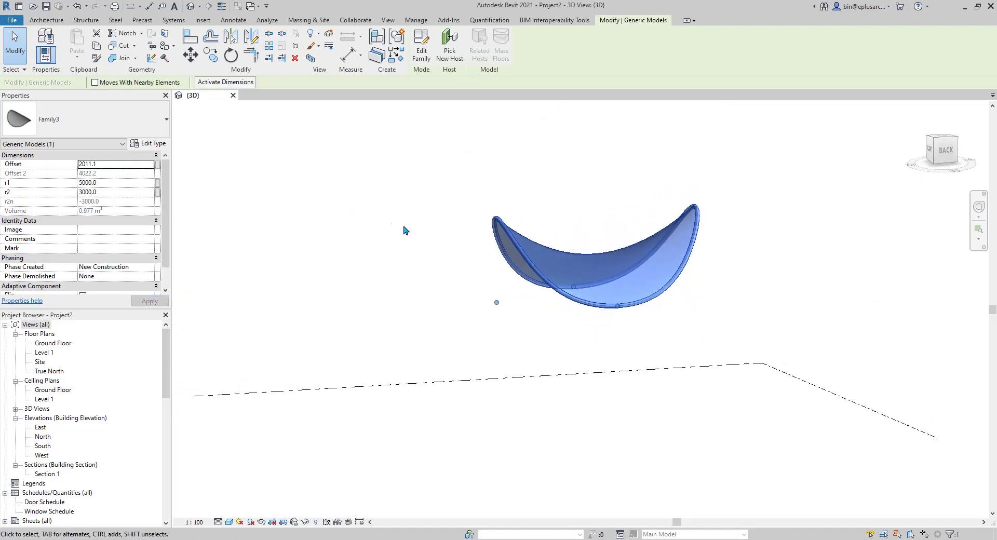
{"action": "type", "text": "100"}
{"action": "left_click", "coordinate": [144, 163]}
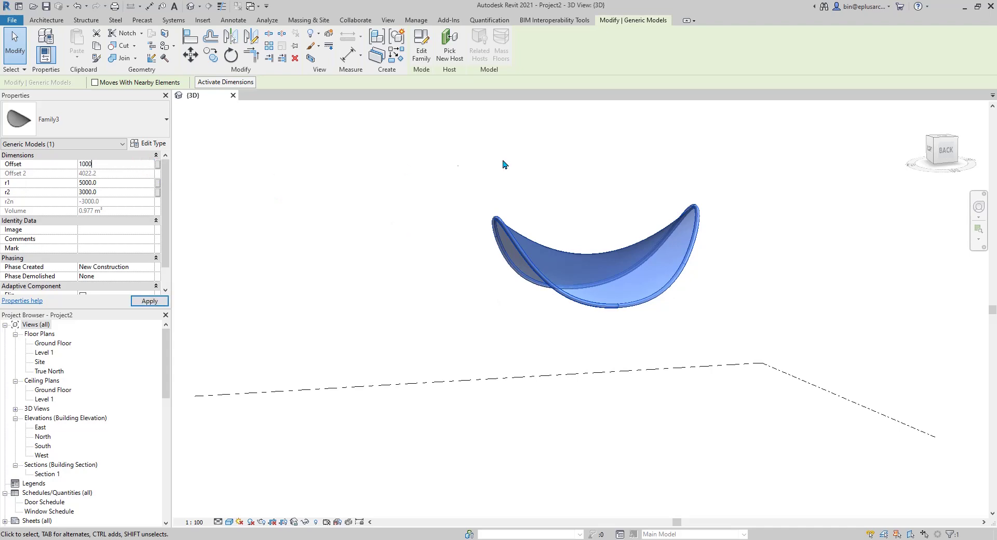
{"action": "key", "text": "Return"}
{"action": "middle_click_drag", "start_coordinate": [578, 265], "coordinate": [546, 392], "text": "shift"}
{"action": "left_click", "coordinate": [634, 333]}
{"action": "scroll", "coordinate": [621, 338], "scroll_direction": "up", "scroll_amount": 1}
{"action": "middle_click_drag", "start_coordinate": [407, 237], "coordinate": [394, 237]}
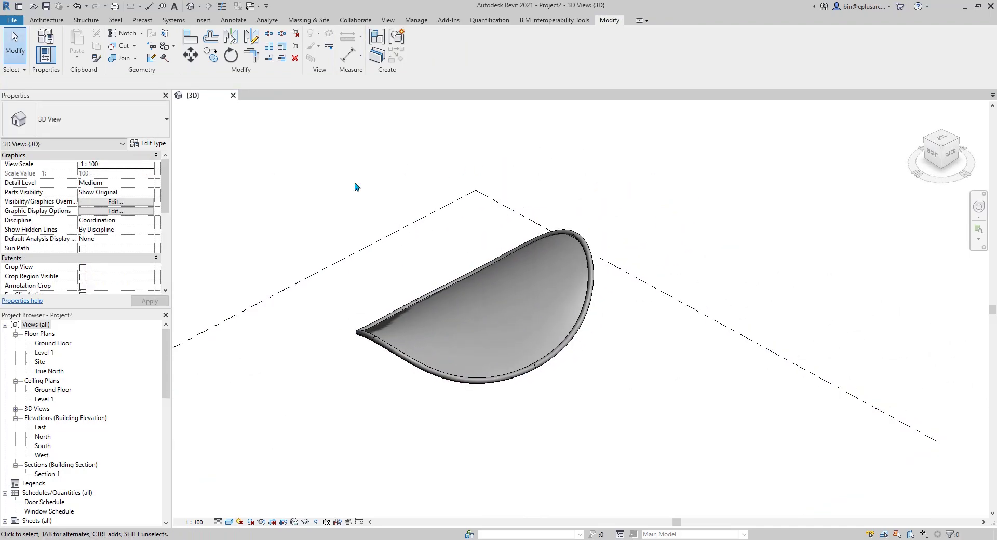
Close Project2 without saving and create a new family from the Metric Generic Model Adaptive template.
{"action": "left_click", "coordinate": [232, 95]}
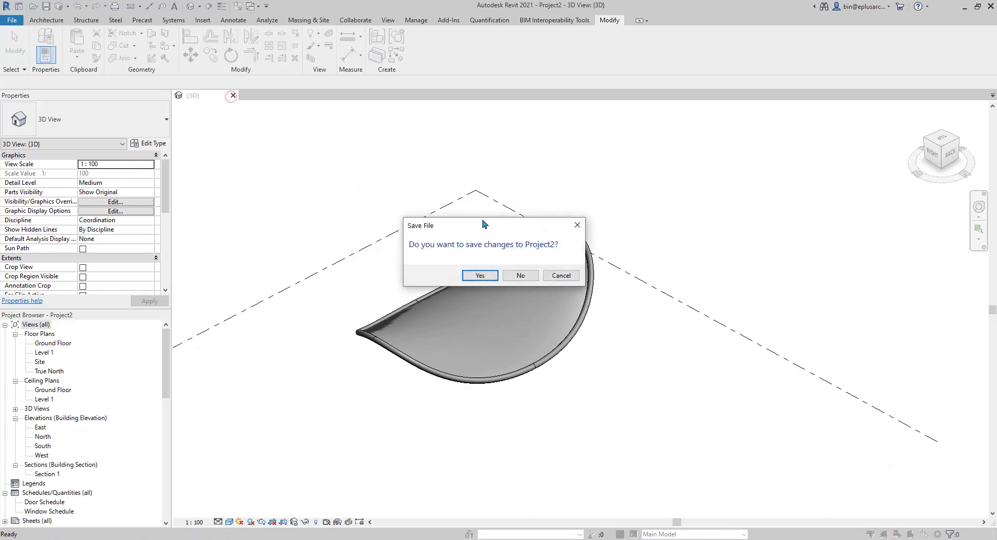
{"action": "left_click", "coordinate": [518, 274]}
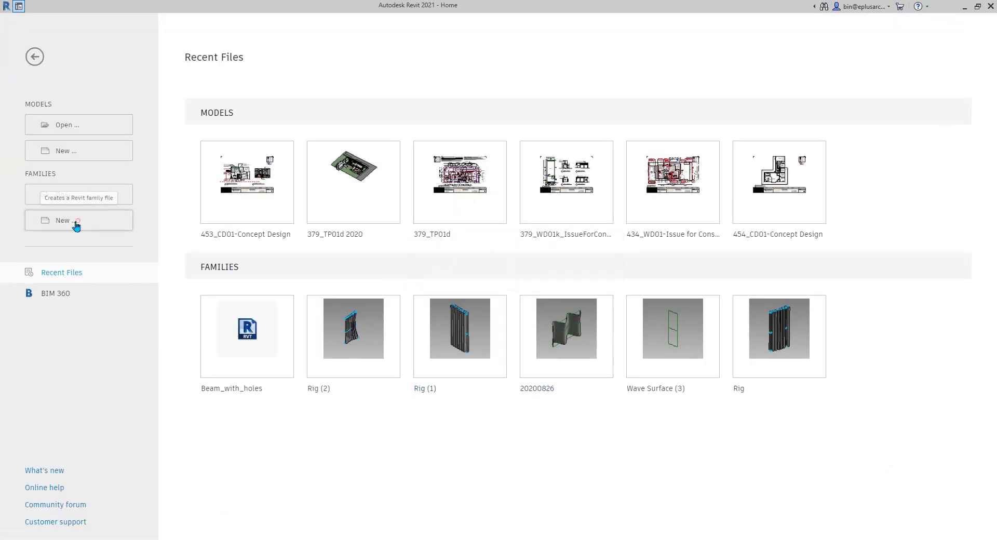
{"action": "left_click", "coordinate": [78, 222]}
{"action": "left_click", "coordinate": [625, 289]}
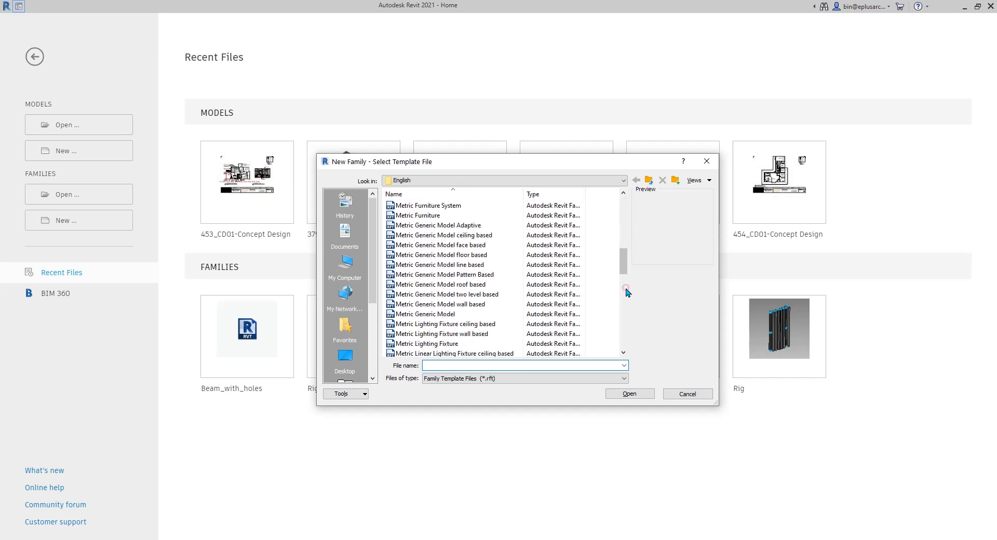
{"action": "left_click", "coordinate": [623, 252]}
{"action": "left_click", "coordinate": [438, 225]}
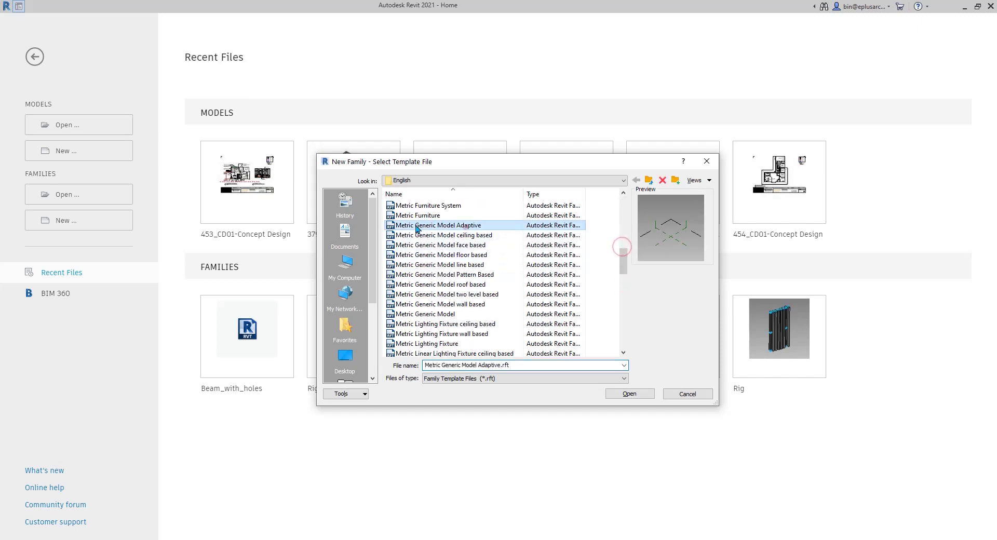
{"action": "left_click", "coordinate": [636, 397]}
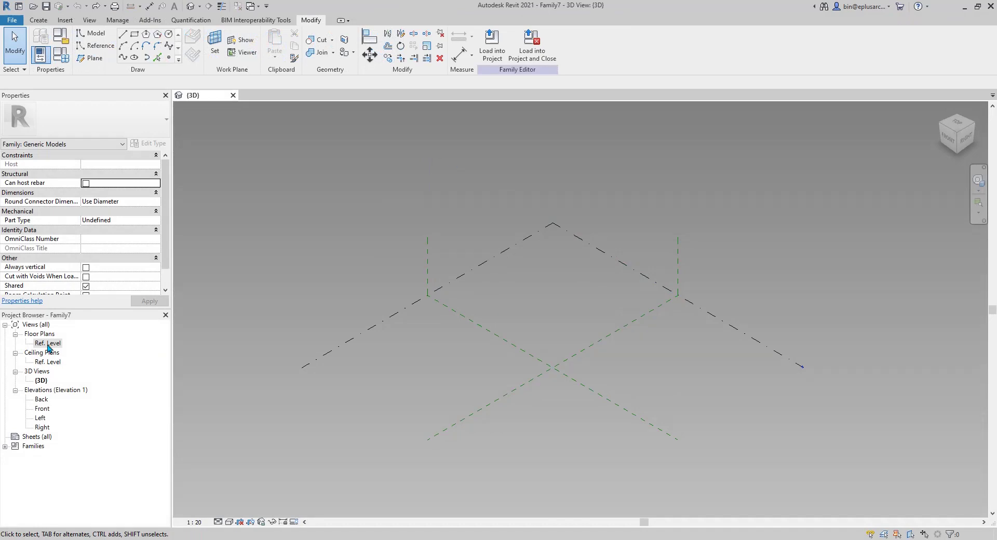
In the Ref. Level floor plan, draw a reference-line ellipse centred on the reference plane intersection, about 7600 mm horizontal and 4500 mm vertical radius.
{"action": "double_click", "coordinate": [47, 344]}
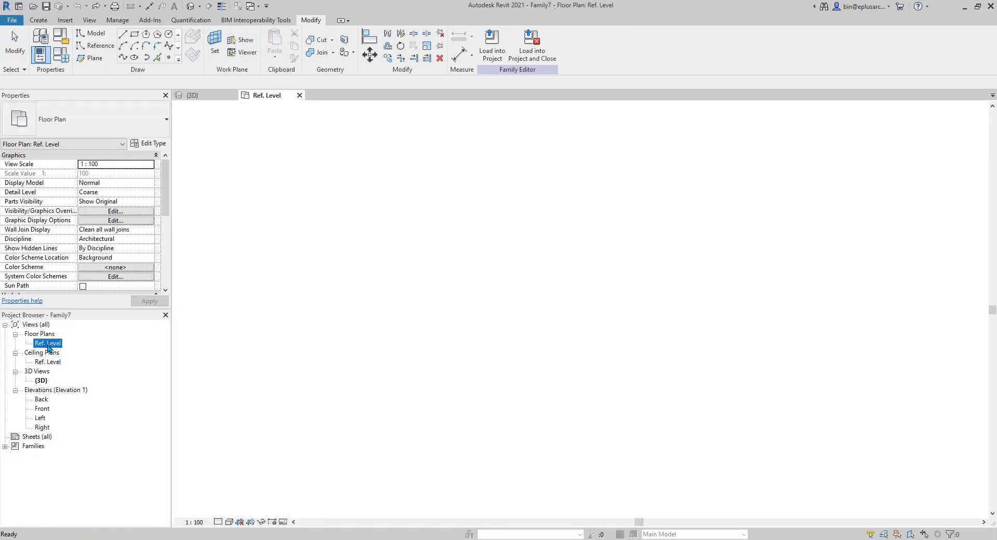
{"action": "left_click", "coordinate": [95, 45]}
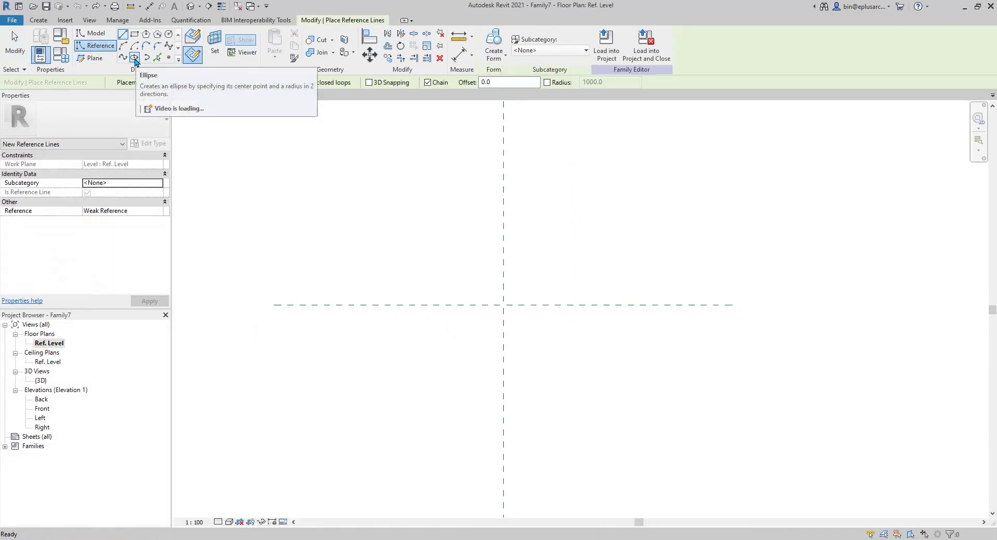
{"action": "left_click", "coordinate": [135, 58]}
{"action": "left_click", "coordinate": [503, 305]}
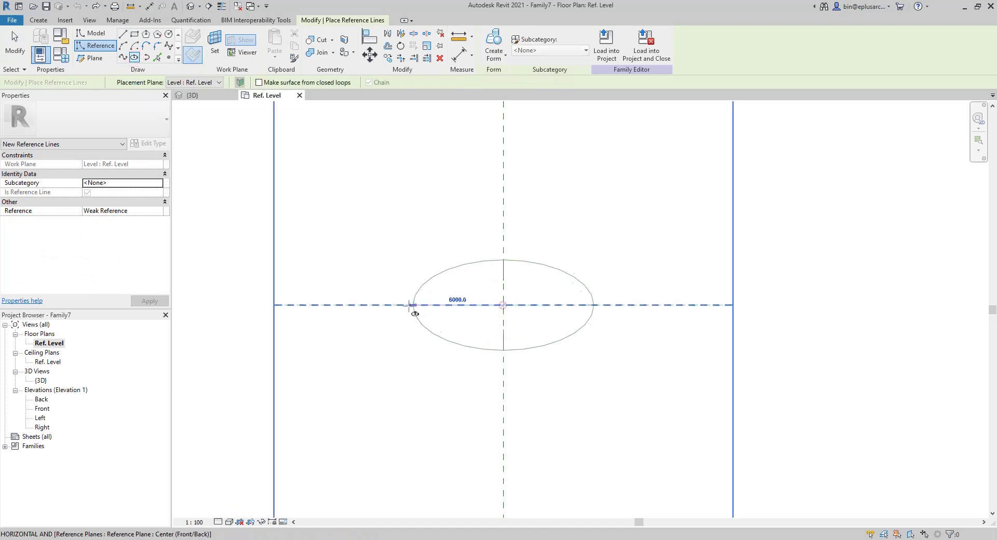
{"action": "left_click", "coordinate": [389, 305]}
{"action": "left_click", "coordinate": [503, 237]}
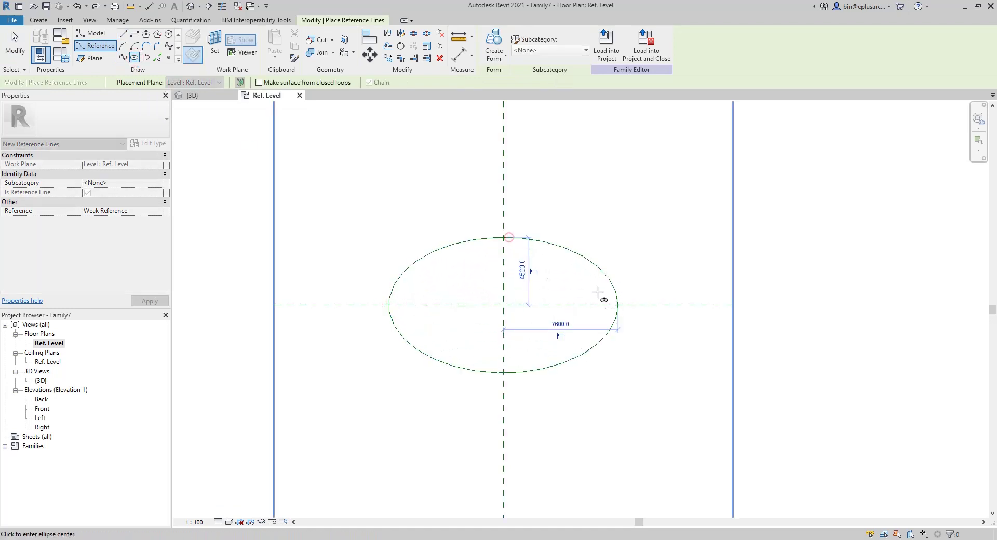
Make the ellipse's temporary vertical and horizontal radius dimensions permanent and end the reference line command.
{"action": "scroll", "coordinate": [576, 291], "scroll_direction": "up", "scroll_amount": 2}
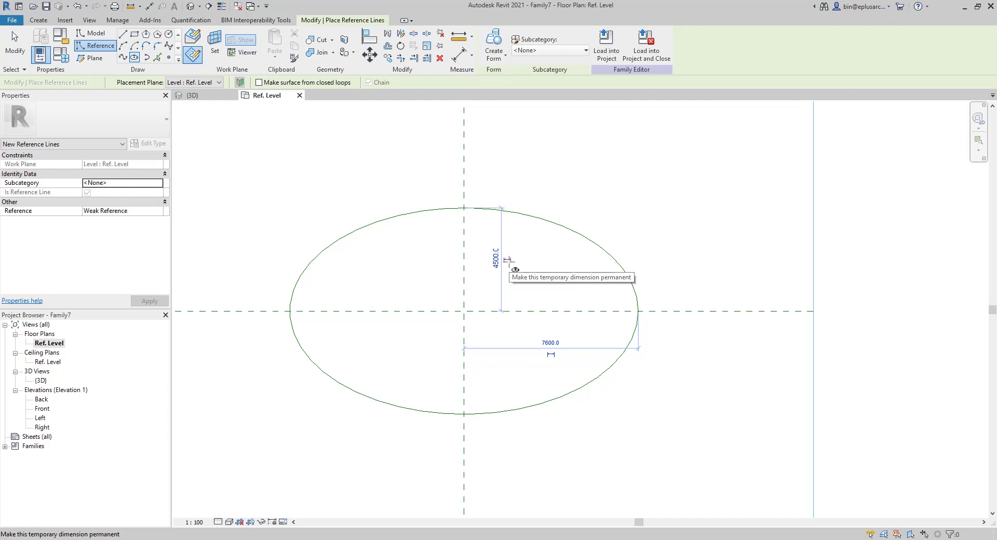
{"action": "left_click", "coordinate": [508, 260]}
{"action": "left_click", "coordinate": [550, 354]}
{"action": "middle_click_drag", "start_coordinate": [596, 378], "coordinate": [603, 378]}
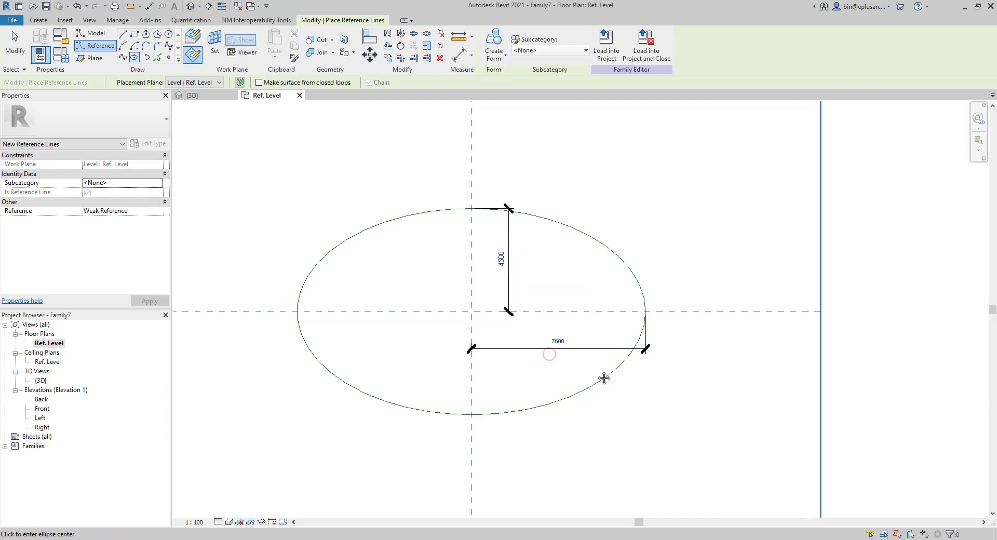
{"action": "key", "text": "Escape"}
{"action": "key", "text": "Escape"}
Label the ellipse's vertical radius dimension with a new instance parameter named R1.
{"action": "left_click", "coordinate": [508, 267]}
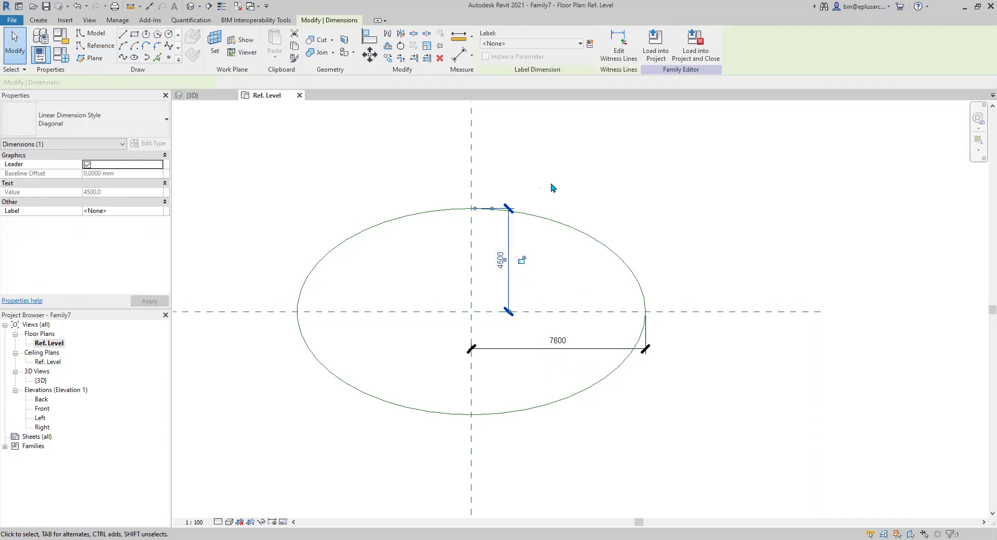
{"action": "left_click", "coordinate": [589, 44]}
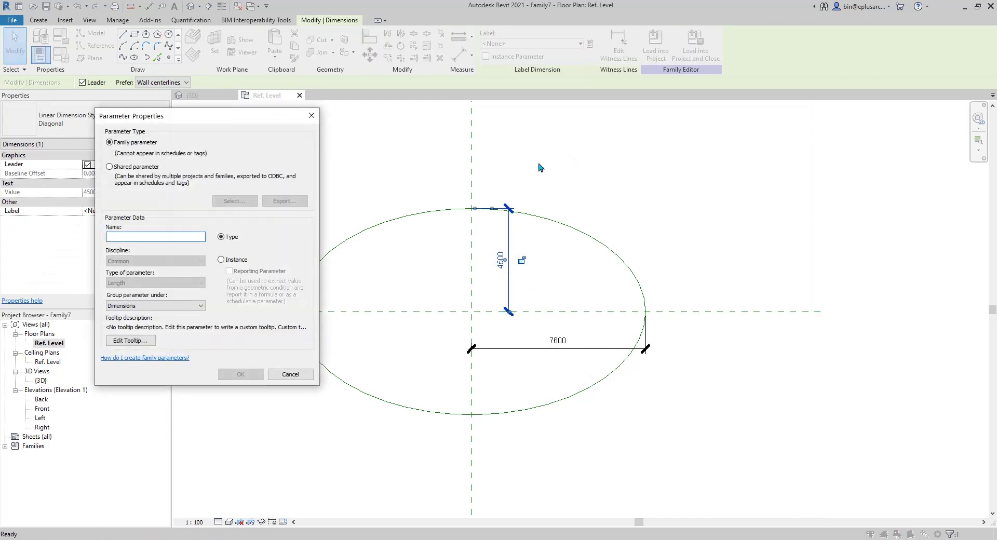
{"action": "type", "text": "R1"}
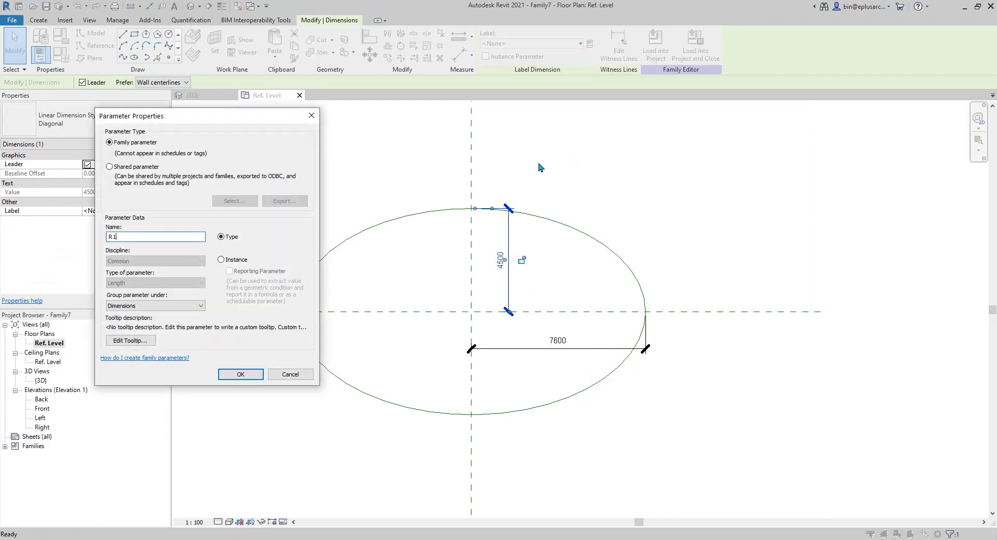
{"action": "left_click", "coordinate": [222, 259]}
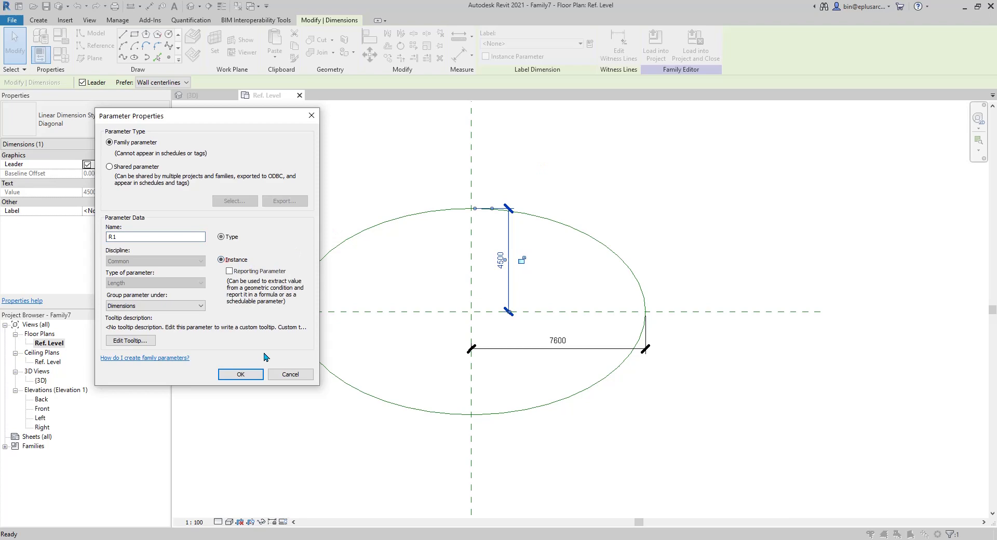
{"action": "left_click", "coordinate": [240, 374]}
Label the ellipse's horizontal radius dimension with a new instance parameter named R2.
{"action": "left_click", "coordinate": [589, 43]}
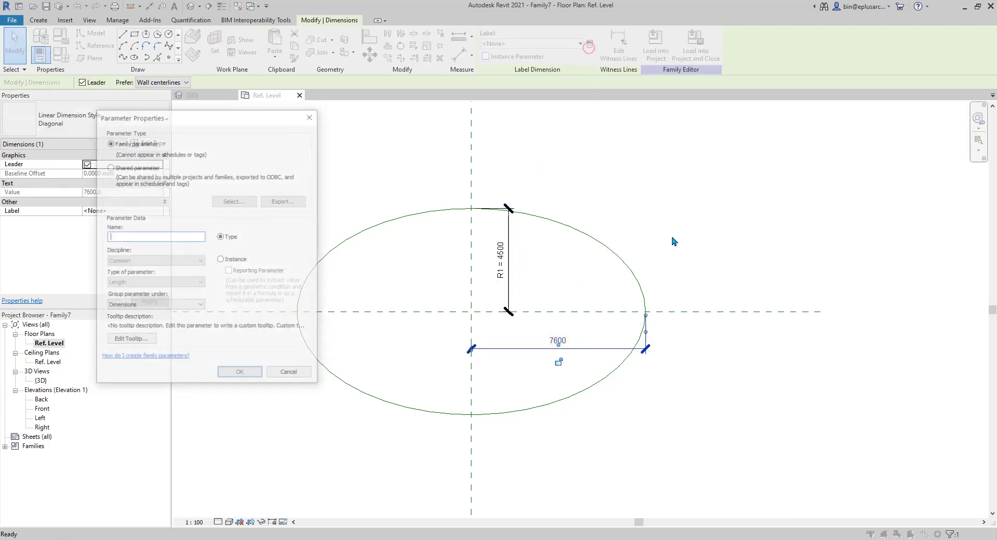
{"action": "type", "text": "R2"}
{"action": "left_click", "coordinate": [222, 259]}
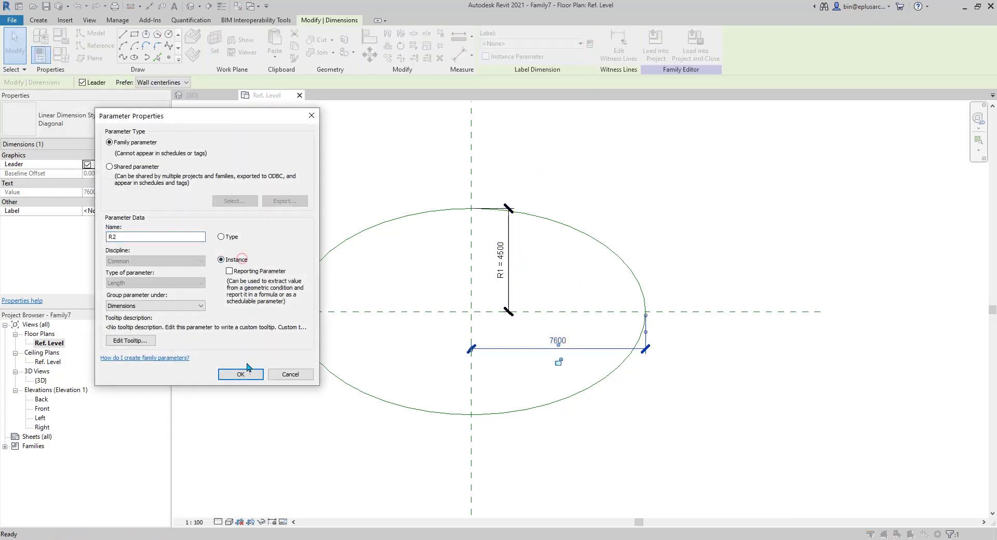
{"action": "left_click", "coordinate": [241, 374]}
{"action": "left_click", "coordinate": [394, 191]}
{"action": "middle_click_drag", "start_coordinate": [394, 190], "coordinate": [533, 181]}
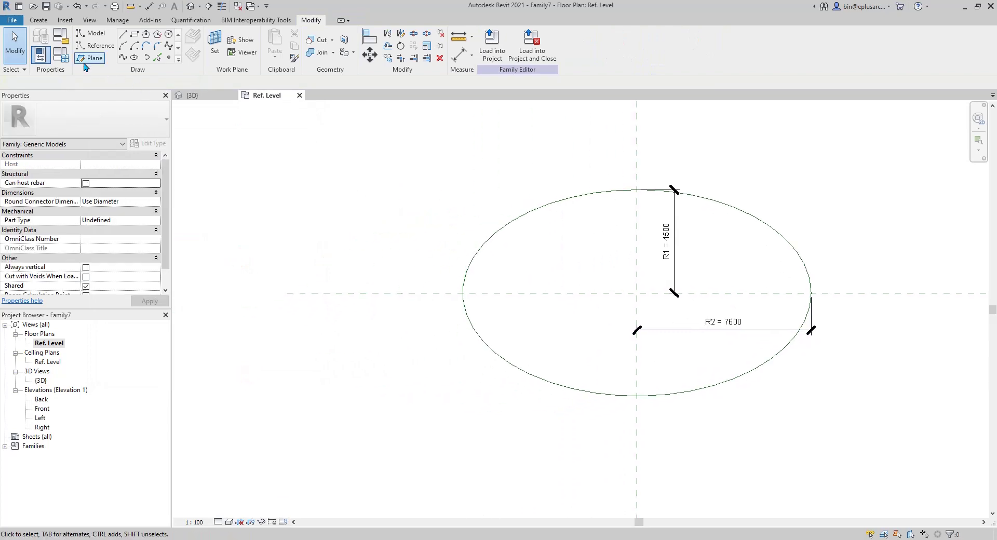
Add an instance length parameter named Depth to the family types, grouped under Dimensions.
{"action": "left_click", "coordinate": [60, 55]}
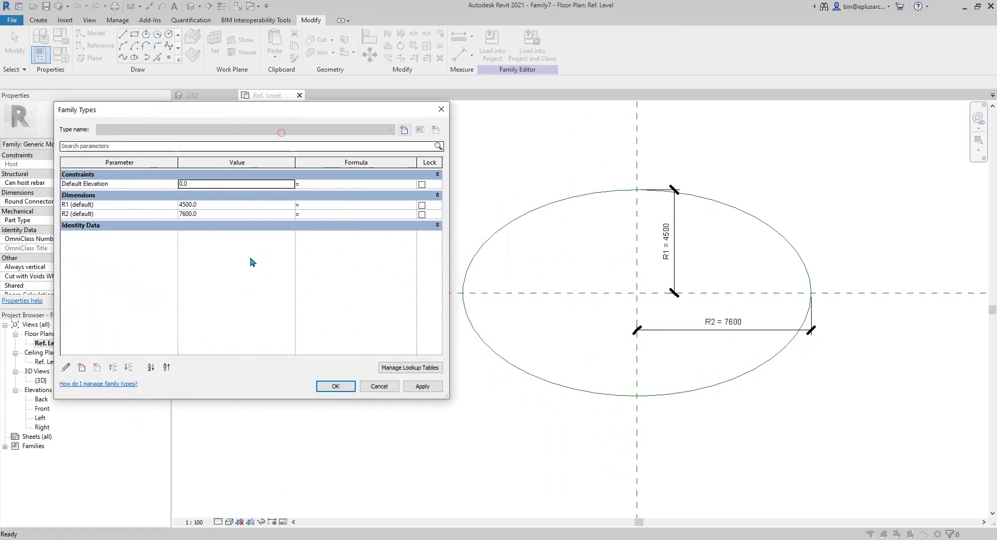
{"action": "left_click", "coordinate": [82, 368]}
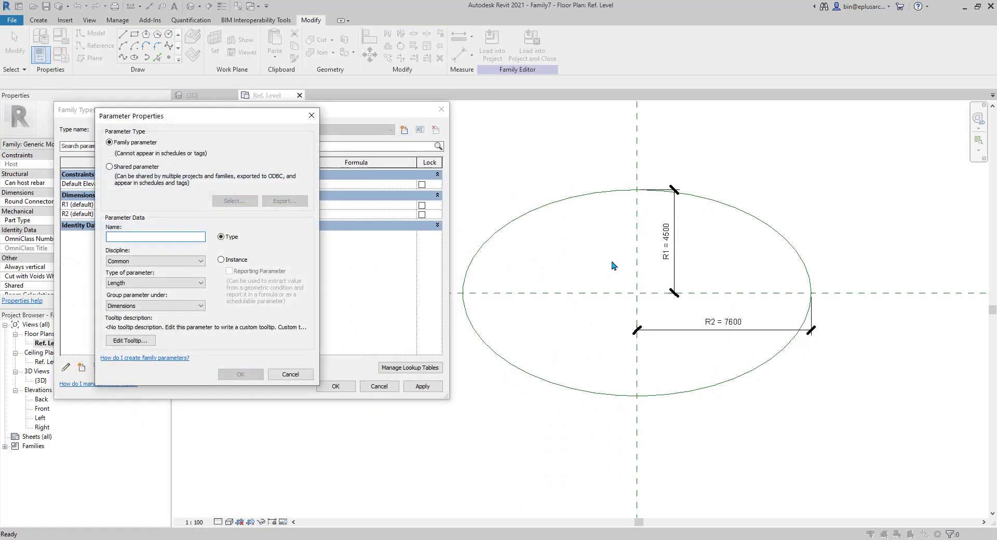
{"action": "type", "text": "De"}
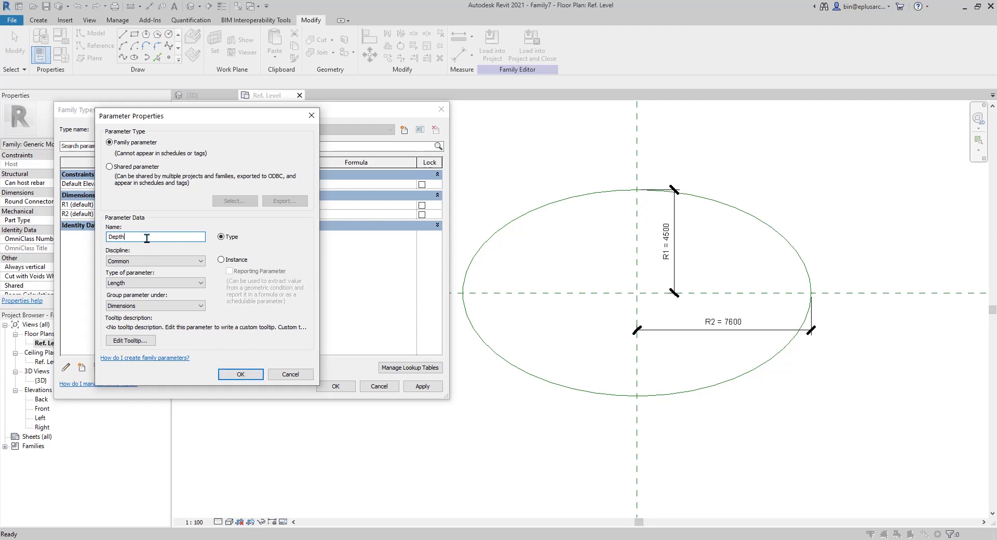
{"action": "type", "text": "pth"}
{"action": "left_click", "coordinate": [221, 259]}
{"action": "left_click", "coordinate": [240, 374]}
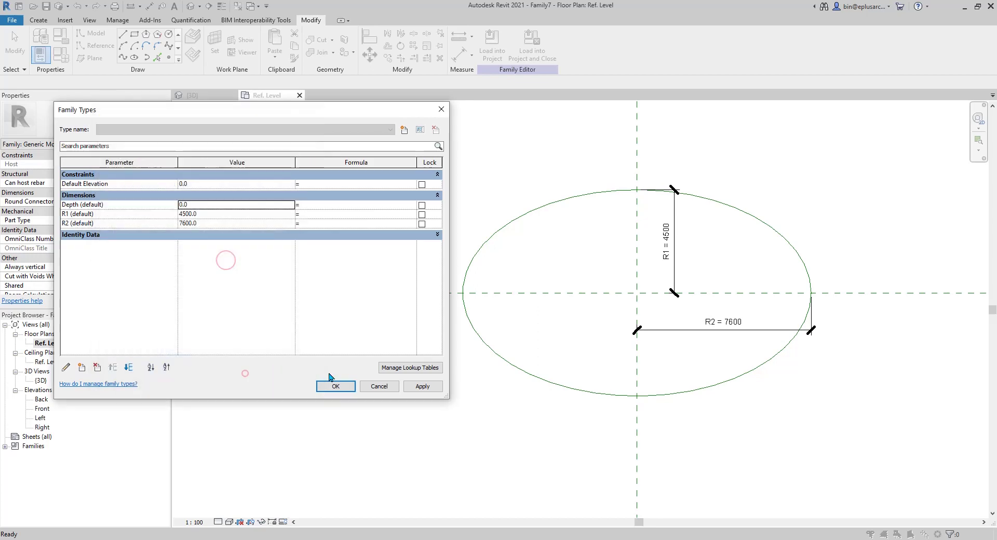
Add an instance length parameter named Width to the family types, grouped under Dimensions.
{"action": "left_click", "coordinate": [82, 367]}
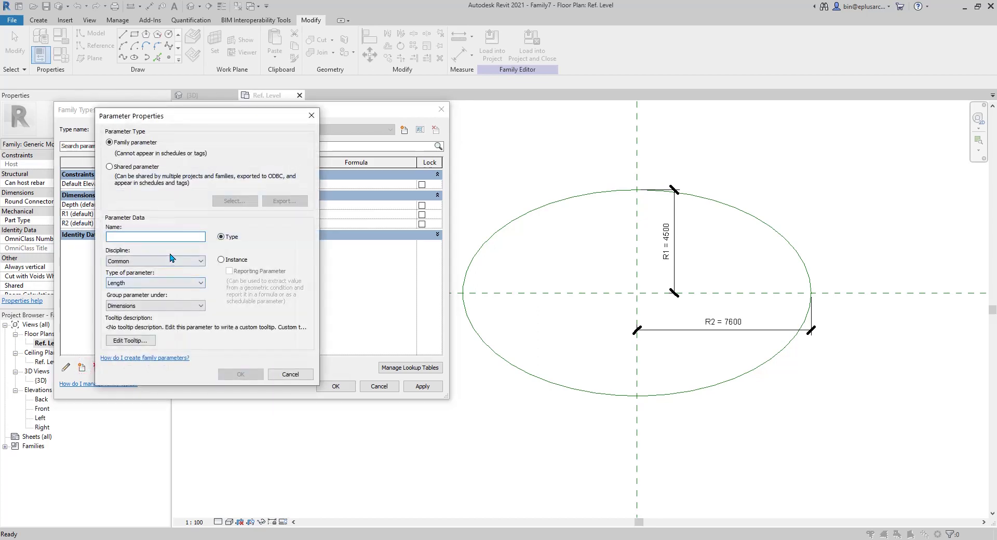
{"action": "type", "text": "Width"}
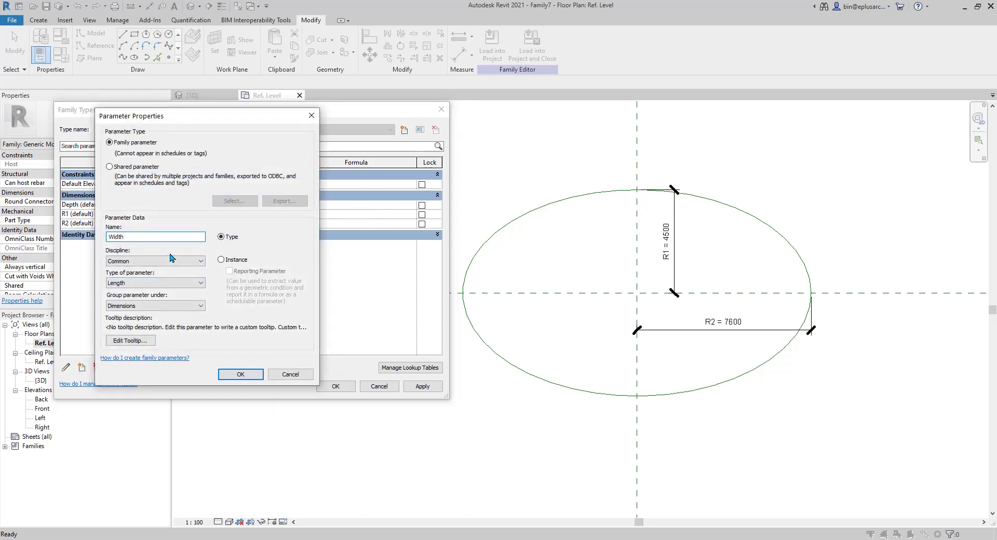
{"action": "left_click", "coordinate": [221, 259]}
{"action": "left_click", "coordinate": [240, 373]}
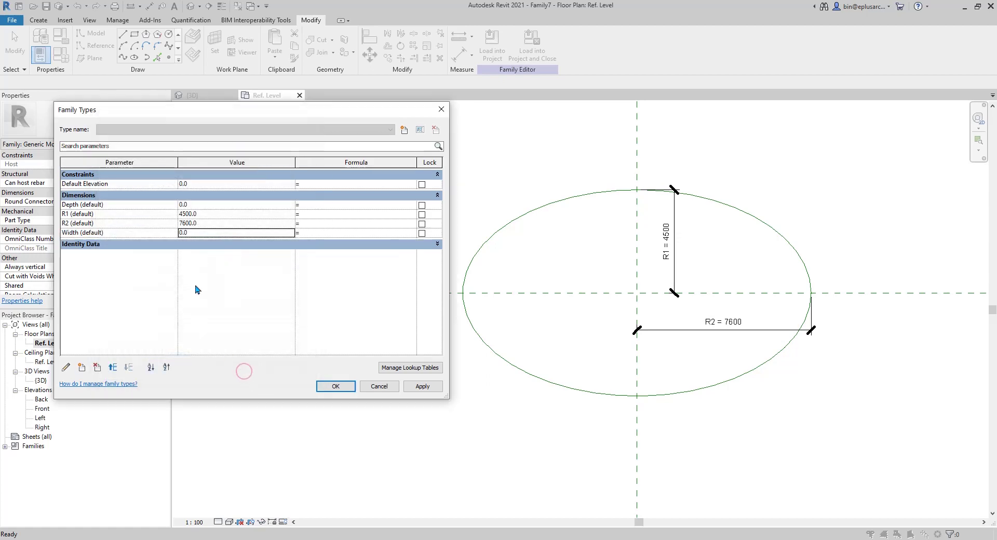
Set the Depth and Width parameters to 9000 each in the family types.
{"action": "left_click", "coordinate": [214, 206]}
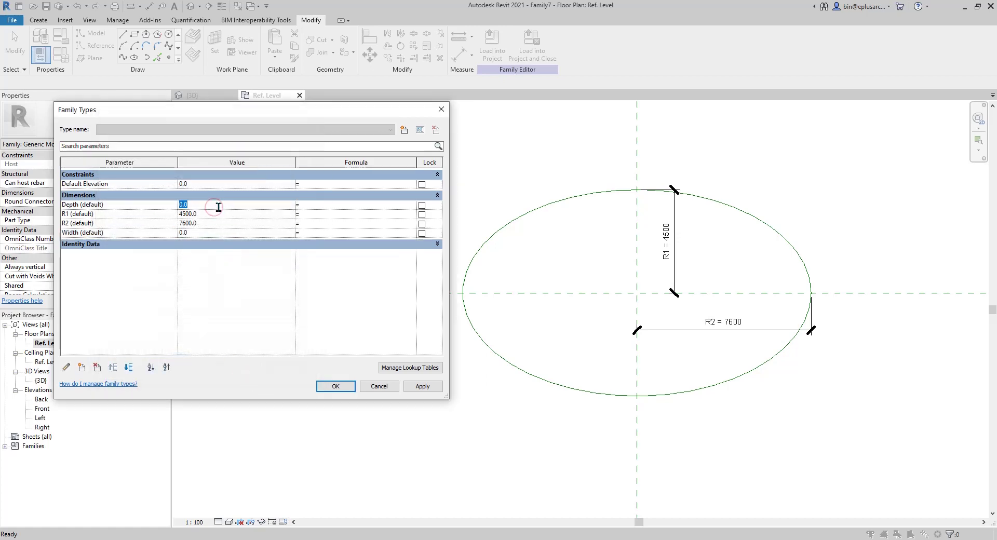
{"action": "type", "text": "9"}
{"action": "left_click", "coordinate": [208, 232]}
{"action": "type", "text": "9000"}
{"action": "left_click", "coordinate": [220, 274]}
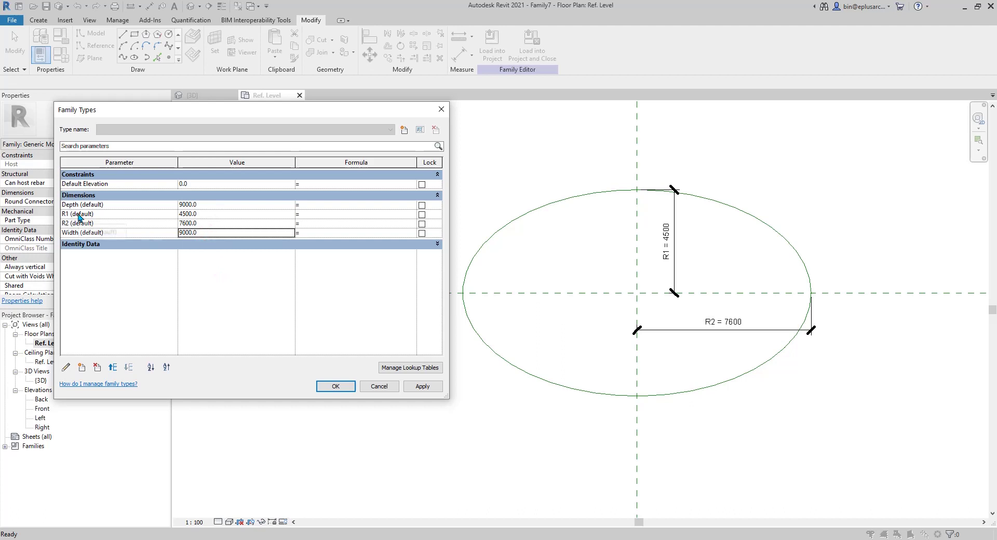
Add the formulas R1 = Depth / 2 and R2 = Width / 2 and apply them to the family.
{"action": "left_click", "coordinate": [314, 215]}
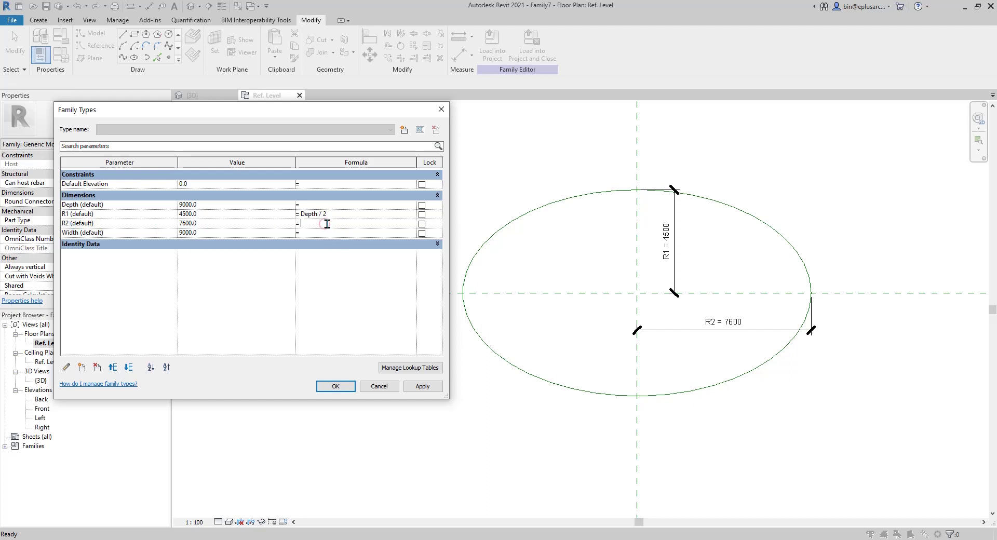
{"action": "type", "text": "Width / 2"}
{"action": "left_click", "coordinate": [422, 386]}
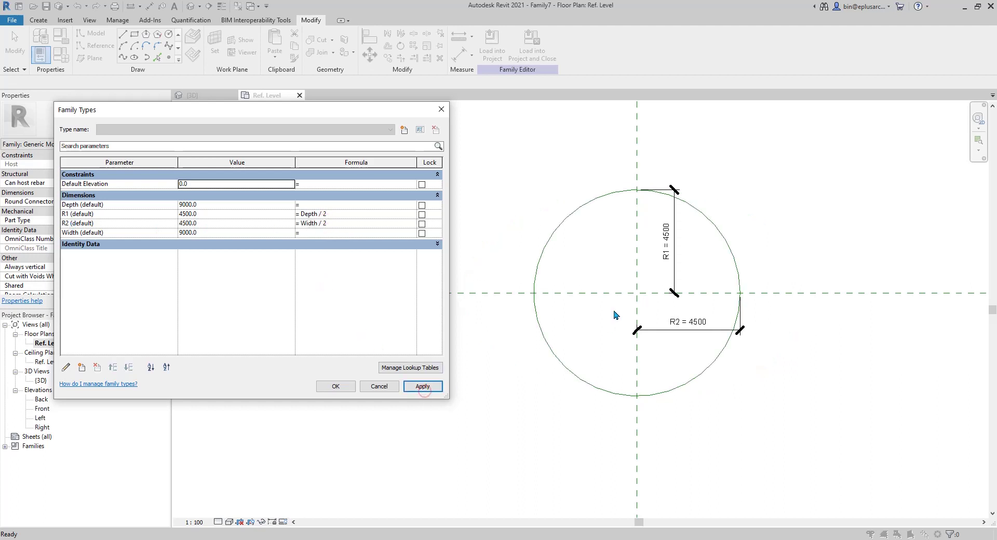
{"action": "left_click", "coordinate": [336, 386]}
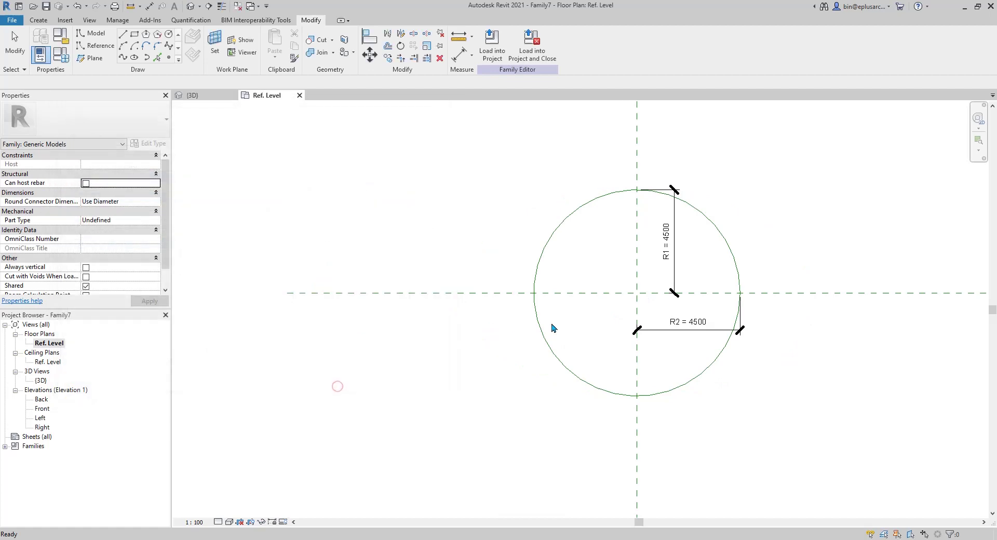
Move the R1 parameter from the Dimensions group to the Other group in the family types.
{"action": "left_click", "coordinate": [65, 58]}
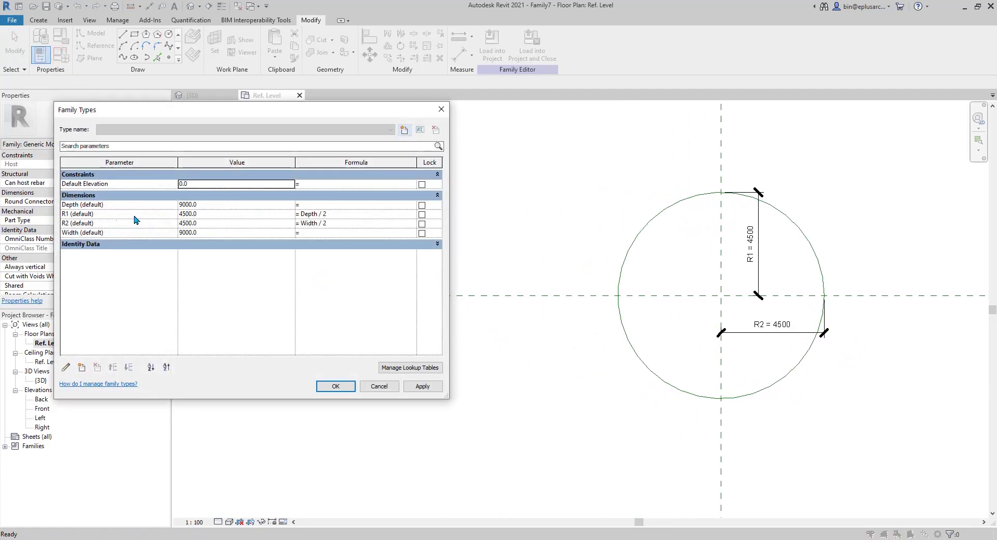
{"action": "left_click", "coordinate": [98, 245]}
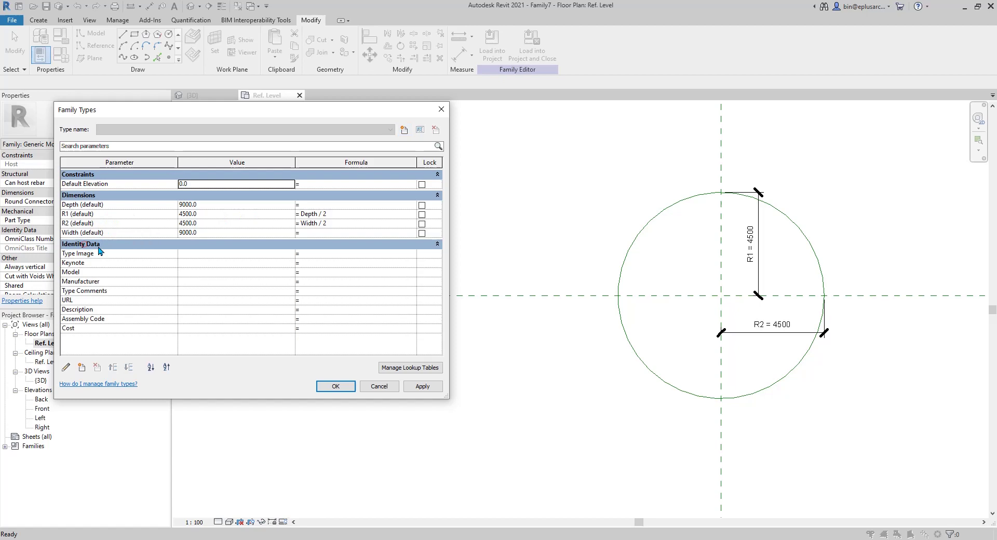
{"action": "left_click", "coordinate": [95, 214]}
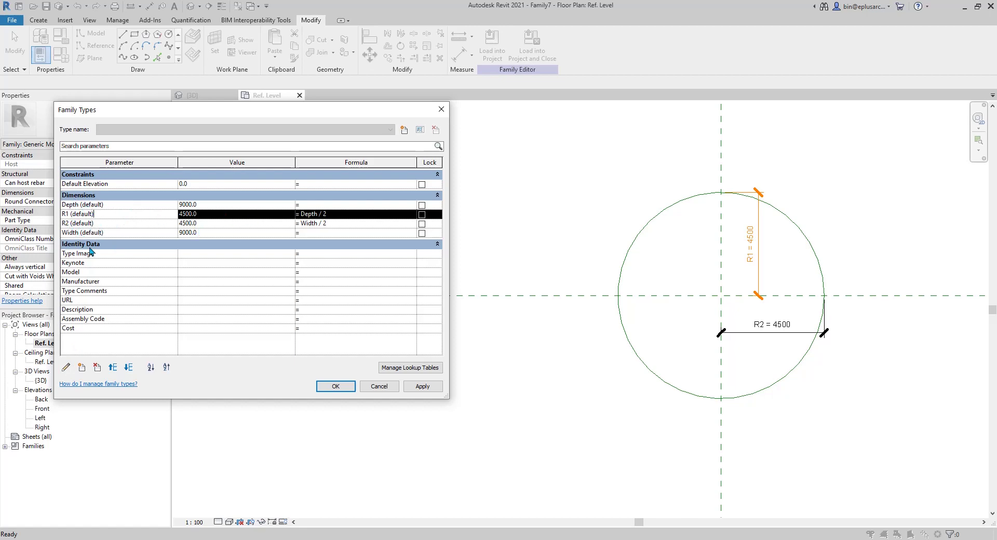
{"action": "left_click", "coordinate": [66, 367]}
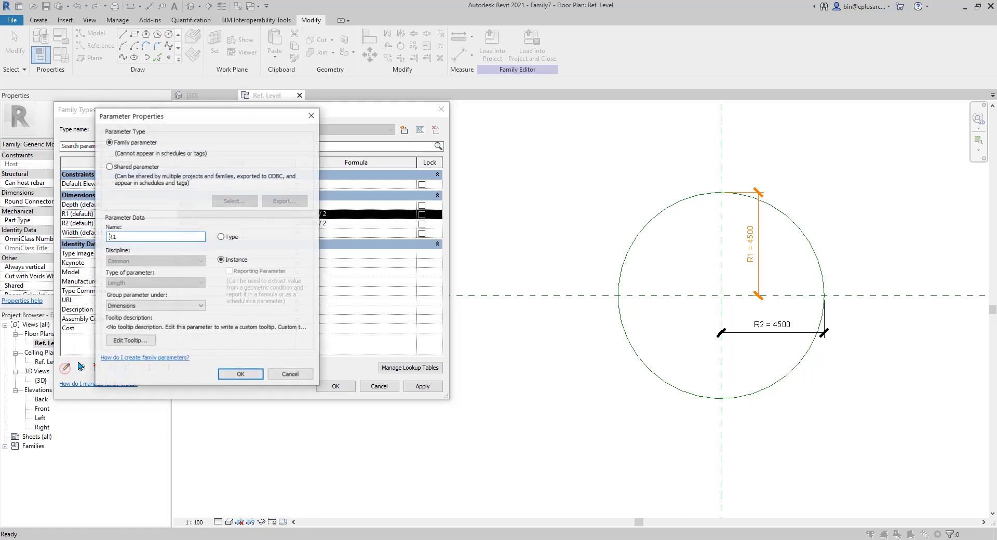
{"action": "left_click", "coordinate": [289, 376]}
{"action": "left_click", "coordinate": [66, 368]}
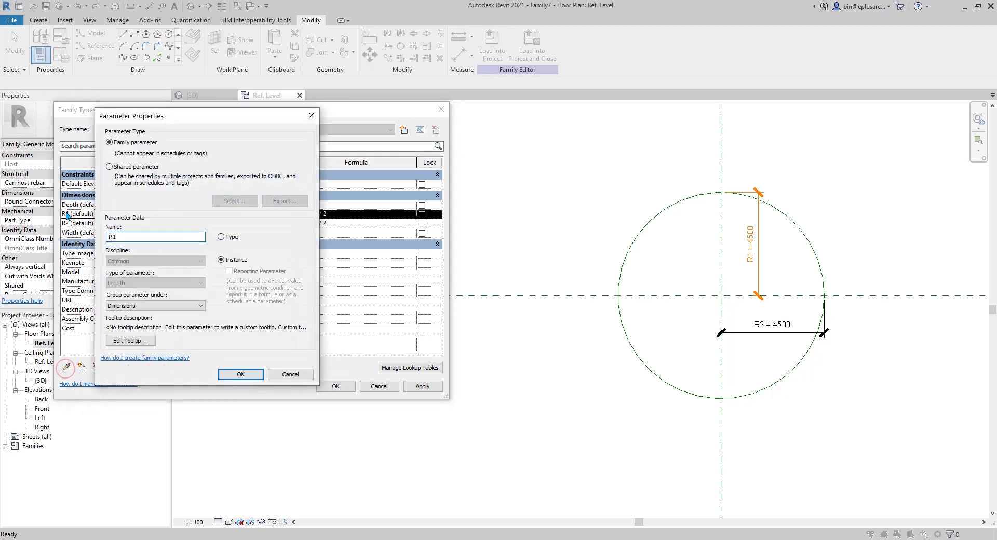
{"action": "left_click", "coordinate": [138, 307]}
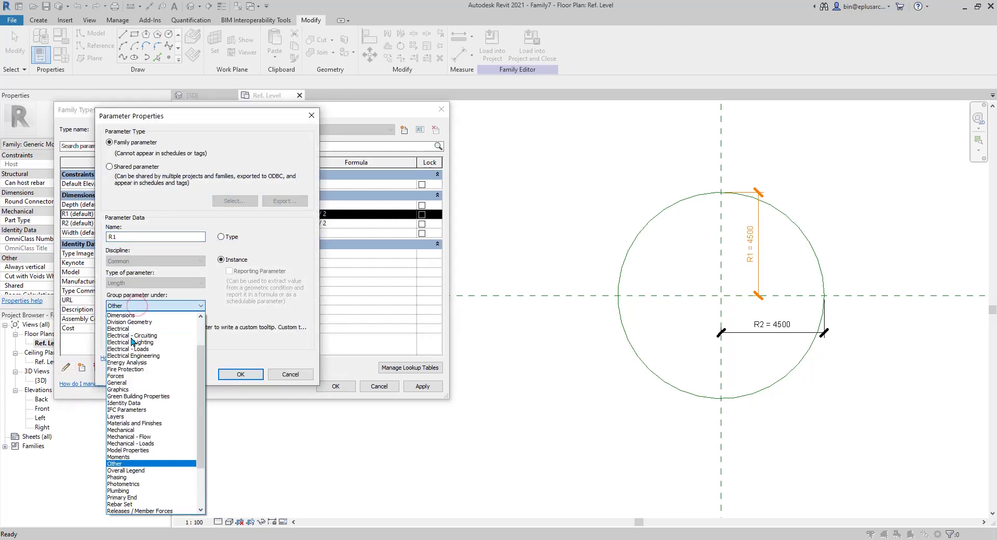
{"action": "left_click", "coordinate": [125, 464]}
{"action": "left_click", "coordinate": [241, 374]}
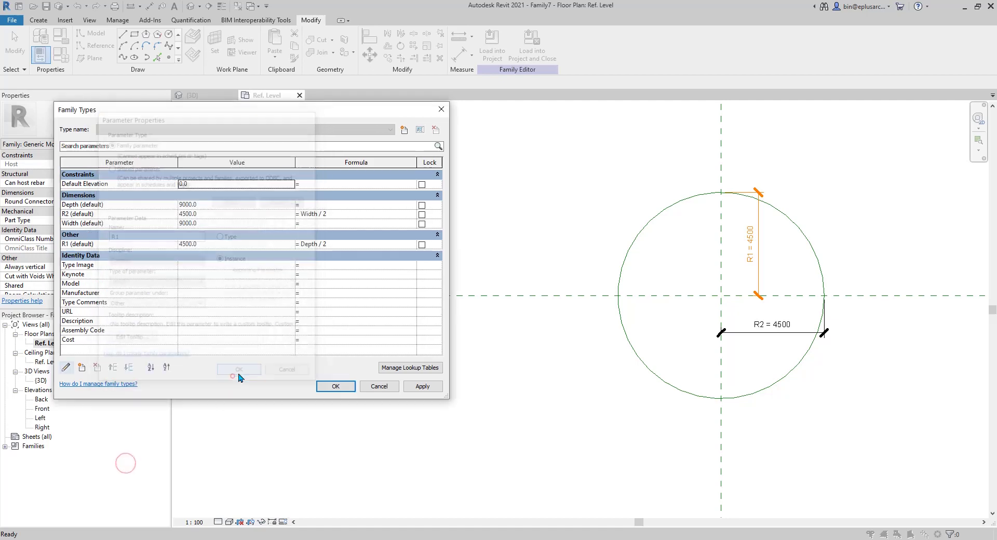
Regroup the R2 parameter under Other and accept the family types changes.
{"action": "left_click", "coordinate": [83, 213]}
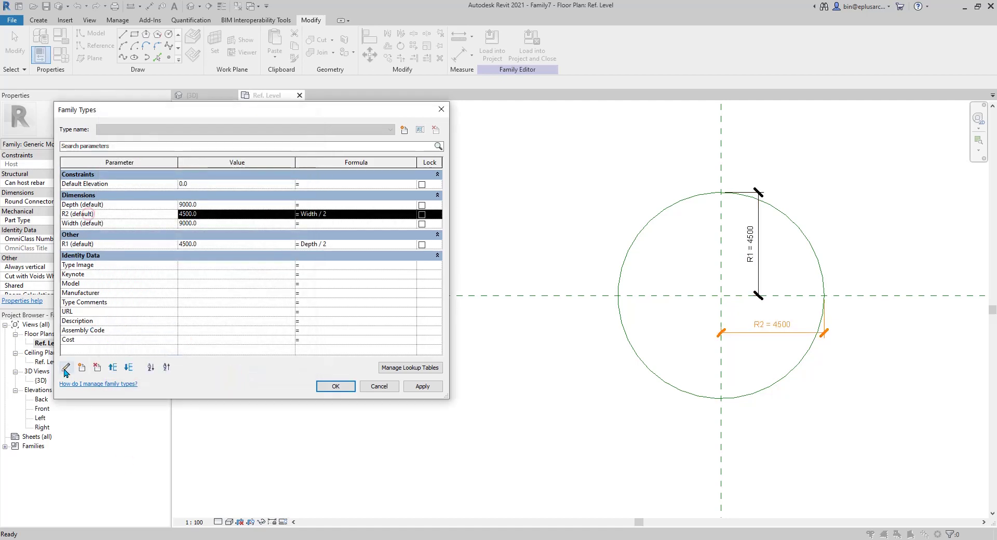
{"action": "left_click", "coordinate": [66, 367]}
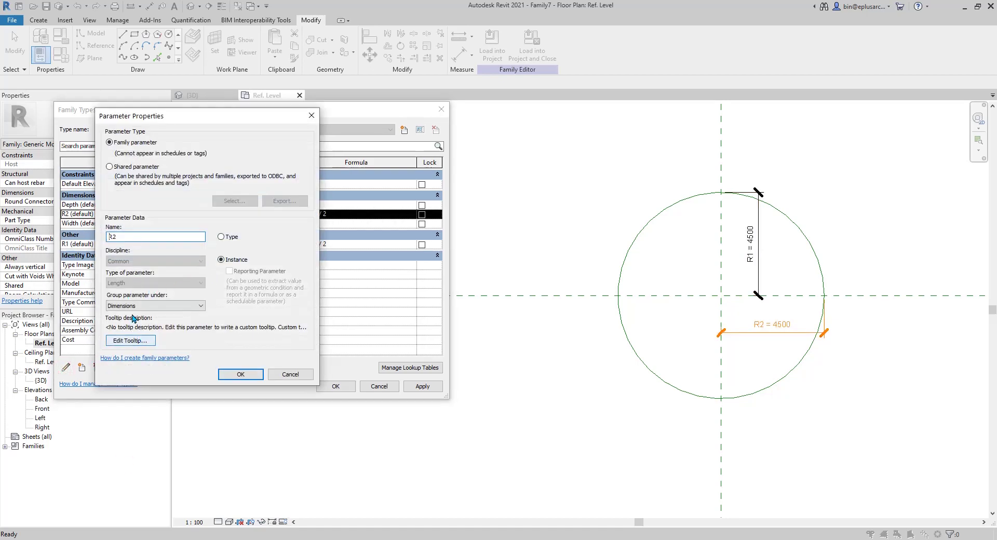
{"action": "left_click", "coordinate": [152, 306]}
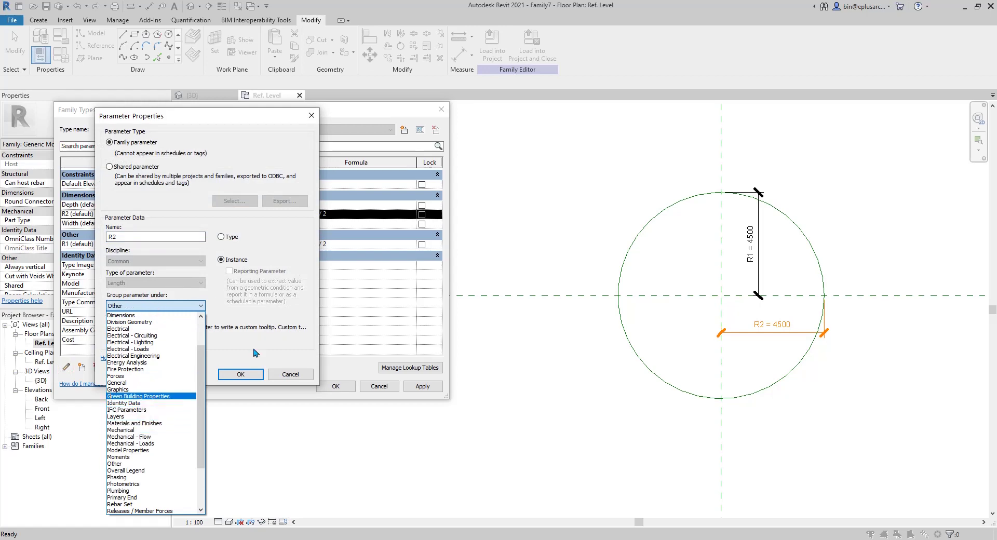
{"action": "left_click", "coordinate": [125, 464]}
{"action": "left_click", "coordinate": [241, 374]}
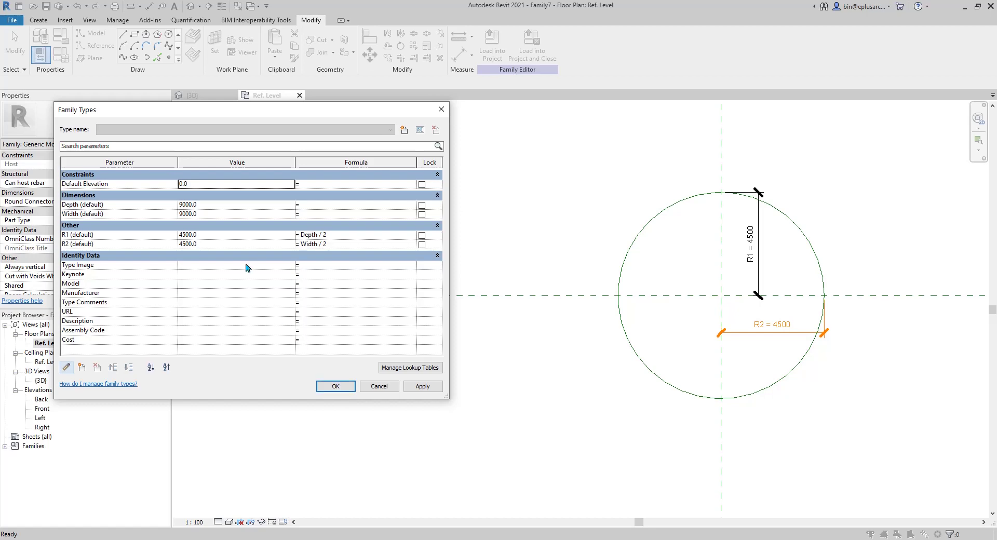
{"action": "left_click", "coordinate": [336, 386]}
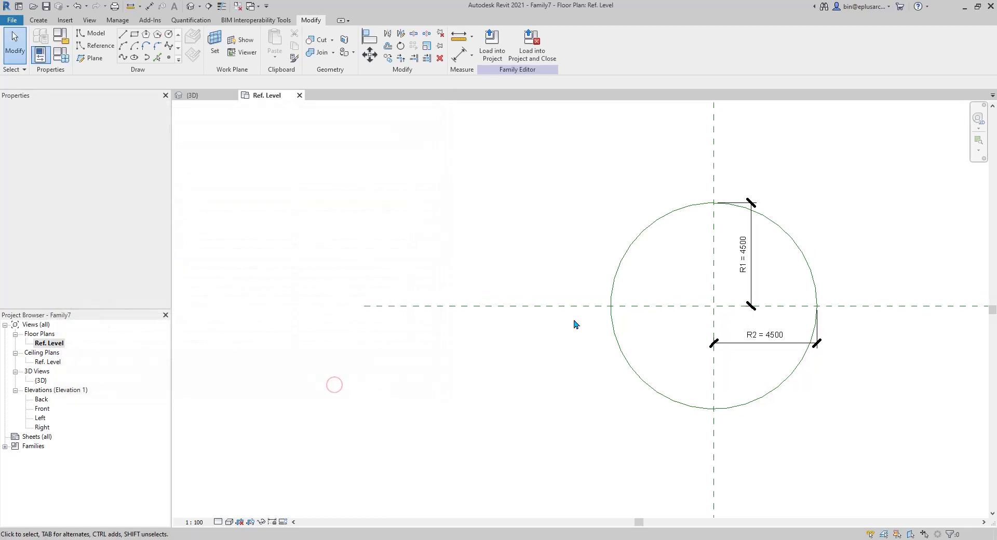
Set the Depth parameter to 5000 and apply it to flex the ellipse.
{"action": "left_click", "coordinate": [62, 56]}
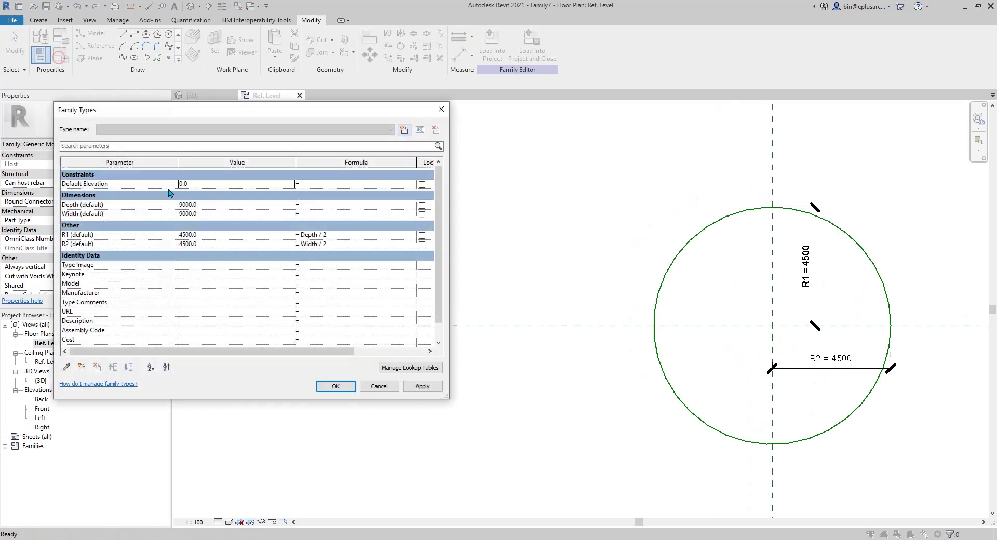
{"action": "left_click", "coordinate": [210, 204]}
{"action": "type", "text": "5"}
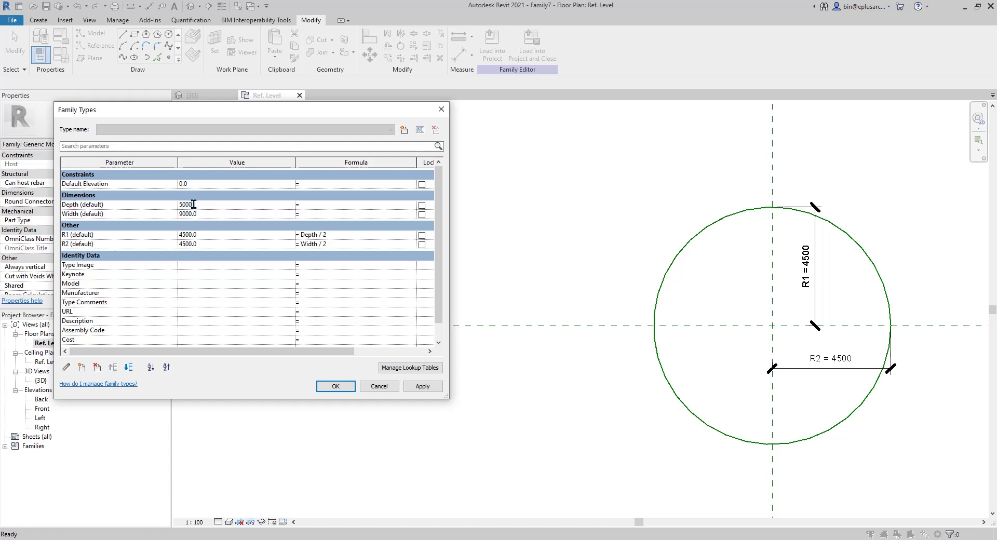
{"action": "left_click", "coordinate": [422, 386]}
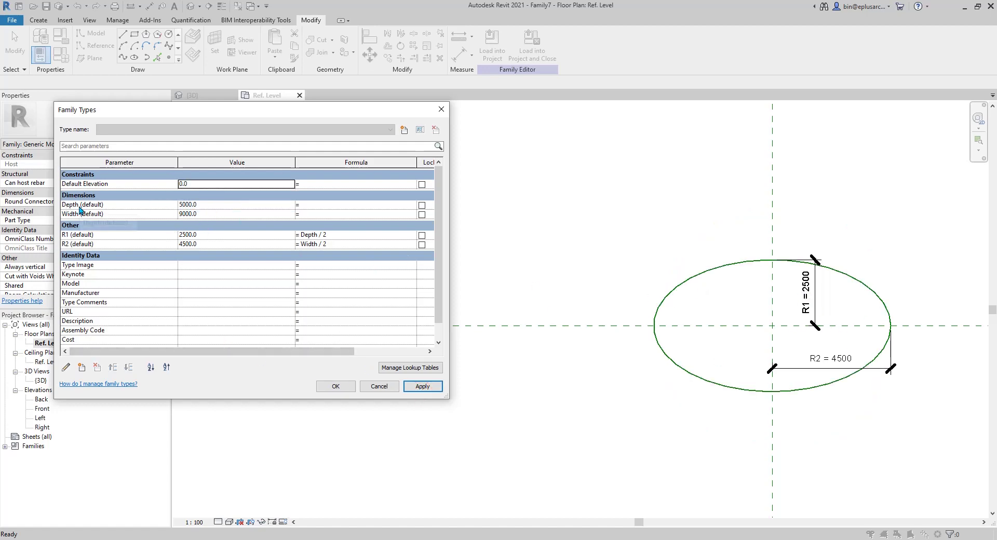
{"action": "left_click", "coordinate": [335, 387]}
Open the default 3D view to show the reference ellipse.
{"action": "scroll", "coordinate": [662, 334], "scroll_direction": "up", "scroll_amount": 2}
{"action": "middle_click_drag", "start_coordinate": [656, 335], "coordinate": [398, 332]}
{"action": "scroll", "coordinate": [445, 330], "scroll_direction": "up", "scroll_amount": 1}
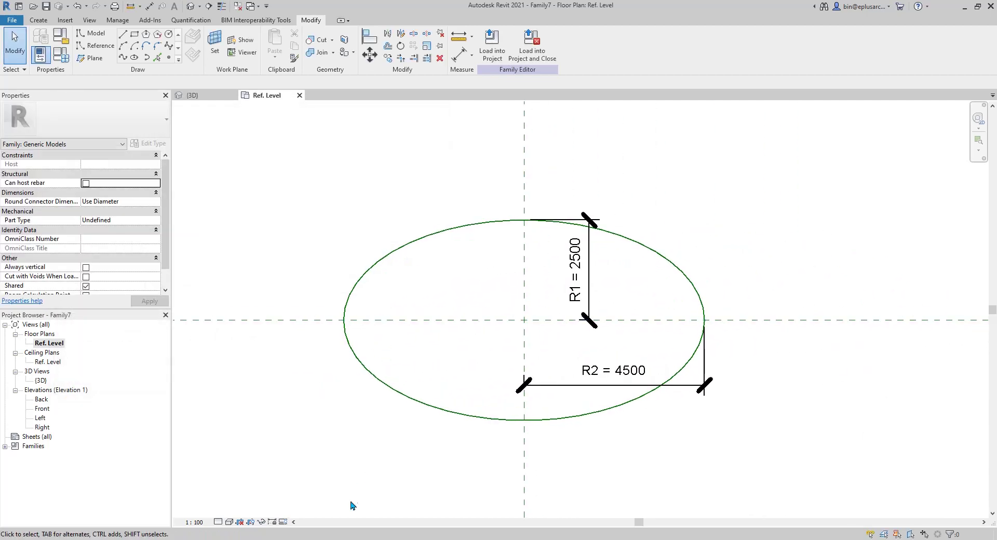
{"action": "left_click", "coordinate": [191, 6]}
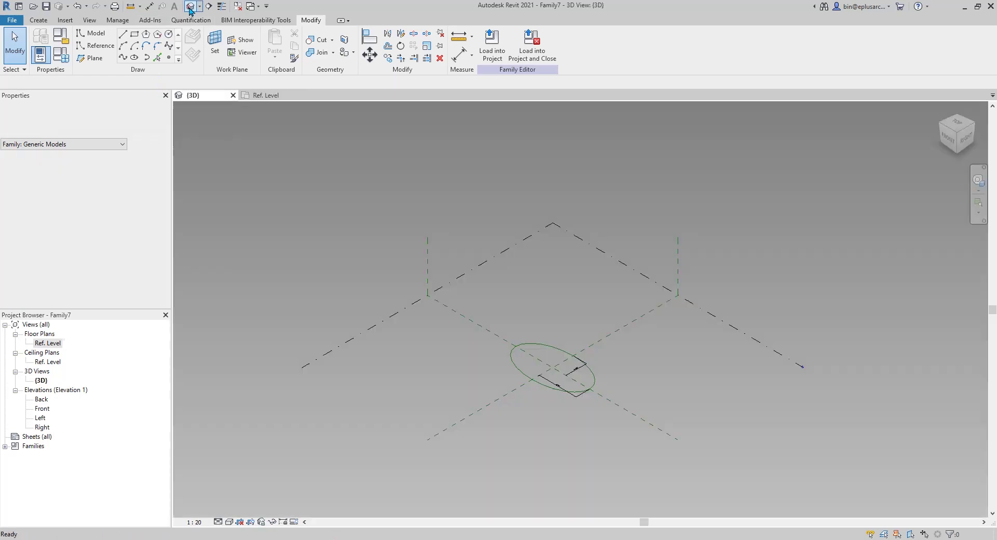
{"action": "scroll", "coordinate": [520, 383], "scroll_direction": "up", "scroll_amount": 4}
{"action": "mouse_move", "coordinate": [594, 384]}
{"action": "middle_mouse_down", "text": "shift"}
{"action": "mouse_move", "coordinate": [563, 395]}
{"action": "mouse_move", "coordinate": [592, 368]}
{"action": "middle_mouse_up", "text": "shift"}
{"action": "middle_click_drag", "start_coordinate": [575, 407], "coordinate": [539, 403]}
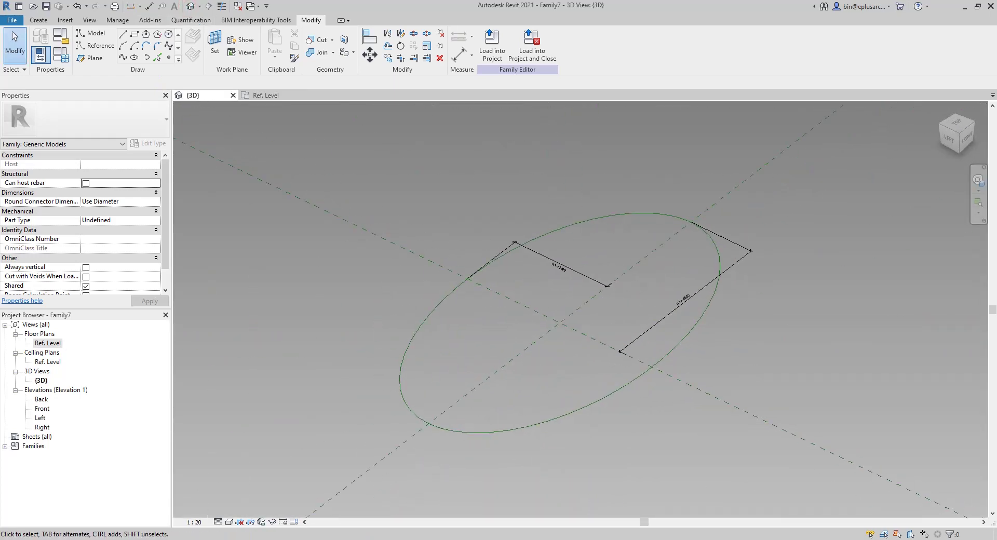
Switch to Snipping Tool, examine the arched curves marked on the Pringle chip image, and return to the Revit 3D view.
{"action": "left_click", "coordinate": [395, 539]}
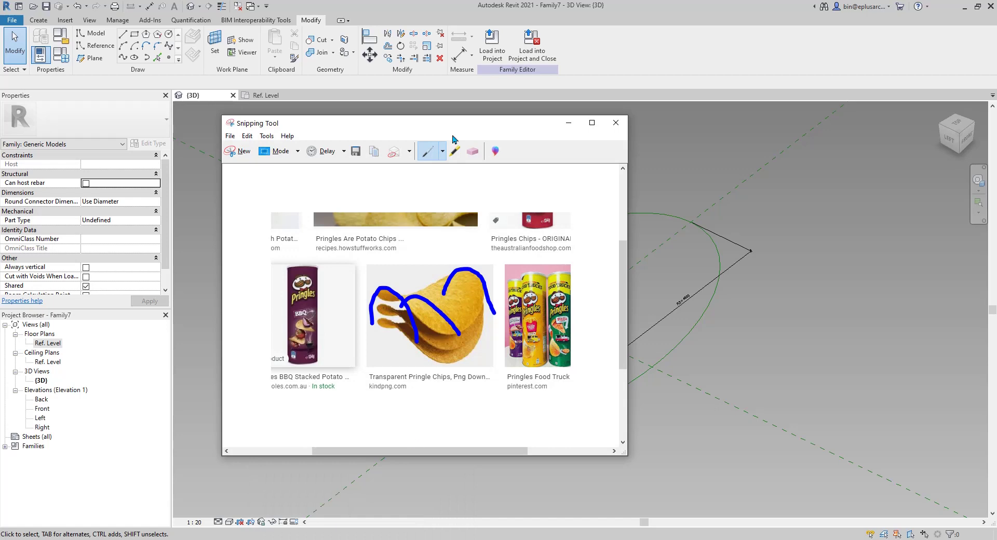
{"action": "left_click_drag", "start_coordinate": [453, 125], "coordinate": [504, 100]}
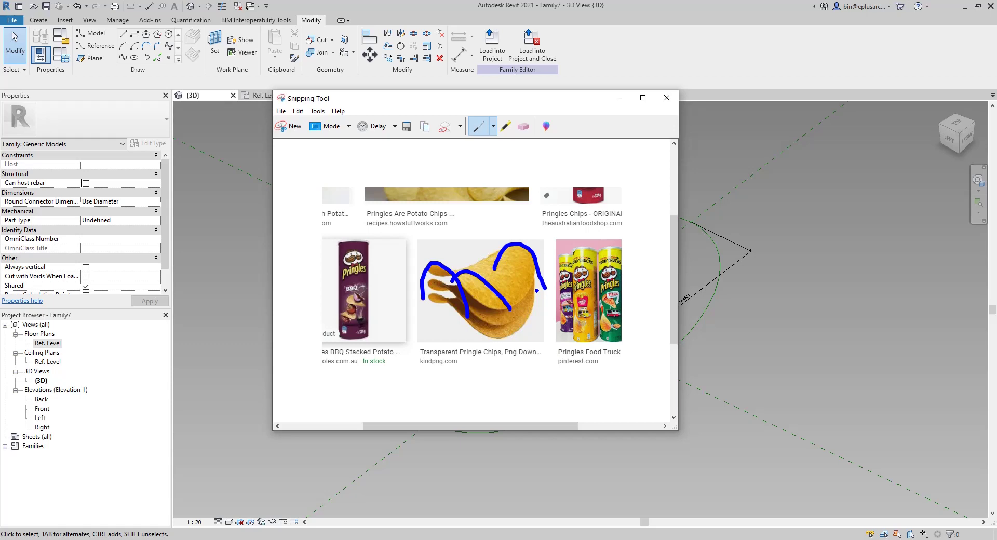
{"action": "left_click_drag", "start_coordinate": [539, 99], "coordinate": [782, 123]}
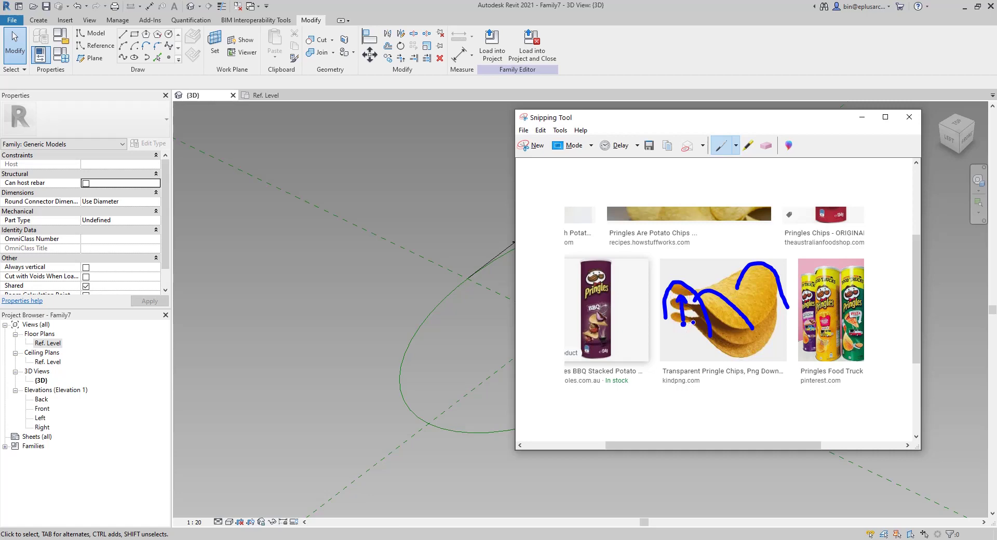
{"action": "left_click", "coordinate": [438, 366]}
{"action": "middle_click_drag", "start_coordinate": [436, 401], "coordinate": [373, 351]}
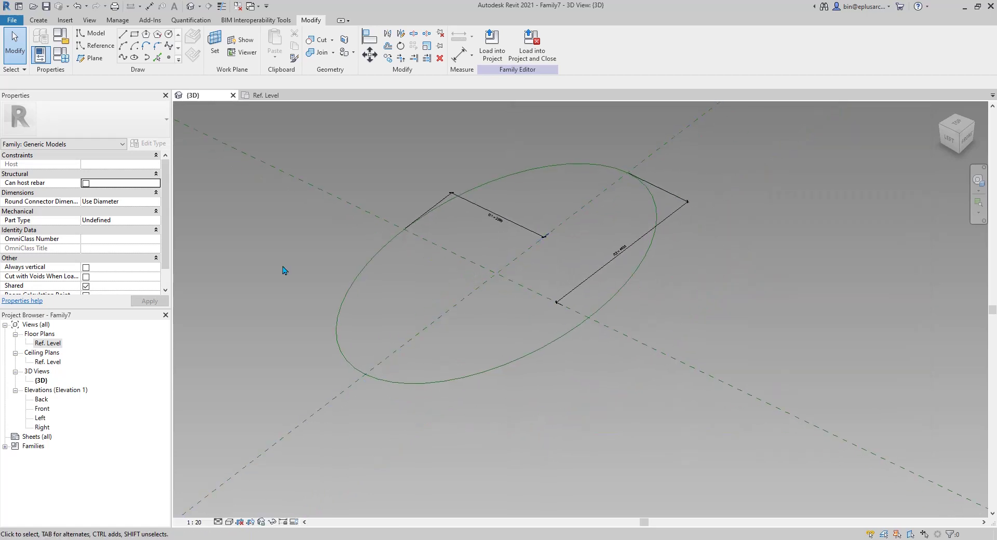
Place two reference points, drawn on face, at both ends of the ellipse's long axis.
{"action": "left_click", "coordinate": [168, 58]}
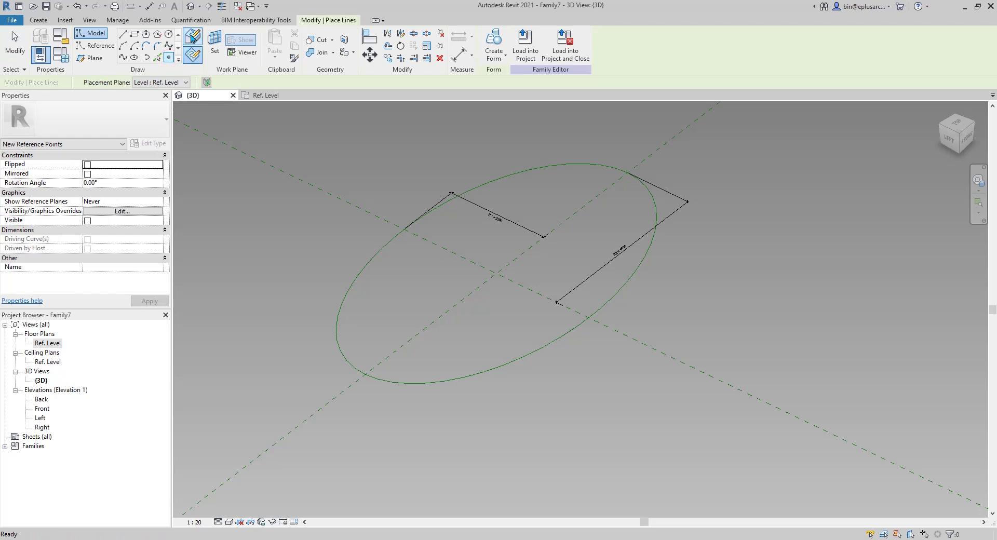
{"action": "left_click", "coordinate": [192, 38]}
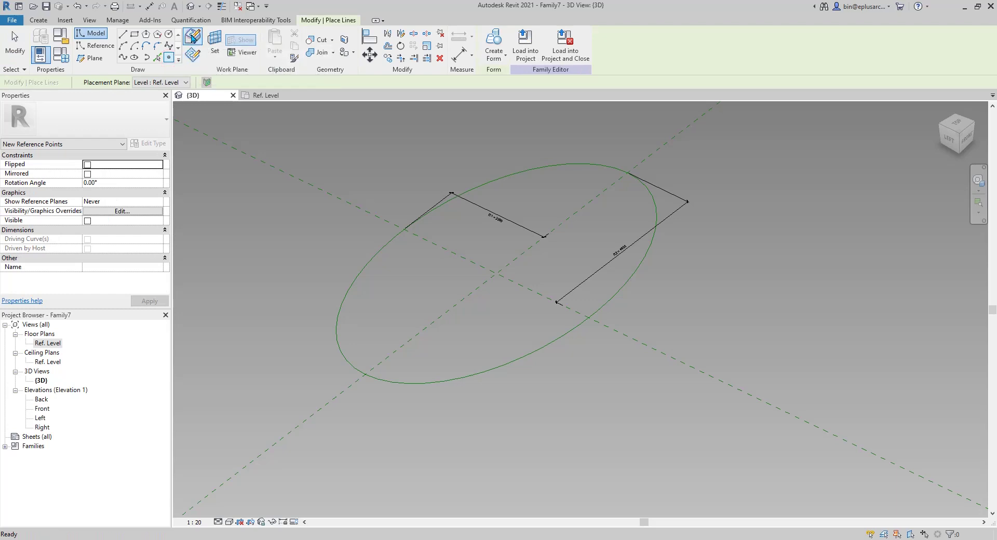
{"action": "left_click", "coordinate": [365, 374]}
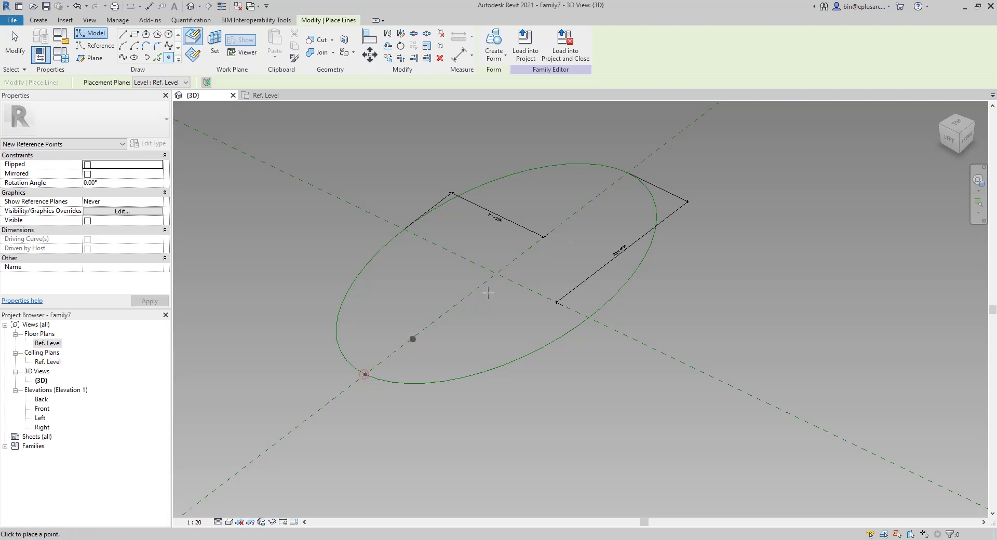
{"action": "left_click", "coordinate": [627, 173]}
{"action": "middle_click_drag", "start_coordinate": [489, 301], "coordinate": [439, 293], "text": "shift"}
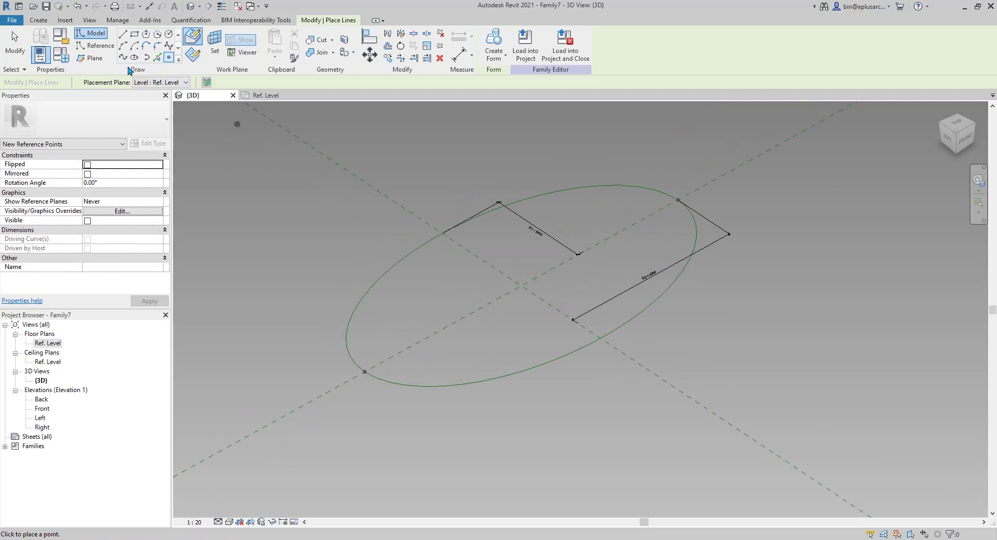
Switch point placement to the work plane and set that plane to the horizontal plane of the reference point at the long axis's left end.
{"action": "left_click", "coordinate": [189, 58]}
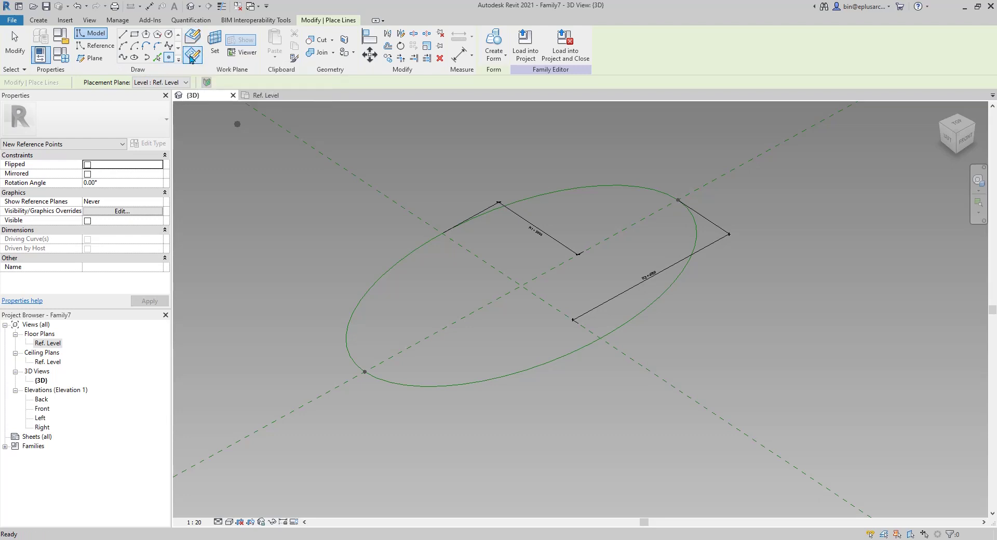
{"action": "left_click", "coordinate": [214, 44]}
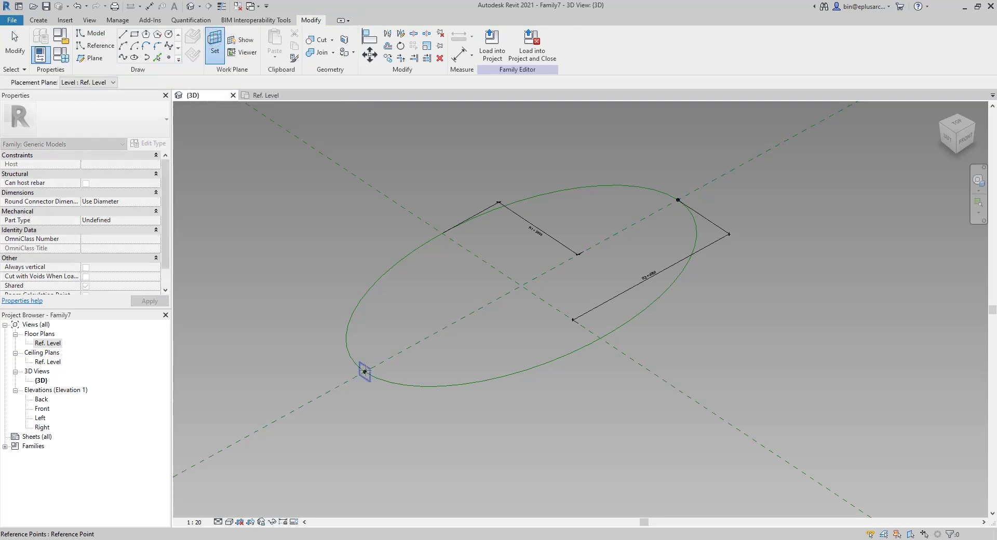
{"action": "key", "text": "Tab"}
{"action": "key", "text": "Tab"}
{"action": "key", "text": "Tab"}
{"action": "left_click", "coordinate": [365, 371]}
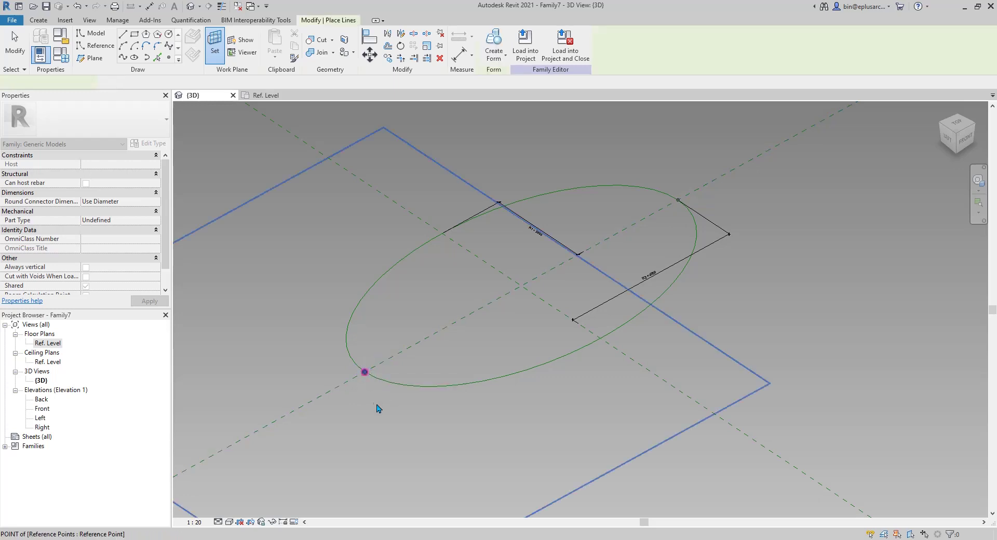
{"action": "left_click", "coordinate": [364, 371]}
{"action": "left_click", "coordinate": [535, 309]}
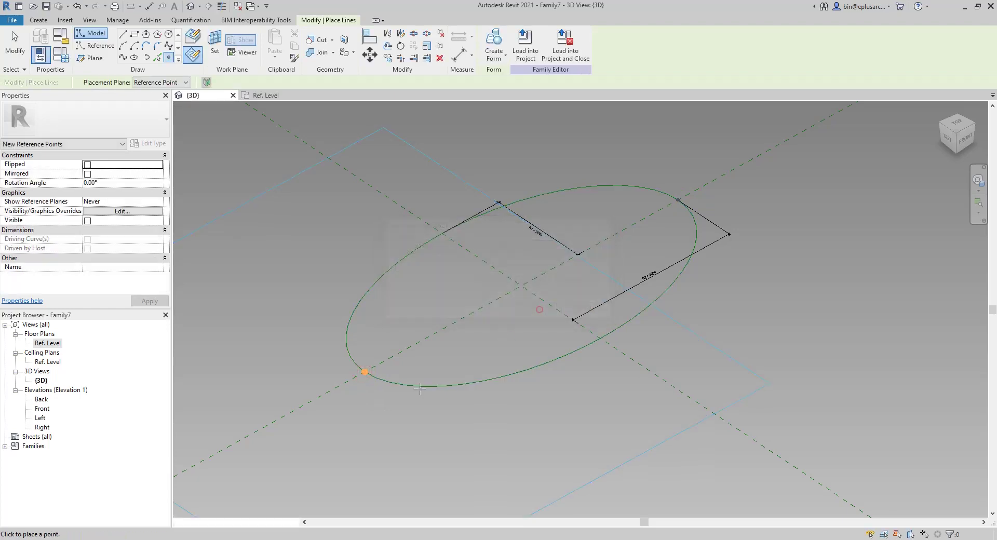
Lift the newly hosted reference point above the long axis's near end and set its offset to 3000.
{"action": "key", "text": "Escape"}
{"action": "key", "text": "Escape"}
{"action": "left_click", "coordinate": [365, 370]}
{"action": "left_click_drag", "start_coordinate": [366, 360], "coordinate": [366, 309]}
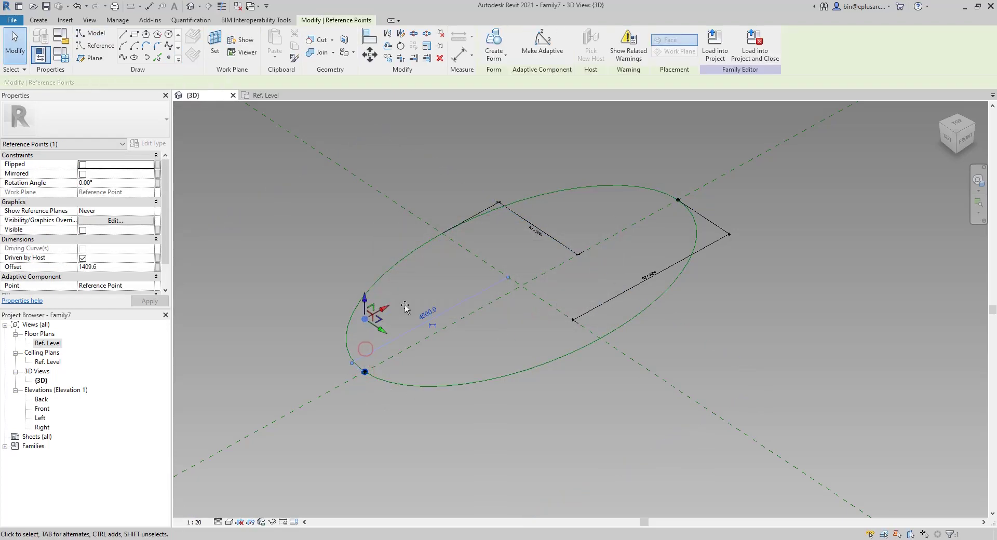
{"action": "left_click", "coordinate": [118, 266]}
{"action": "type", "text": "3000.0"}
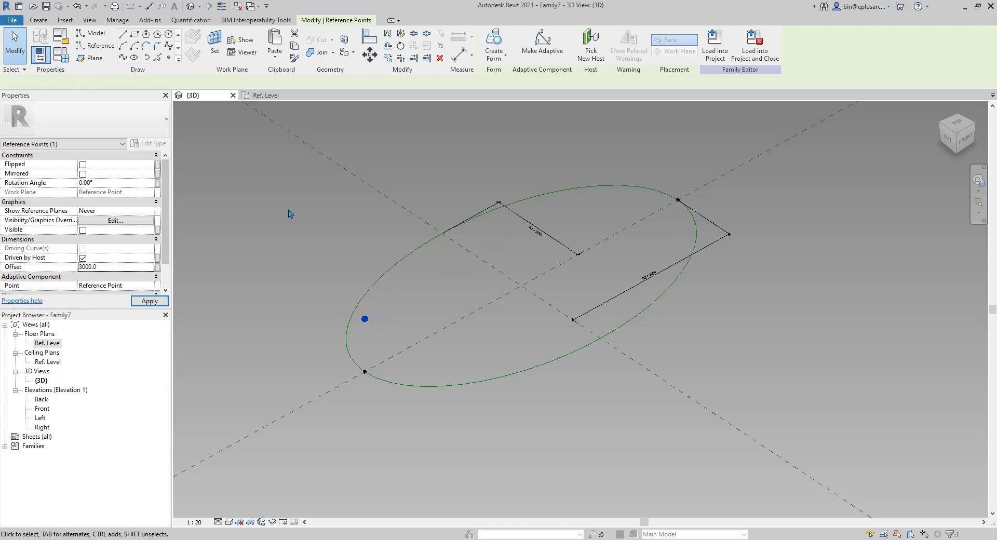
{"action": "key", "text": "Return"}
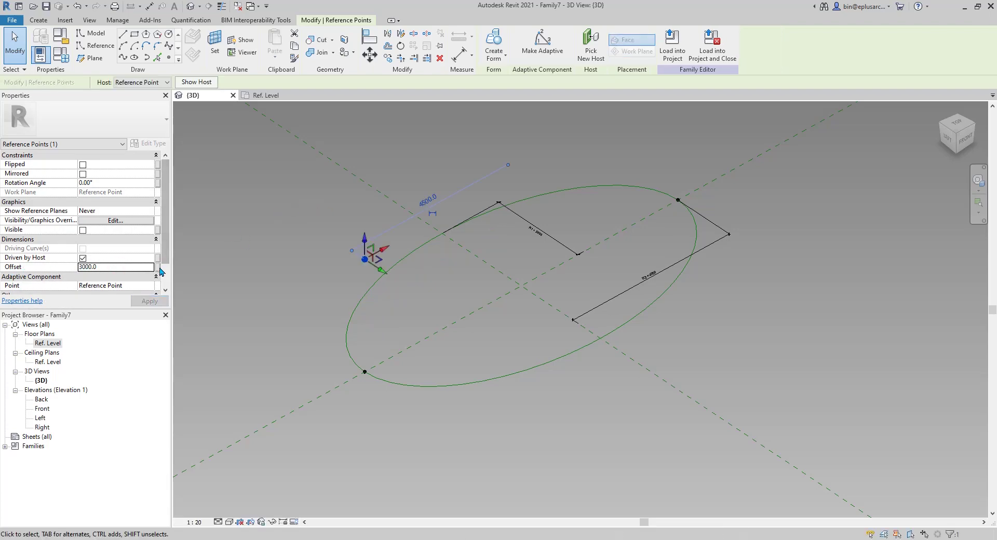
Associate the raised point's offset with a new instance length parameter named Height.
{"action": "left_click", "coordinate": [158, 268]}
{"action": "left_click", "coordinate": [340, 303]}
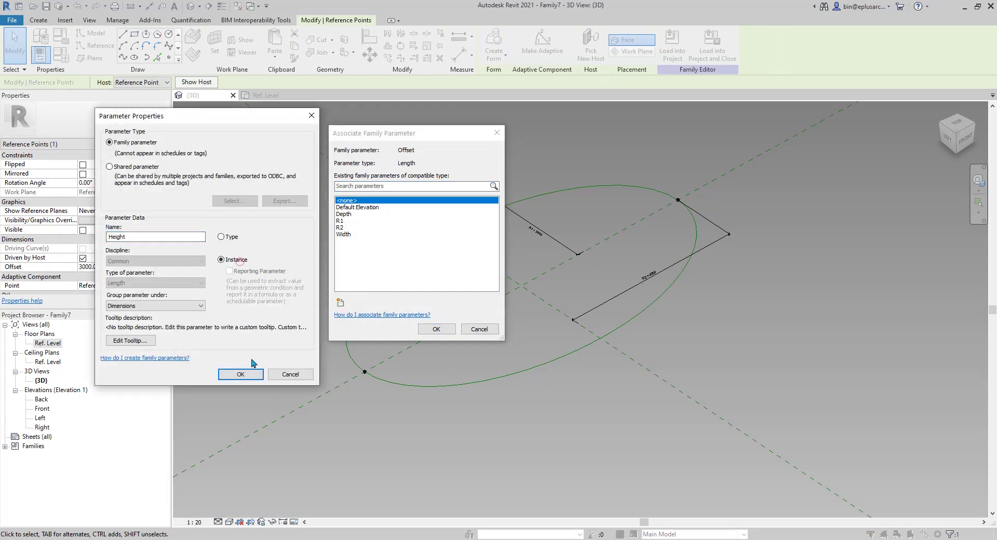
{"action": "left_click", "coordinate": [240, 374]}
{"action": "left_click", "coordinate": [436, 329]}
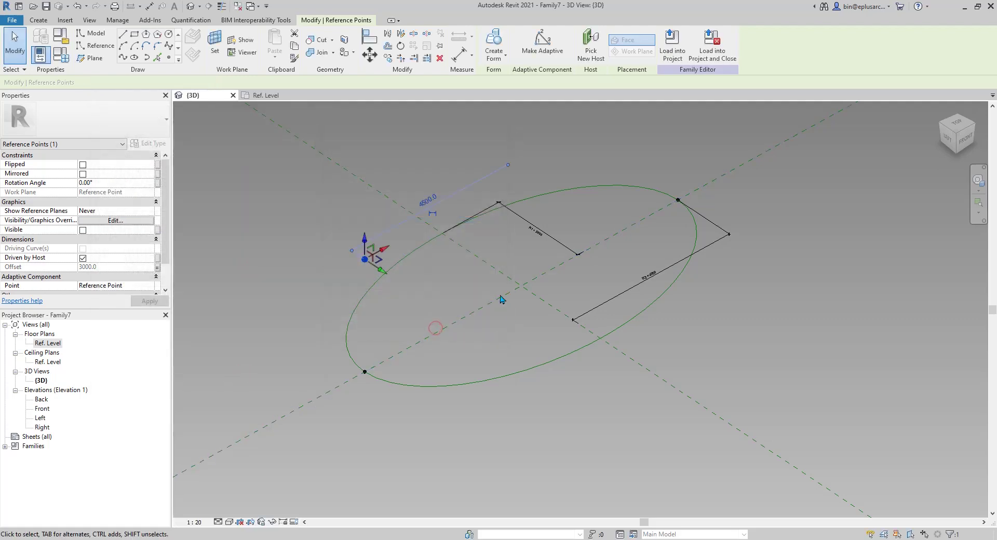
Place a reference point hosted on the horizontal plane of the existing reference point at the long axis's far end.
{"action": "left_click", "coordinate": [168, 57]}
{"action": "left_click", "coordinate": [215, 44]}
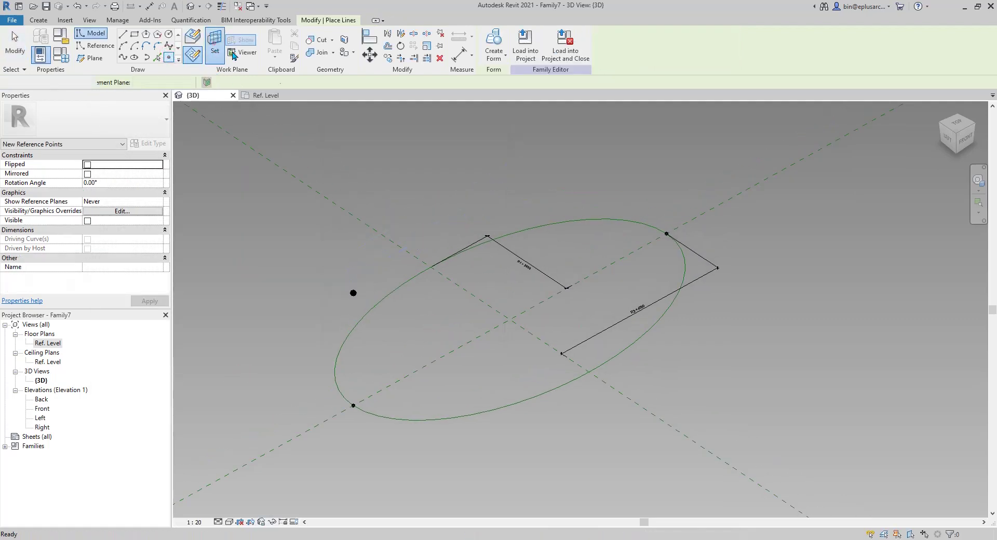
{"action": "left_click", "coordinate": [667, 234]}
{"action": "left_click", "coordinate": [667, 233]}
{"action": "left_click", "coordinate": [558, 302]}
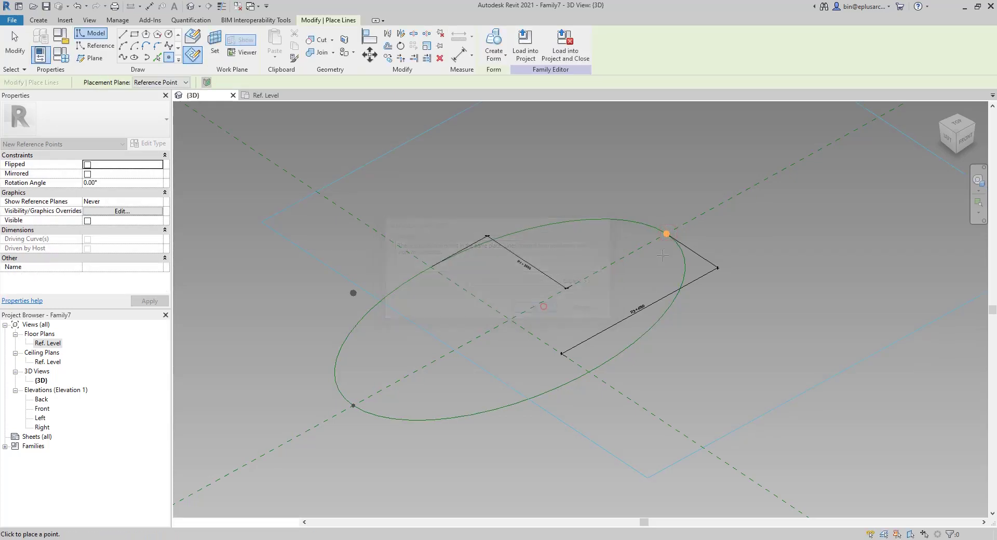
{"action": "key", "text": "Escape"}
Associate the offset of the new point at the ellipse's far end with the Height parameter.
{"action": "left_click", "coordinate": [668, 238]}
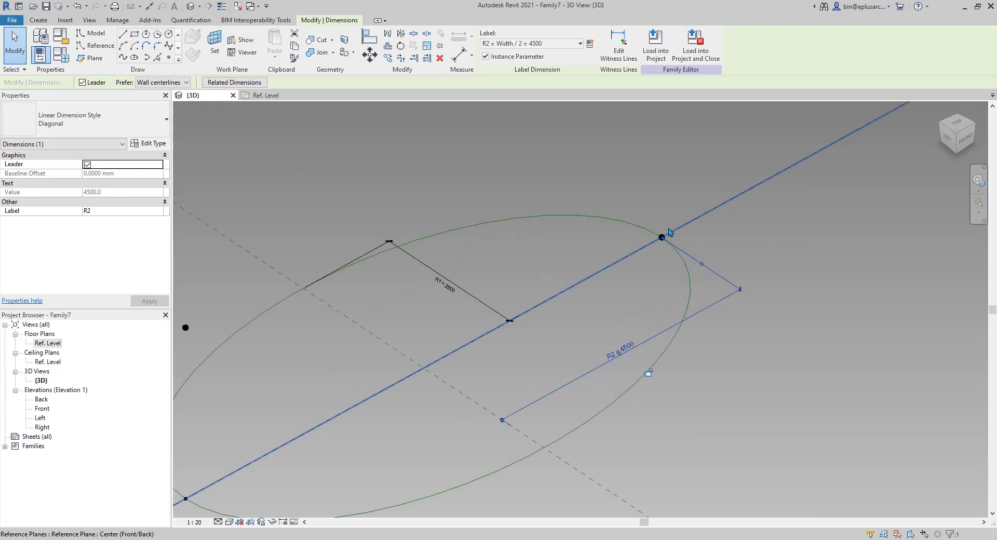
{"action": "scroll", "coordinate": [665, 237], "scroll_direction": "up", "scroll_amount": 3}
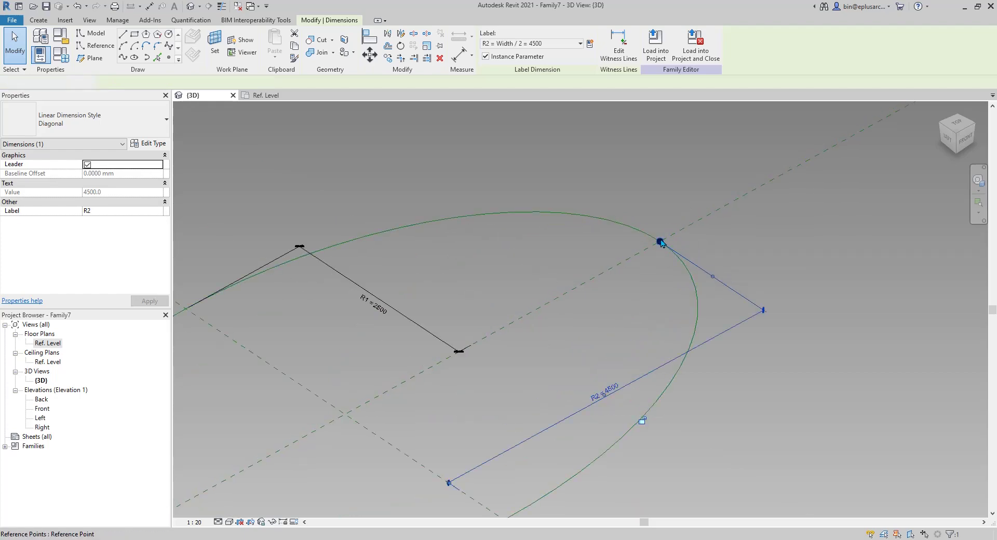
{"action": "left_click", "coordinate": [661, 242]}
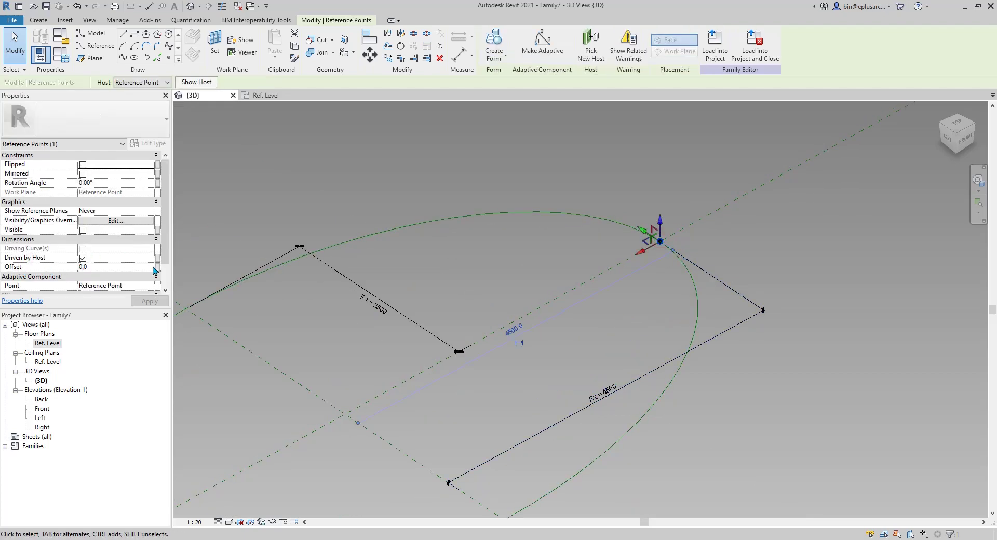
{"action": "left_click", "coordinate": [155, 268]}
{"action": "left_click", "coordinate": [343, 228]}
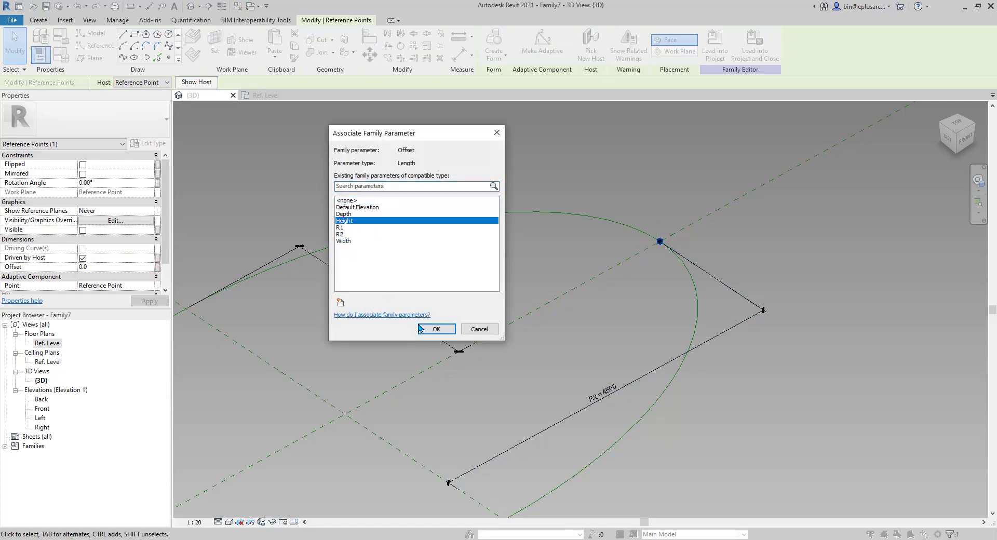
{"action": "left_click", "coordinate": [436, 328]}
{"action": "scroll", "coordinate": [618, 334], "scroll_direction": "down", "scroll_amount": 2}
{"action": "middle_click_drag", "start_coordinate": [653, 167], "coordinate": [648, 216]}
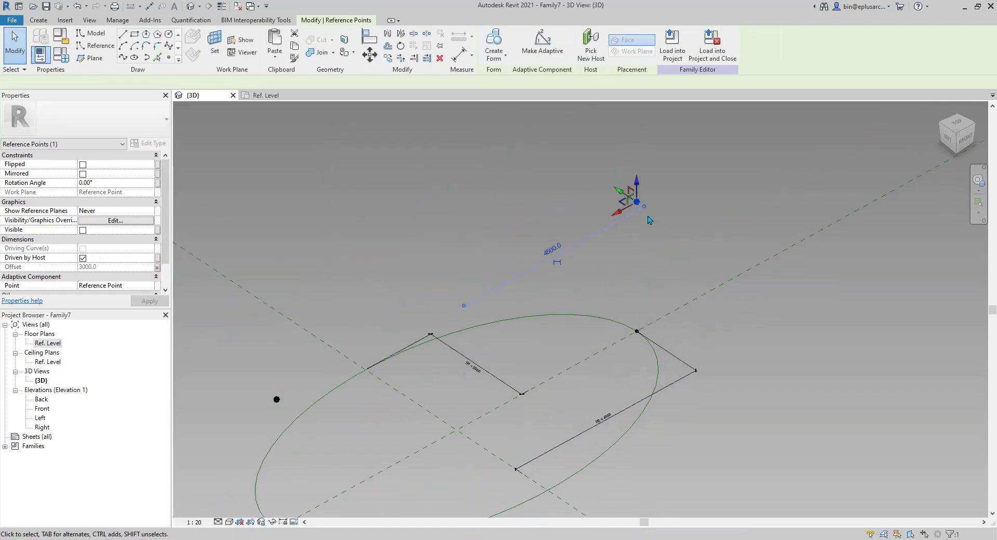
Switch to Snipping Tool, examine the end arc and its two base points marked on the Pringle chip, and return to Revit.
{"action": "scroll", "coordinate": [609, 289], "scroll_direction": "down", "scroll_amount": 3}
{"action": "middle_click_drag", "start_coordinate": [550, 350], "coordinate": [572, 293]}
{"action": "scroll", "coordinate": [519, 291], "scroll_direction": "down", "scroll_amount": 1}
{"action": "scroll", "coordinate": [491, 402], "scroll_direction": "up", "scroll_amount": 1}
{"action": "middle_click_drag", "start_coordinate": [491, 402], "coordinate": [460, 386]}
{"action": "key", "text": "alt+Tab"}
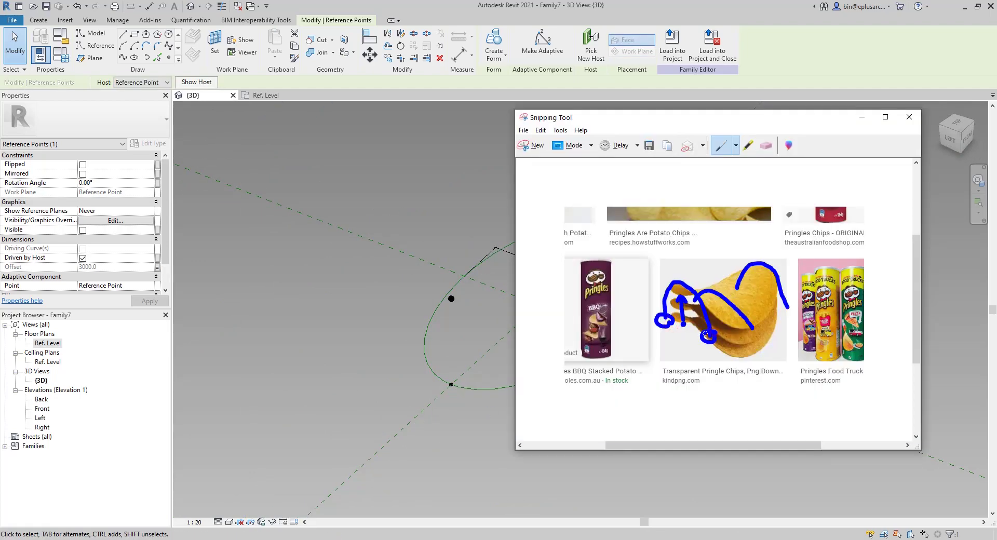
{"action": "middle_click_drag", "start_coordinate": [462, 333], "coordinate": [406, 330]}
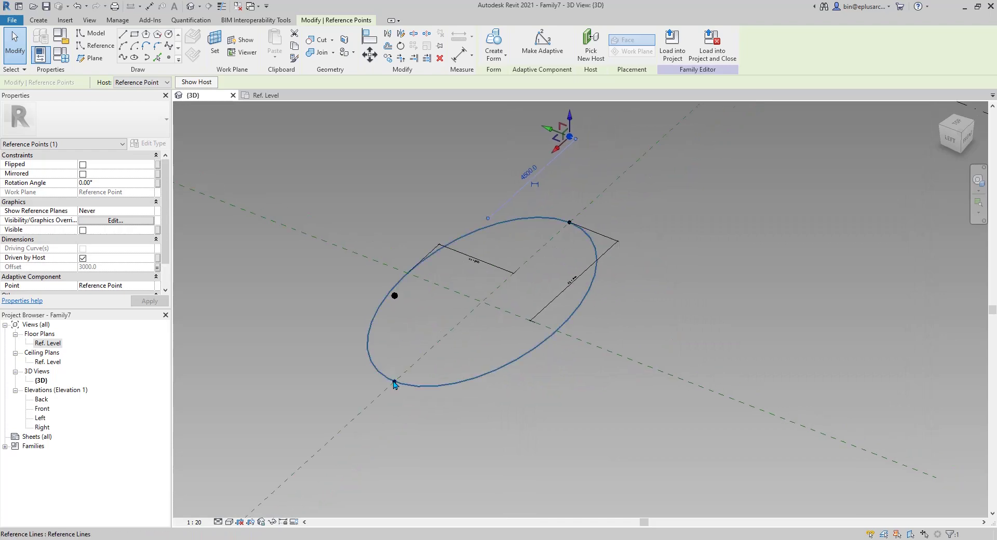
Host a reference point on the near-end point's vertical plane along the long axis and pull it about 2329 mm sideways.
{"action": "key", "text": "Escape"}
{"action": "left_click", "coordinate": [214, 42]}
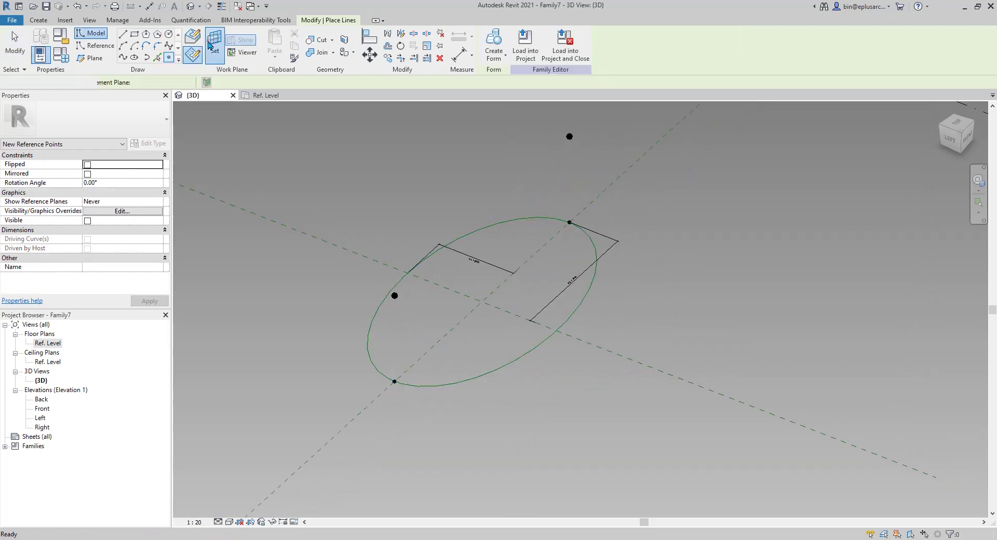
{"action": "left_click", "coordinate": [395, 382]}
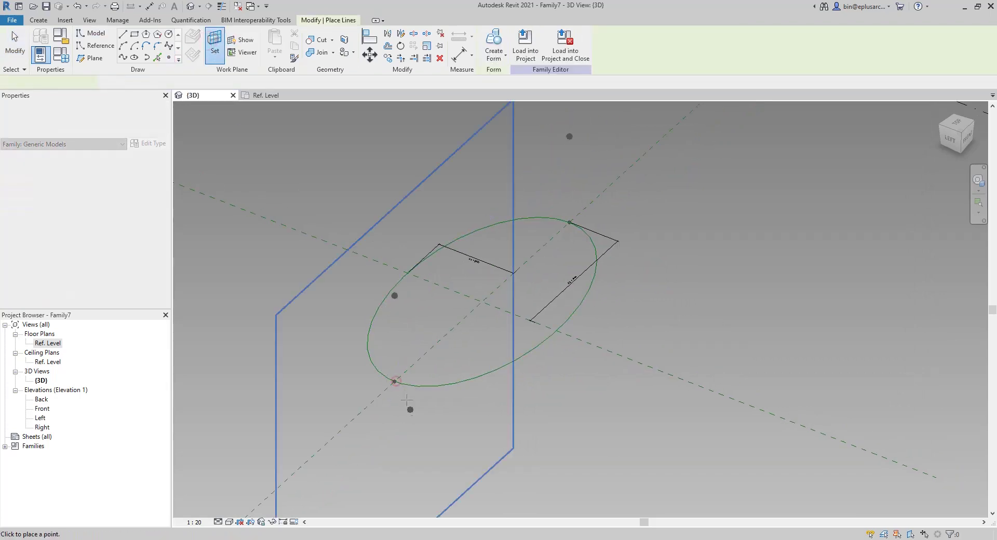
{"action": "left_click", "coordinate": [395, 382]}
{"action": "left_click", "coordinate": [532, 310]}
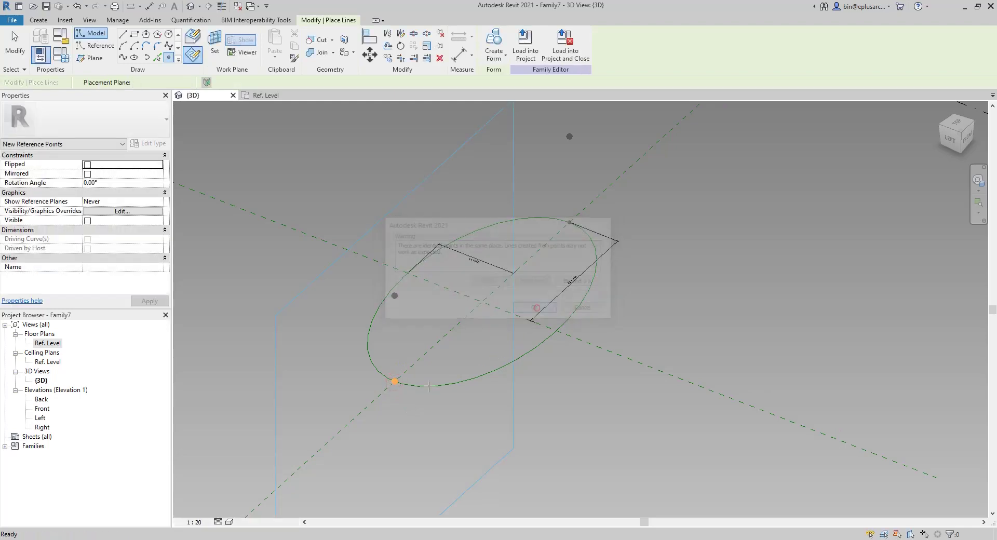
{"action": "key", "text": "Escape"}
{"action": "left_click", "coordinate": [395, 383]}
{"action": "left_click_drag", "start_coordinate": [395, 383], "coordinate": [465, 407]}
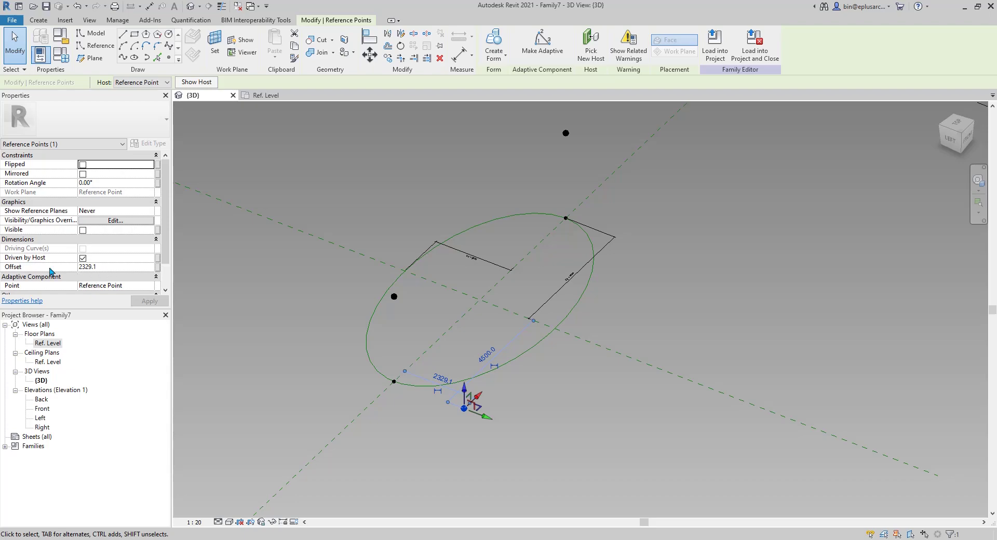
Set the 3D view's scale to 1:50.
{"action": "middle_click_drag", "start_coordinate": [385, 326], "coordinate": [421, 348], "text": "shift"}
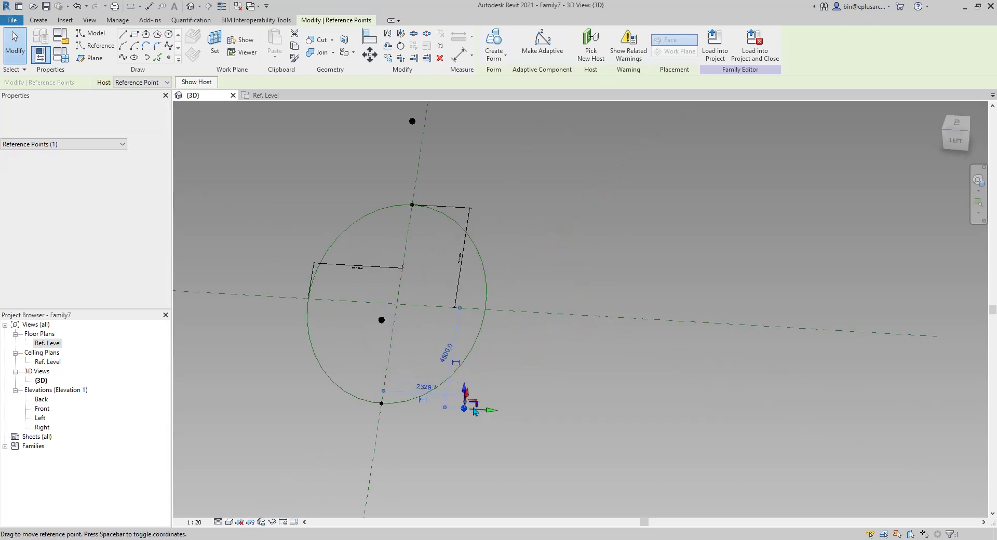
{"action": "scroll", "coordinate": [358, 279], "scroll_direction": "up", "scroll_amount": 4}
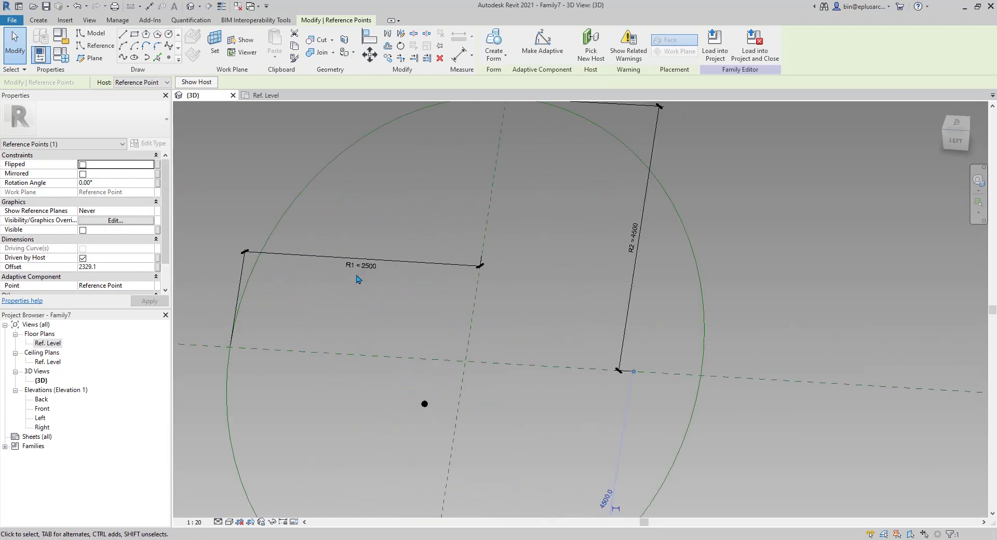
{"action": "left_click", "coordinate": [194, 522]}
{"action": "left_click", "coordinate": [205, 445]}
{"action": "scroll", "coordinate": [362, 258], "scroll_direction": "down", "scroll_amount": 4}
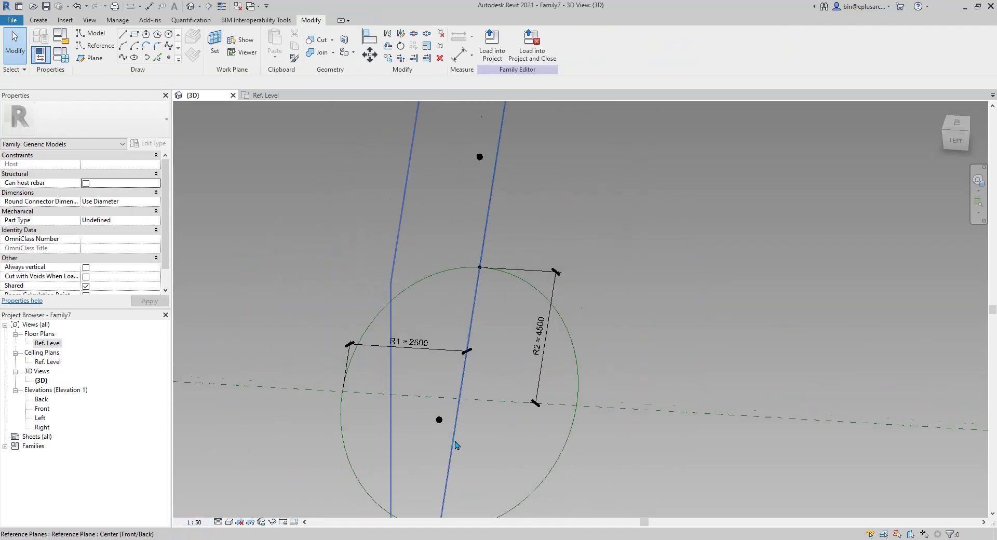
{"action": "middle_click_drag", "start_coordinate": [454, 443], "coordinate": [569, 438], "text": "shift"}
Associate the sideways point's offset with the existing R1 parameter.
{"action": "left_click", "coordinate": [552, 422]}
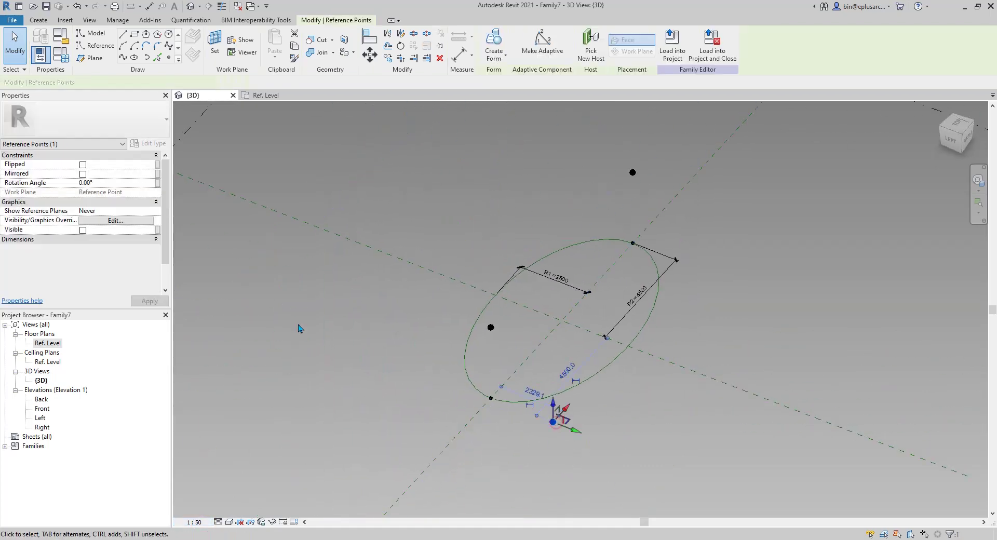
{"action": "left_click", "coordinate": [157, 267]}
{"action": "left_click", "coordinate": [340, 227]}
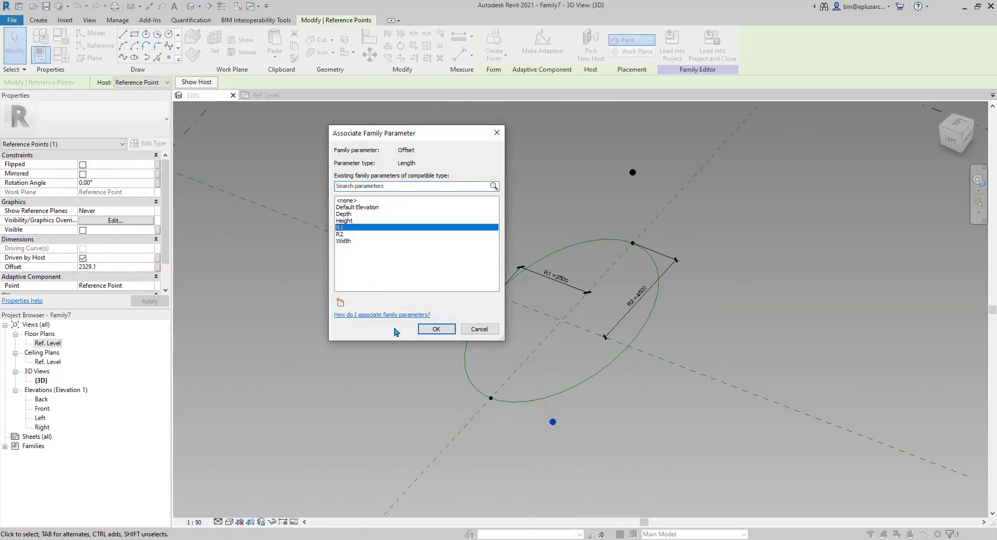
{"action": "left_click", "coordinate": [436, 329]}
{"action": "middle_click_drag", "start_coordinate": [550, 384], "coordinate": [567, 380], "text": "shift"}
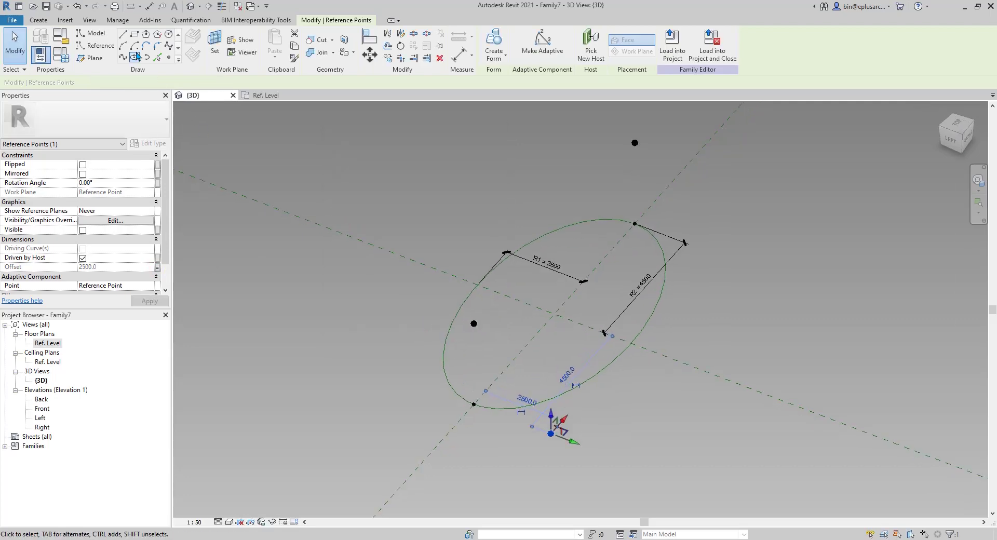
Host another reference point on the near-end point's same vertical plane and pull it to the opposite side, to an offset of about -2050 mm.
{"action": "left_click", "coordinate": [170, 57]}
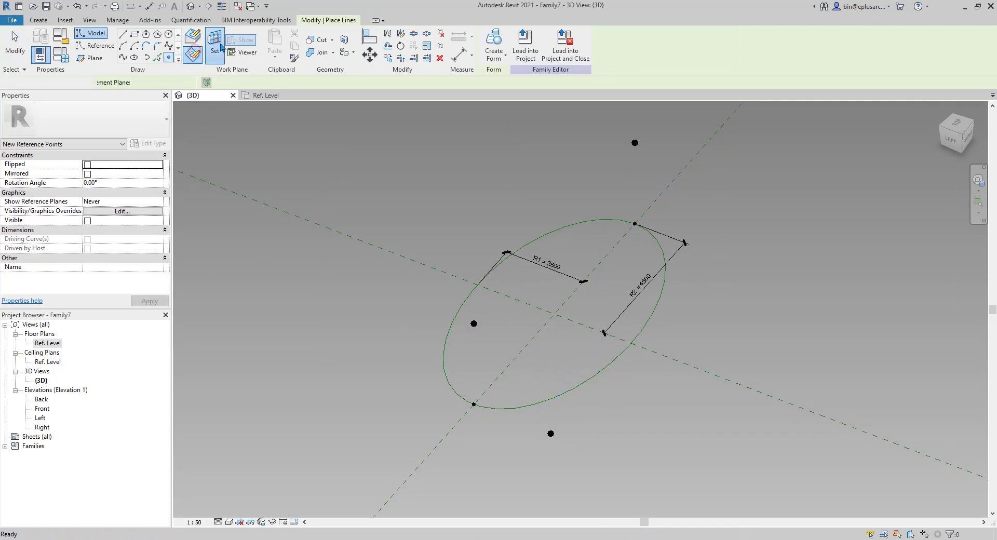
{"action": "left_click", "coordinate": [214, 44]}
{"action": "left_click", "coordinate": [473, 404]}
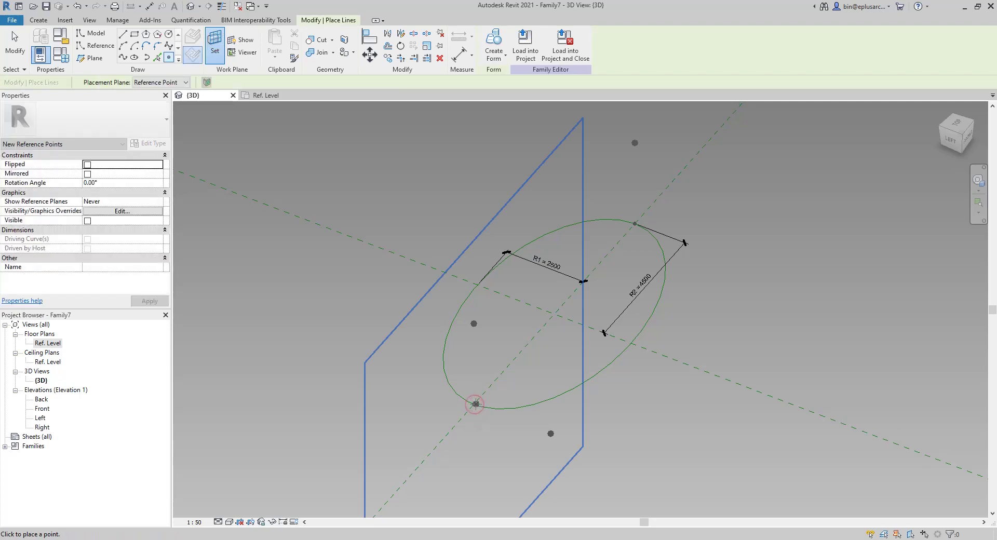
{"action": "left_click", "coordinate": [473, 405]}
{"action": "left_click", "coordinate": [536, 309]}
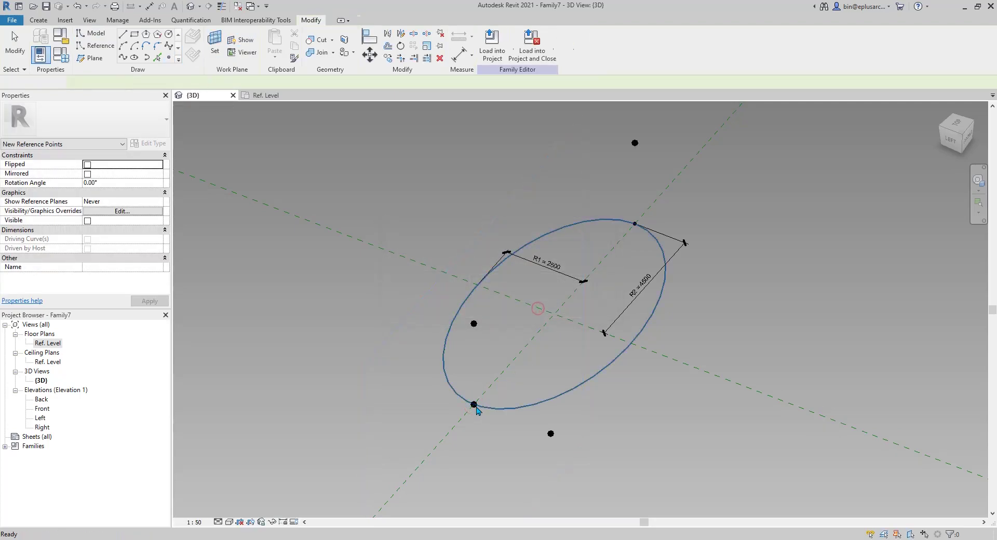
{"action": "left_click", "coordinate": [473, 404]}
{"action": "left_click_drag", "start_coordinate": [500, 420], "coordinate": [436, 397]}
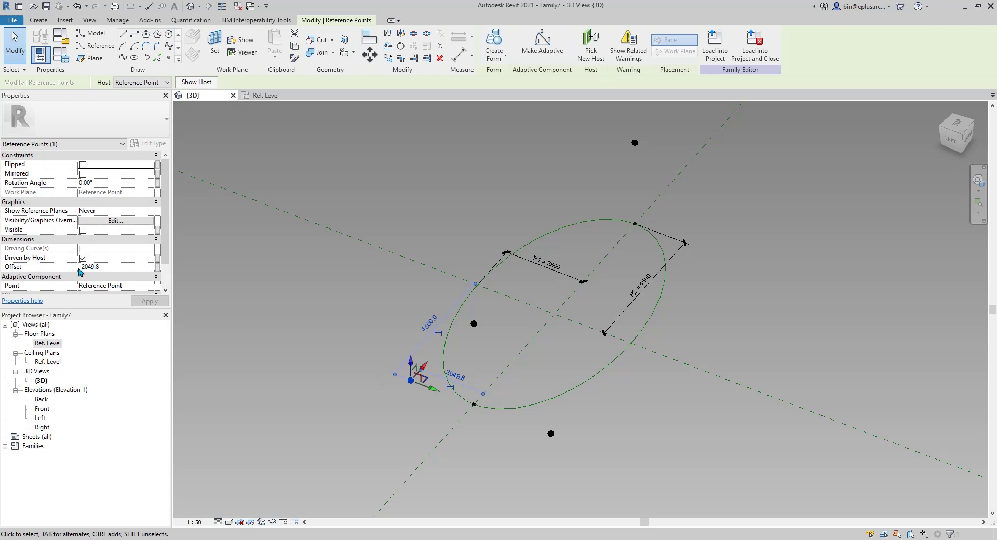
Associate the opposite side point's offset with a new instance length parameter named R1N.
{"action": "left_click", "coordinate": [157, 267]}
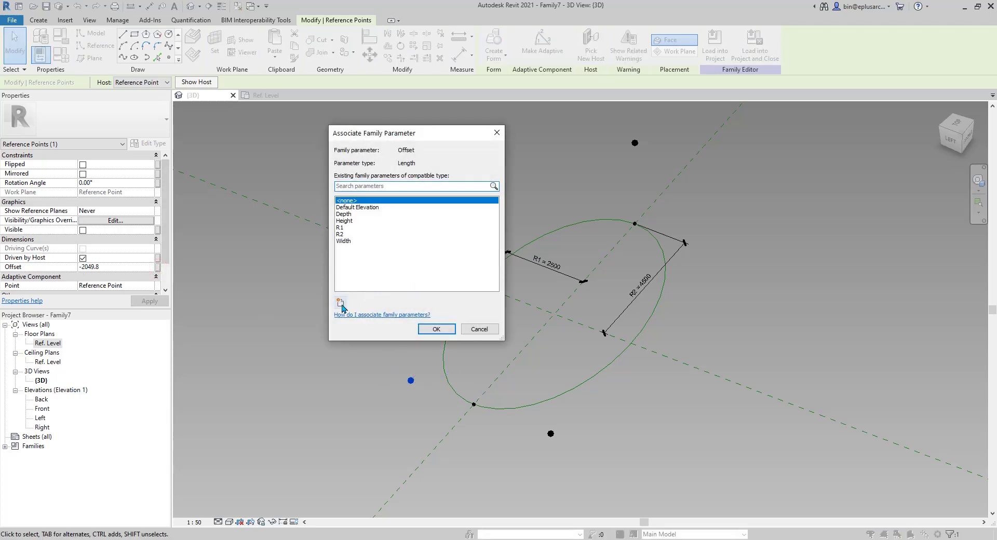
{"action": "left_click", "coordinate": [342, 304]}
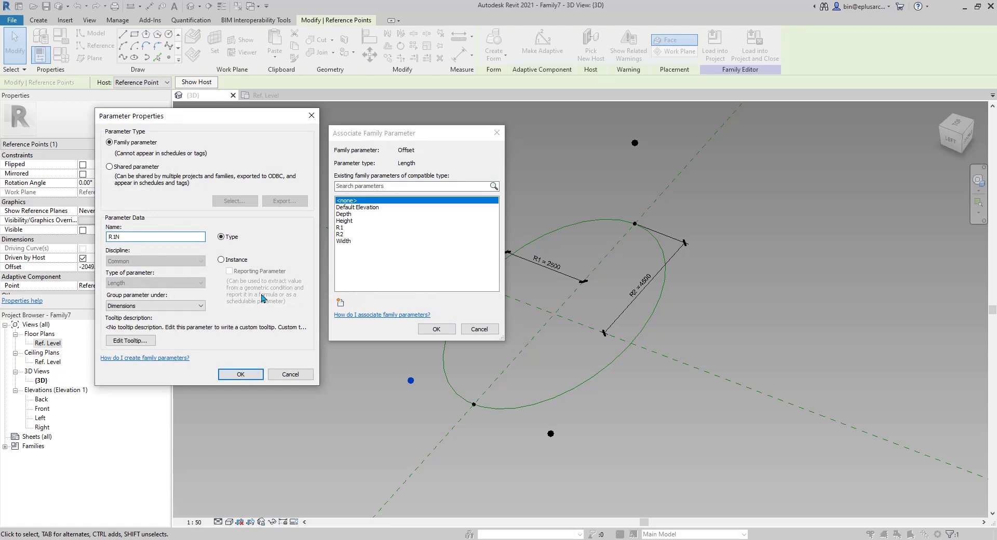
{"action": "left_click", "coordinate": [240, 374]}
{"action": "left_click", "coordinate": [436, 329]}
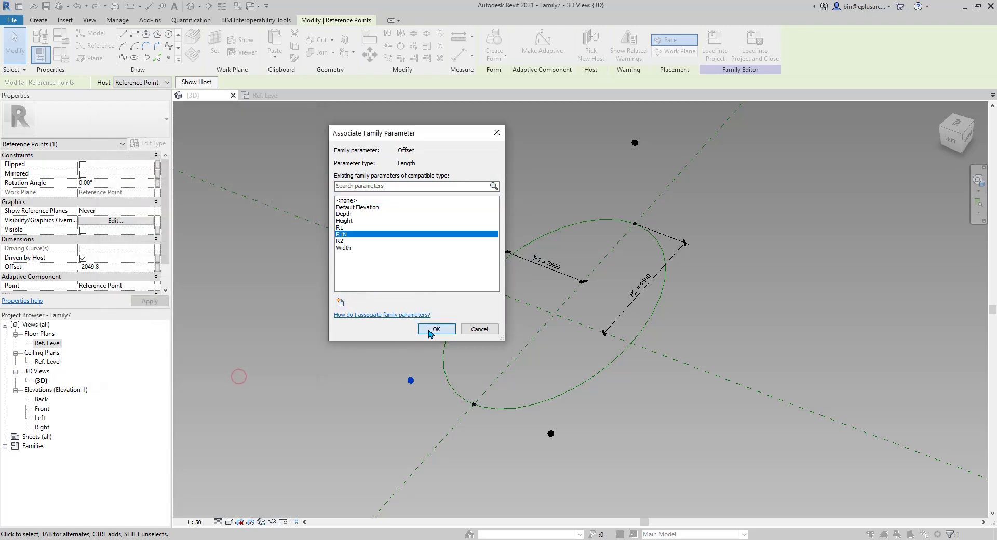
Set the R1N parameter's formula to -R1 and apply it to the family.
{"action": "left_click", "coordinate": [61, 55]}
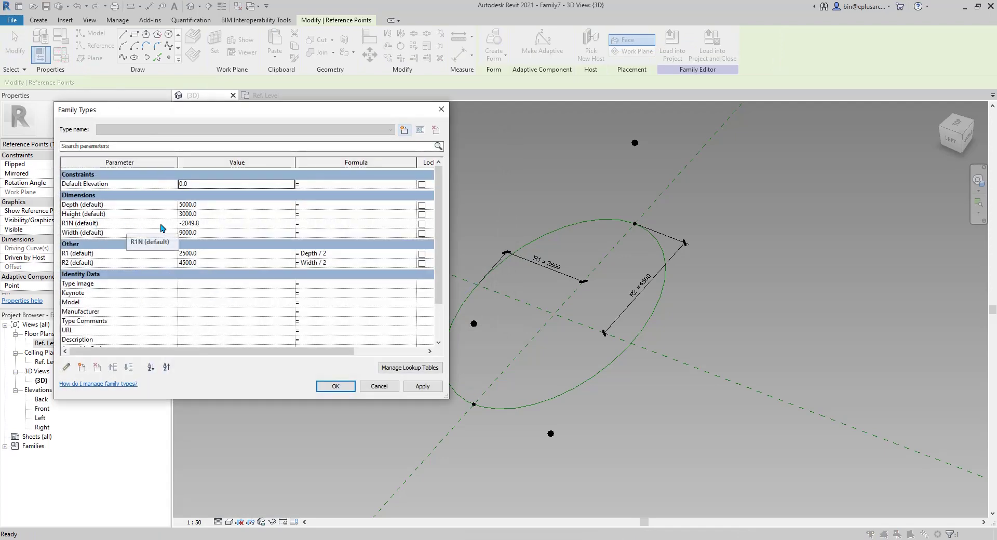
{"action": "left_click", "coordinate": [323, 224]}
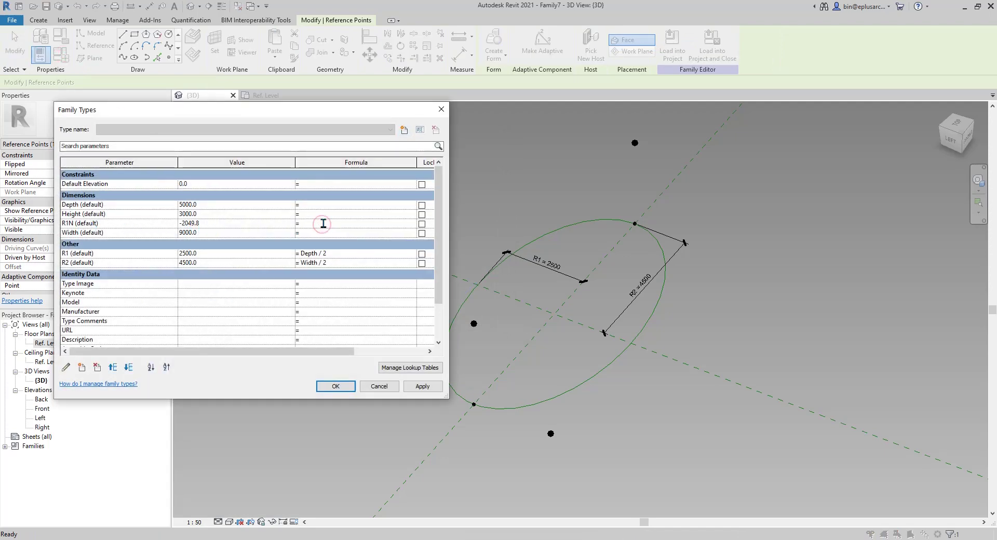
{"action": "left_click", "coordinate": [422, 386]}
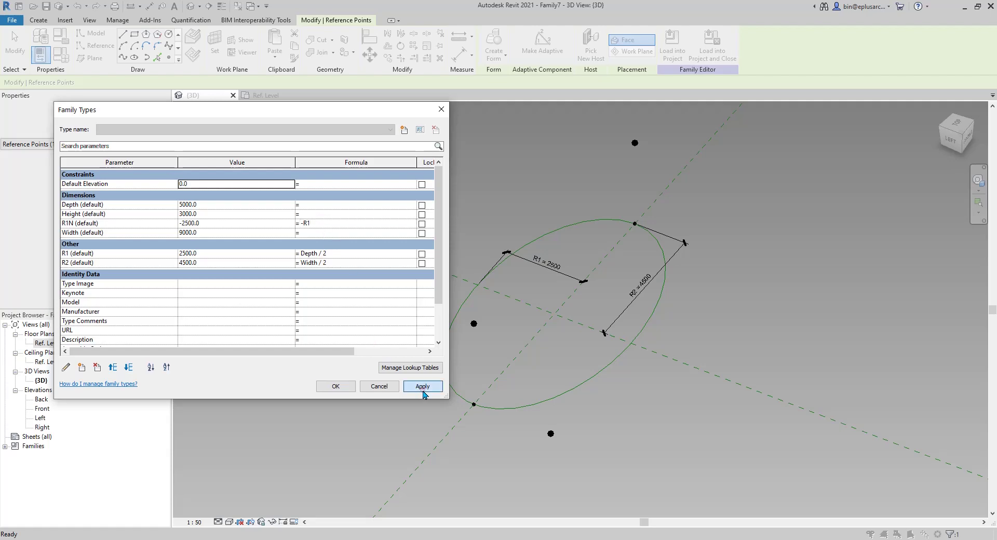
{"action": "left_click", "coordinate": [336, 386]}
{"action": "middle_click_drag", "start_coordinate": [514, 423], "coordinate": [405, 367], "text": "shift"}
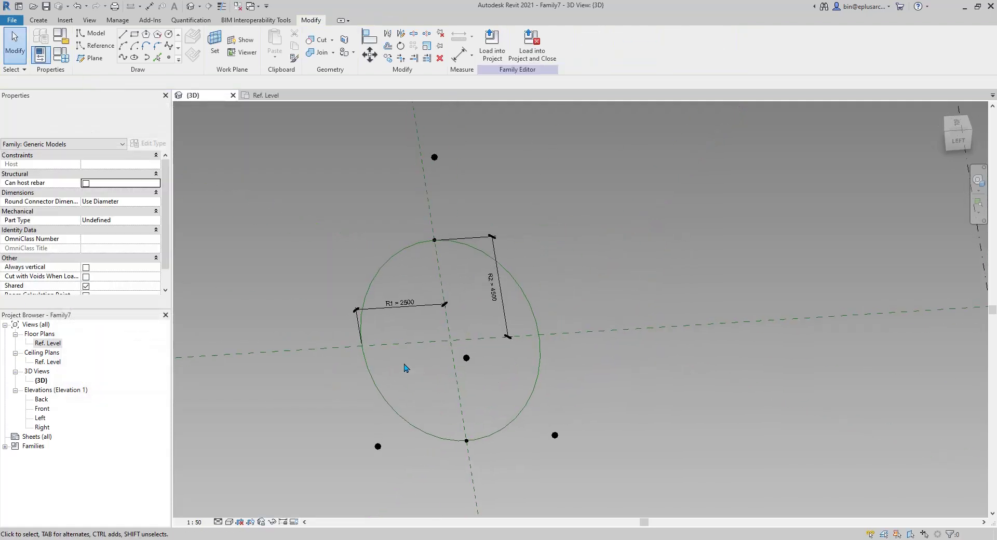
Draw a spline through the near-end point and its two side points, and convert it to a reference line.
{"action": "middle_click_drag", "start_coordinate": [343, 337], "coordinate": [364, 362], "text": "shift"}
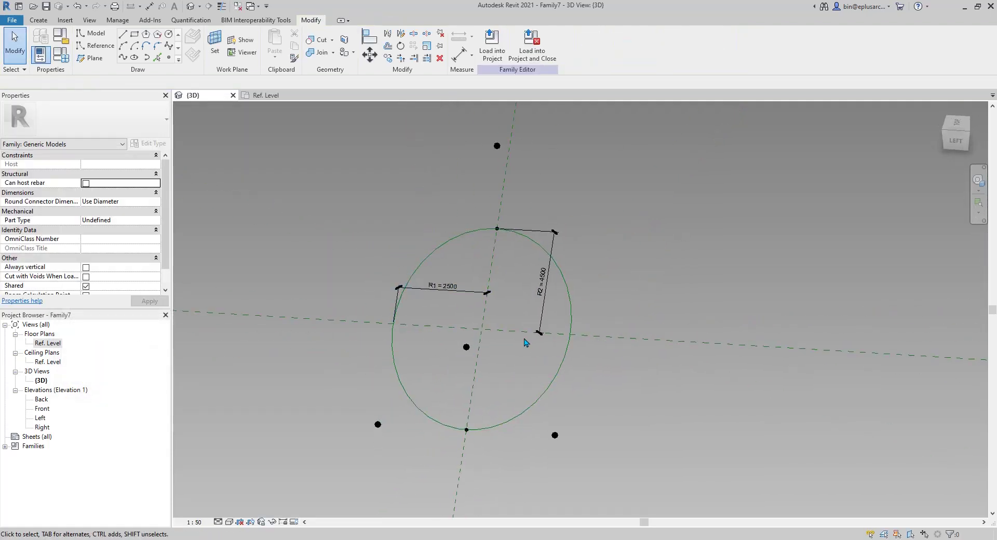
{"action": "middle_click_drag", "start_coordinate": [566, 366], "coordinate": [544, 355], "text": "shift"}
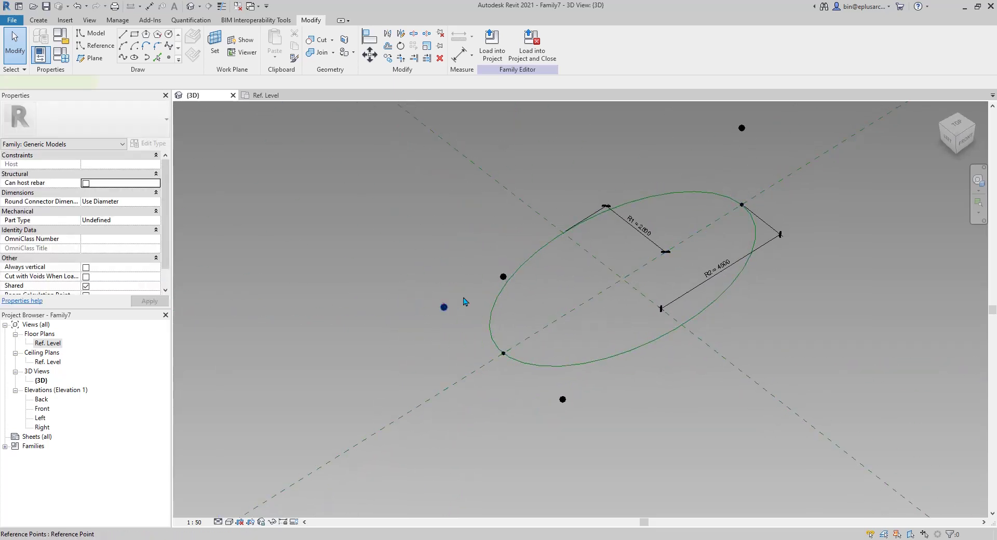
{"action": "left_click", "coordinate": [503, 276], "text": "ctrl"}
{"action": "left_click", "coordinate": [560, 401], "text": "ctrl"}
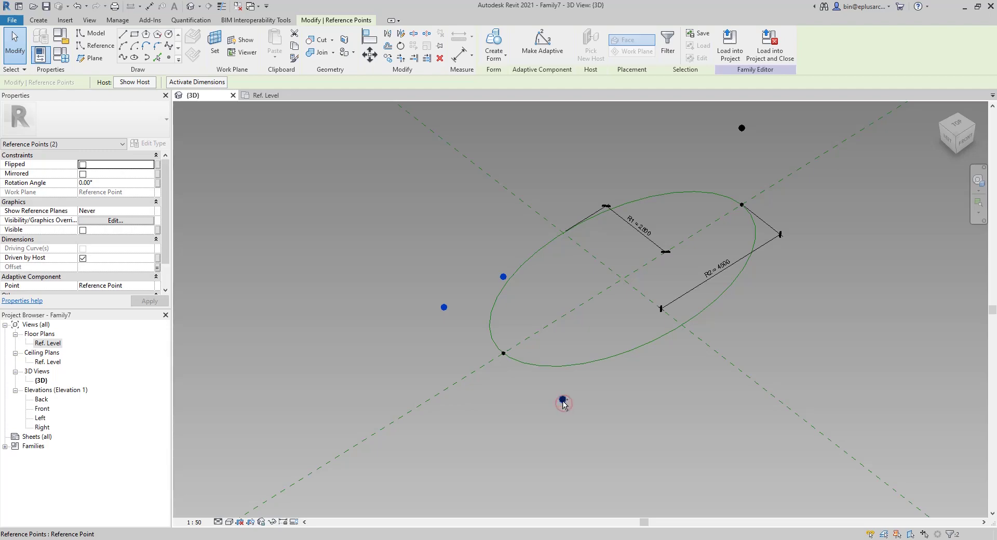
{"action": "left_click", "coordinate": [562, 399], "text": "ctrl"}
{"action": "left_click", "coordinate": [122, 57]}
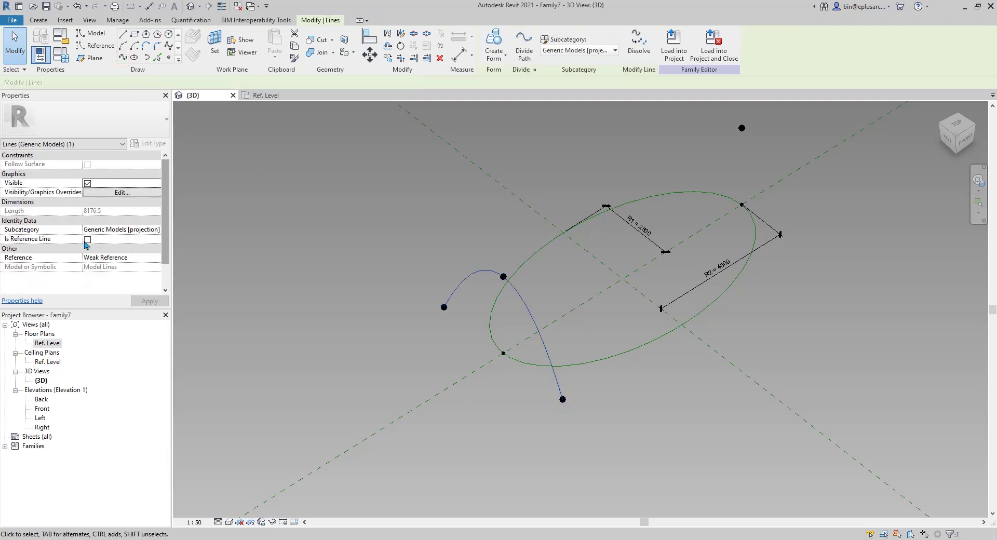
{"action": "left_click", "coordinate": [87, 240]}
{"action": "left_click", "coordinate": [418, 209]}
{"action": "middle_click_drag", "start_coordinate": [418, 209], "coordinate": [406, 394], "text": "shift"}
Switch to the browser's Pringle chip images and the annotated snip to review the chip's edge curves, and return to Revit.
{"action": "mouse_move", "coordinate": [392, 512]}
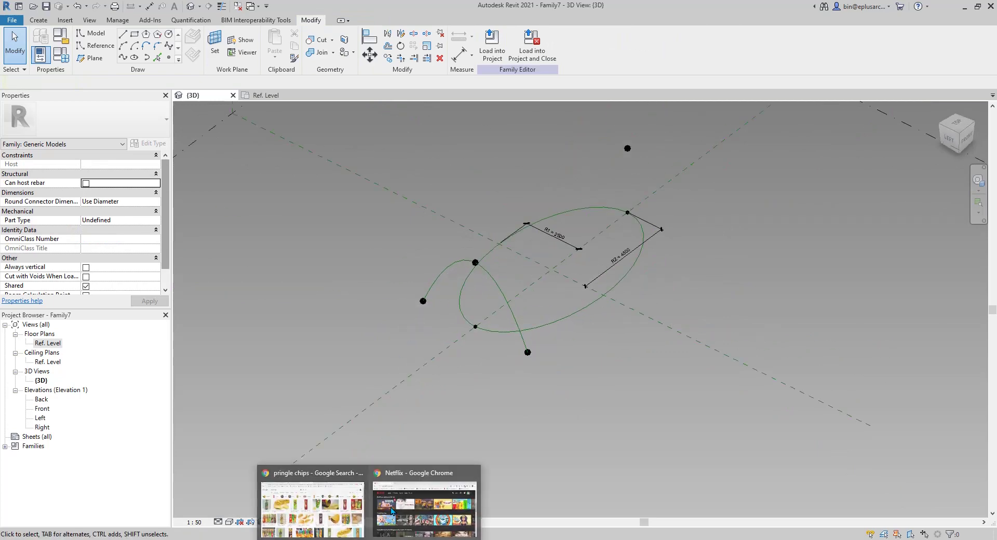
{"action": "left_click", "coordinate": [338, 511]}
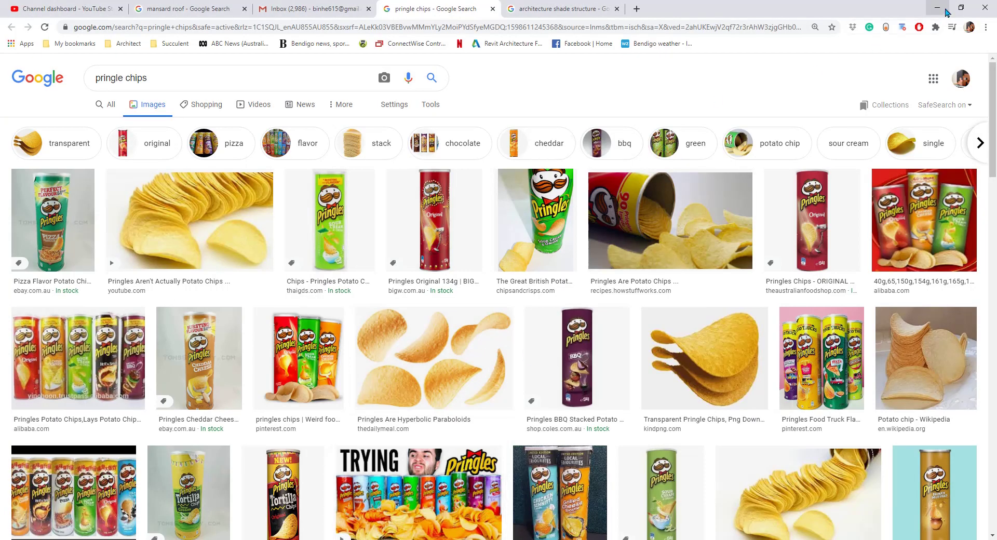
{"action": "left_click", "coordinate": [944, 11]}
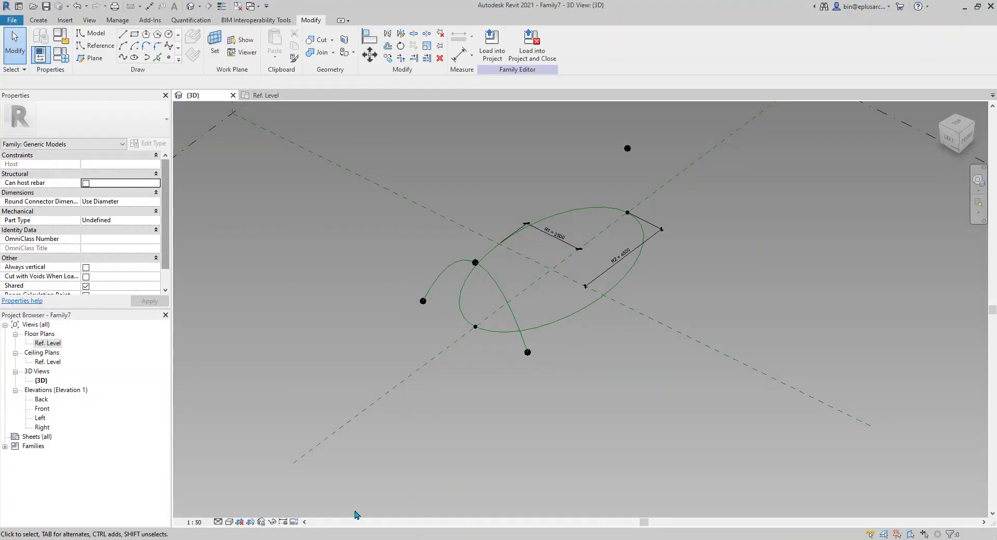
{"action": "key", "text": "alt+Tab"}
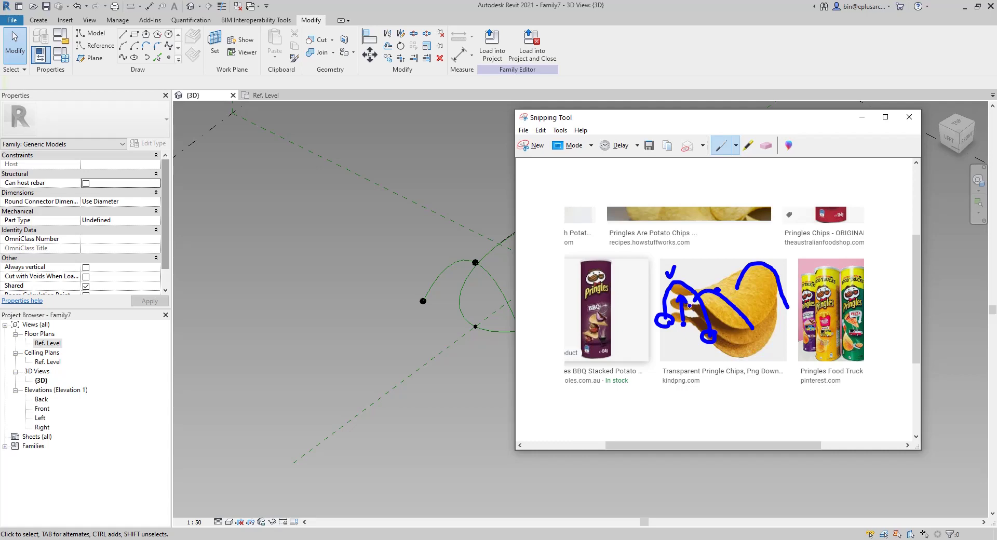
{"action": "left_click", "coordinate": [396, 267]}
Connect the two end points on the ellipse's long axis with a line and convert it to a reference line.
{"action": "scroll", "coordinate": [469, 305], "scroll_direction": "up", "scroll_amount": 1}
{"action": "middle_click_drag", "start_coordinate": [573, 268], "coordinate": [438, 357]}
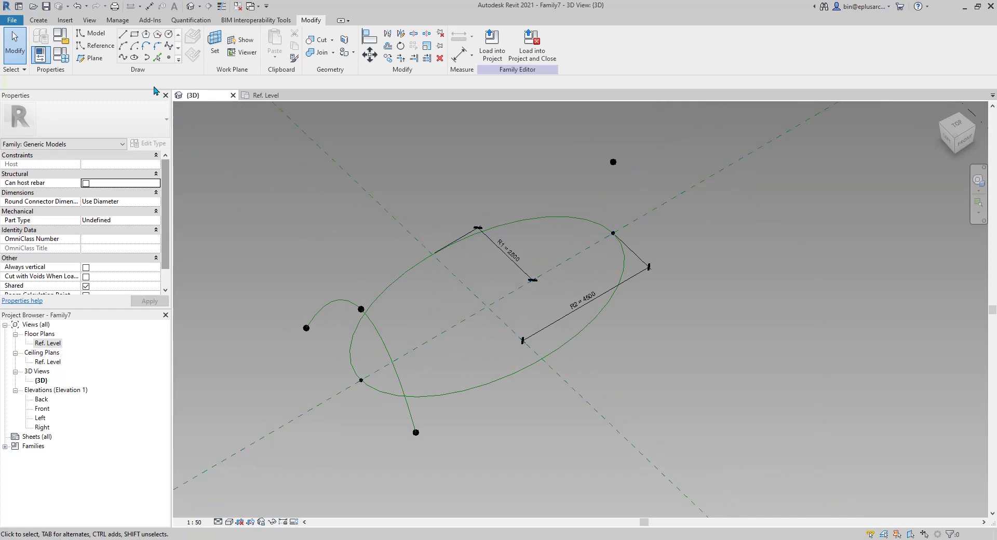
{"action": "left_click_drag", "start_coordinate": [340, 372], "coordinate": [383, 399]}
{"action": "left_click_drag", "start_coordinate": [595, 214], "coordinate": [622, 251], "text": "ctrl"}
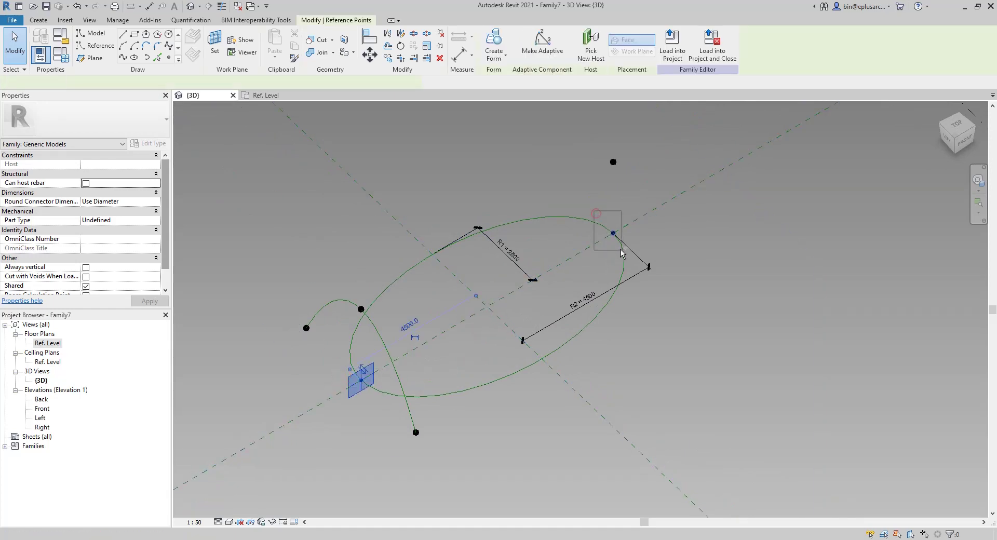
{"action": "left_click", "coordinate": [171, 57]}
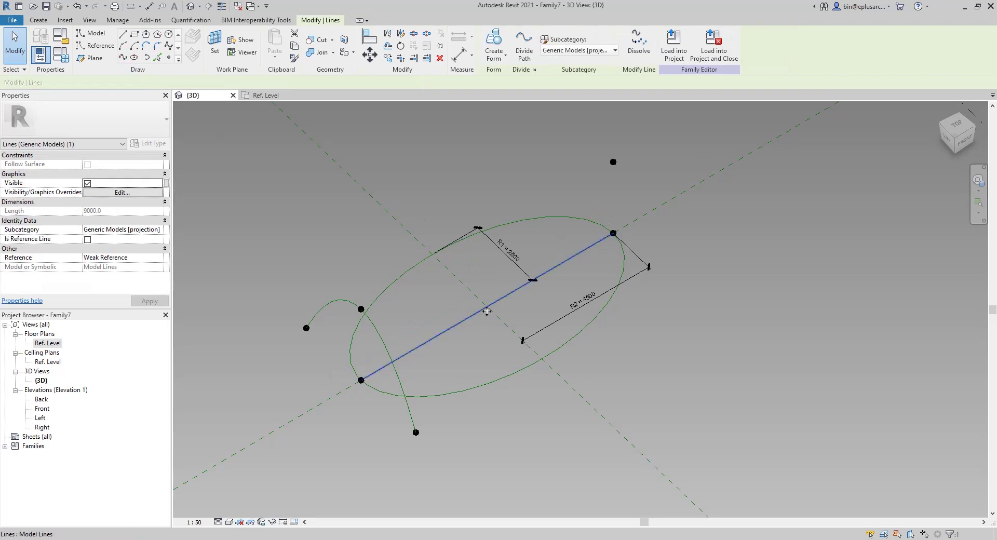
{"action": "left_click", "coordinate": [87, 240]}
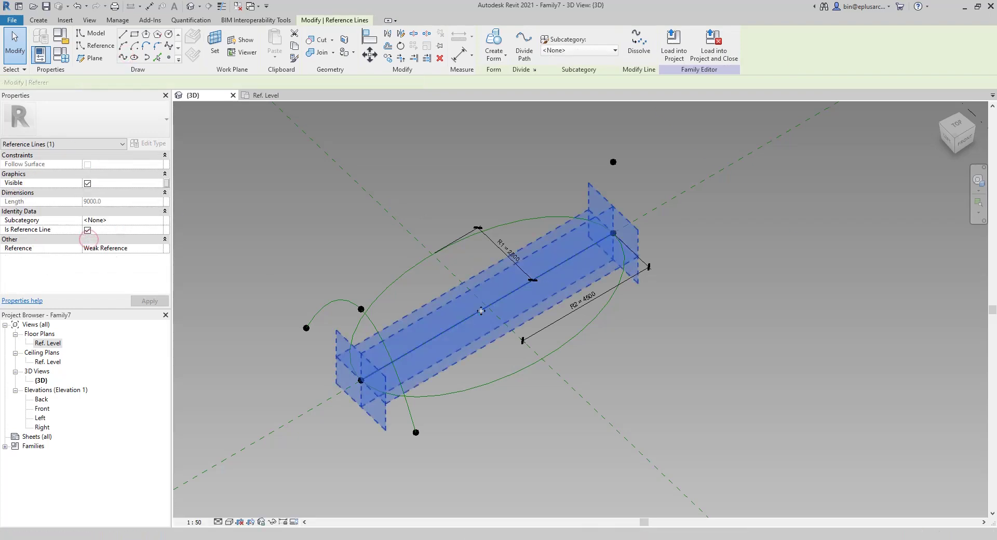
Host a reference point on the face at the midpoint of the long-axis reference line and select it.
{"action": "middle_click_drag", "start_coordinate": [588, 342], "coordinate": [498, 270], "text": "shift"}
{"action": "left_click", "coordinate": [169, 57]}
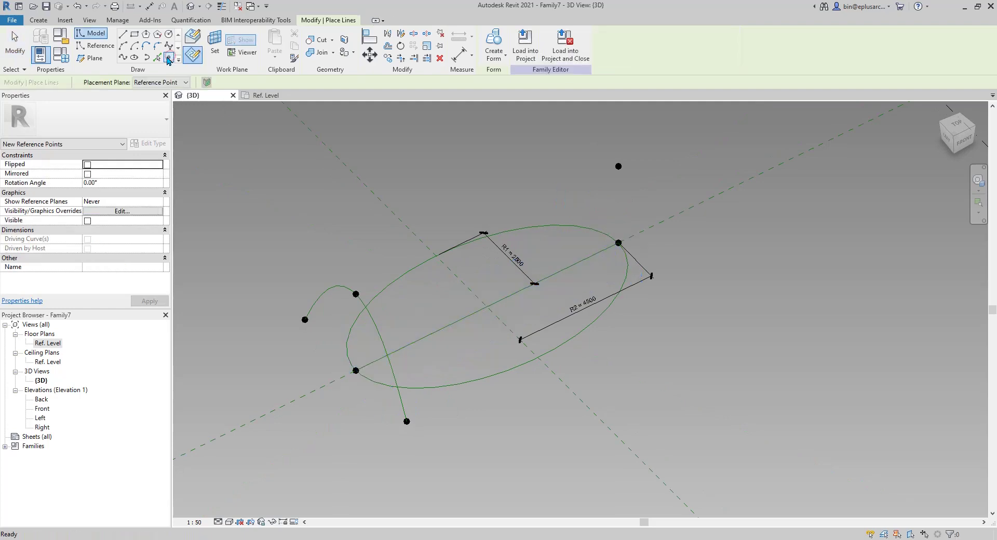
{"action": "left_click", "coordinate": [193, 39]}
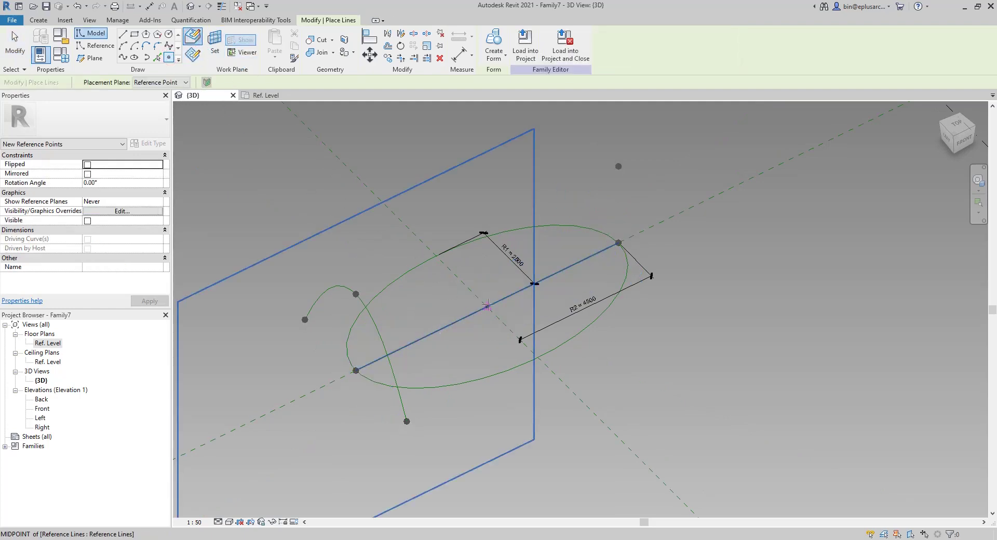
{"action": "left_click", "coordinate": [486, 306]}
{"action": "key", "text": "Escape"}
{"action": "left_click", "coordinate": [487, 308]}
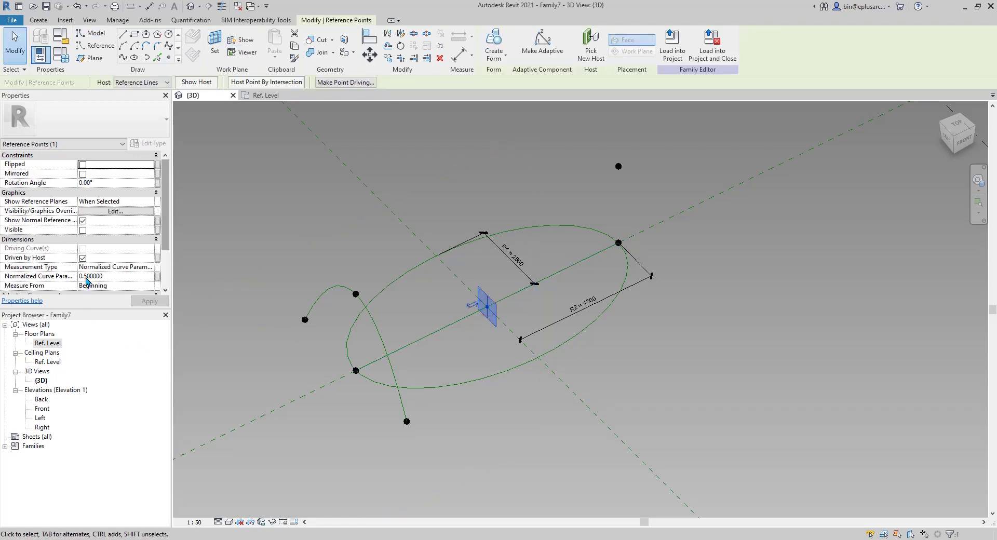
Host another reference point on the midpoint's horizontal plane and pull it straight up to an offset of about 810 mm.
{"action": "scroll", "coordinate": [485, 317], "scroll_direction": "up", "scroll_amount": 2}
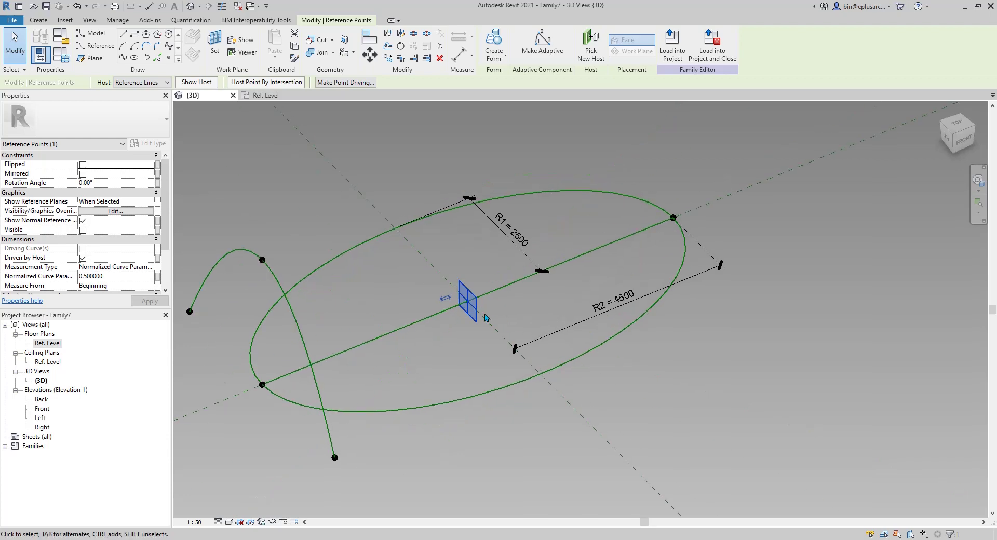
{"action": "middle_click_drag", "start_coordinate": [487, 317], "coordinate": [468, 332], "text": "shift"}
{"action": "left_click", "coordinate": [169, 57]}
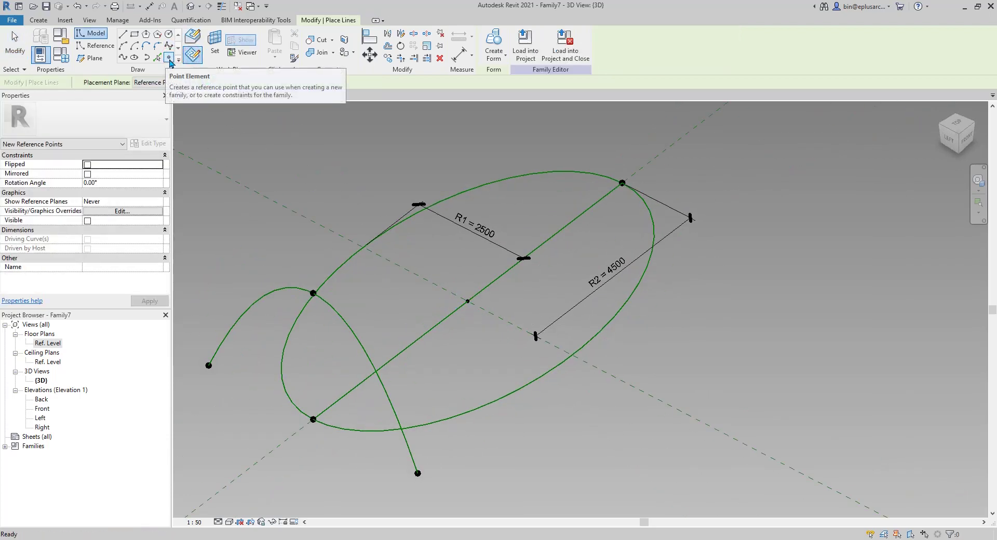
{"action": "left_click", "coordinate": [214, 41]}
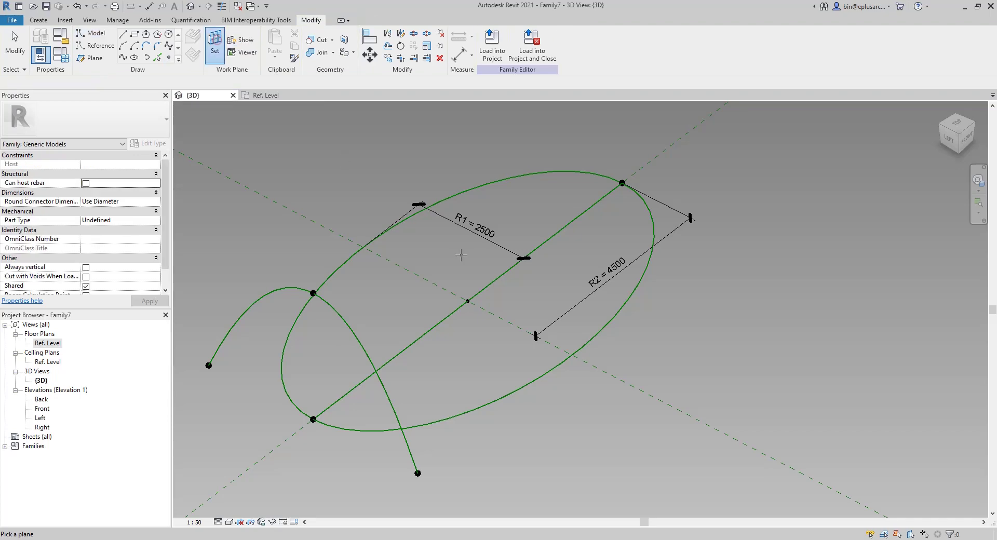
{"action": "key", "text": "Tab"}
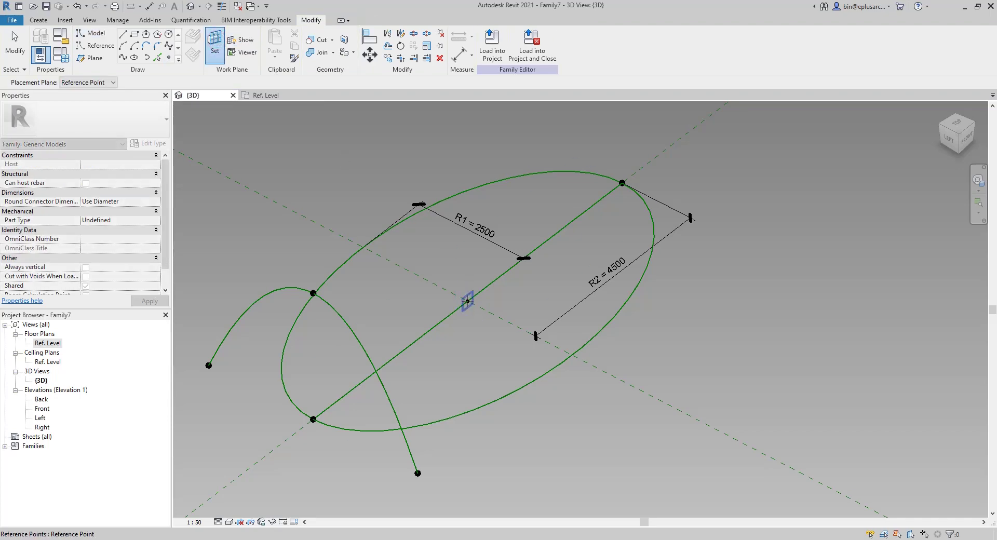
{"action": "left_click", "coordinate": [468, 301]}
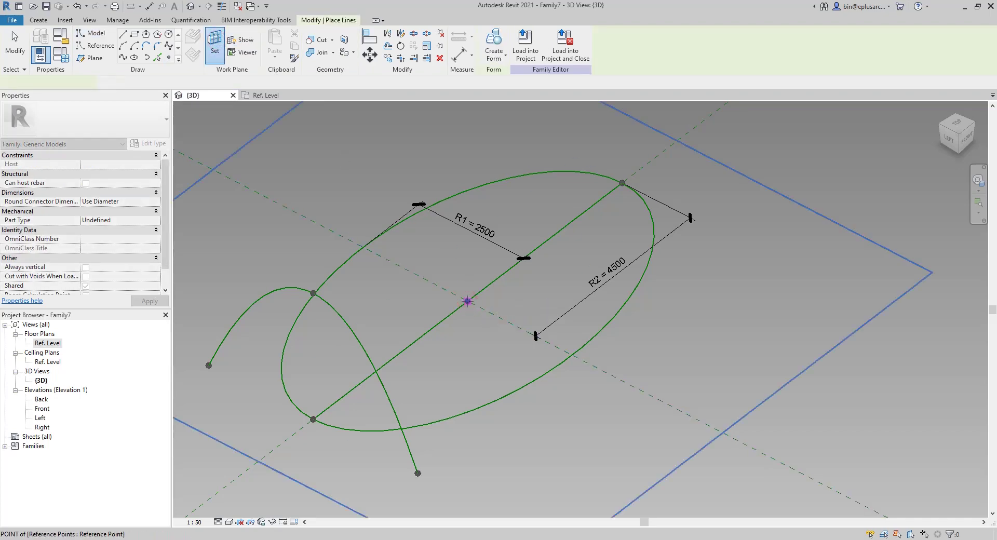
{"action": "left_click", "coordinate": [467, 300]}
{"action": "left_click", "coordinate": [535, 307]}
{"action": "key", "text": "Escape"}
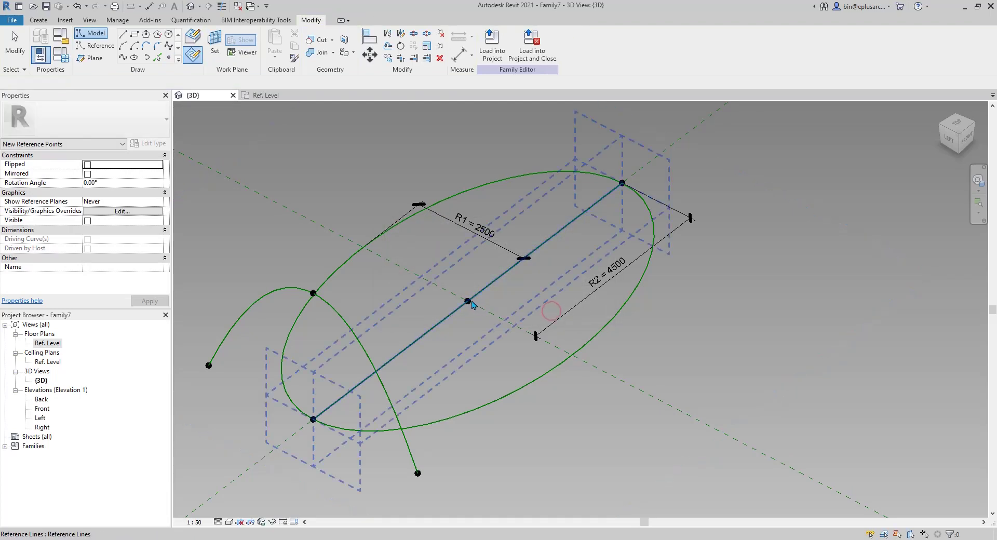
{"action": "left_click_drag", "start_coordinate": [472, 307], "coordinate": [470, 269]}
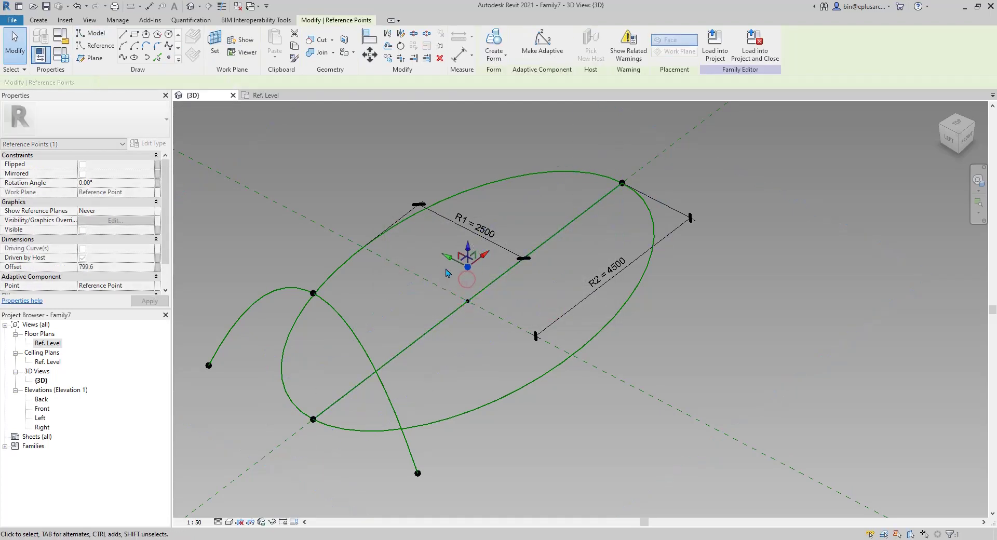
Associate the raised point's offset with a new instance length parameter named H2, and set its formula to Height / 2.
{"action": "left_click", "coordinate": [157, 268]}
{"action": "left_click", "coordinate": [340, 302]}
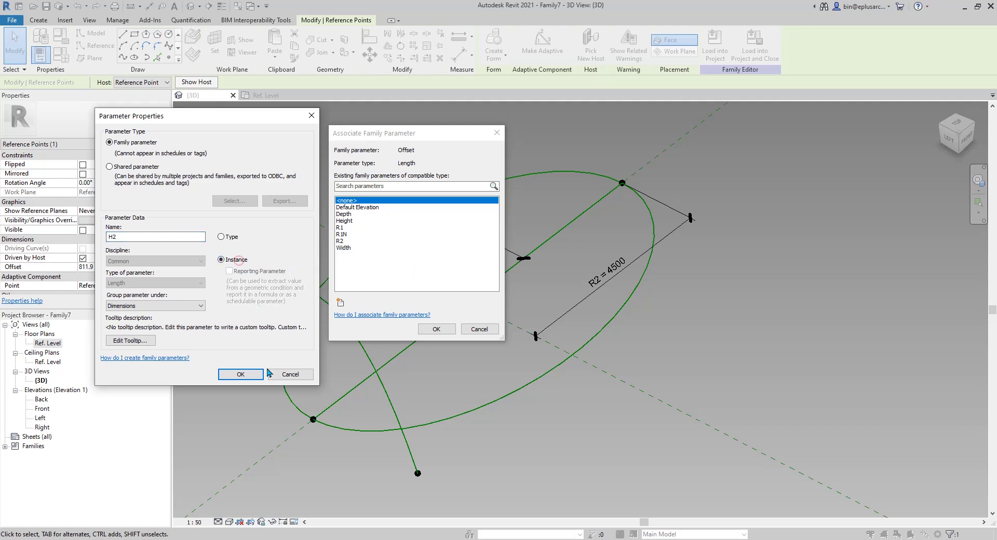
{"action": "left_click", "coordinate": [250, 373]}
{"action": "left_click", "coordinate": [436, 329]}
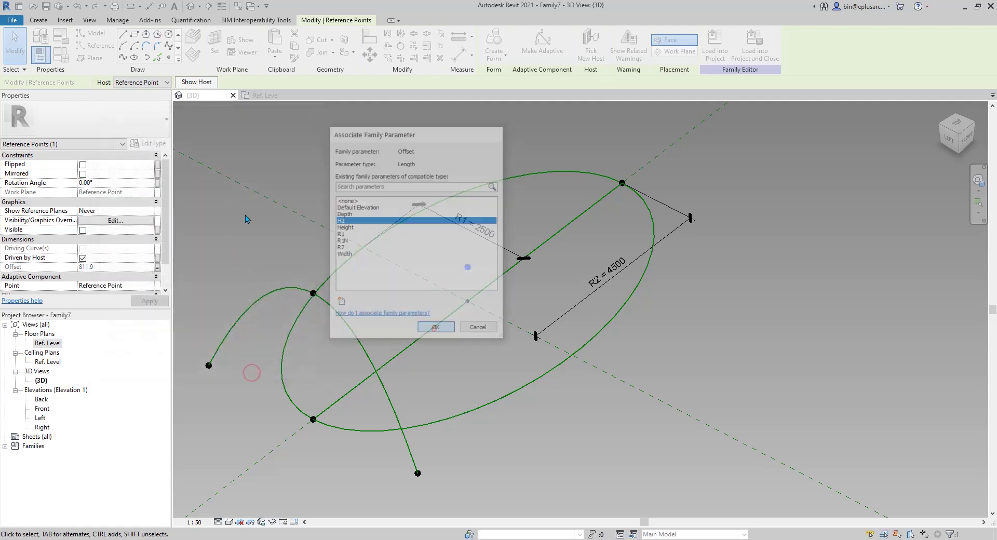
{"action": "left_click", "coordinate": [60, 55]}
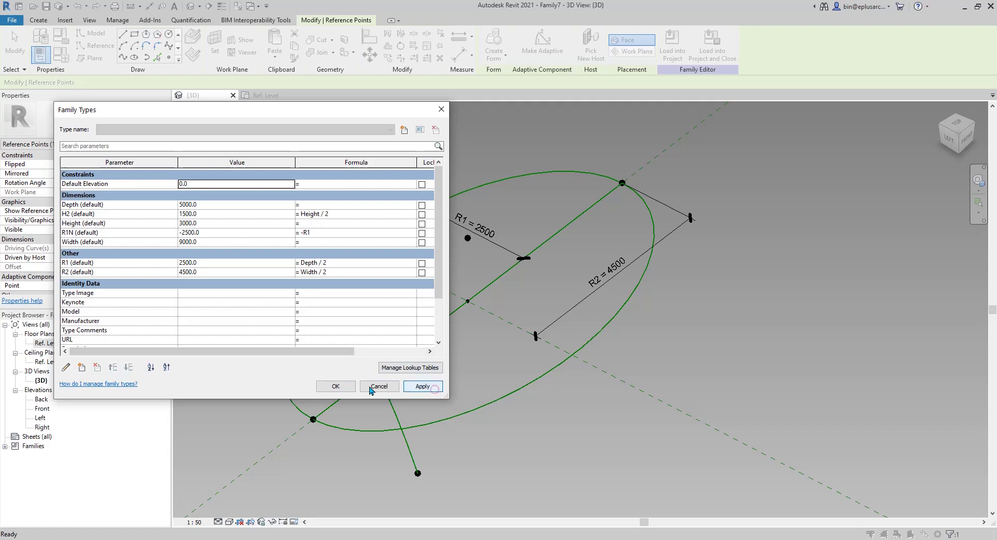
{"action": "left_click", "coordinate": [350, 387]}
Examine the raised centre point from several angles and compare the layout with the annotated Pringle chip snip.
{"action": "scroll", "coordinate": [471, 337], "scroll_direction": "down", "scroll_amount": 2}
{"action": "middle_click_drag", "start_coordinate": [516, 346], "coordinate": [592, 199], "text": "shift"}
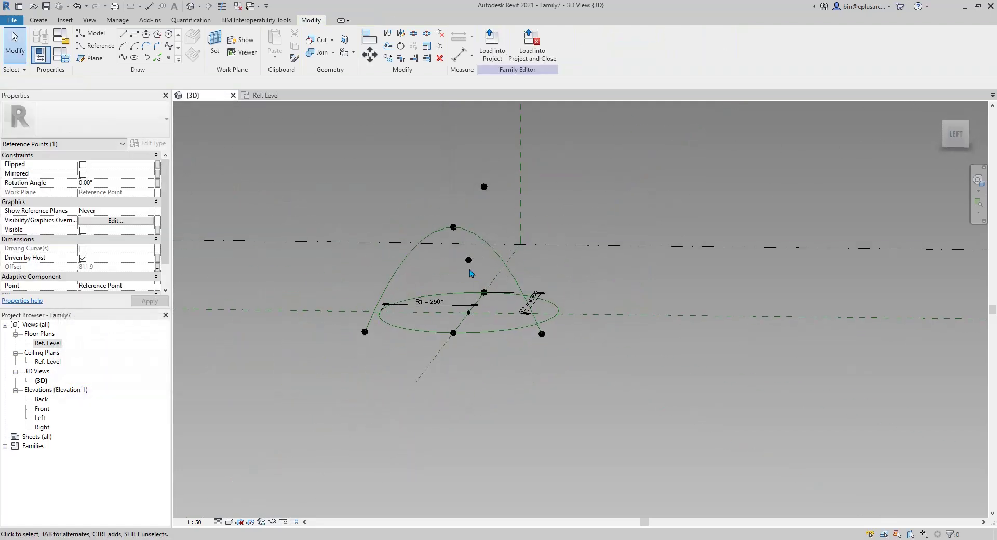
{"action": "left_click", "coordinate": [471, 274]}
{"action": "middle_click_drag", "start_coordinate": [471, 274], "coordinate": [461, 375], "text": "shift"}
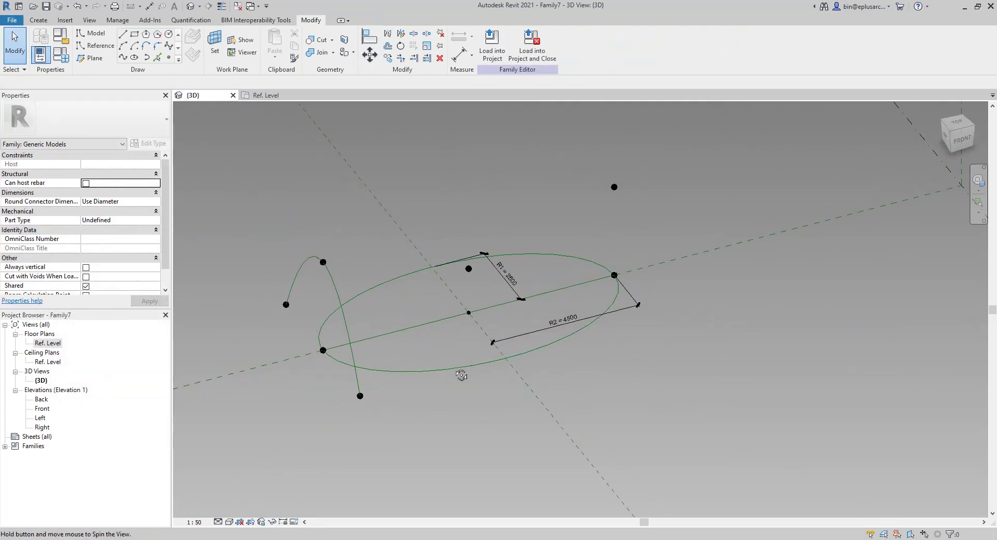
{"action": "key", "text": "alt+Tab"}
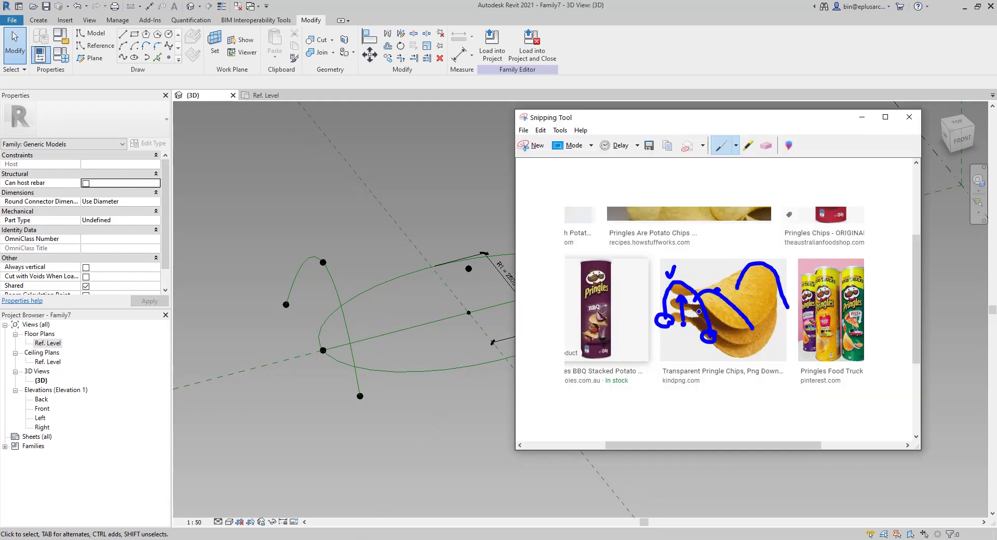
{"action": "key", "text": "alt+Tab"}
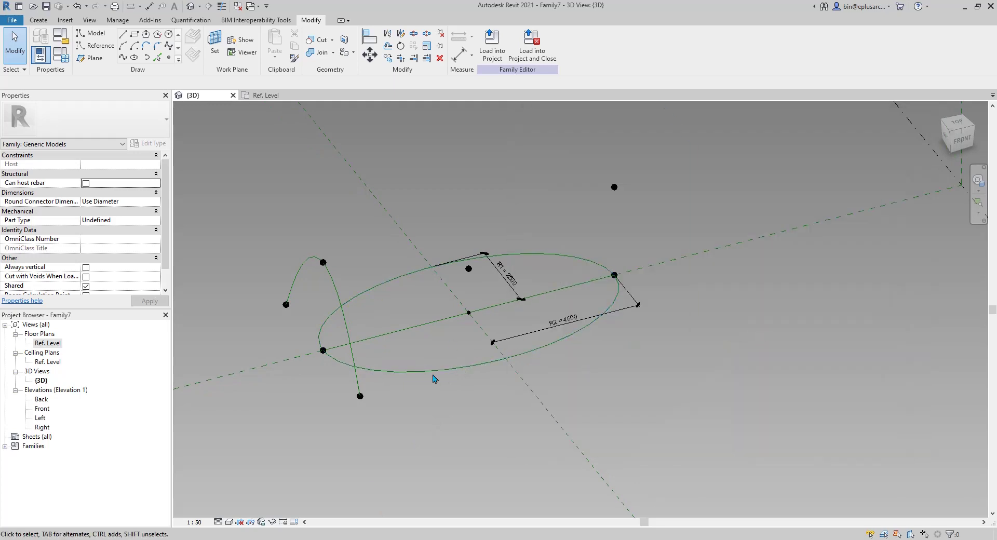
{"action": "key", "text": "alt+Tab"}
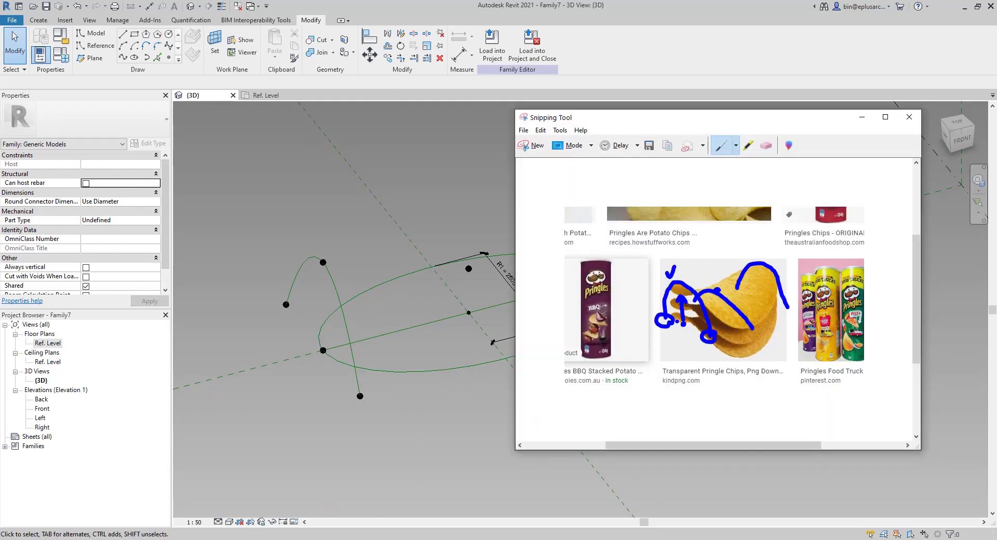
{"action": "left_click", "coordinate": [437, 350]}
Place reference points at the ellipse's two short-axis quadrants and check the host position of the near one.
{"action": "middle_click_drag", "start_coordinate": [433, 277], "coordinate": [478, 315], "text": "shift"}
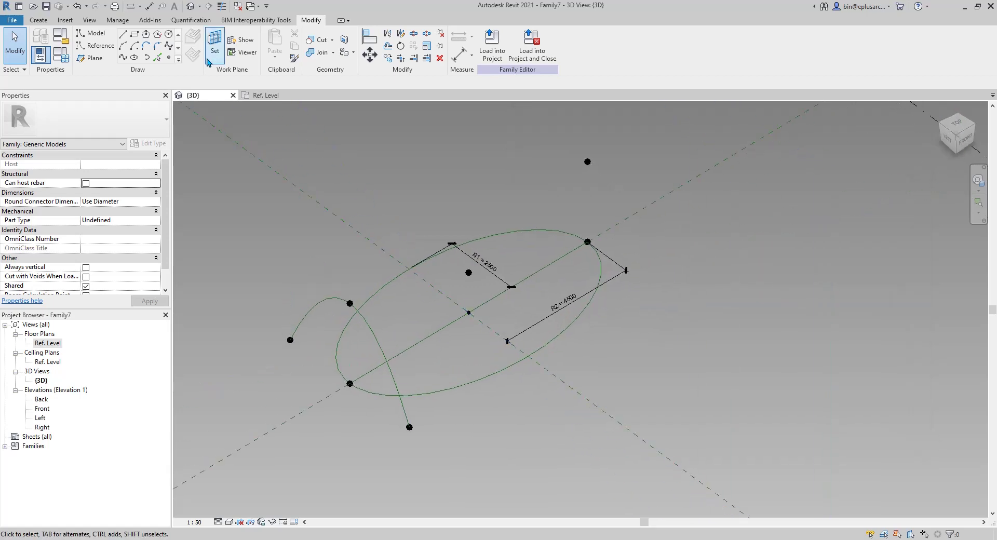
{"action": "left_click", "coordinate": [170, 58]}
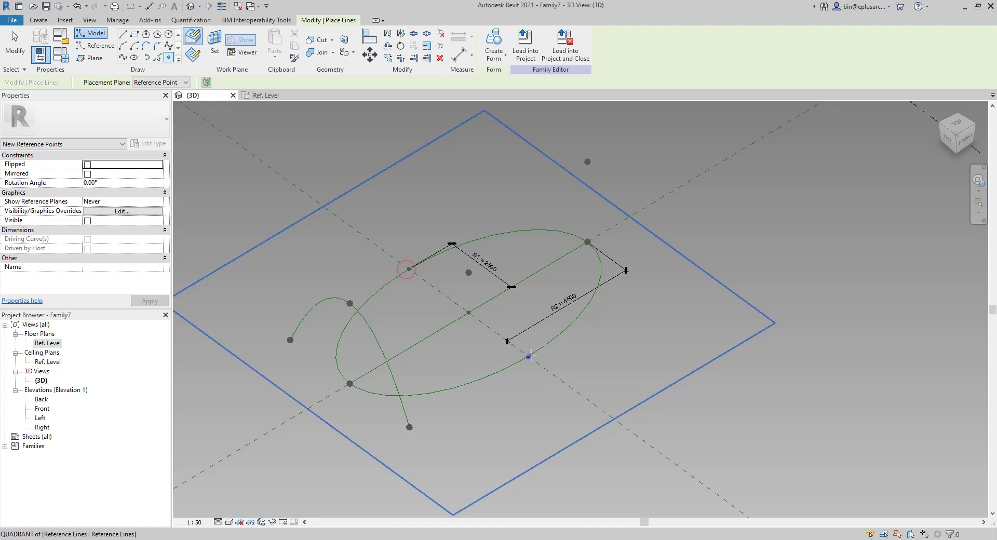
{"action": "left_click", "coordinate": [408, 269]}
{"action": "key", "text": "Escape"}
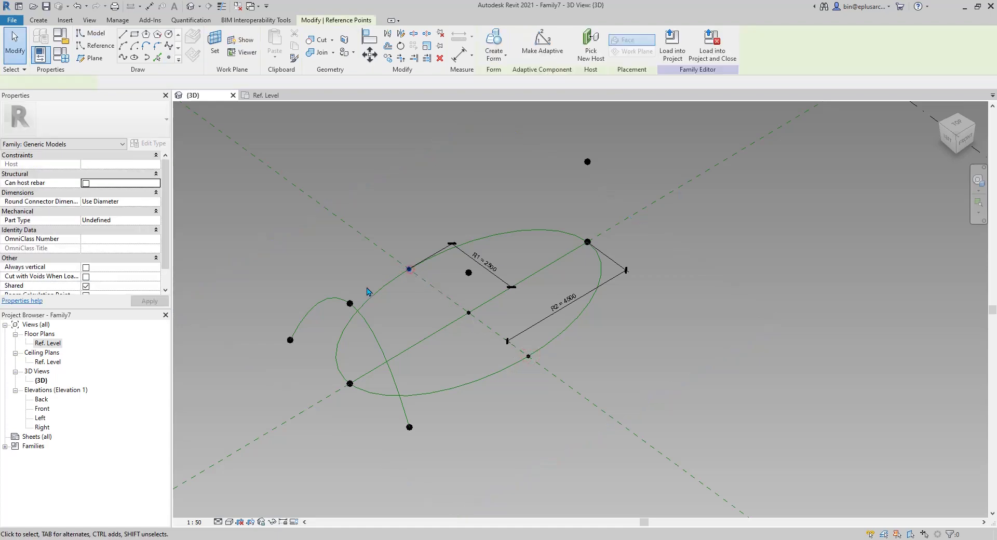
{"action": "left_click", "coordinate": [528, 357]}
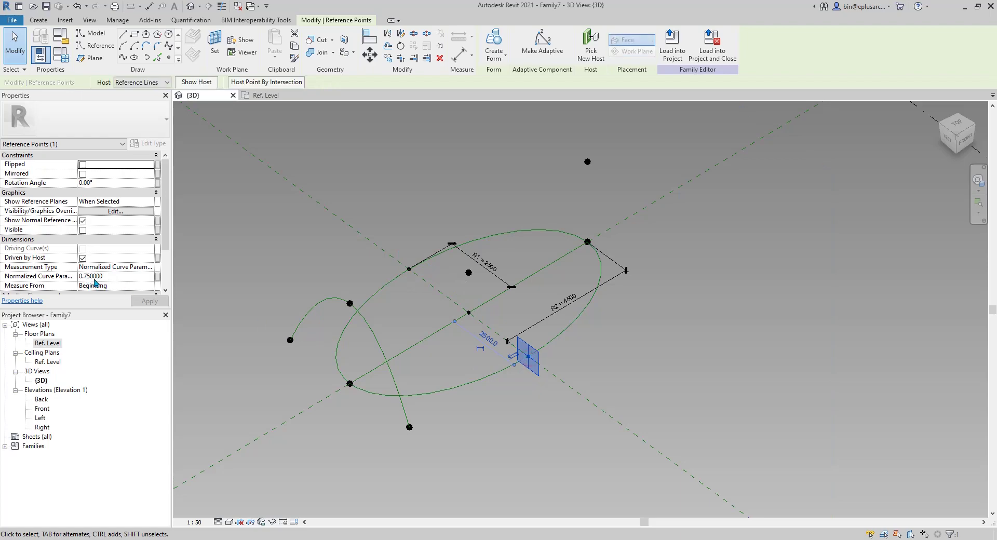
{"action": "left_click", "coordinate": [490, 454]}
{"action": "middle_click_drag", "start_coordinate": [503, 379], "coordinate": [490, 398], "text": "shift"}
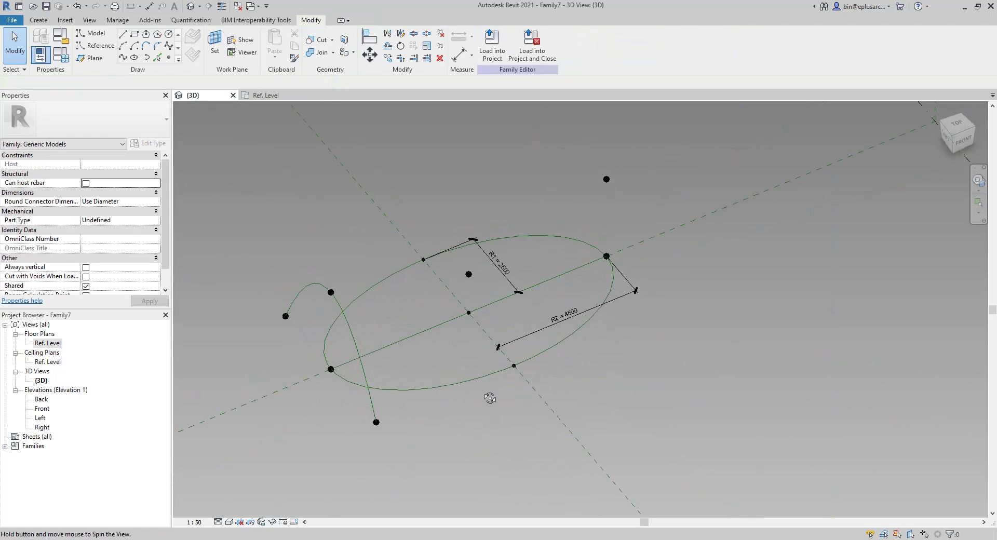
Draw a spline through the raised centre point and the ellipse's two short-axis quadrant points, and make it a reference line.
{"action": "left_click", "coordinate": [469, 274]}
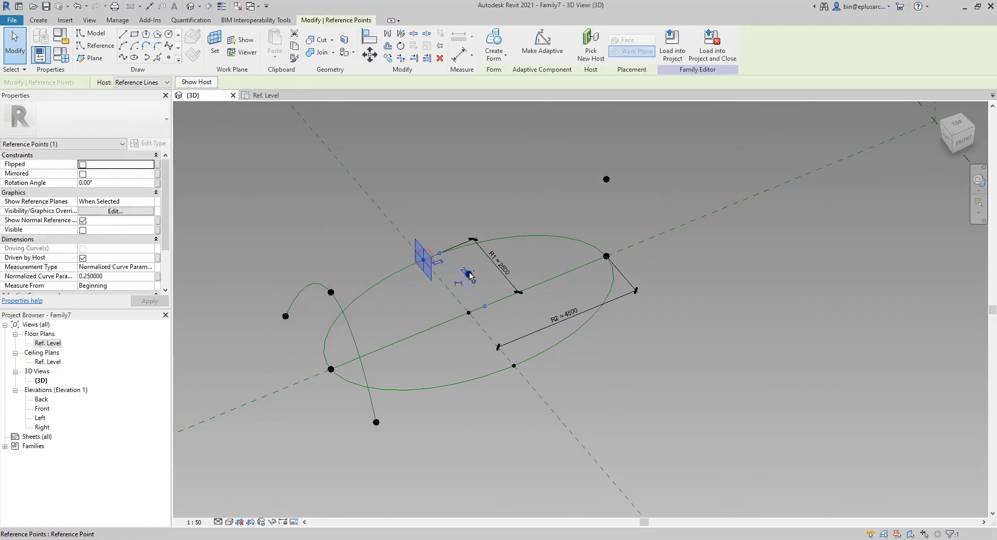
{"action": "left_click", "coordinate": [423, 259], "text": "ctrl"}
{"action": "left_click", "coordinate": [513, 366], "text": "ctrl"}
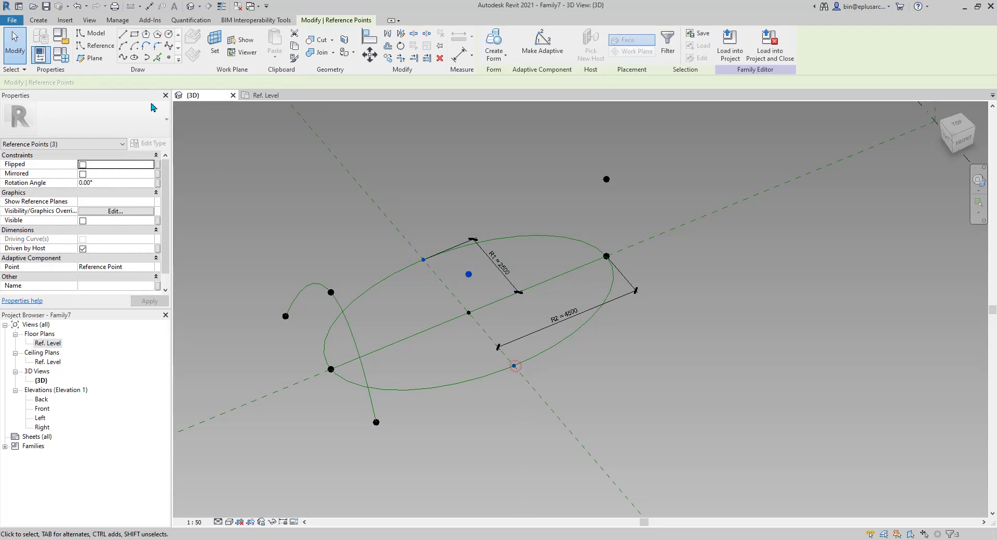
{"action": "left_click", "coordinate": [122, 59]}
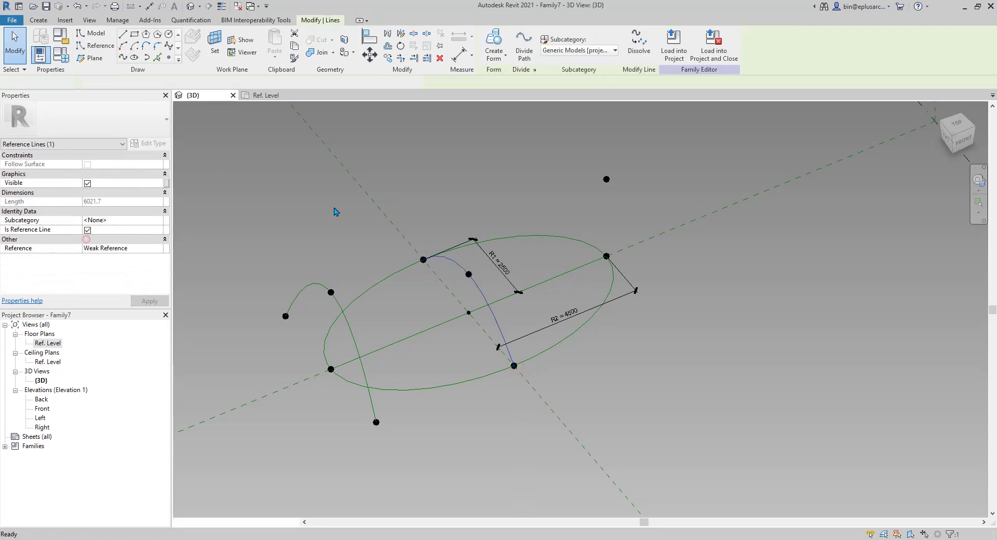
{"action": "middle_click_drag", "start_coordinate": [472, 222], "coordinate": [511, 254], "text": "shift"}
{"action": "left_click", "coordinate": [487, 169]}
{"action": "middle_click_drag", "start_coordinate": [475, 288], "coordinate": [447, 305], "text": "shift"}
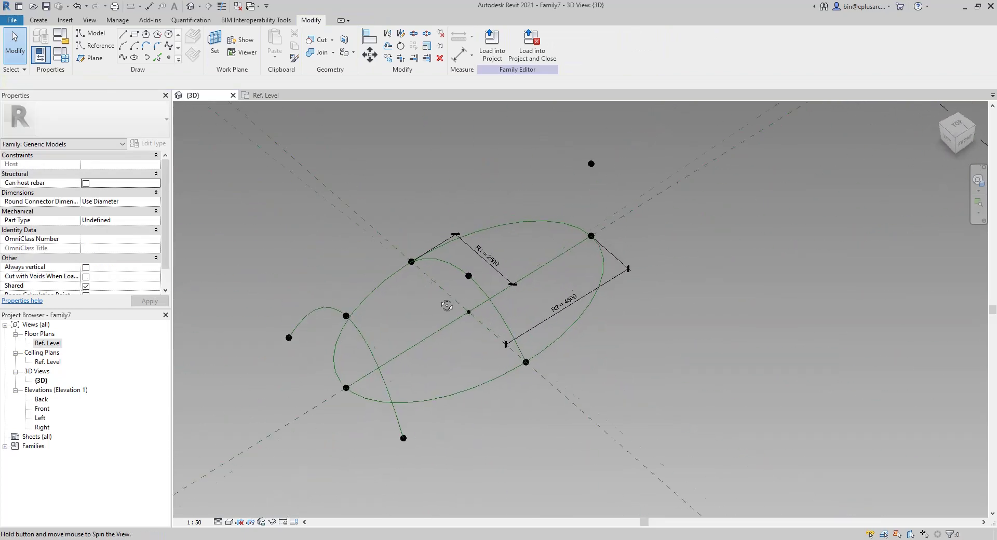
Host a reference point on the vertical plane of the ellipse's far long-axis end point and pull it sideways to an offset of about 2011 mm.
{"action": "scroll", "coordinate": [514, 294], "scroll_direction": "up", "scroll_amount": 1}
{"action": "middle_click_drag", "start_coordinate": [513, 295], "coordinate": [502, 316]}
{"action": "middle_click_drag", "start_coordinate": [499, 363], "coordinate": [453, 368], "text": "shift"}
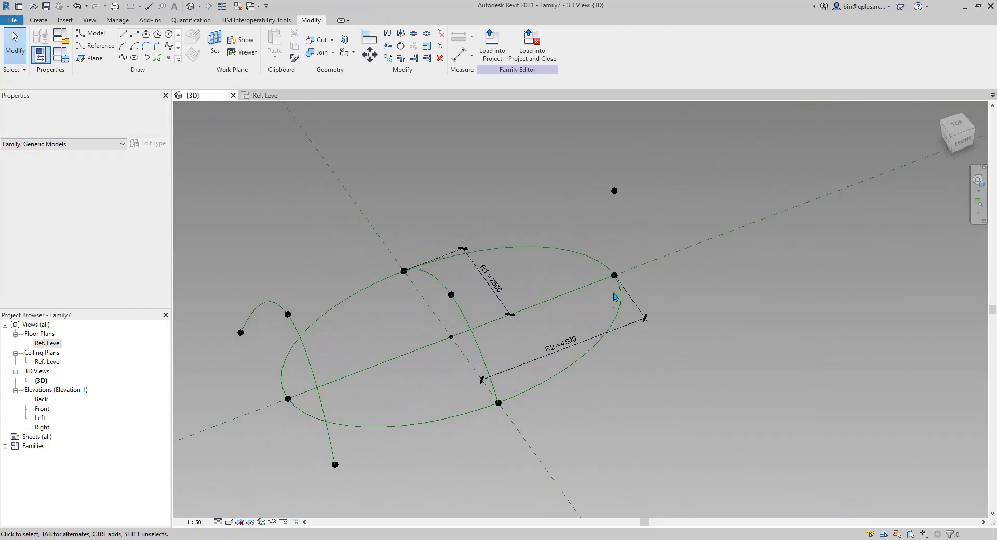
{"action": "mouse_move", "coordinate": [582, 245]}
{"action": "middle_mouse_down"}
{"action": "mouse_move", "coordinate": [566, 253]}
{"action": "mouse_move", "coordinate": [590, 235]}
{"action": "middle_mouse_up"}
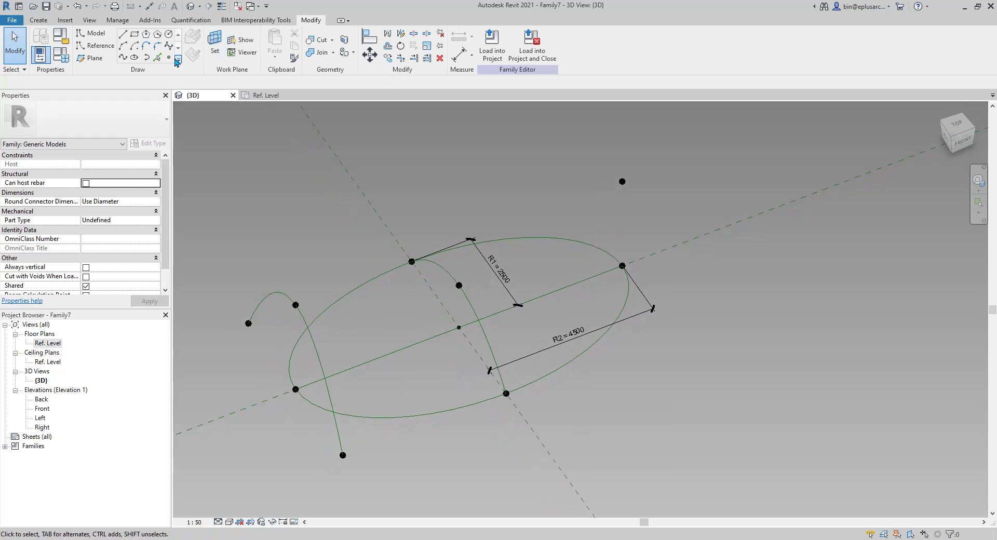
{"action": "left_click", "coordinate": [168, 57]}
{"action": "left_click", "coordinate": [215, 42]}
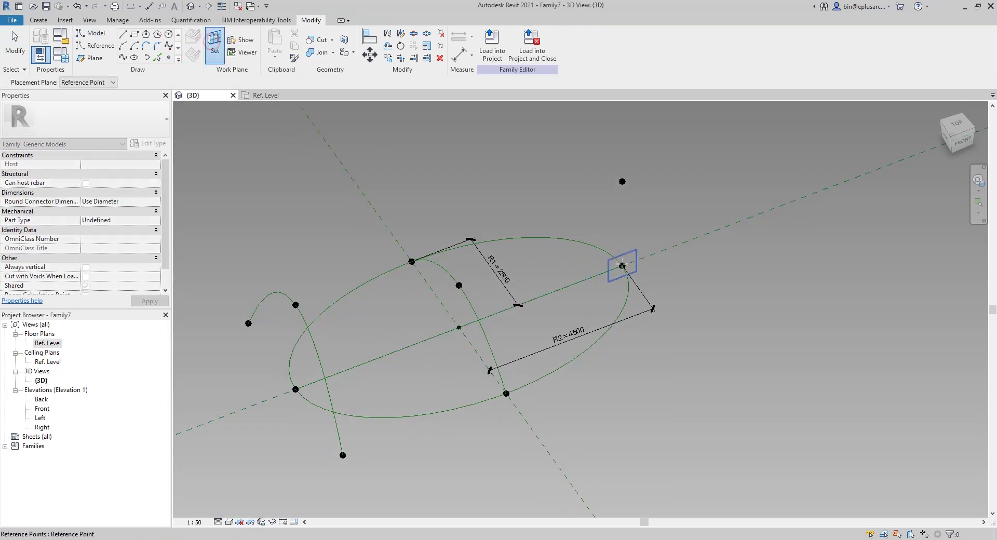
{"action": "left_click", "coordinate": [622, 266]}
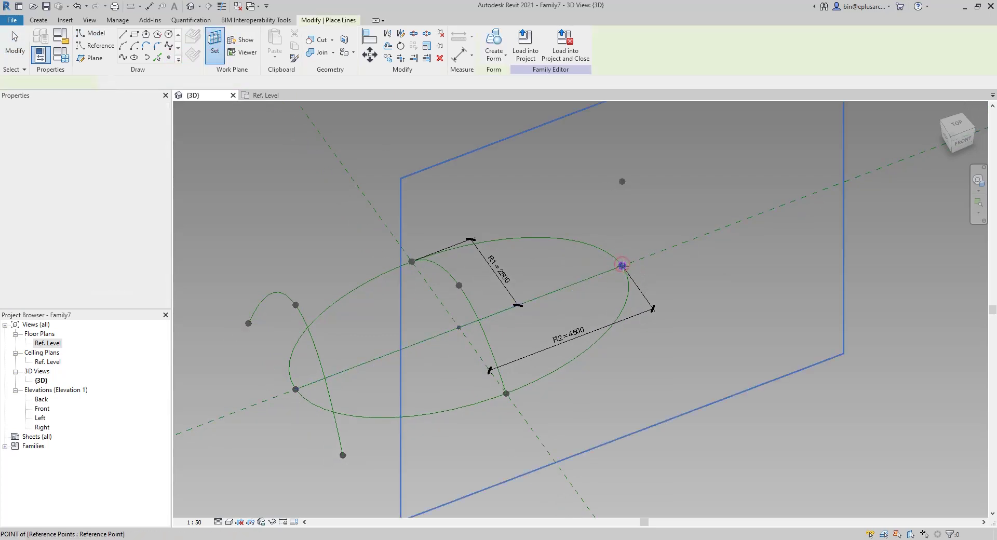
{"action": "left_click", "coordinate": [622, 265]}
{"action": "left_click", "coordinate": [569, 307]}
{"action": "key", "text": "Escape"}
{"action": "key", "text": "Escape"}
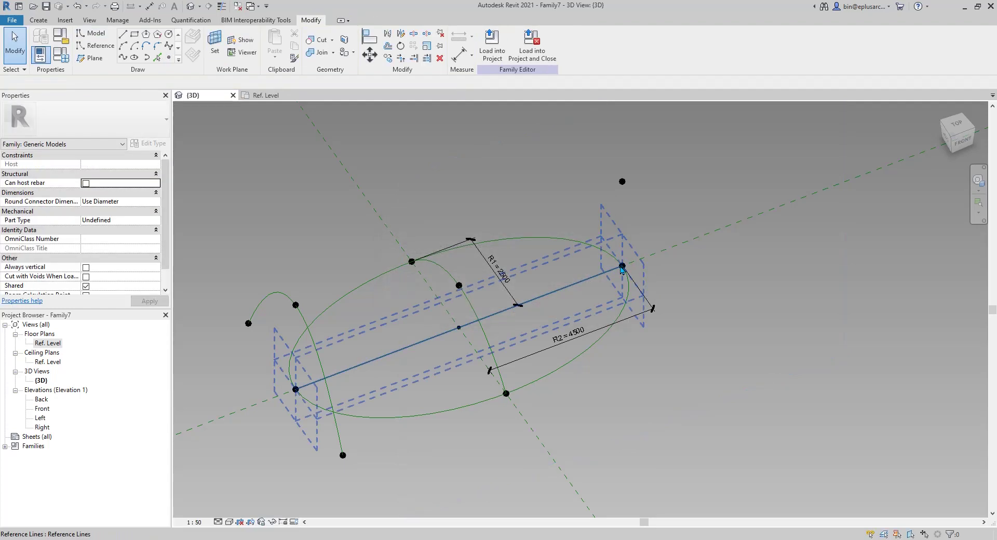
{"action": "left_click", "coordinate": [623, 267]}
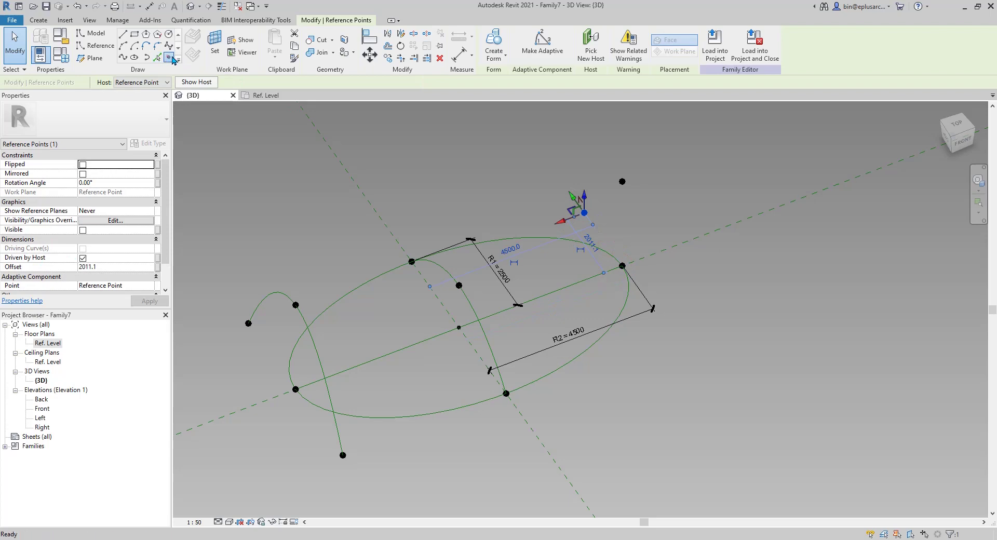
Host a second reference point on the same end point's vertical plane and pull it the opposite way to an offset of about -2630 mm.
{"action": "left_click", "coordinate": [171, 58]}
{"action": "left_click", "coordinate": [215, 43]}
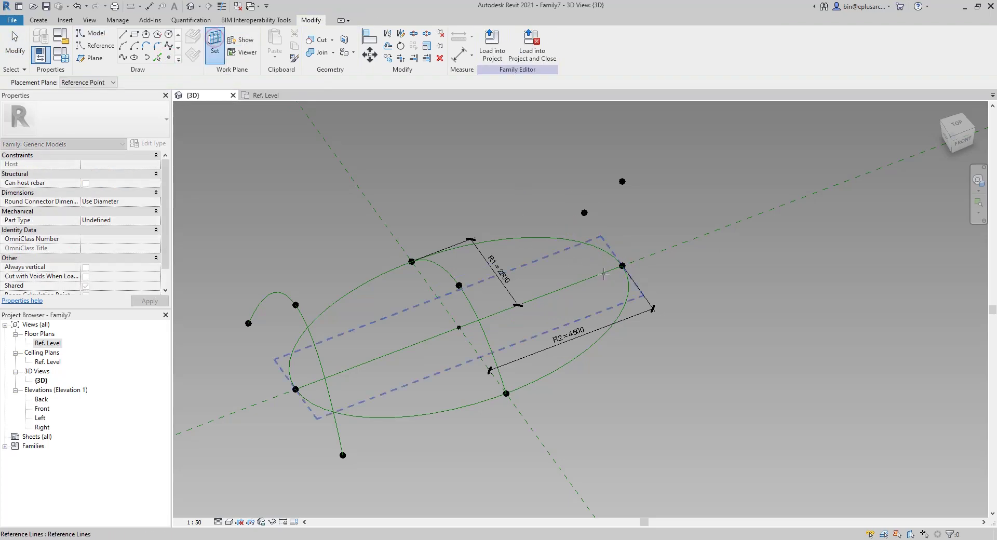
{"action": "left_click", "coordinate": [621, 266]}
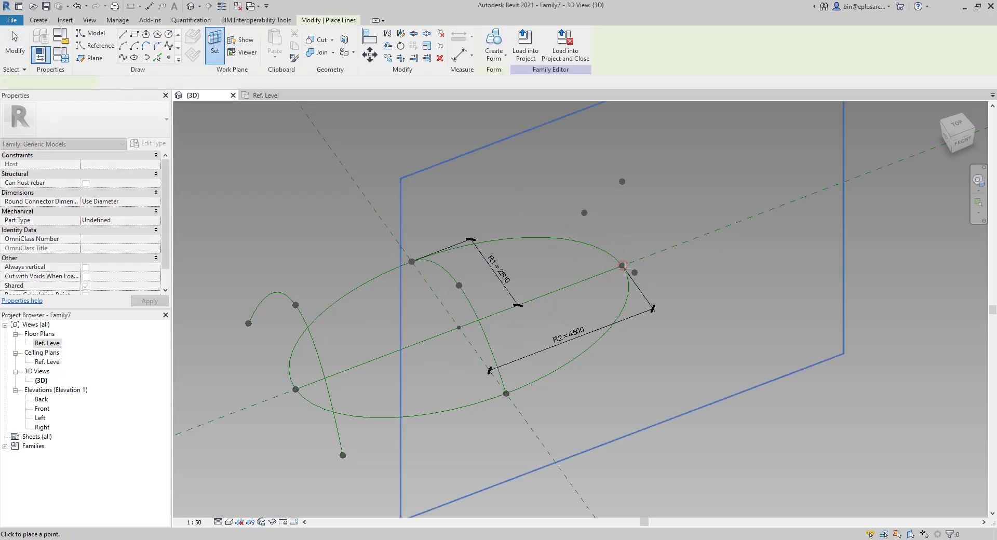
{"action": "left_click", "coordinate": [622, 266]}
{"action": "left_click", "coordinate": [536, 310]}
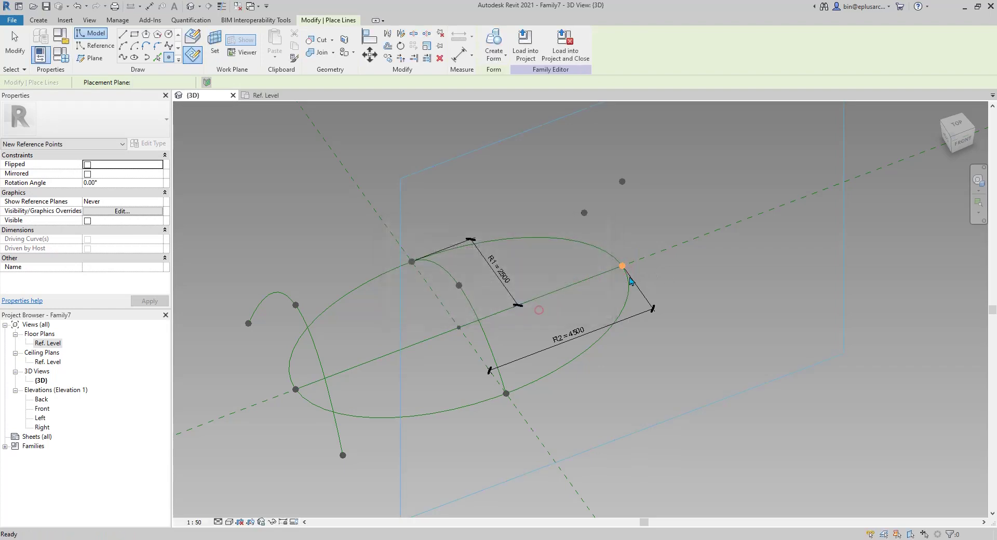
{"action": "key", "text": "Escape"}
{"action": "key", "text": "Escape"}
{"action": "left_click", "coordinate": [638, 275]}
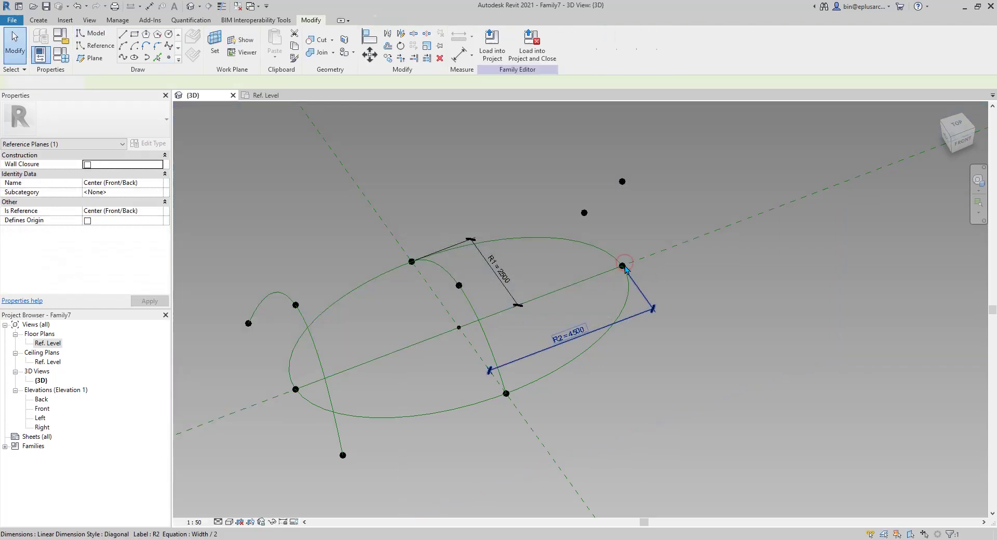
{"action": "key", "text": "Escape"}
{"action": "left_click", "coordinate": [623, 267]}
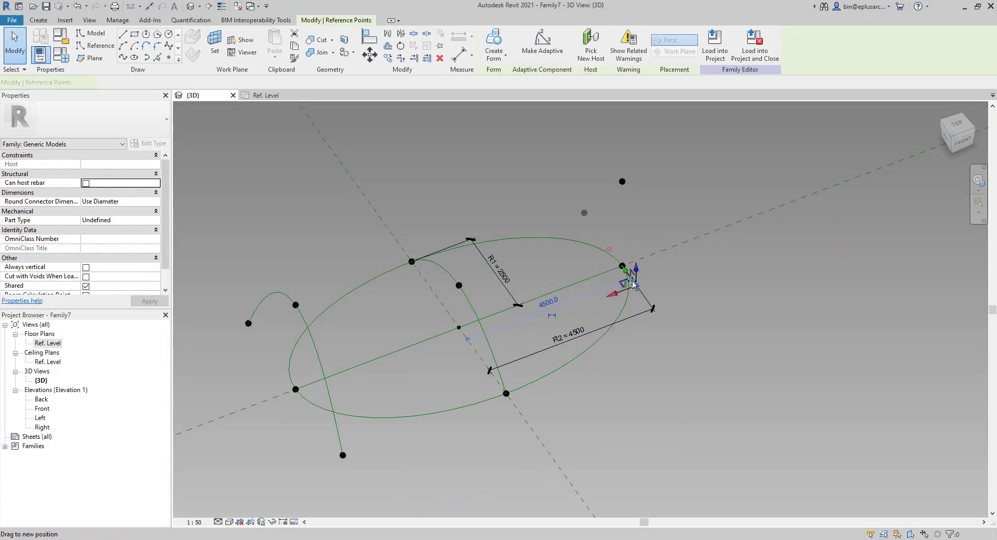
{"action": "left_click_drag", "start_coordinate": [656, 316], "coordinate": [659, 320]}
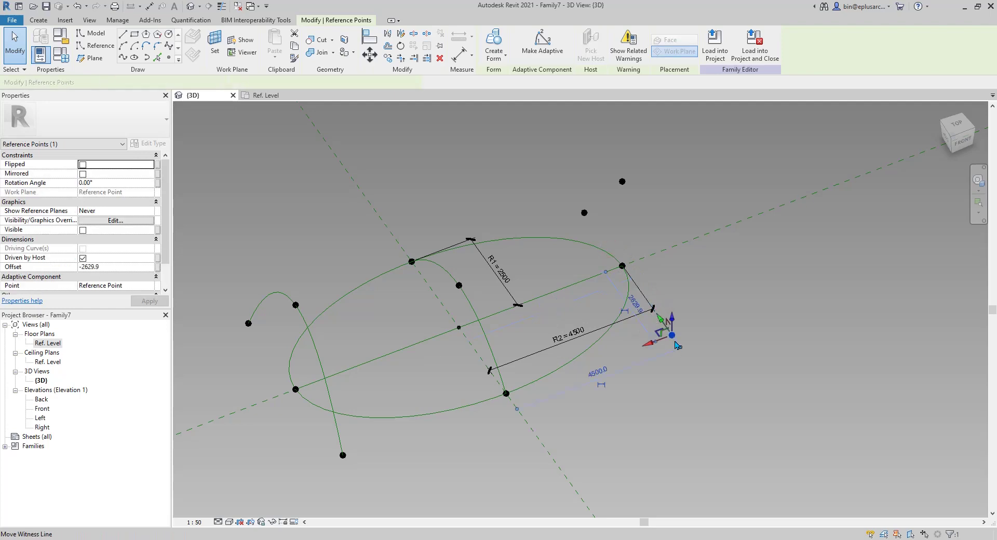
Associate the near hosted point's offset with the family parameter R1N.
{"action": "left_click", "coordinate": [158, 267]}
{"action": "left_click", "coordinate": [157, 267]}
{"action": "left_click", "coordinate": [345, 240]}
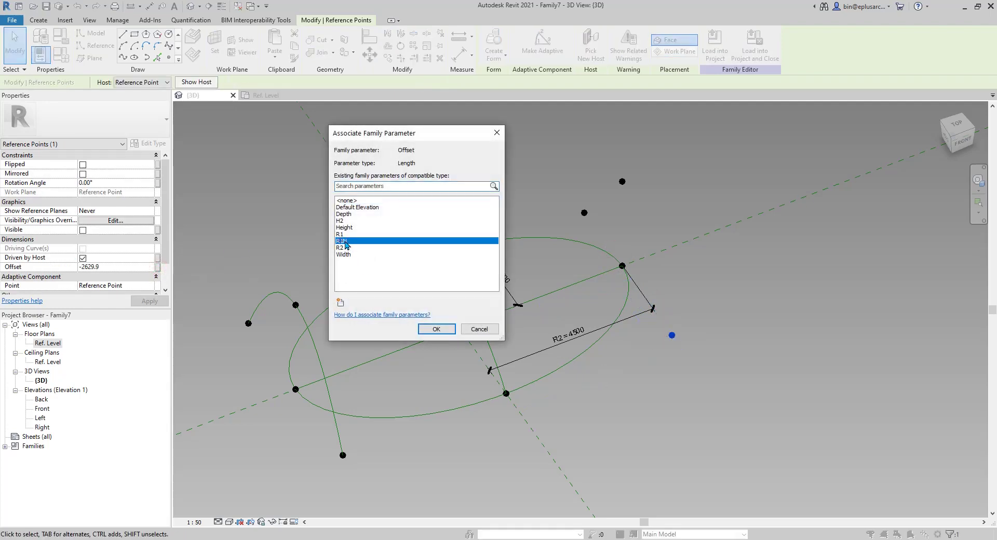
{"action": "left_click", "coordinate": [436, 330]}
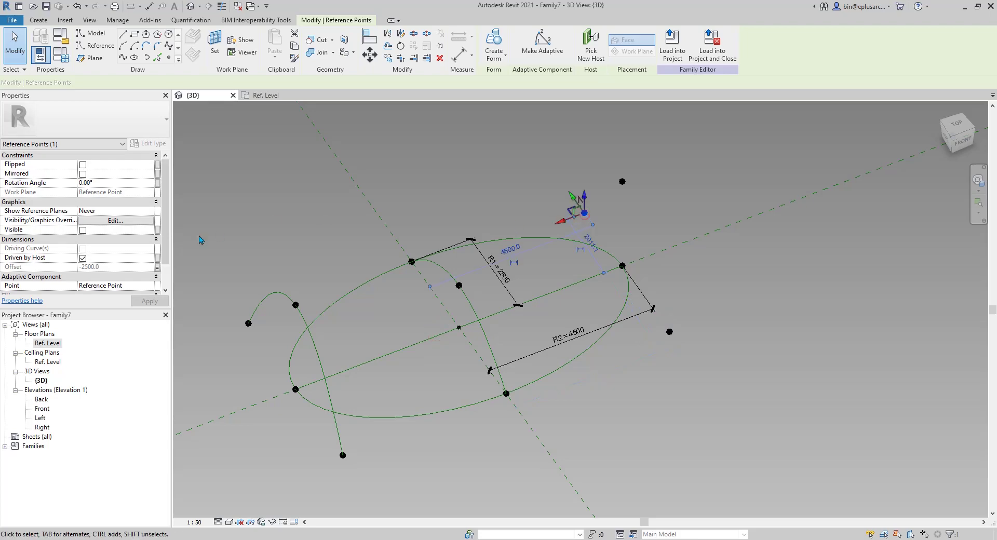
Associate the opposite hosted point's offset with the family parameter R1.
{"action": "left_click", "coordinate": [158, 257]}
{"action": "key", "text": "Escape"}
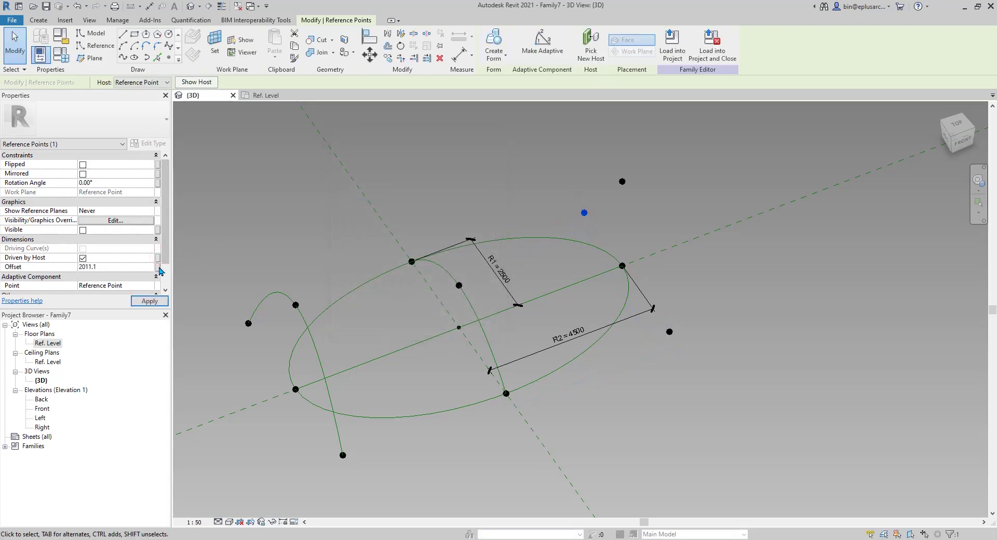
{"action": "left_click", "coordinate": [158, 267]}
{"action": "left_click", "coordinate": [339, 234]}
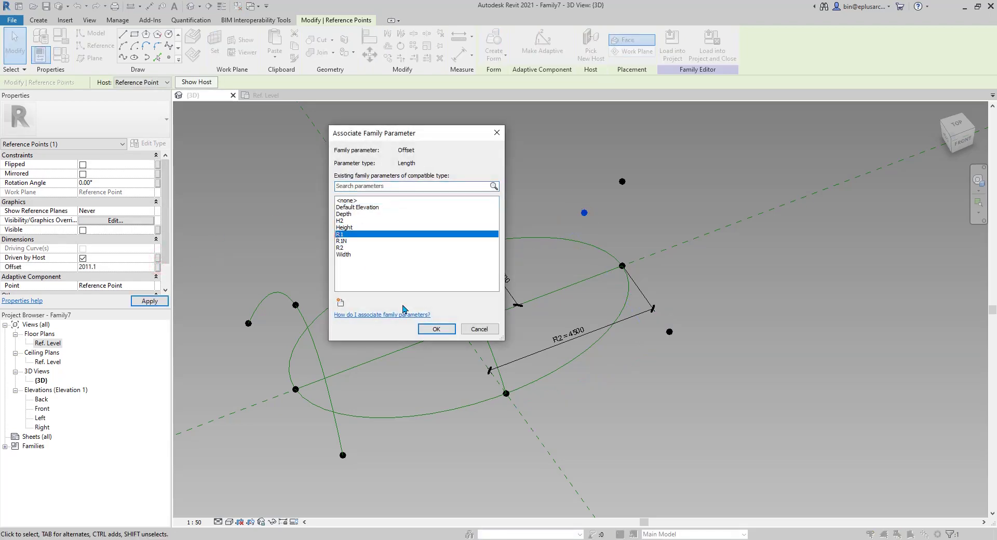
{"action": "left_click", "coordinate": [454, 331]}
Draw a spline through the two offset points and the raised point at the far end, and make it a reference line.
{"action": "left_click", "coordinate": [622, 182], "text": "ctrl"}
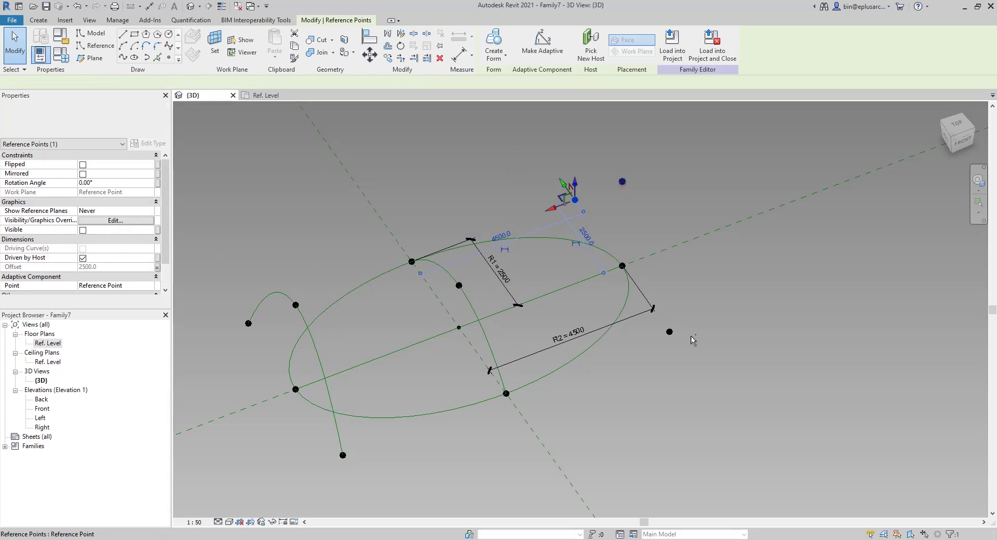
{"action": "left_click", "coordinate": [123, 58]}
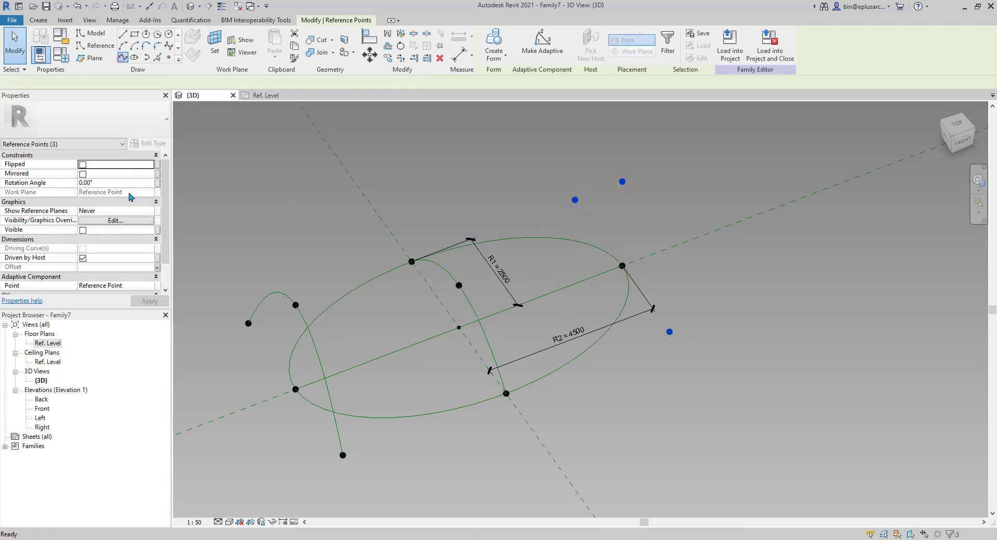
{"action": "left_click", "coordinate": [87, 238]}
{"action": "left_click", "coordinate": [662, 237]}
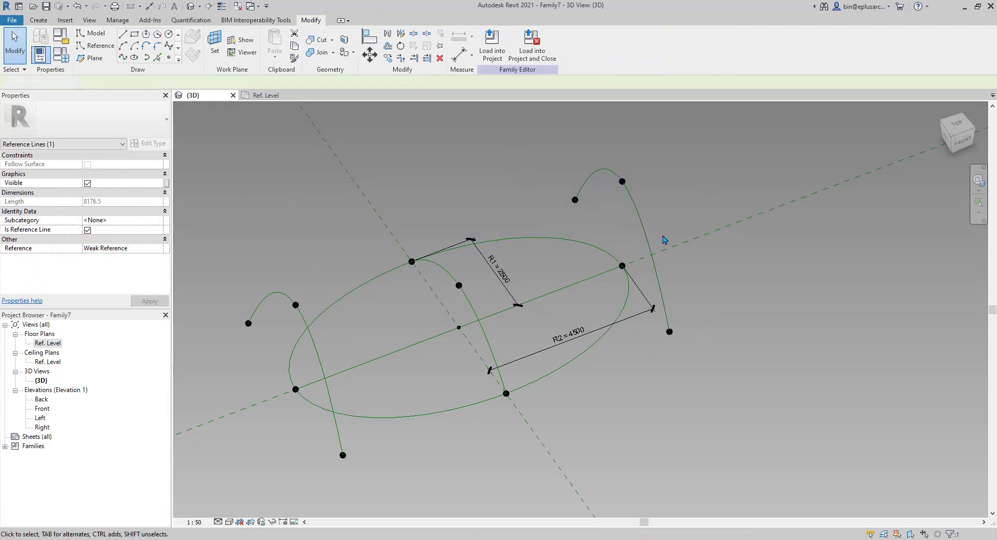
Create a form from the three arched reference lines.
{"action": "middle_click_drag", "start_coordinate": [662, 236], "coordinate": [696, 174], "text": "shift"}
{"action": "left_click", "coordinate": [633, 207]}
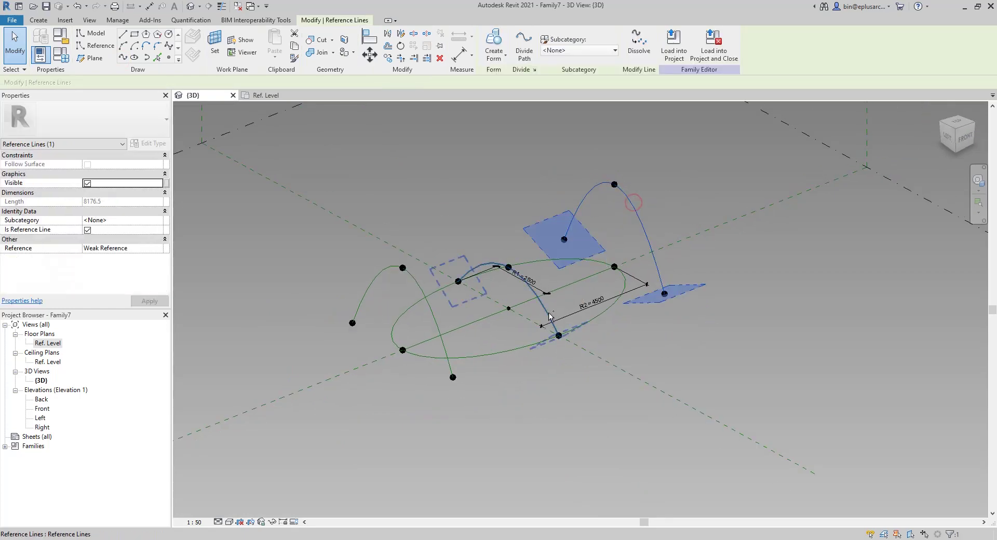
{"action": "left_click", "coordinate": [486, 310], "text": "ctrl"}
{"action": "left_click", "coordinate": [435, 322], "text": "ctrl"}
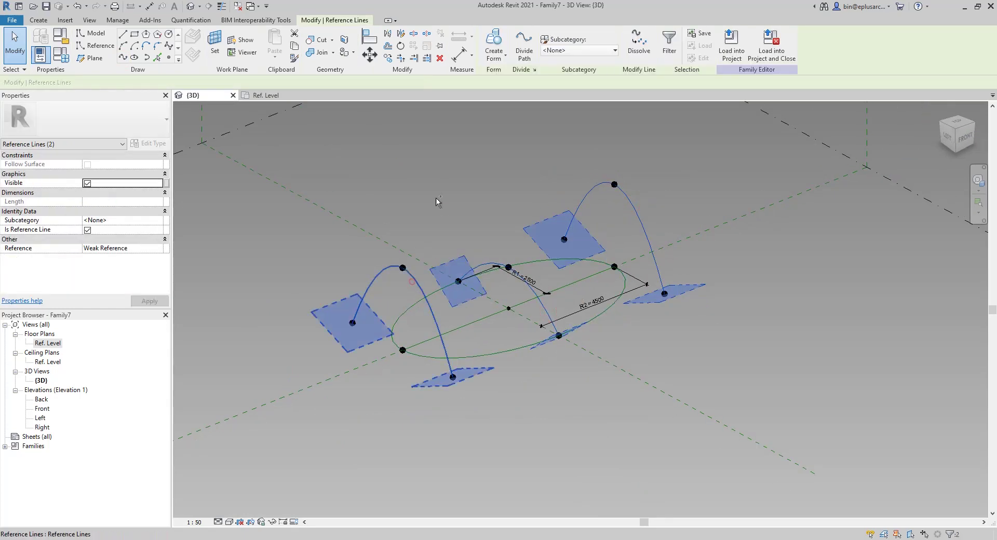
{"action": "left_click", "coordinate": [494, 46]}
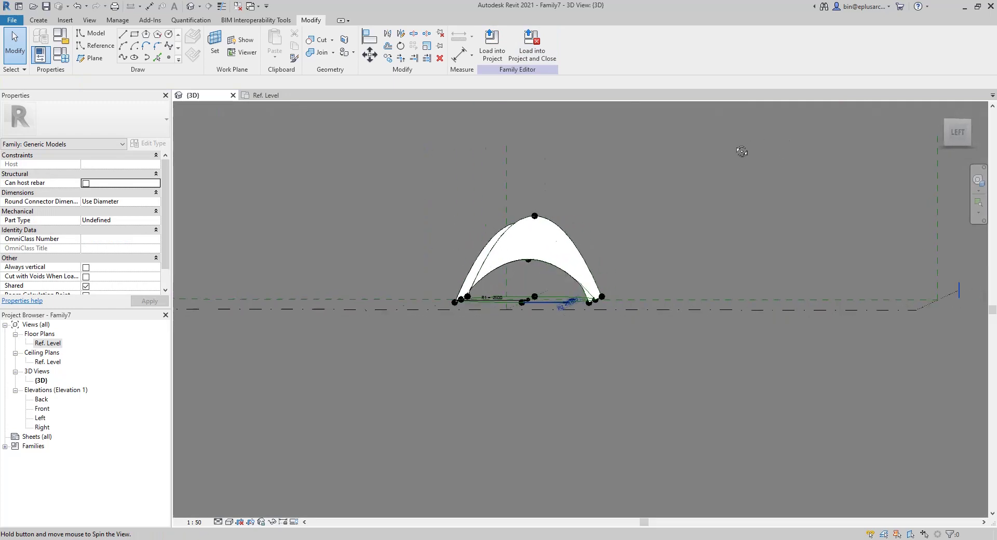
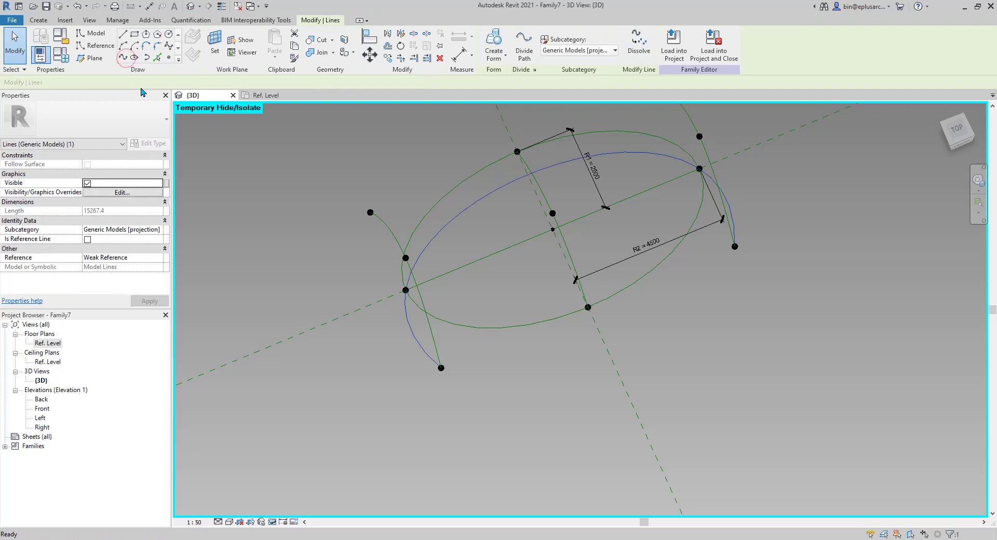
Undo the last model spline and draw a new one between the ellipse's near long-axis end point and the adjacent arch's front base point.
{"action": "middle_click_drag", "start_coordinate": [474, 238], "coordinate": [478, 307], "text": "shift"}
{"action": "key", "text": "ctrl+z"}
{"action": "scroll", "coordinate": [415, 316], "scroll_direction": "up", "scroll_amount": 2}
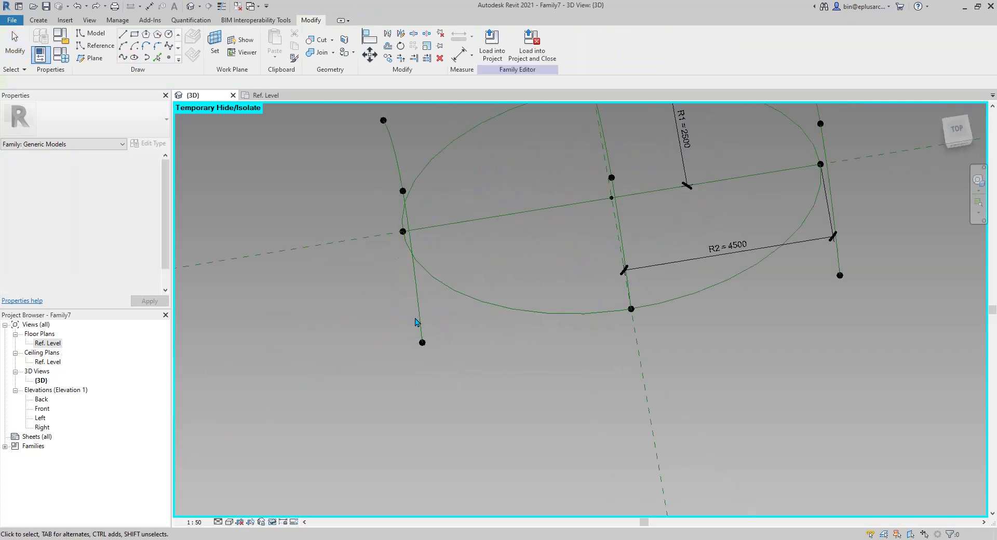
{"action": "middle_click_drag", "start_coordinate": [415, 316], "coordinate": [419, 298], "text": "shift"}
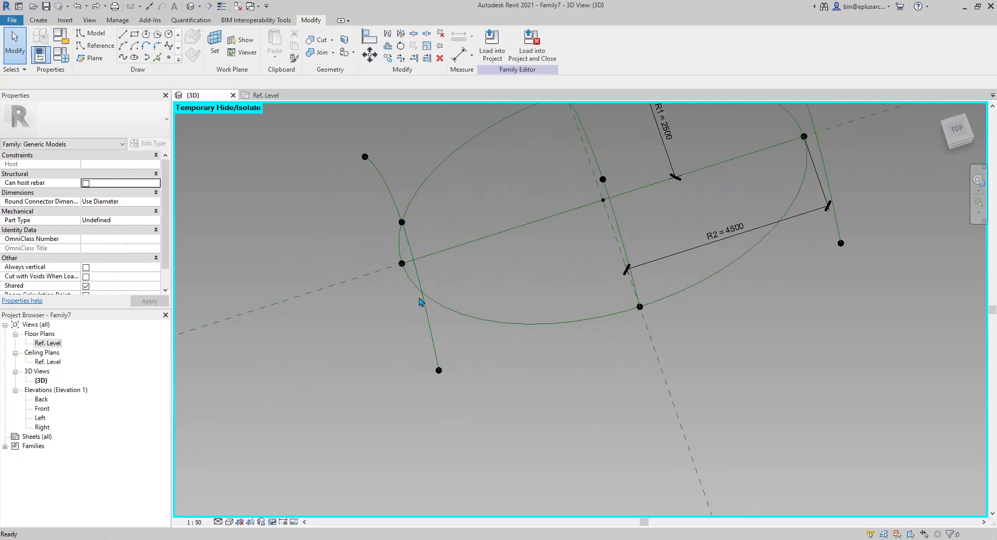
{"action": "left_click", "coordinate": [402, 266]}
{"action": "middle_click_drag", "start_coordinate": [465, 462], "coordinate": [423, 469]}
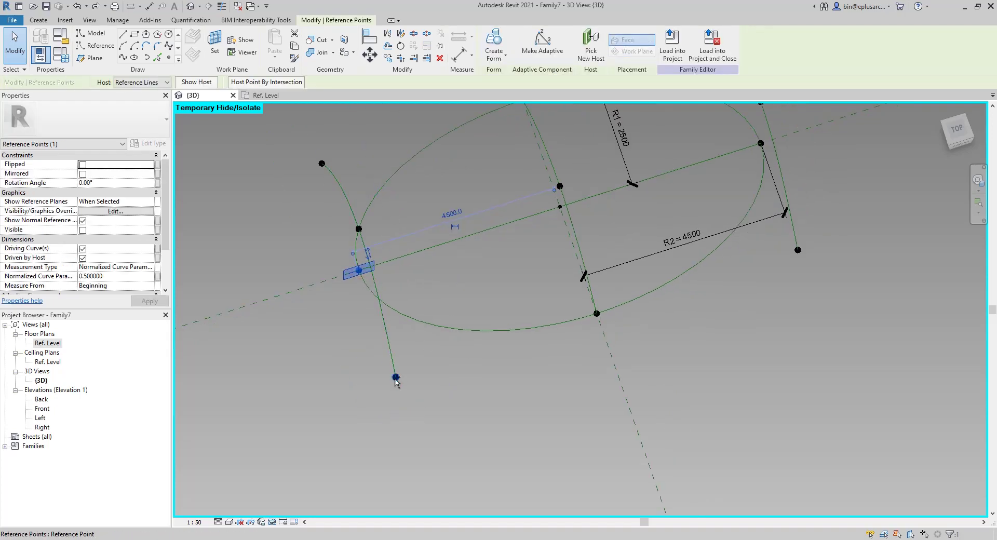
{"action": "middle_click_drag", "start_coordinate": [396, 380], "coordinate": [475, 380], "text": "shift"}
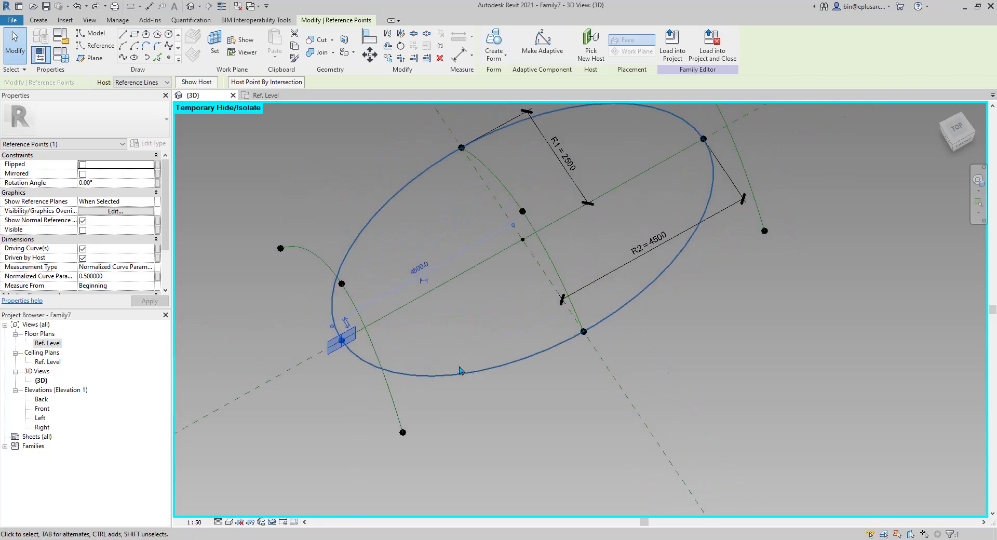
{"action": "left_click", "coordinate": [403, 433], "text": "ctrl"}
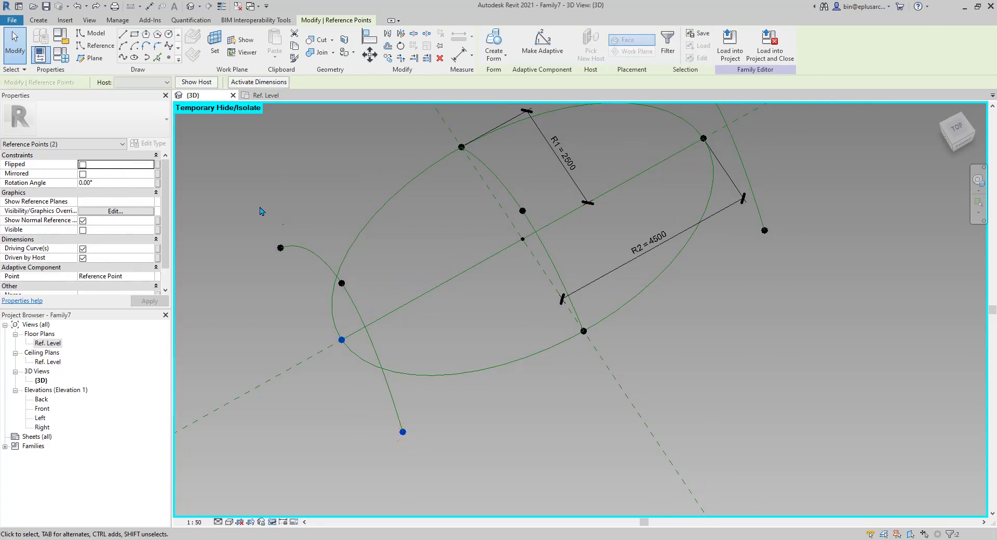
{"action": "left_click", "coordinate": [123, 58]}
Continue the new model spline through to the front base point of the far arch.
{"action": "middle_click_drag", "start_coordinate": [457, 344], "coordinate": [484, 321]}
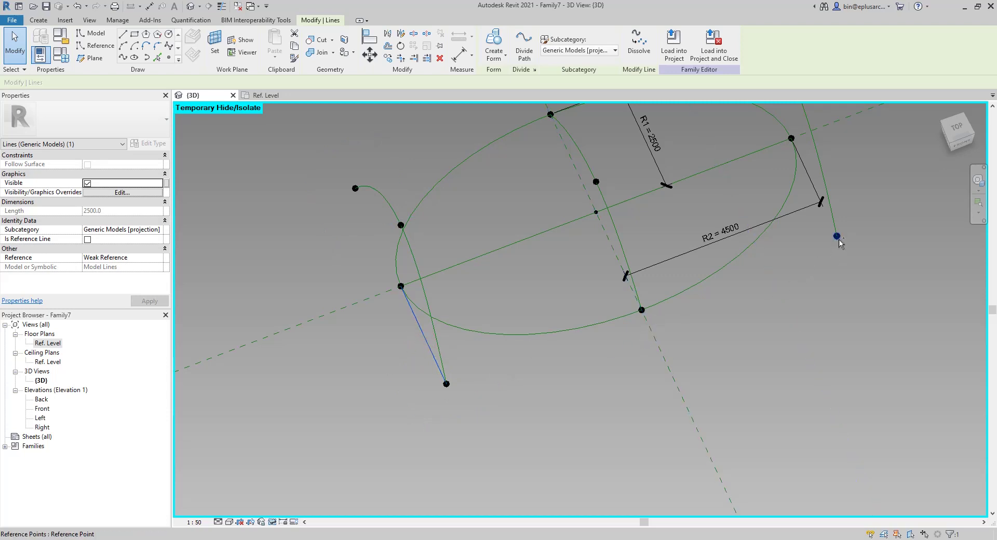
{"action": "left_click", "coordinate": [814, 243], "text": "ctrl"}
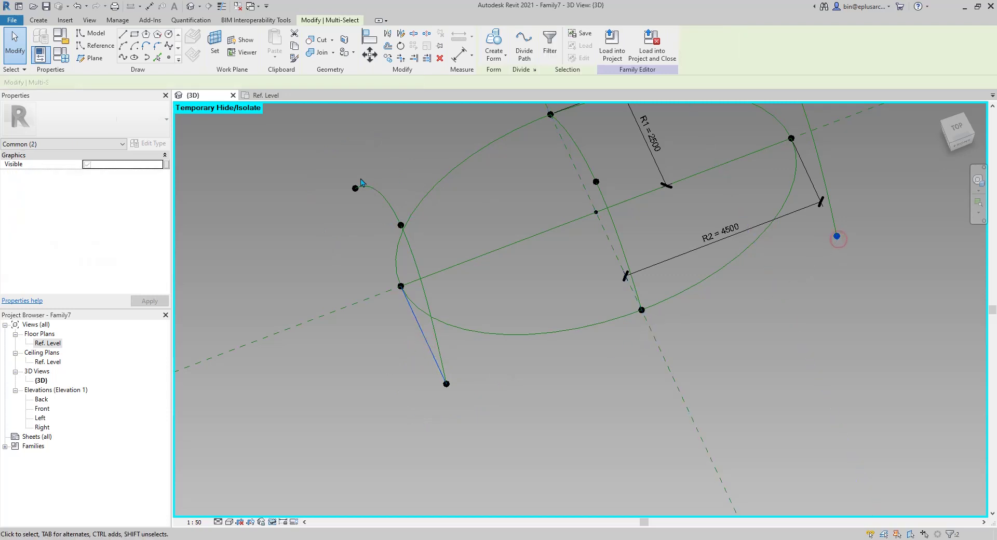
{"action": "left_click", "coordinate": [124, 58]}
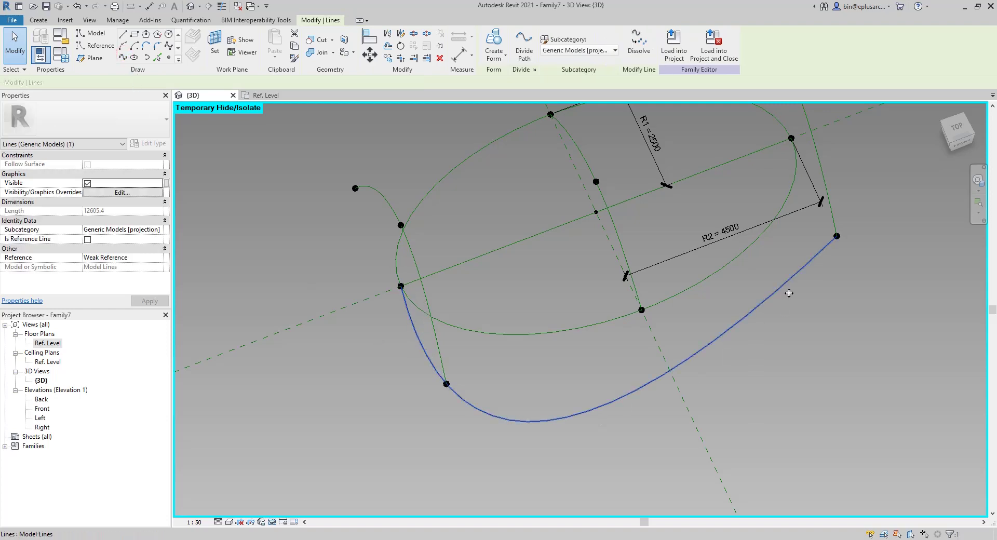
Extend the model spline from the far arch's front base point to the ellipse's far long-axis end point.
{"action": "mouse_move", "coordinate": [790, 284]}
{"action": "middle_mouse_down"}
{"action": "mouse_move", "coordinate": [574, 373]}
{"action": "mouse_move", "coordinate": [573, 384]}
{"action": "middle_mouse_up"}
{"action": "left_click", "coordinate": [572, 380]}
{"action": "key", "text": "Tab"}
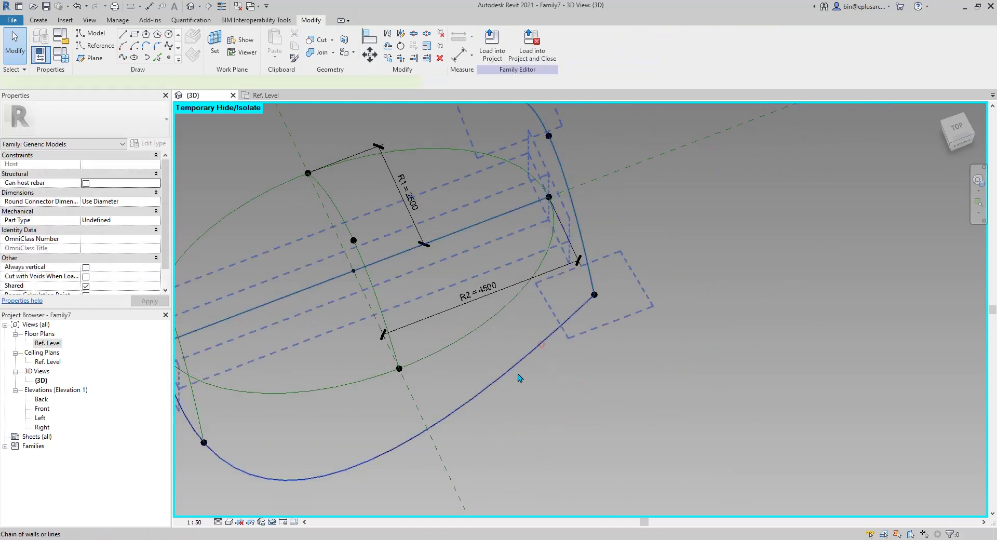
{"action": "left_click", "coordinate": [540, 344]}
{"action": "key", "text": "Escape"}
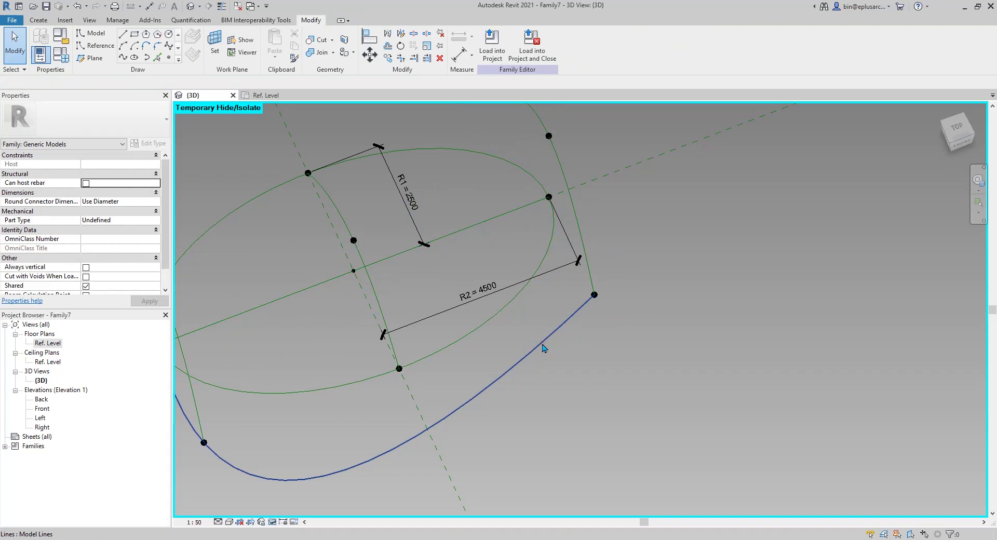
{"action": "left_click", "coordinate": [544, 348]}
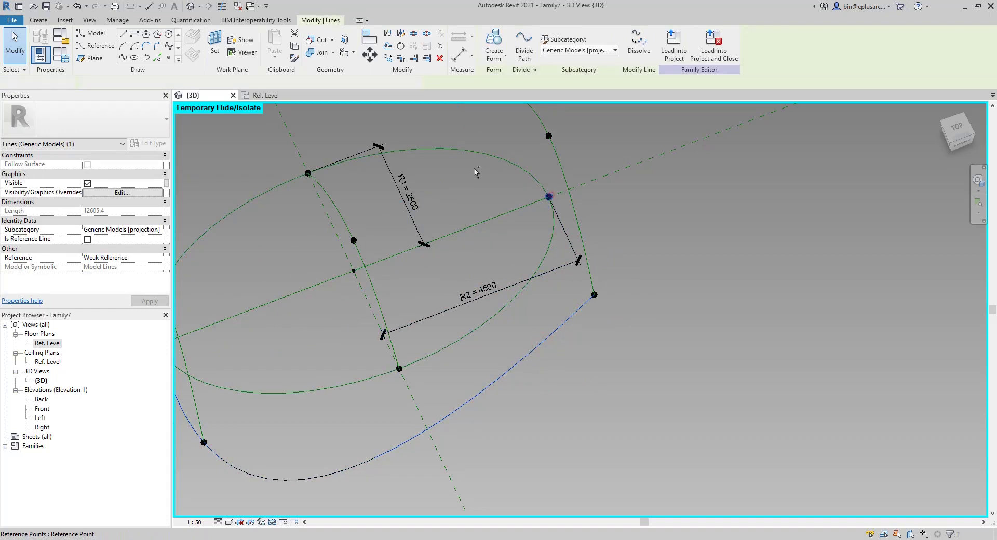
{"action": "left_click", "coordinate": [549, 196], "text": "ctrl"}
{"action": "left_click", "coordinate": [124, 59]}
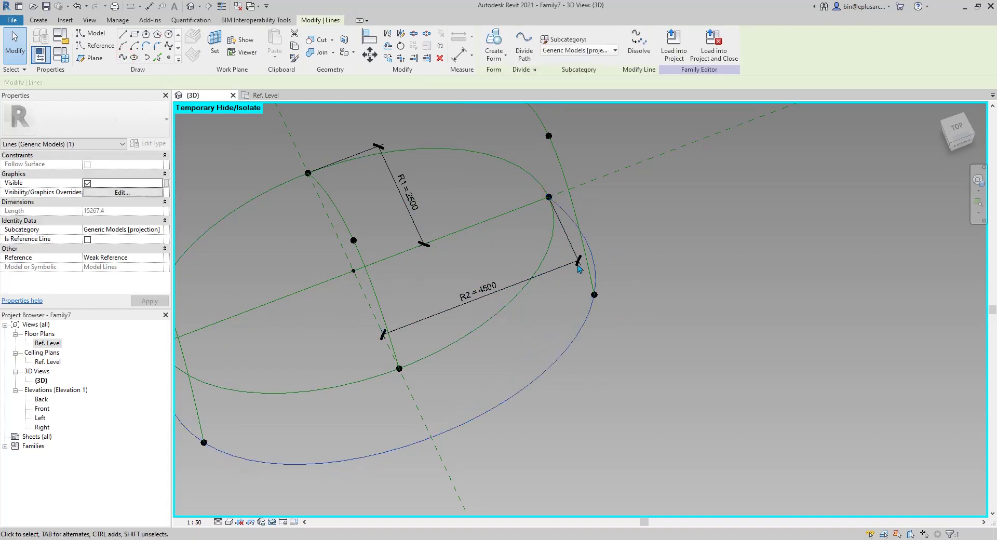
{"action": "scroll", "coordinate": [424, 420], "scroll_direction": "down", "scroll_amount": 1}
{"action": "middle_click_drag", "start_coordinate": [423, 420], "coordinate": [457, 422]}
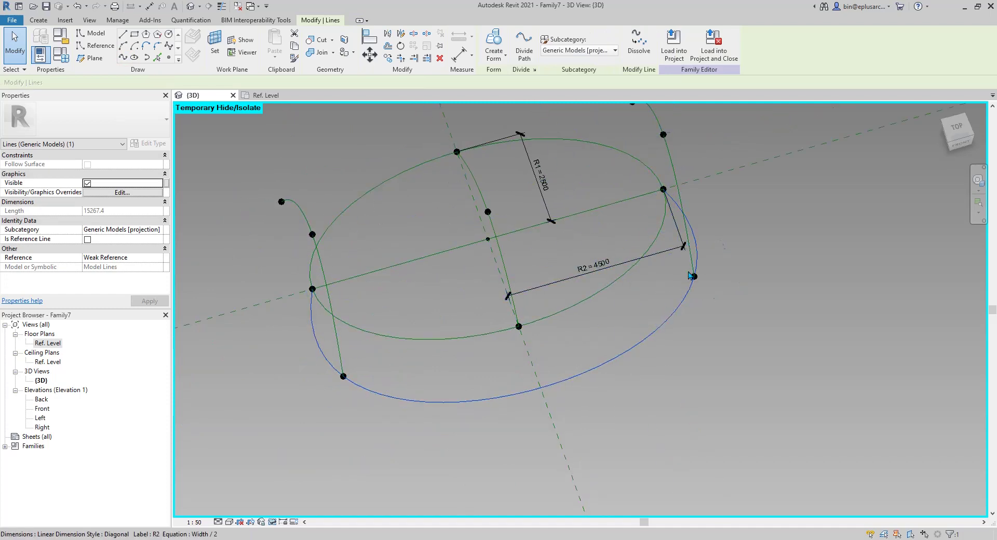
Convert the extended model spline along the front of the arches into a reference line.
{"action": "left_click", "coordinate": [460, 354]}
{"action": "middle_click_drag", "start_coordinate": [460, 354], "coordinate": [483, 315], "text": "shift"}
{"action": "key", "text": "Tab"}
{"action": "key", "text": "Tab"}
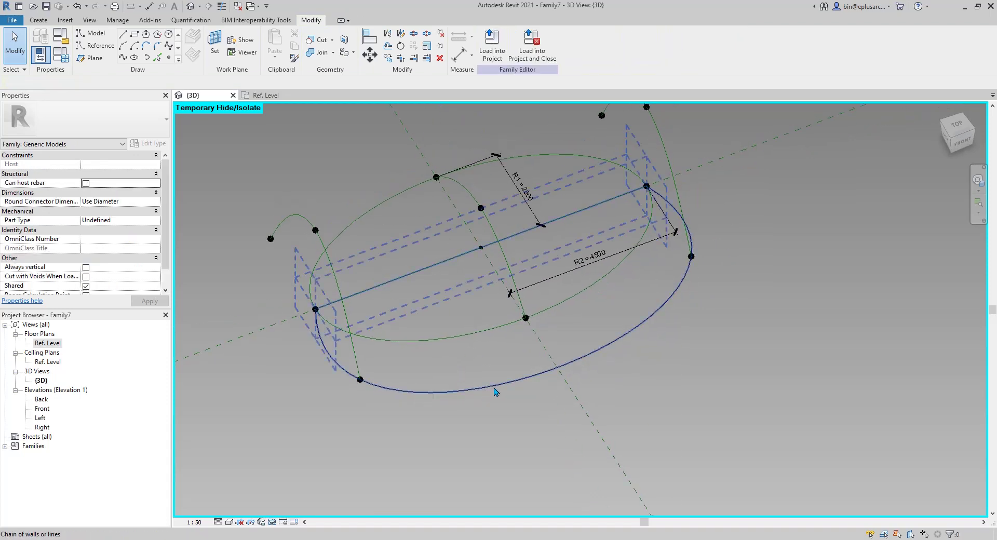
{"action": "left_click", "coordinate": [493, 387]}
{"action": "left_click", "coordinate": [87, 239]}
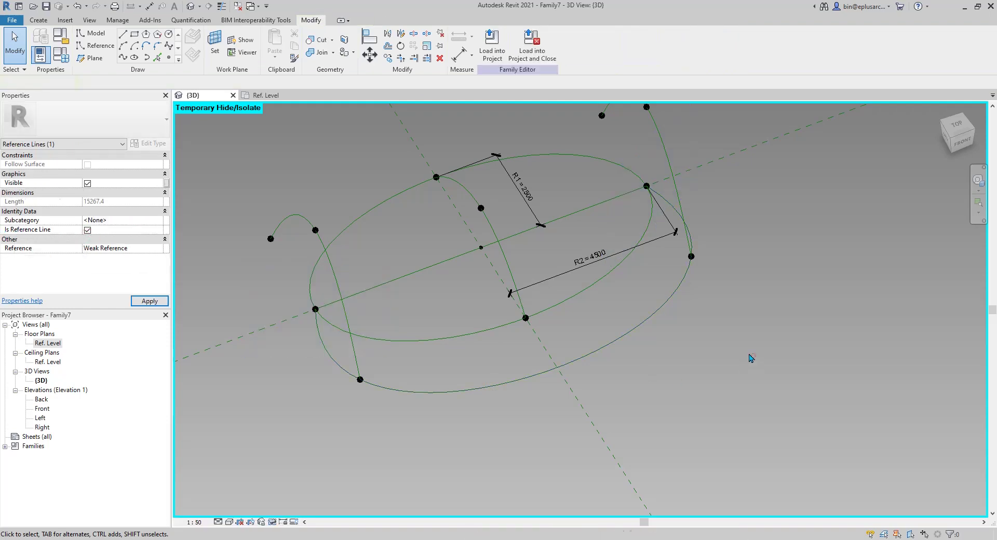
{"action": "left_click", "coordinate": [753, 420]}
{"action": "middle_click_drag", "start_coordinate": [753, 420], "coordinate": [594, 268], "text": "shift"}
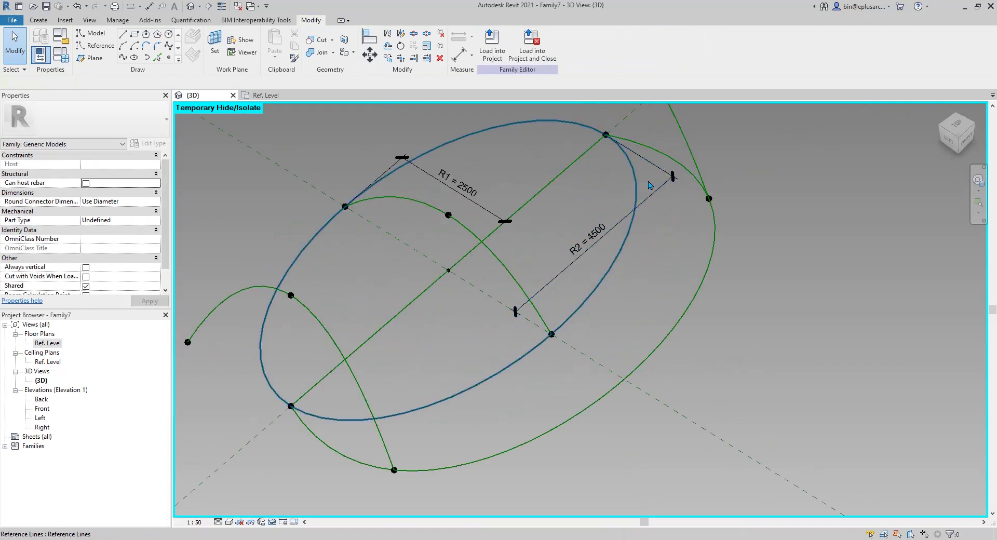
{"action": "key", "text": "Tab"}
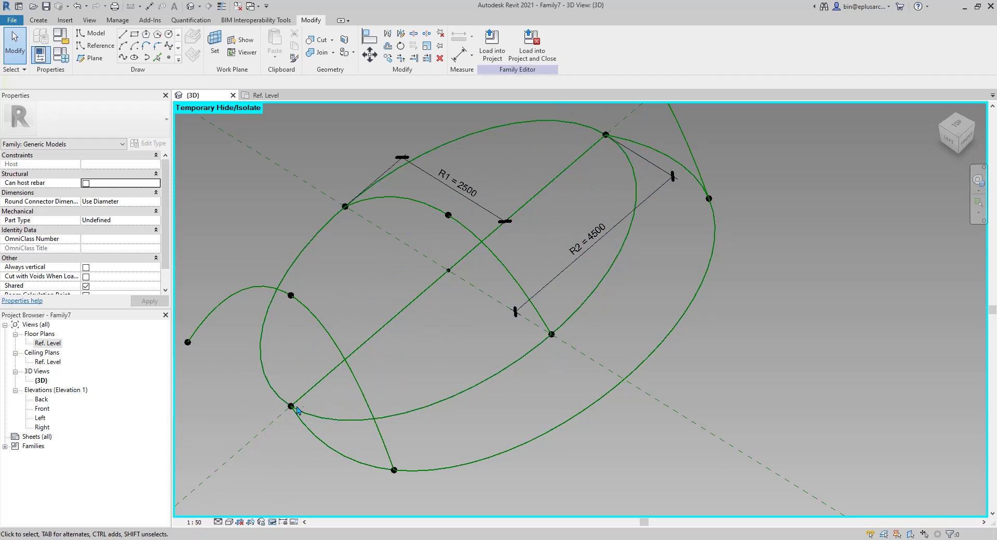
{"action": "middle_click_drag", "start_coordinate": [533, 266], "coordinate": [557, 275]}
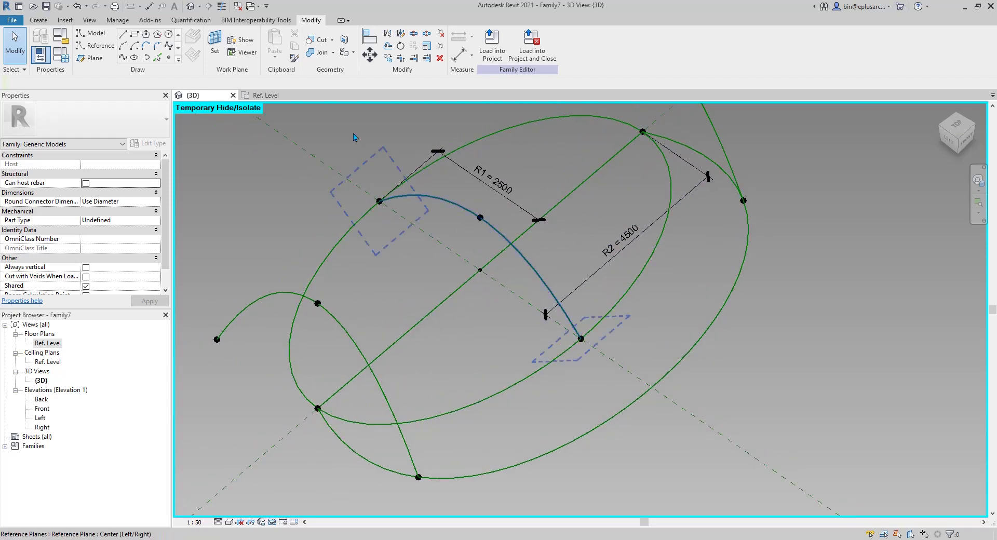
{"action": "middle_click_drag", "start_coordinate": [325, 178], "coordinate": [343, 164]}
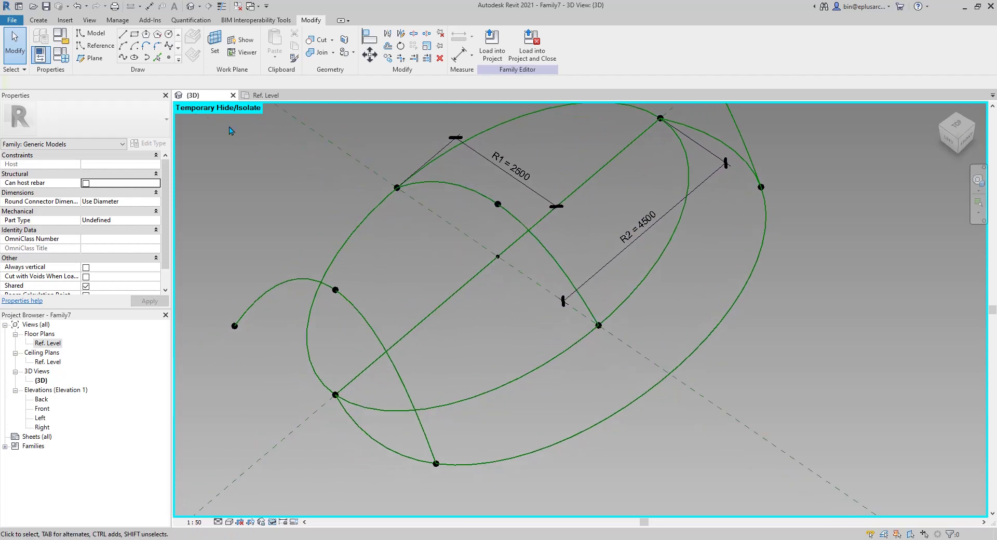
{"action": "left_click", "coordinate": [147, 61]}
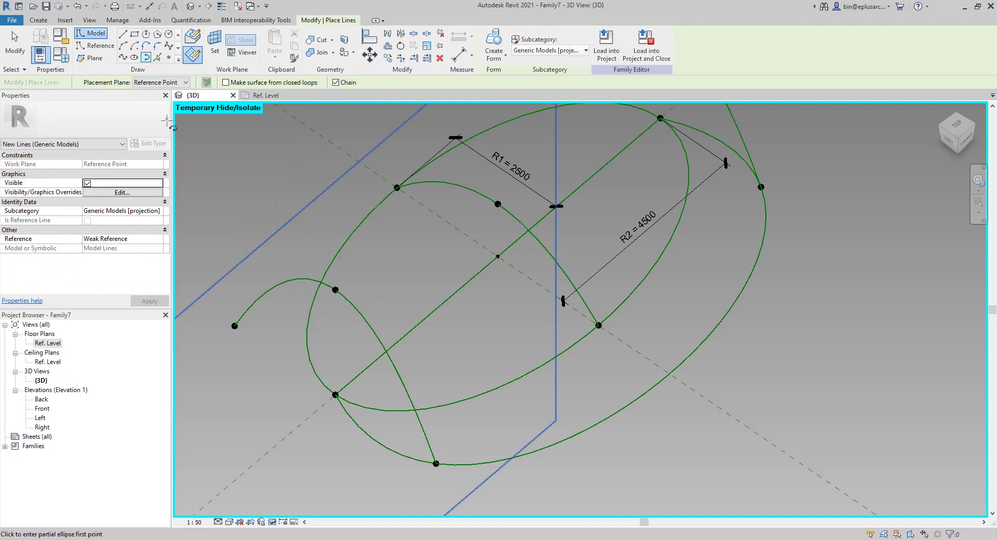
{"action": "left_click", "coordinate": [87, 46]}
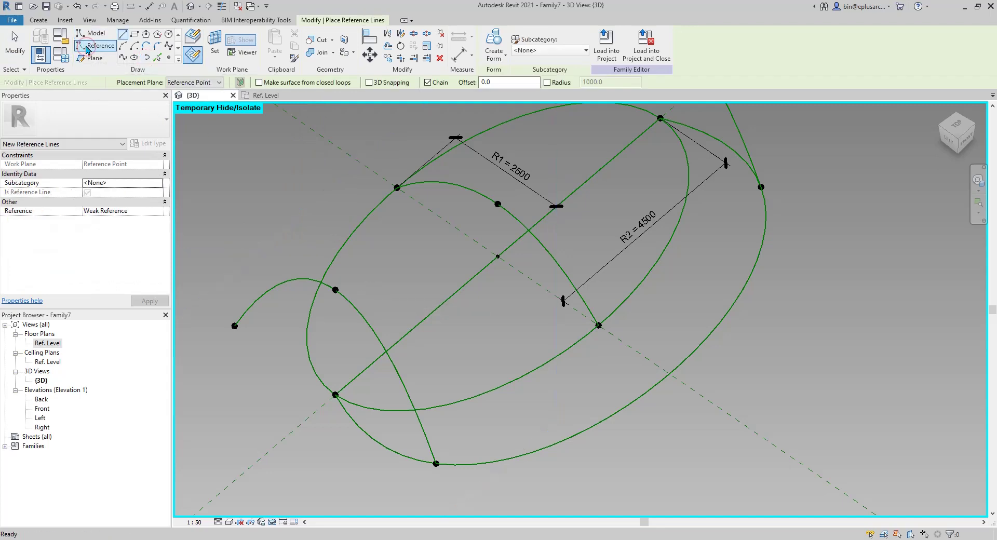
{"action": "left_click", "coordinate": [147, 58]}
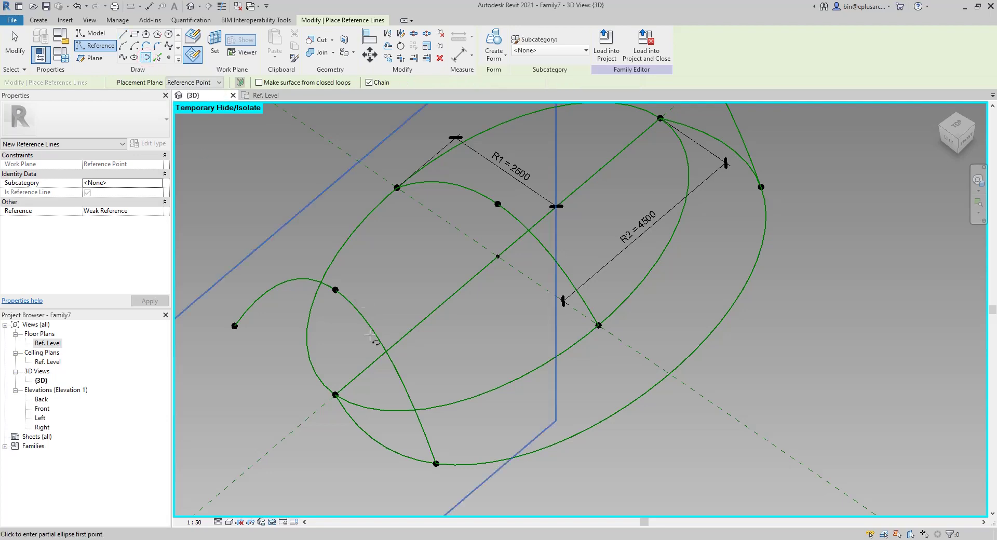
{"action": "left_click", "coordinate": [335, 395]}
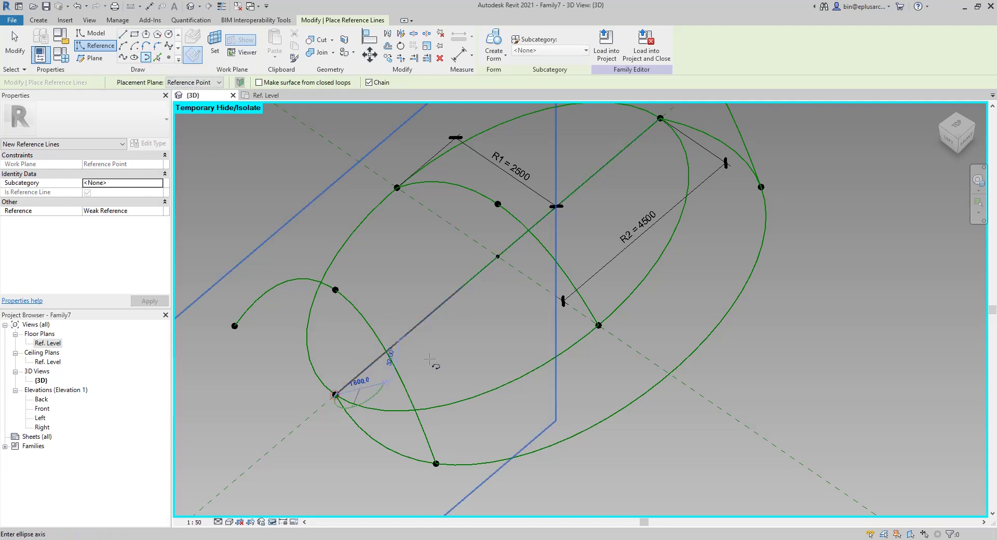
{"action": "left_click", "coordinate": [660, 118]}
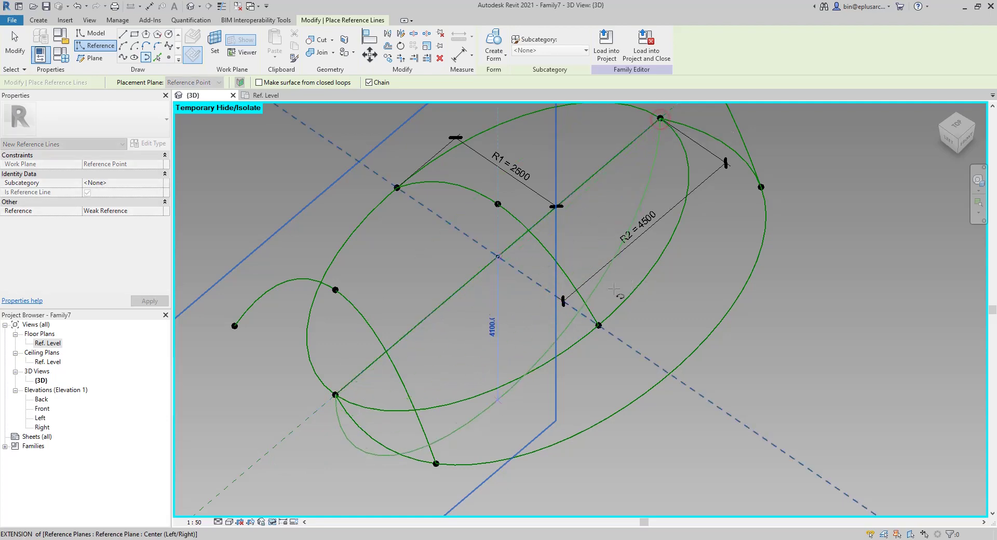
{"action": "middle_click_drag", "start_coordinate": [615, 288], "coordinate": [584, 340], "text": "shift"}
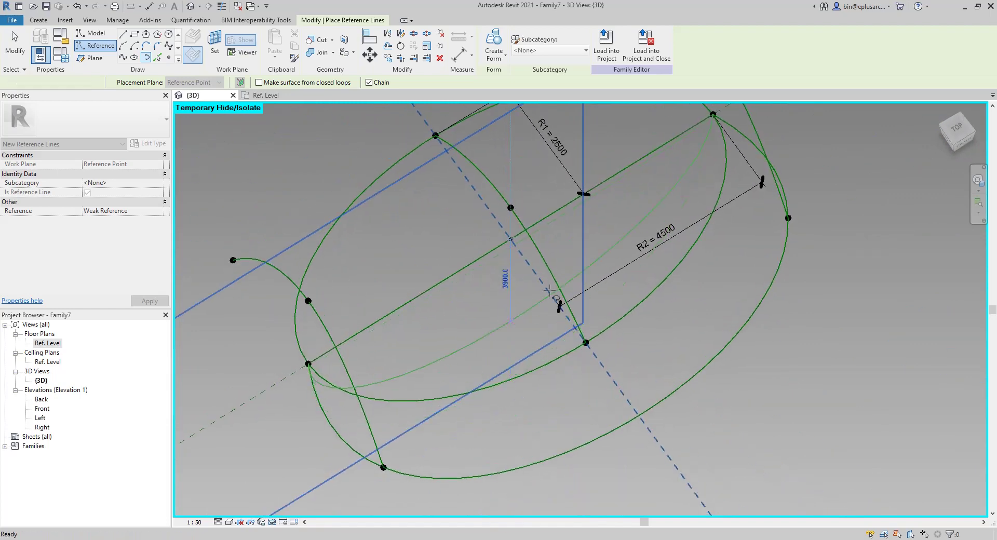
Set the placement plane to Level : Ref. Level and draw a partial-ellipse reference line between the long-axis end points, about 1200 mm deep toward the front.
{"action": "left_click", "coordinate": [216, 41]}
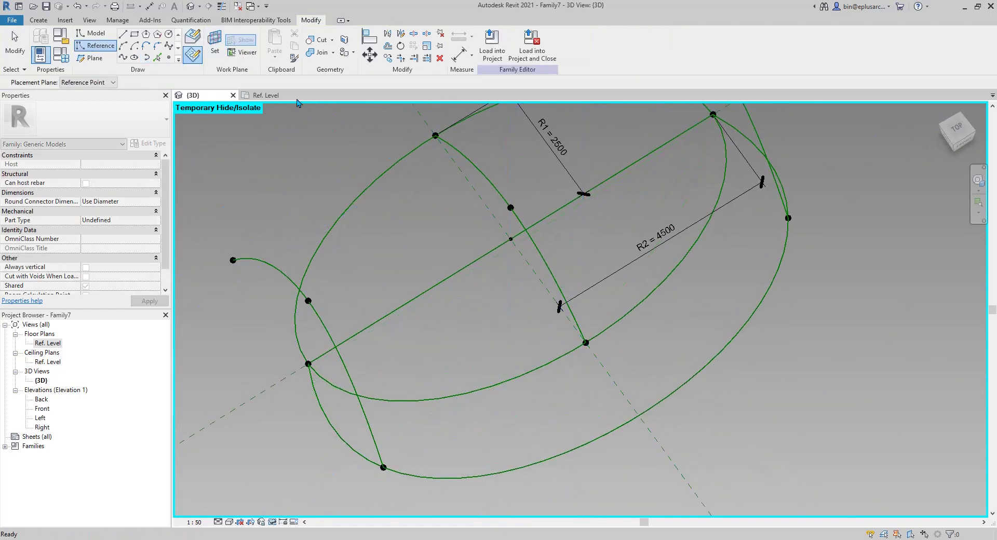
{"action": "left_click", "coordinate": [104, 85]}
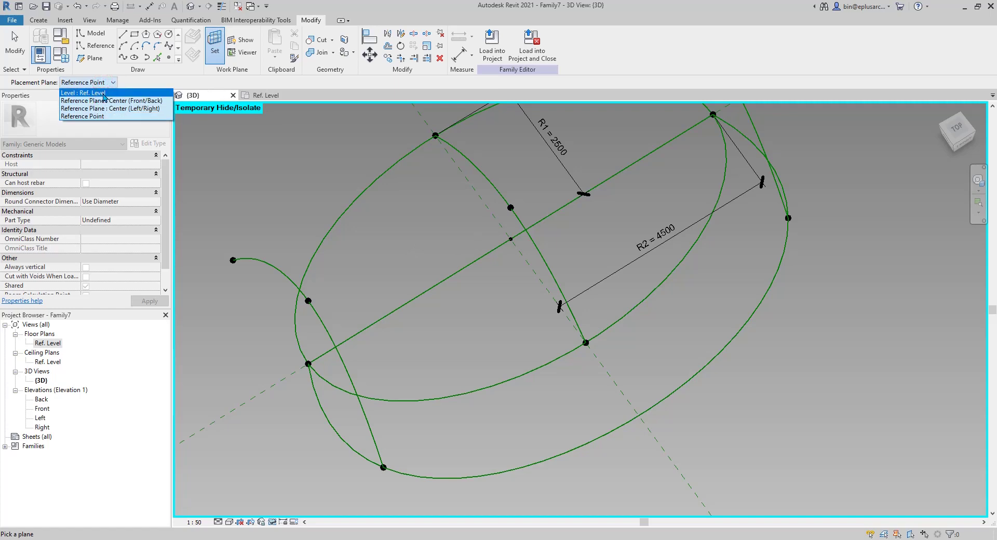
{"action": "left_click", "coordinate": [104, 93]}
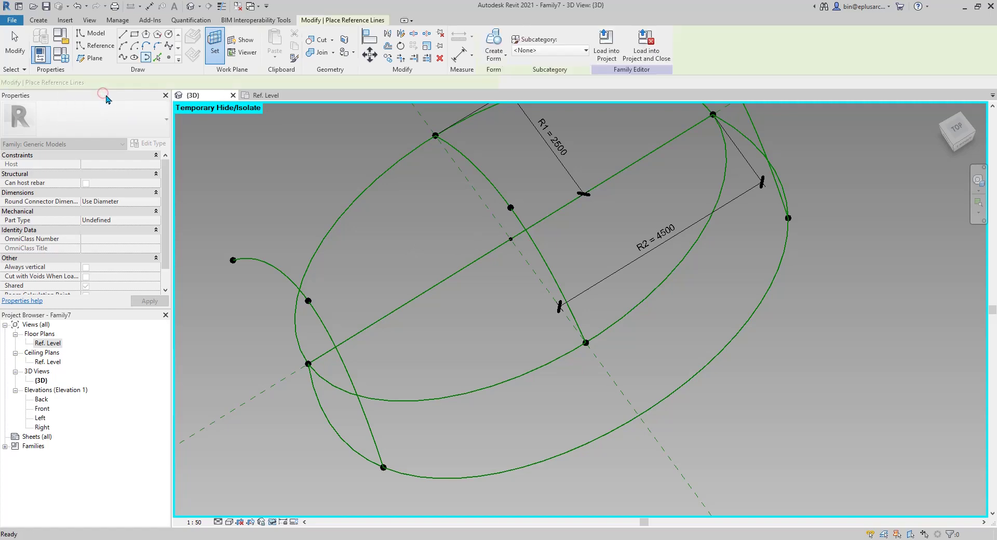
{"action": "left_click", "coordinate": [308, 363]}
{"action": "left_click", "coordinate": [709, 117]}
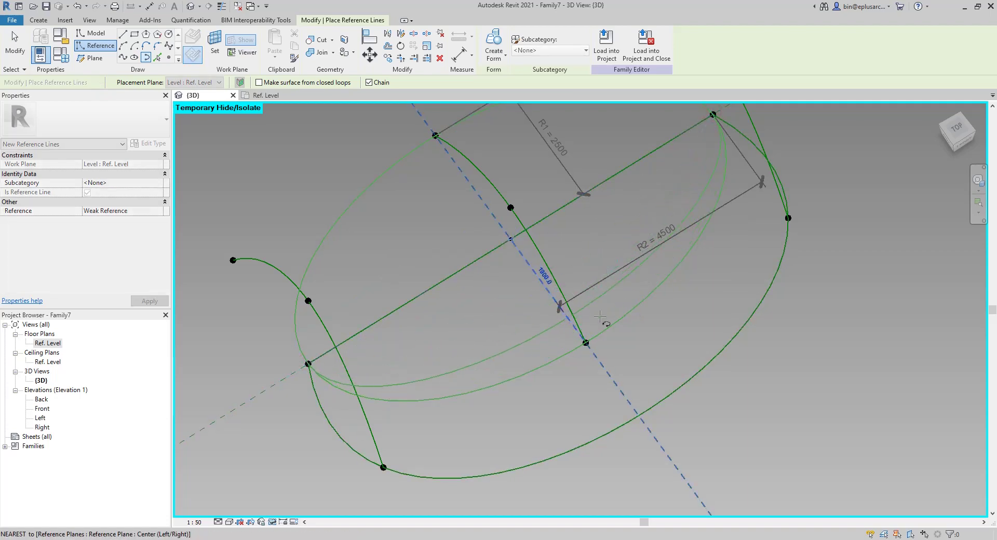
{"action": "left_click", "coordinate": [585, 342]}
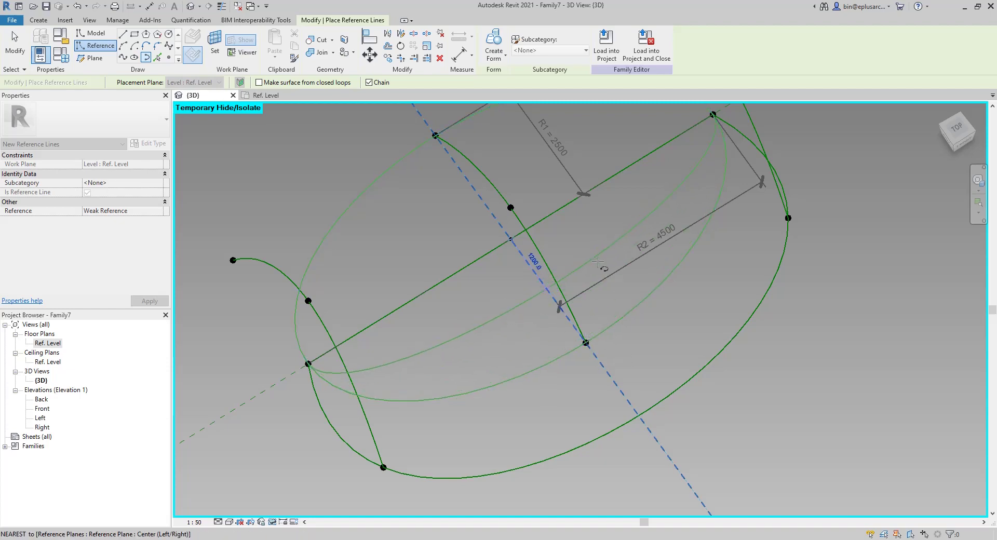
{"action": "middle_click_drag", "start_coordinate": [597, 329], "coordinate": [725, 207], "text": "shift"}
{"action": "key", "text": "Escape"}
{"action": "key", "text": "Escape"}
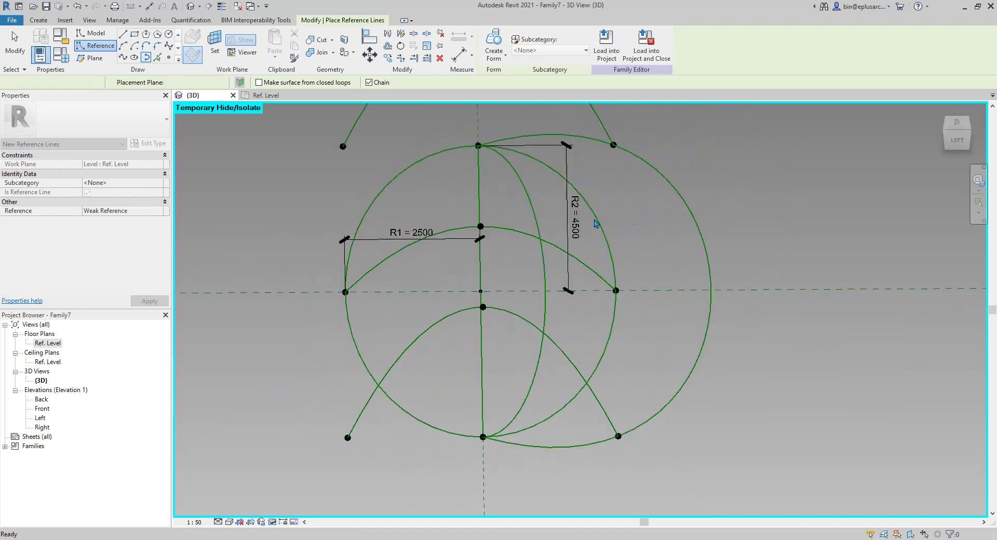
Make both temporary radius dimensions of the new partial ellipse permanent.
{"action": "middle_click_drag", "start_coordinate": [530, 209], "coordinate": [603, 283], "text": "shift"}
{"action": "left_click", "coordinate": [581, 283]}
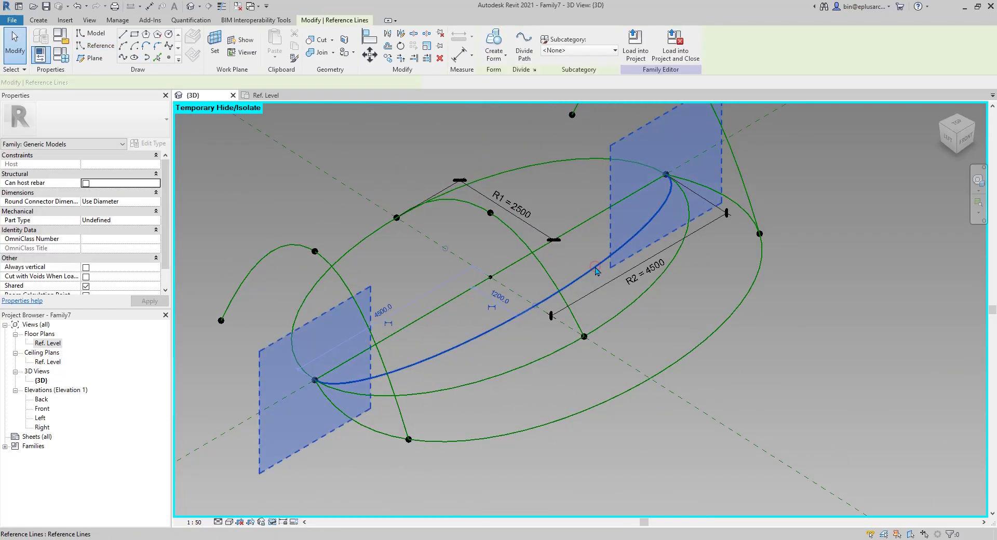
{"action": "left_click", "coordinate": [388, 323]}
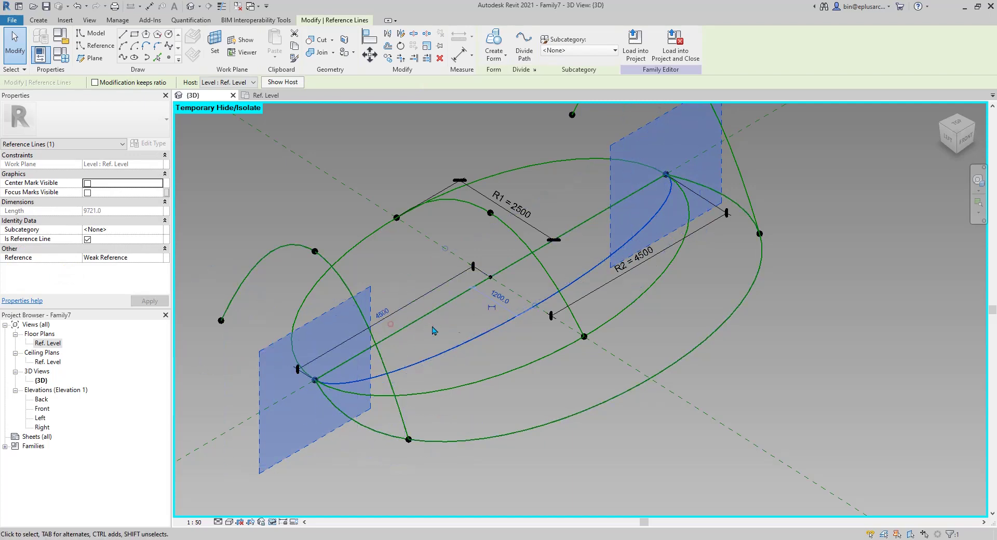
{"action": "left_click", "coordinate": [492, 312]}
{"action": "middle_click_drag", "start_coordinate": [492, 312], "coordinate": [488, 322]}
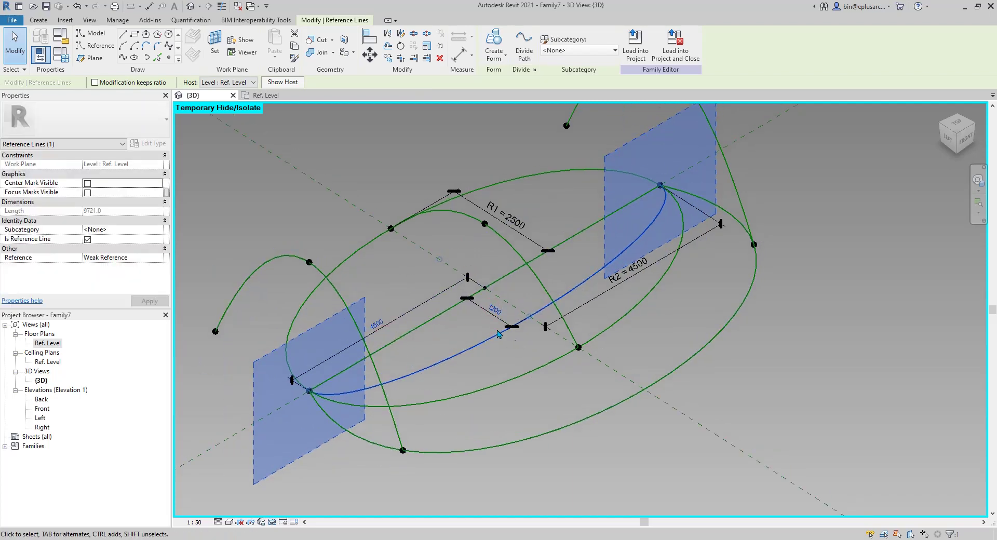
{"action": "left_click", "coordinate": [437, 307]}
Try to assign a parameter label to the partial ellipse's long-radius dimension.
{"action": "left_click", "coordinate": [434, 297]}
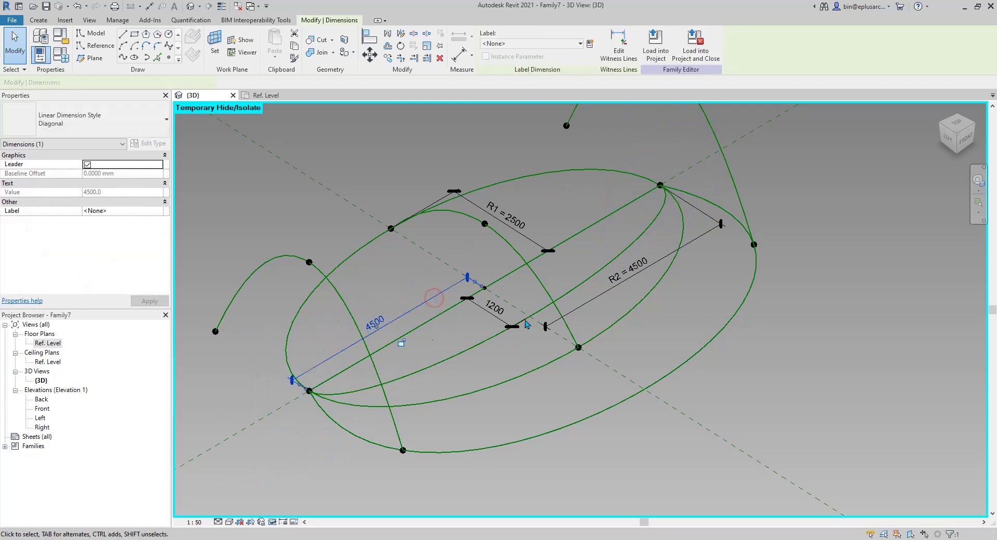
{"action": "left_click", "coordinate": [561, 43]}
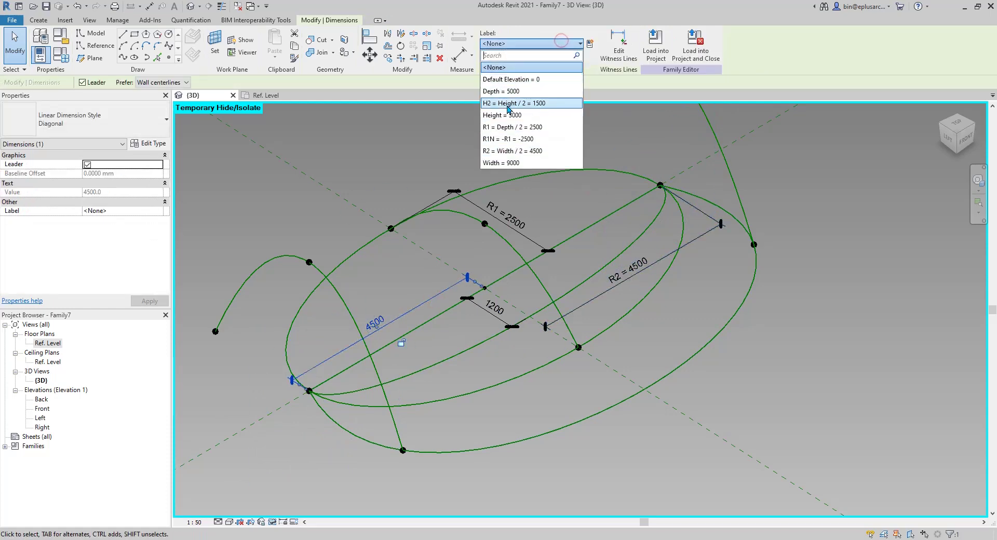
{"action": "left_click", "coordinate": [530, 143]}
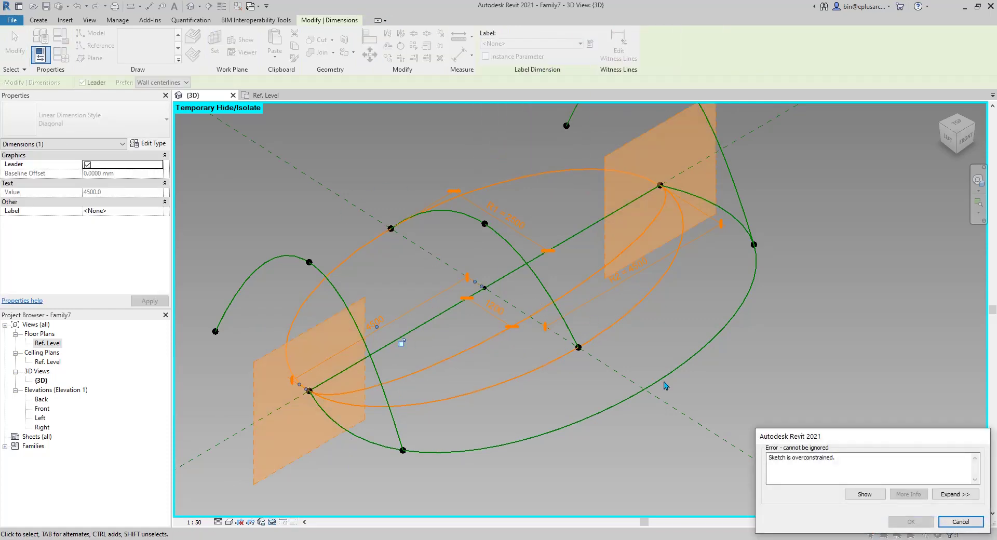
{"action": "left_click", "coordinate": [960, 522]}
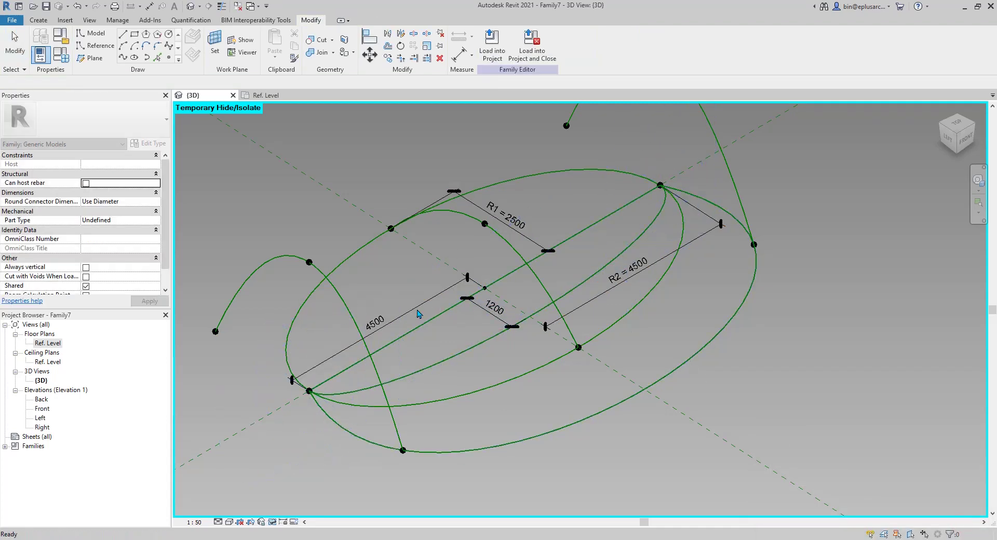
Label the partial ellipse's short-radius dimension with the R1 parameter.
{"action": "left_click", "coordinate": [491, 313]}
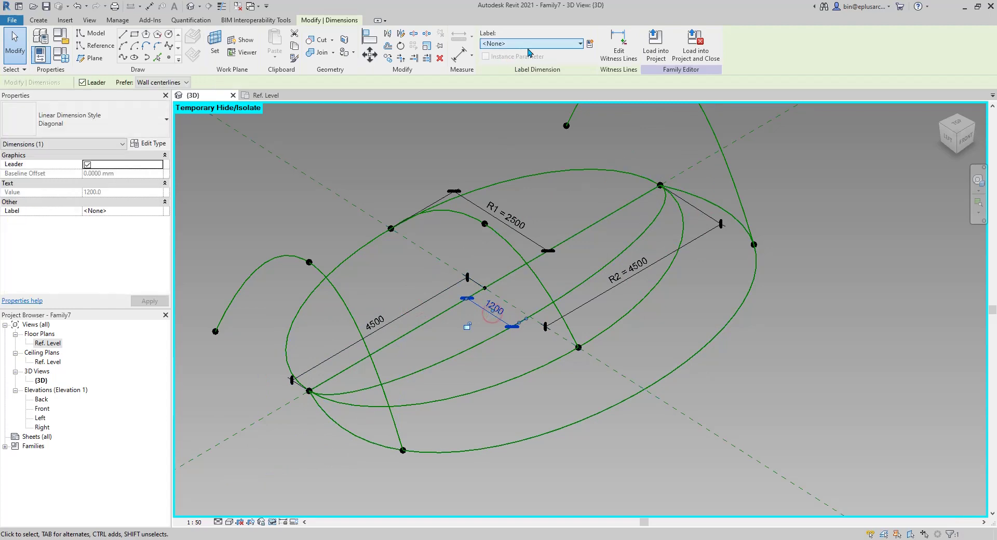
{"action": "left_click", "coordinate": [552, 48]}
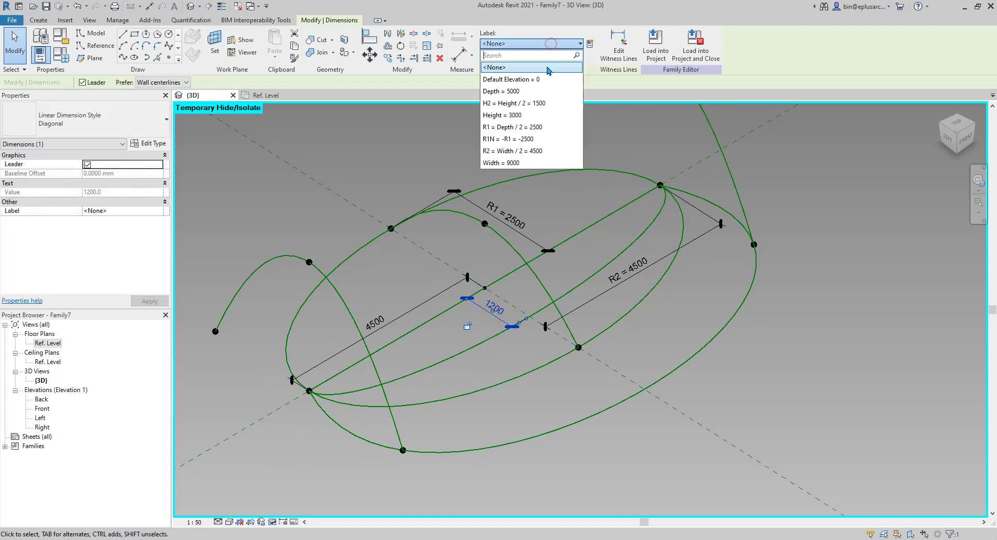
{"action": "left_click", "coordinate": [529, 127]}
{"action": "middle_click_drag", "start_coordinate": [592, 156], "coordinate": [623, 223], "text": "shift"}
{"action": "left_click", "coordinate": [466, 323]}
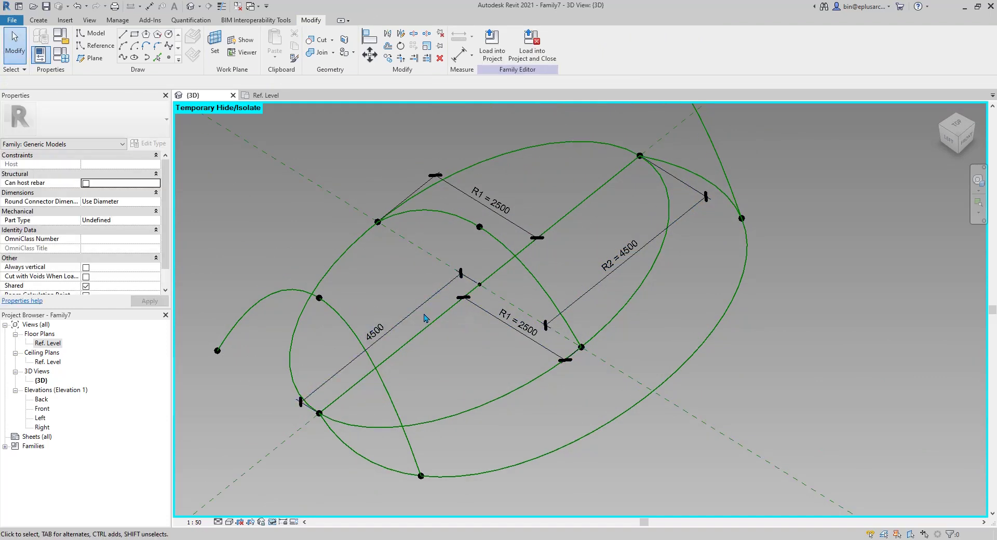
{"action": "scroll", "coordinate": [436, 305], "scroll_direction": "down", "scroll_amount": 2}
{"action": "middle_click_drag", "start_coordinate": [466, 373], "coordinate": [451, 413], "text": "shift"}
{"action": "scroll", "coordinate": [423, 337], "scroll_direction": "up", "scroll_amount": 2}
{"action": "middle_click_drag", "start_coordinate": [443, 338], "coordinate": [520, 321]}
{"action": "middle_click_drag", "start_coordinate": [627, 354], "coordinate": [544, 334]}
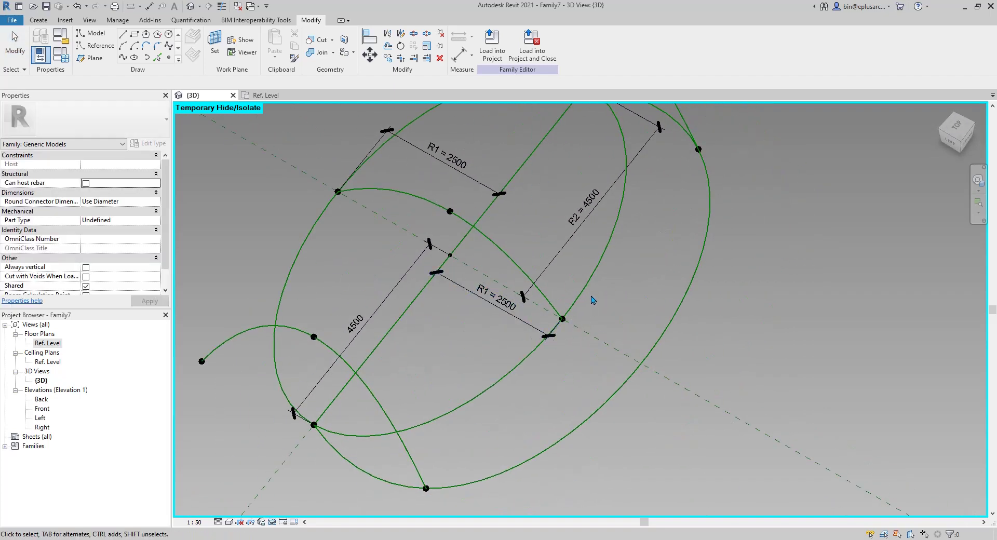
{"action": "scroll", "coordinate": [593, 303], "scroll_direction": "down", "scroll_amount": 1}
{"action": "middle_click_drag", "start_coordinate": [609, 310], "coordinate": [538, 327]}
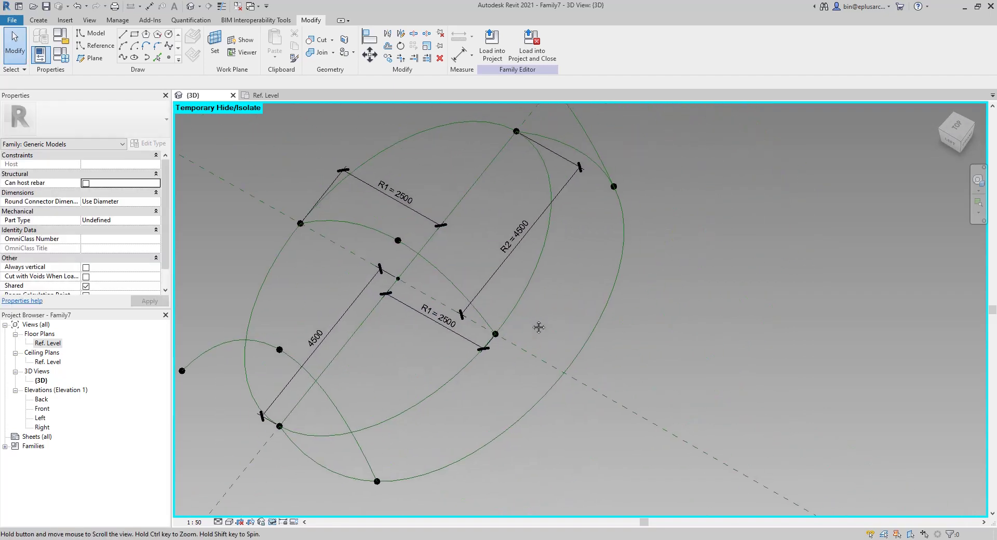
Create a void form from the inner half ellipse and the outer curve on the same side, choosing the extruded crescent shape.
{"action": "left_click", "coordinate": [537, 277]}
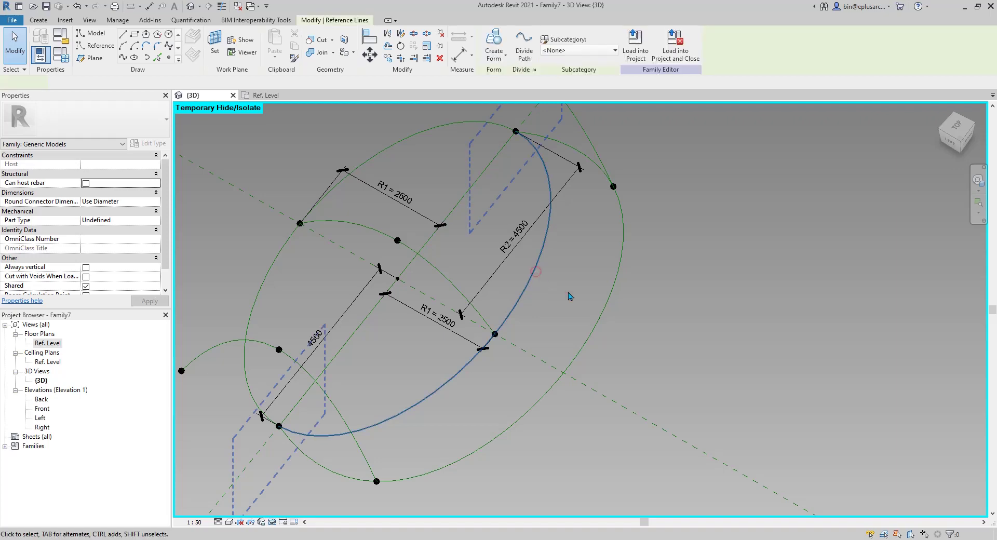
{"action": "key", "text": "Tab"}
{"action": "left_click", "coordinate": [611, 305], "text": "ctrl"}
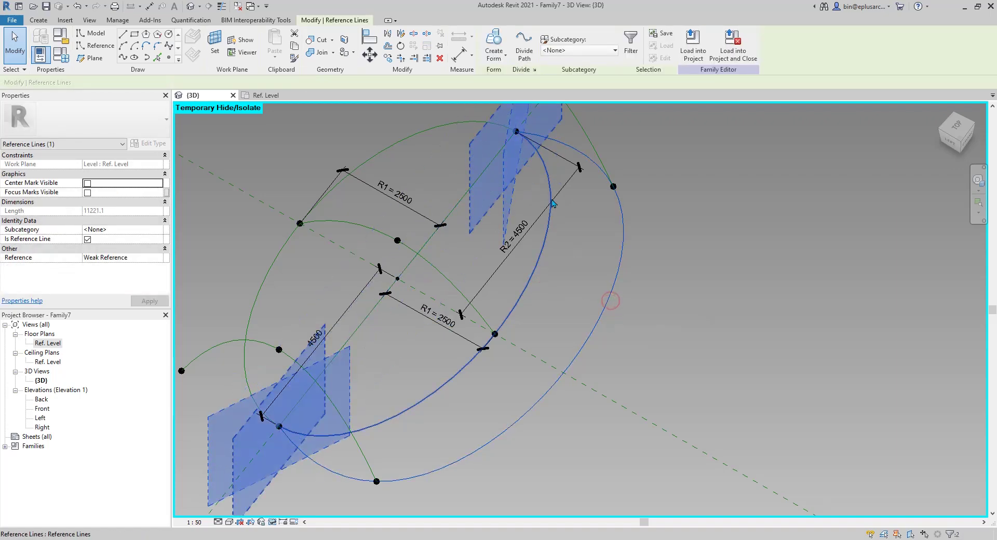
{"action": "left_click", "coordinate": [501, 58]}
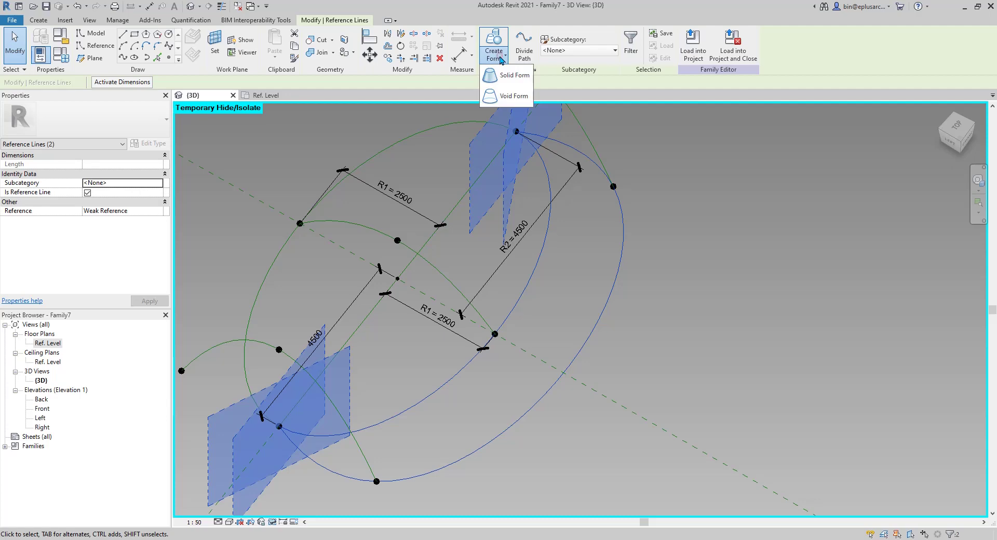
{"action": "left_click", "coordinate": [502, 85]}
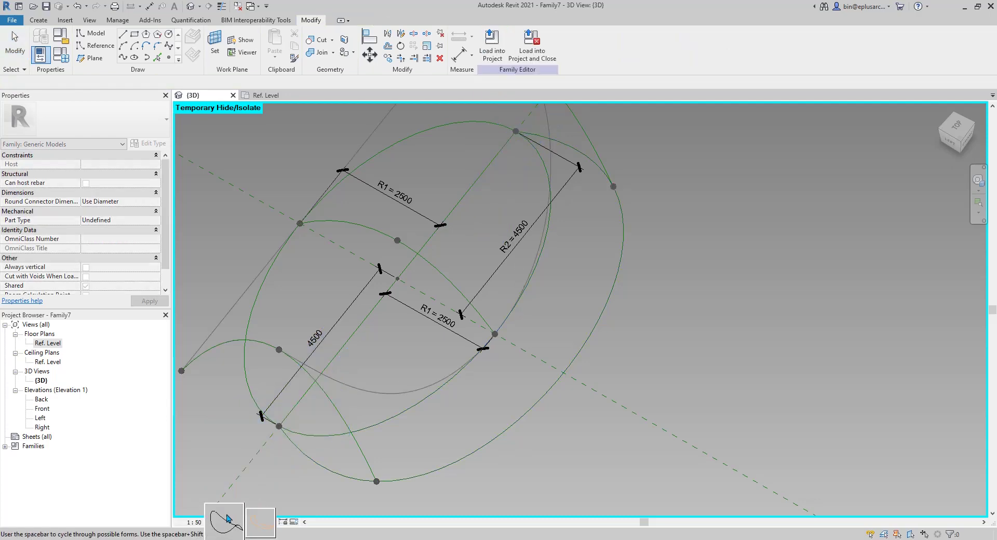
{"action": "left_click", "coordinate": [218, 521]}
Associate the void form's Positive Offset with the Height parameter.
{"action": "middle_click_drag", "start_coordinate": [531, 354], "coordinate": [524, 274], "text": "shift"}
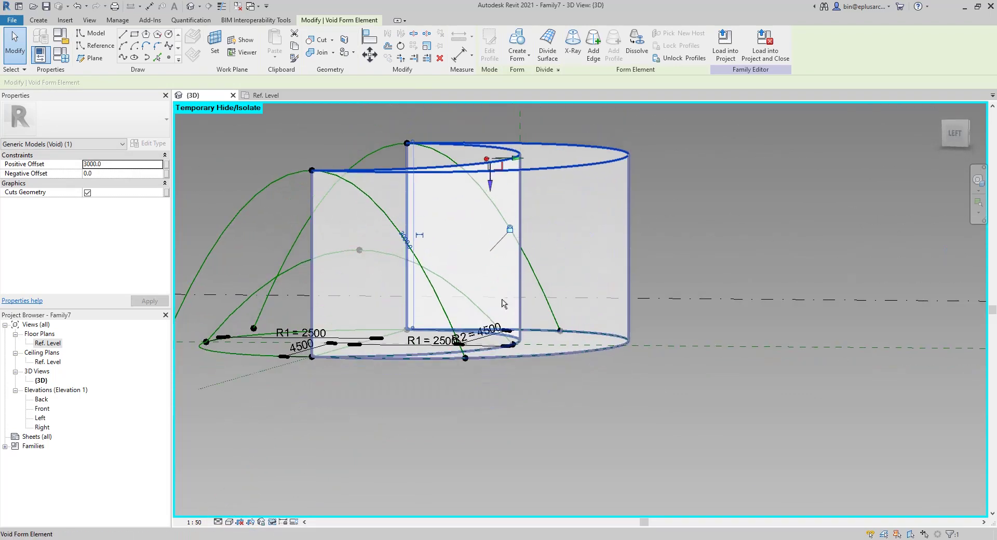
{"action": "middle_click_drag", "start_coordinate": [498, 361], "coordinate": [415, 275], "text": "shift"}
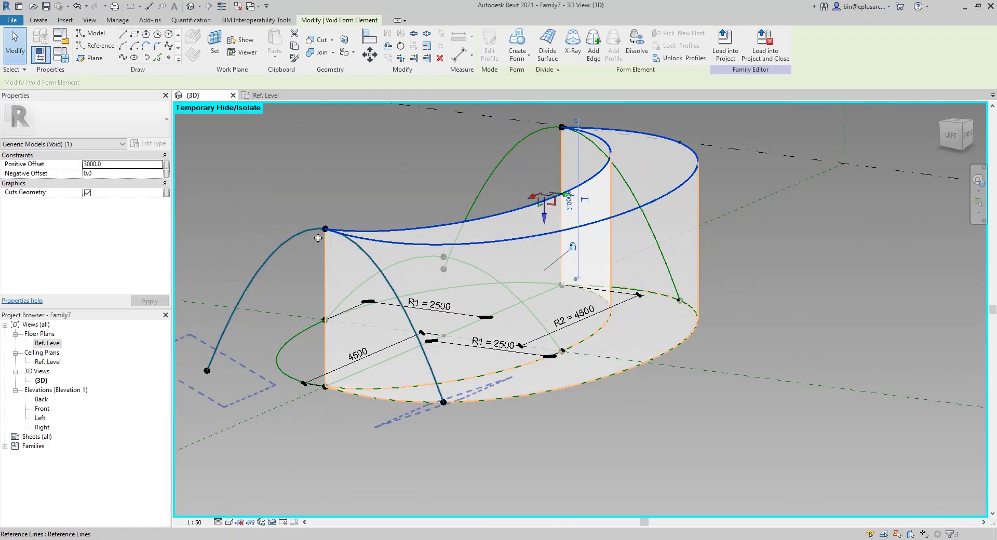
{"action": "mouse_move", "coordinate": [429, 231]}
{"action": "middle_mouse_down", "text": "shift"}
{"action": "mouse_move", "coordinate": [443, 208]}
{"action": "mouse_move", "coordinate": [434, 234]}
{"action": "middle_mouse_up", "text": "shift"}
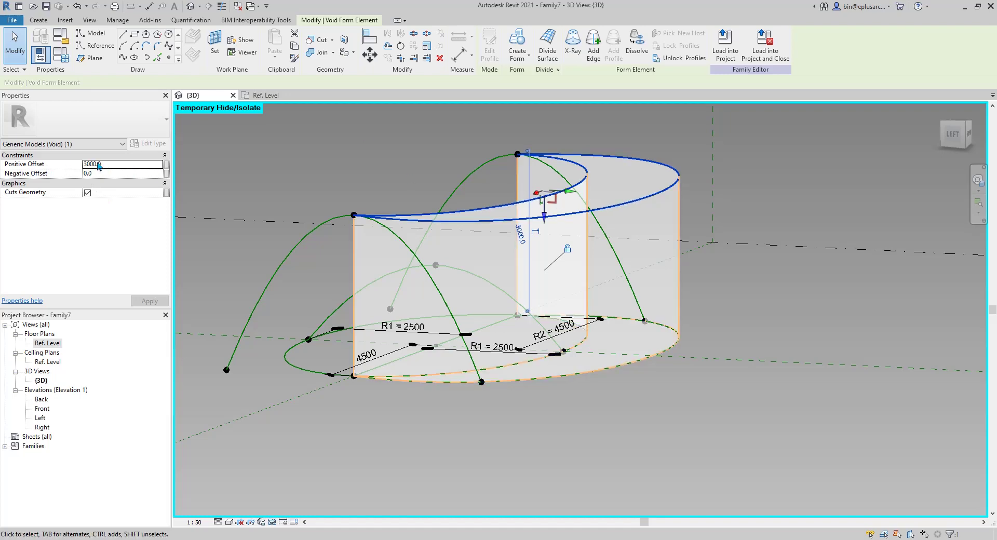
{"action": "left_click_drag", "start_coordinate": [543, 216], "coordinate": [544, 243]}
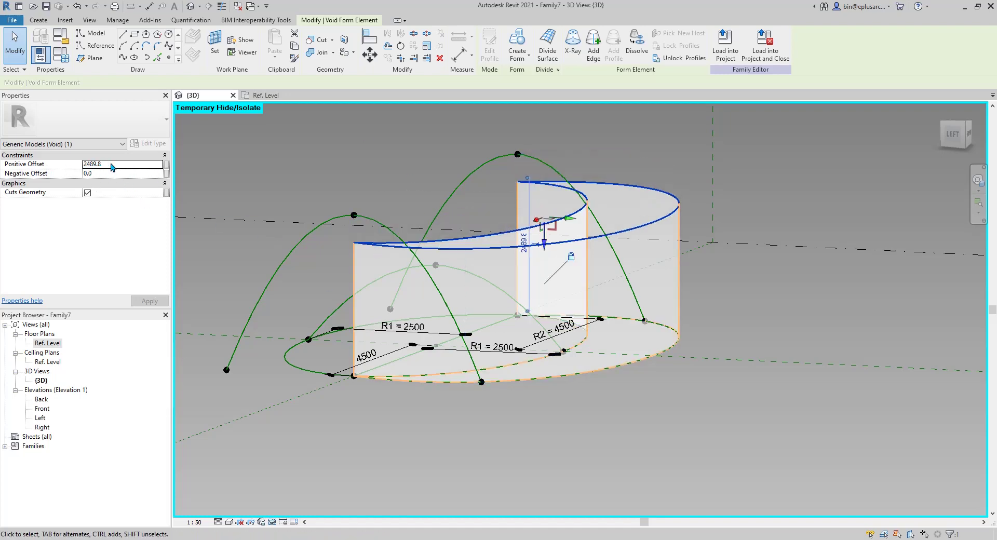
{"action": "left_click", "coordinate": [167, 170]}
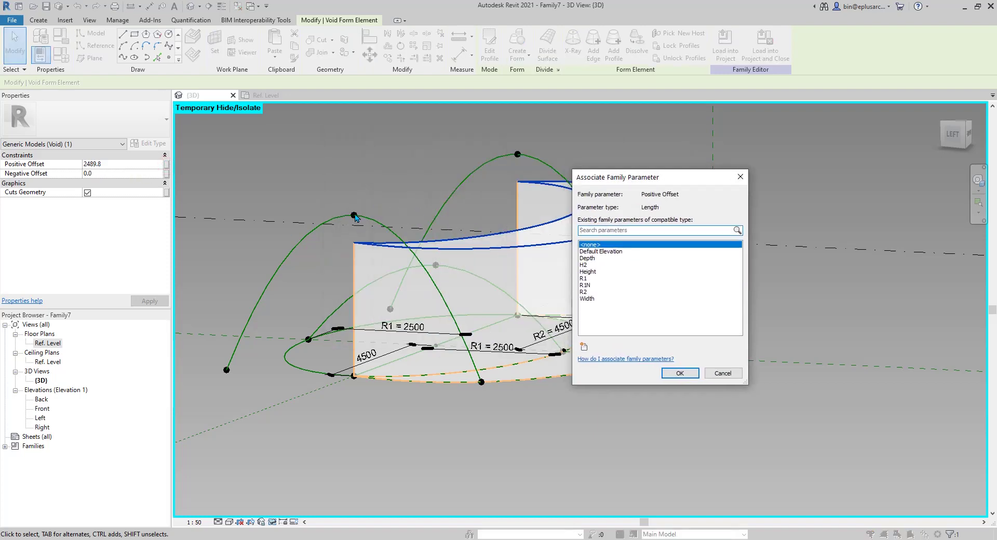
{"action": "left_click", "coordinate": [592, 271]}
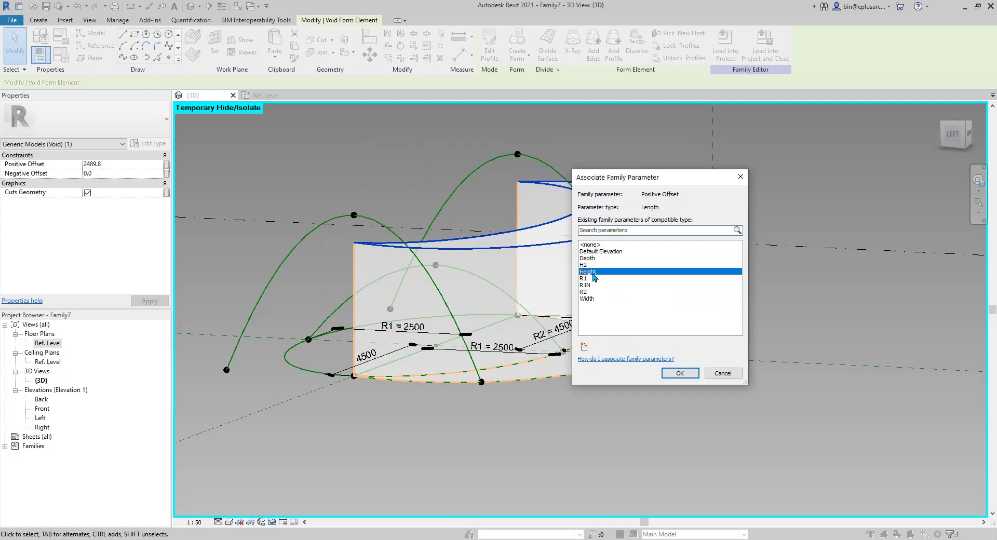
{"action": "left_click", "coordinate": [676, 373]}
Reset the temporary hide/isolate mode and examine the edge trimmed by the void from several sides.
{"action": "scroll", "coordinate": [629, 346], "scroll_direction": "down", "scroll_amount": 2}
{"action": "middle_click_drag", "start_coordinate": [449, 355], "coordinate": [502, 339]}
{"action": "key", "text": "Tab"}
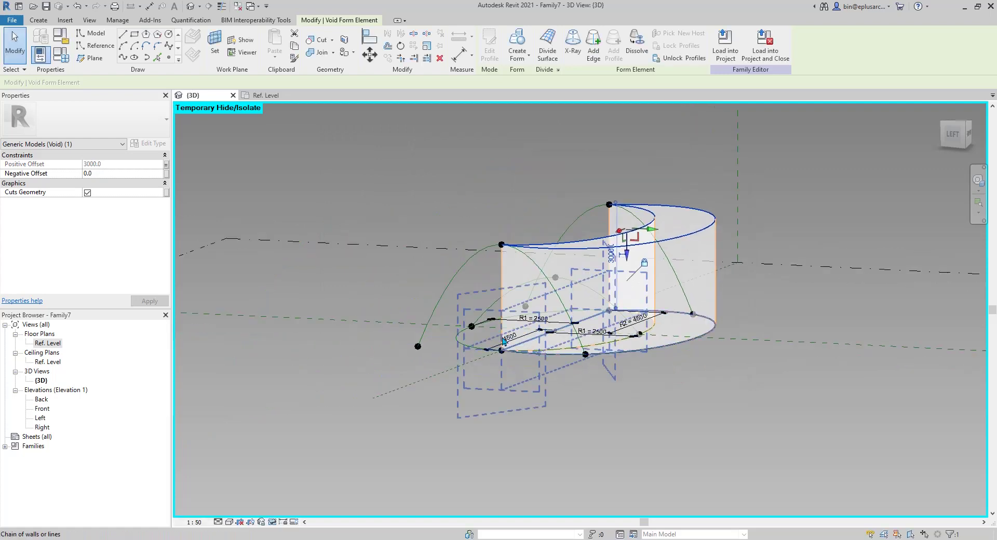
{"action": "scroll", "coordinate": [469, 273], "scroll_direction": "up", "scroll_amount": 1}
{"action": "middle_click_drag", "start_coordinate": [469, 273], "coordinate": [457, 277]}
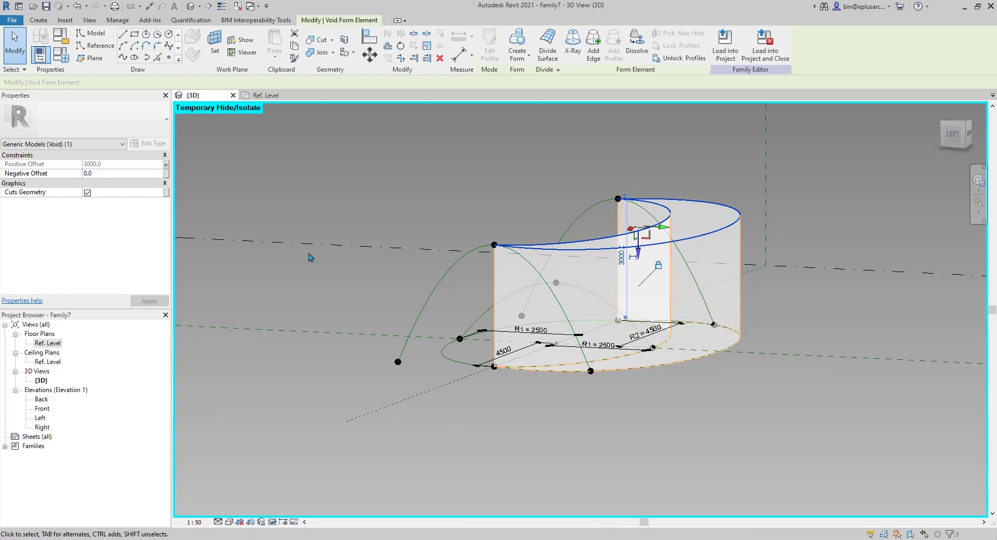
{"action": "middle_click_drag", "start_coordinate": [447, 291], "coordinate": [414, 253], "text": "shift"}
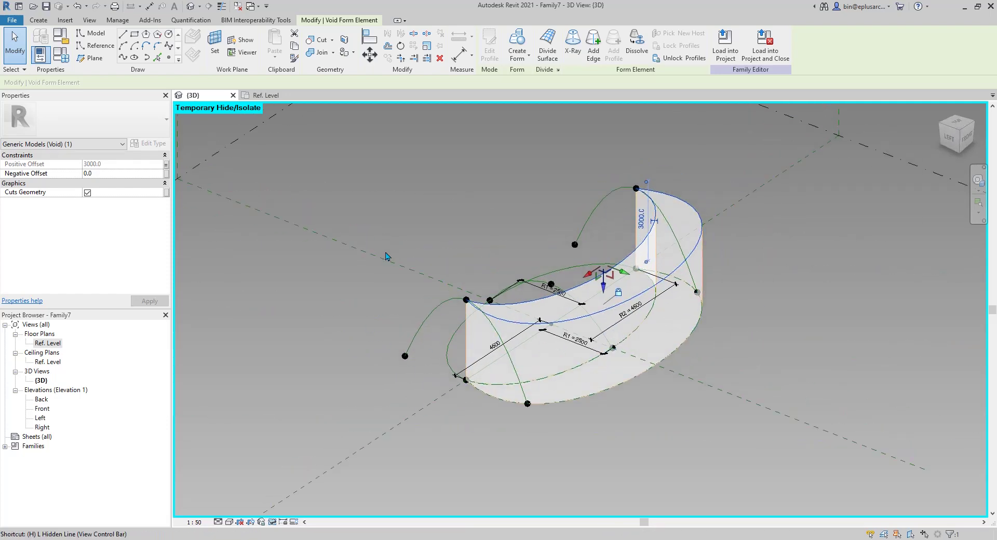
{"action": "left_click", "coordinate": [457, 272]}
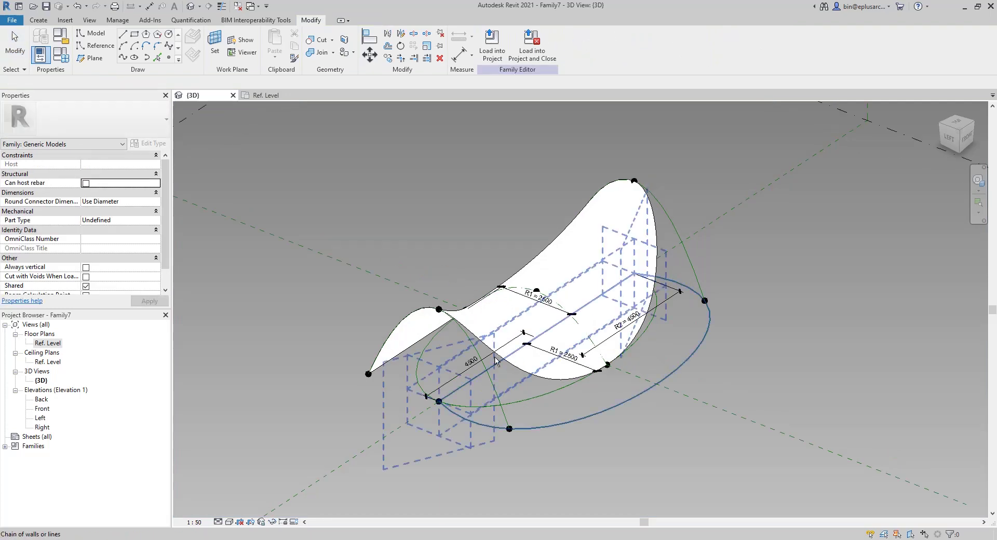
{"action": "middle_click_drag", "start_coordinate": [584, 358], "coordinate": [499, 261], "text": "shift"}
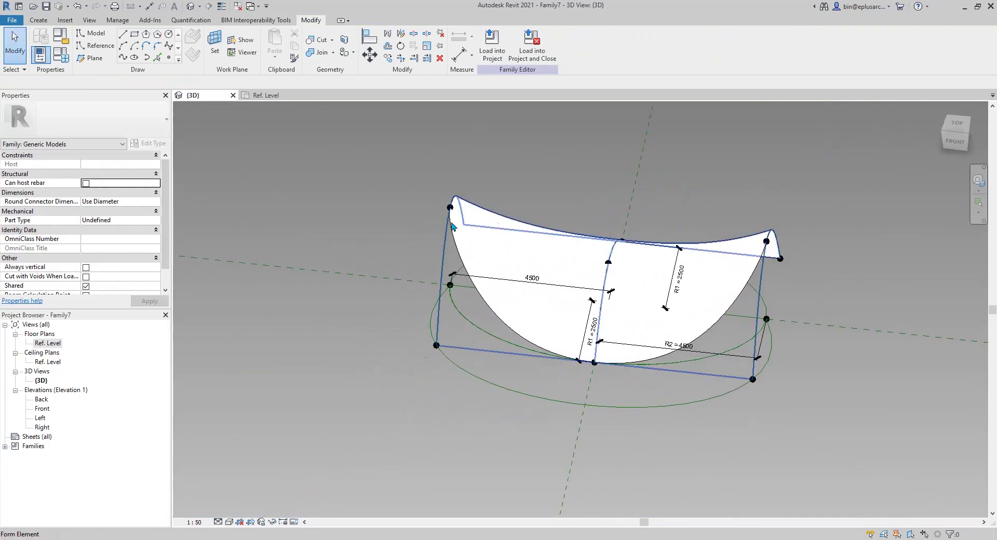
{"action": "middle_click_drag", "start_coordinate": [451, 226], "coordinate": [605, 270], "text": "shift"}
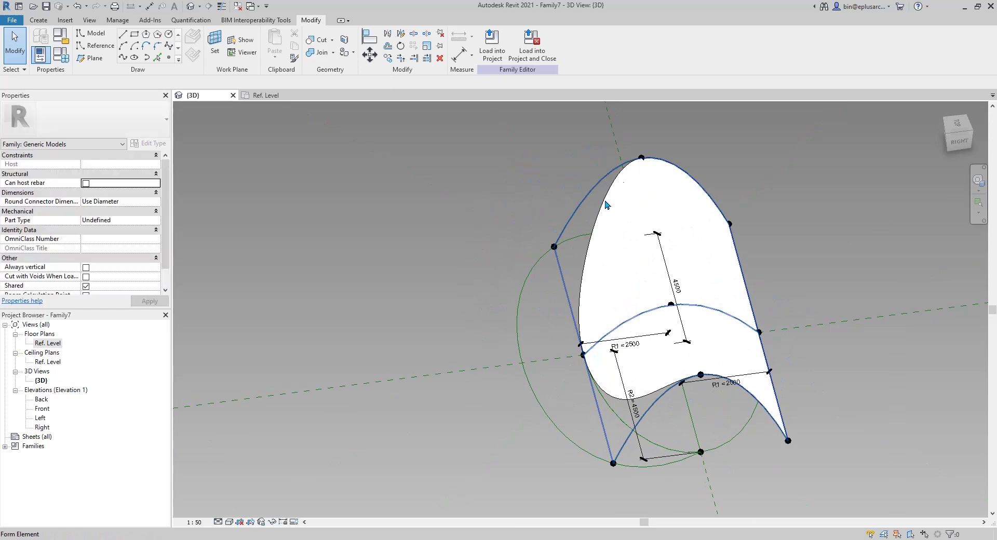
{"action": "middle_click_drag", "start_coordinate": [727, 387], "coordinate": [571, 321], "text": "shift"}
Try to label the half ellipse's unlabelled long-radius dimension with the R2 parameter.
{"action": "left_click", "coordinate": [61, 54]}
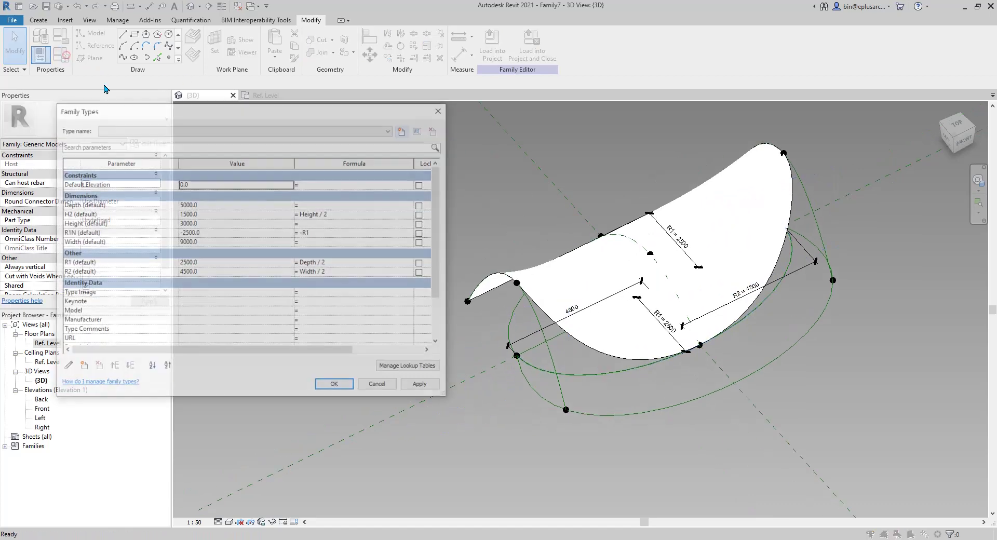
{"action": "left_click", "coordinate": [379, 386]}
{"action": "left_click", "coordinate": [521, 344]}
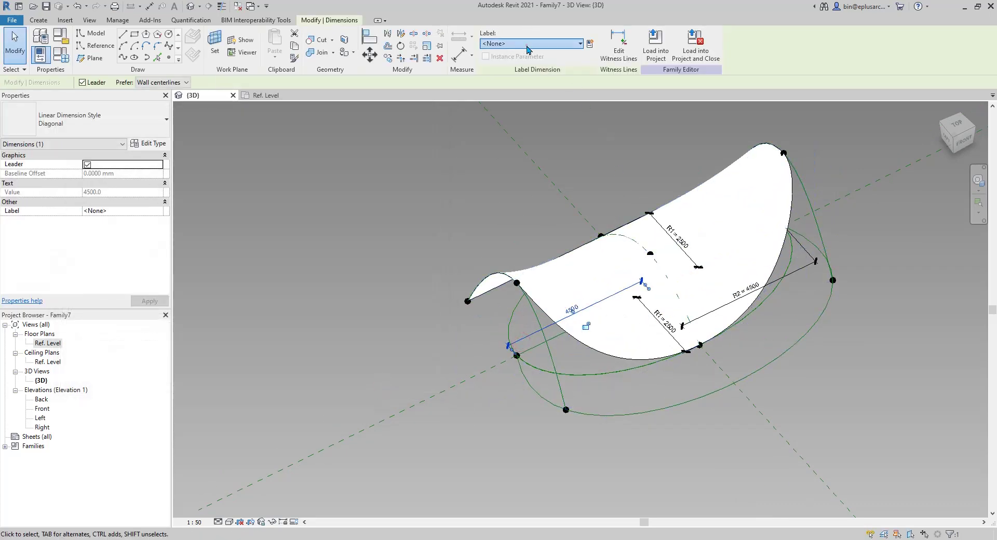
{"action": "left_click", "coordinate": [527, 47]}
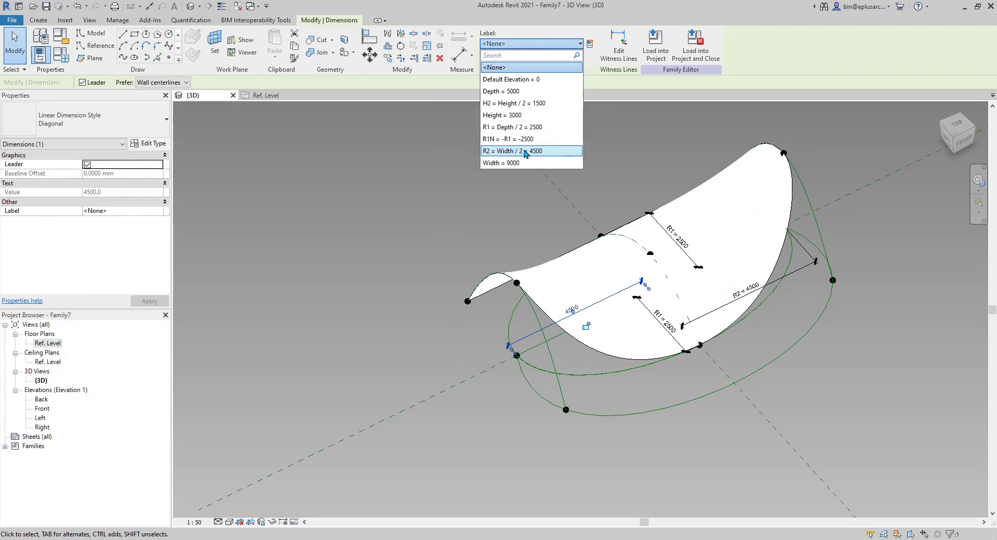
{"action": "left_click", "coordinate": [601, 313]}
{"action": "scroll", "coordinate": [600, 313], "scroll_direction": "up", "scroll_amount": 3}
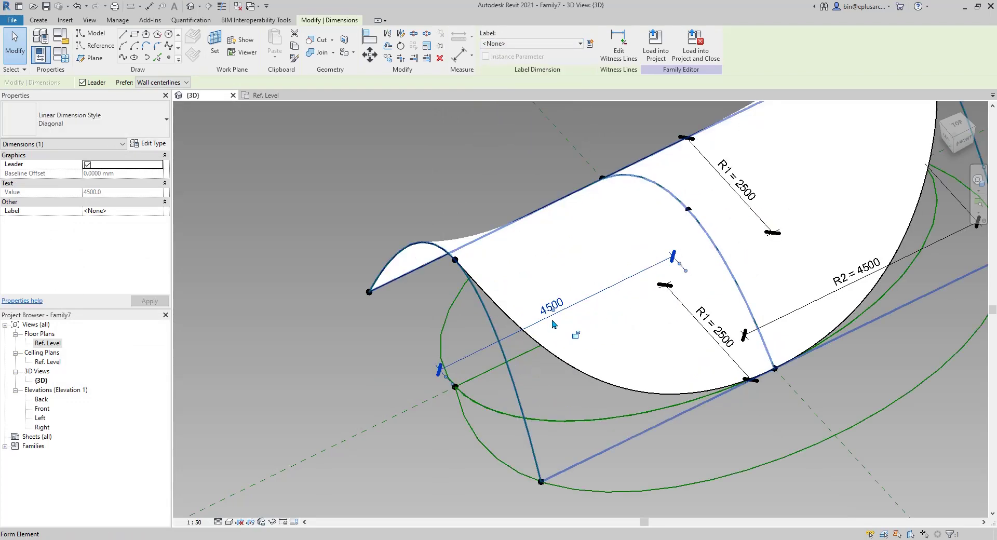
{"action": "left_click", "coordinate": [545, 43]}
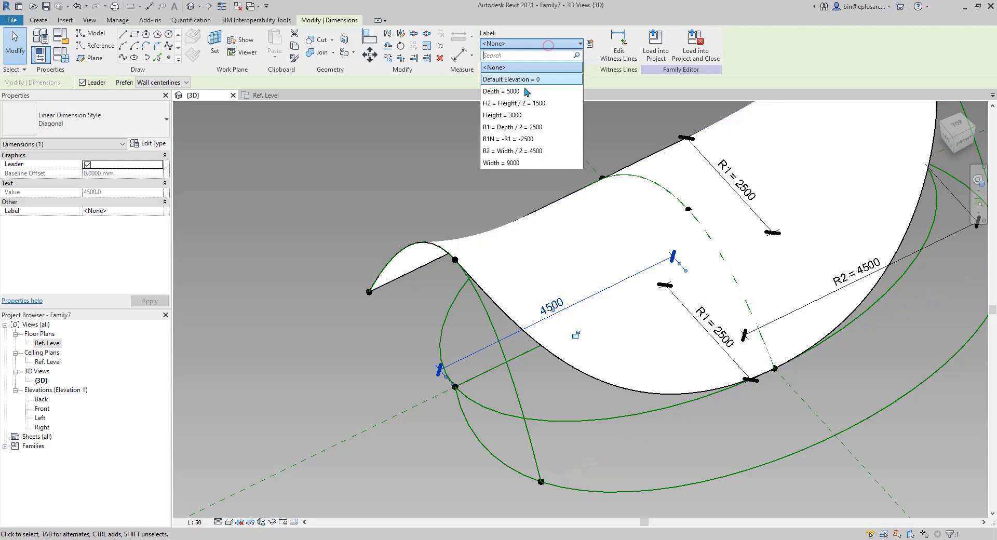
{"action": "left_click", "coordinate": [521, 151]}
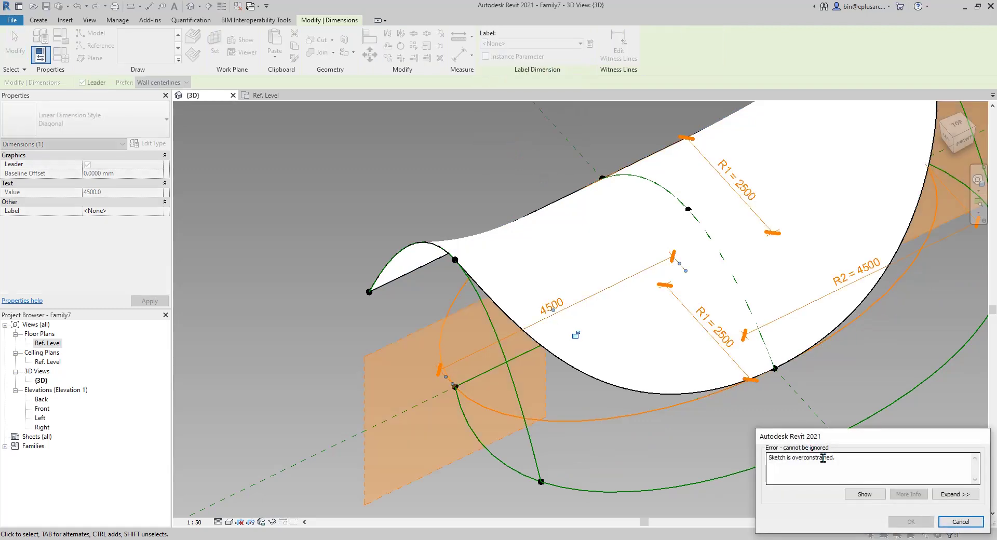
{"action": "key", "text": "Escape"}
Flex the family by setting the Width parameter to 7000 and the Depth parameter to 3000.
{"action": "scroll", "coordinate": [454, 356], "scroll_direction": "down", "scroll_amount": 2}
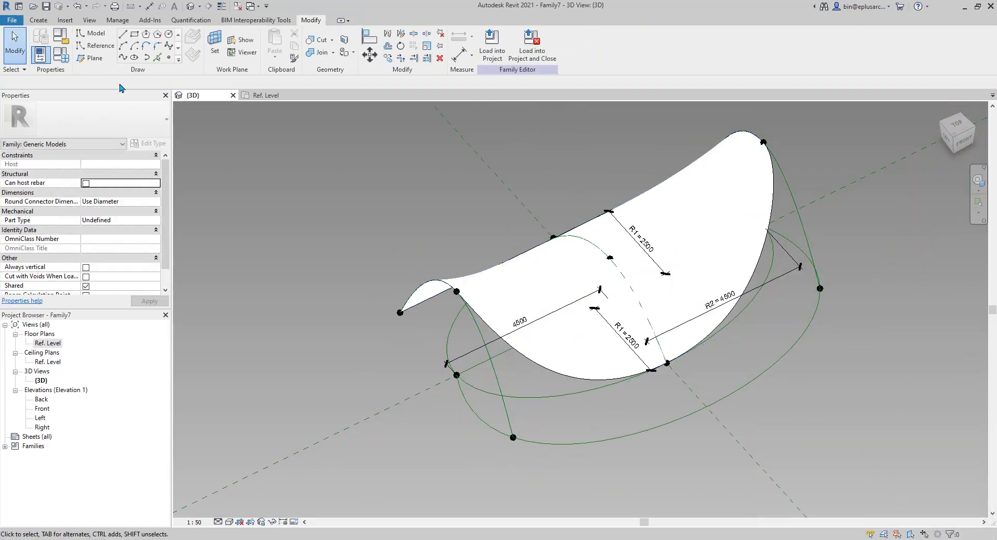
{"action": "middle_click_drag", "start_coordinate": [430, 253], "coordinate": [537, 262]}
{"action": "left_click", "coordinate": [66, 53]}
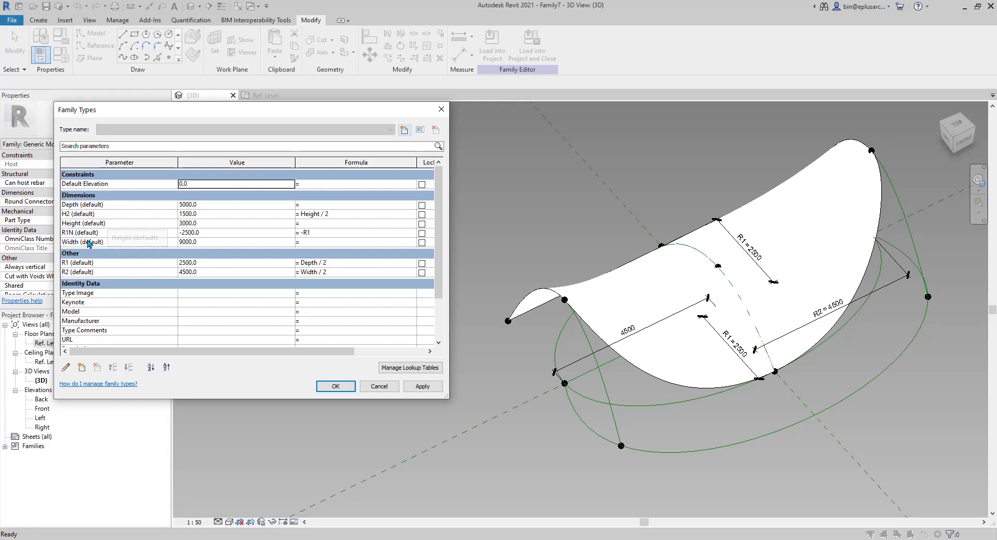
{"action": "left_click", "coordinate": [214, 242]}
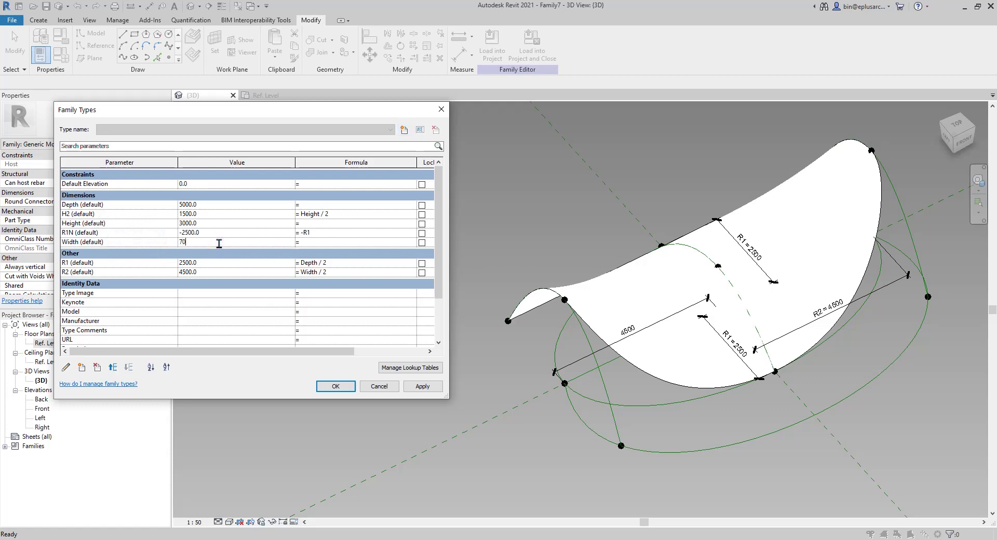
{"action": "left_click", "coordinate": [430, 393]}
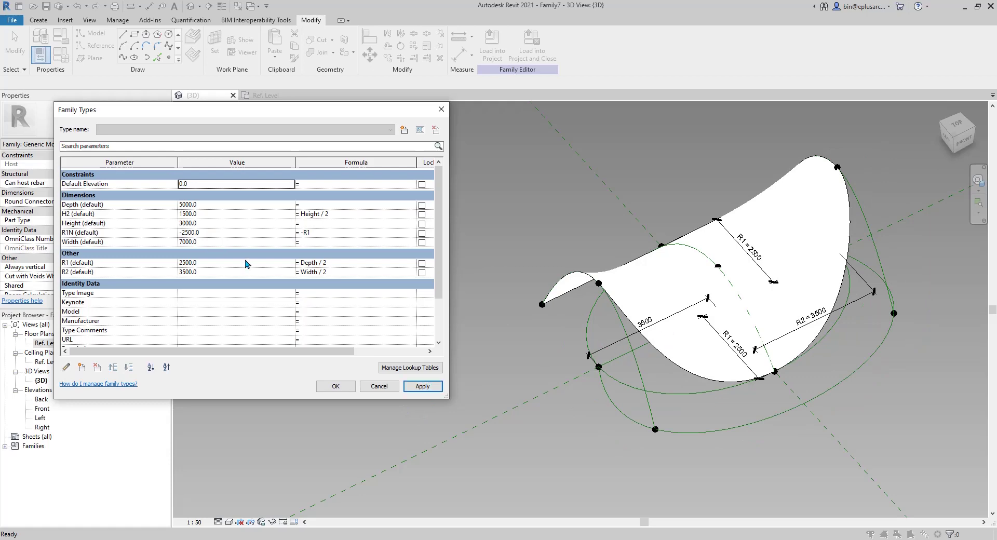
{"action": "left_click", "coordinate": [211, 205]}
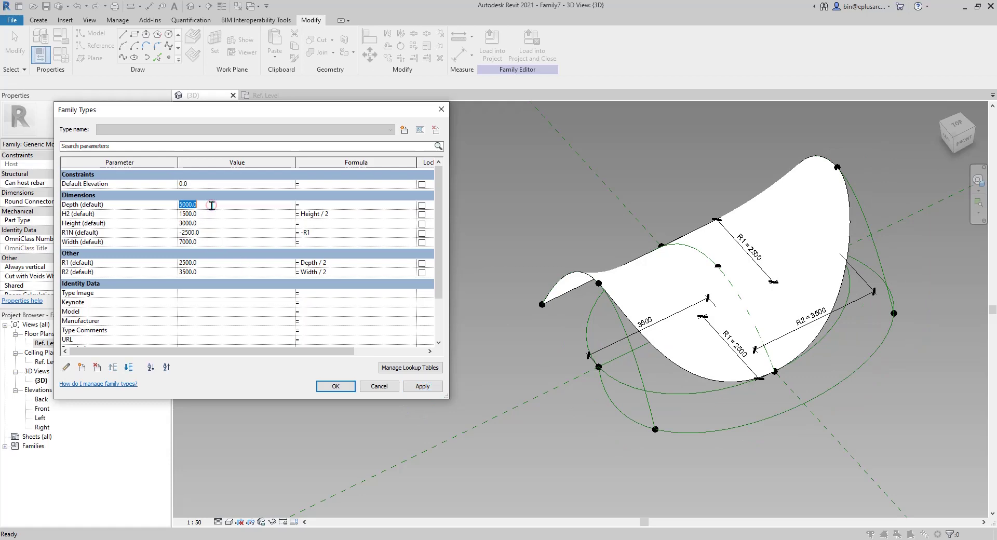
{"action": "left_click", "coordinate": [423, 388]}
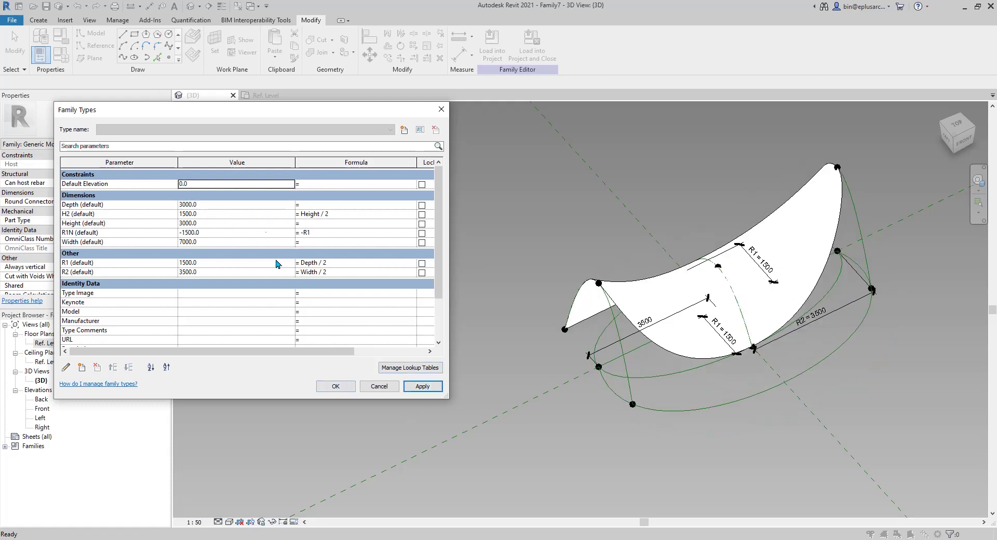
{"action": "left_click", "coordinate": [335, 386]}
Temporarily hide the Pringle surface form to expose the reference lines and points beneath it.
{"action": "middle_click_drag", "start_coordinate": [516, 322], "coordinate": [770, 436], "text": "shift"}
{"action": "scroll", "coordinate": [708, 392], "scroll_direction": "up", "scroll_amount": 4}
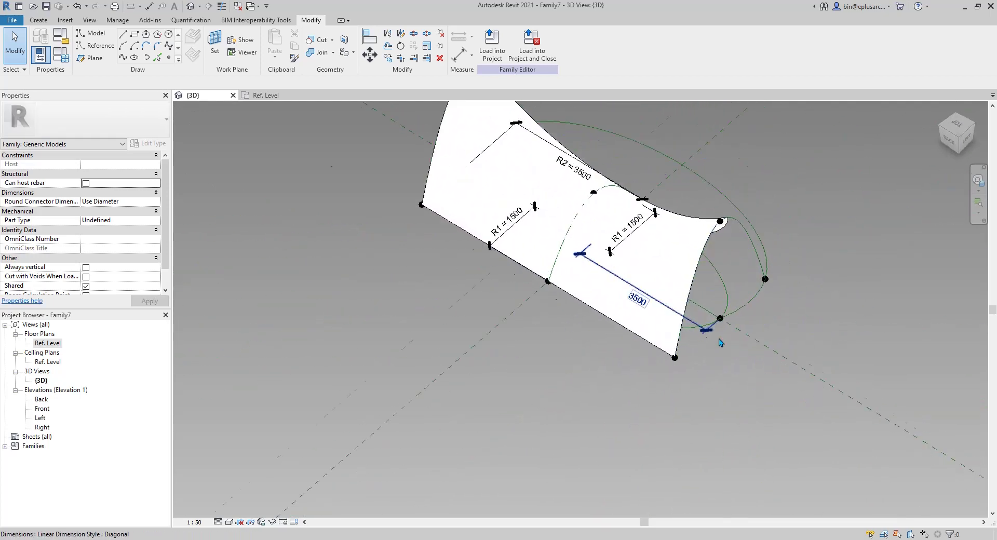
{"action": "left_click", "coordinate": [624, 273]}
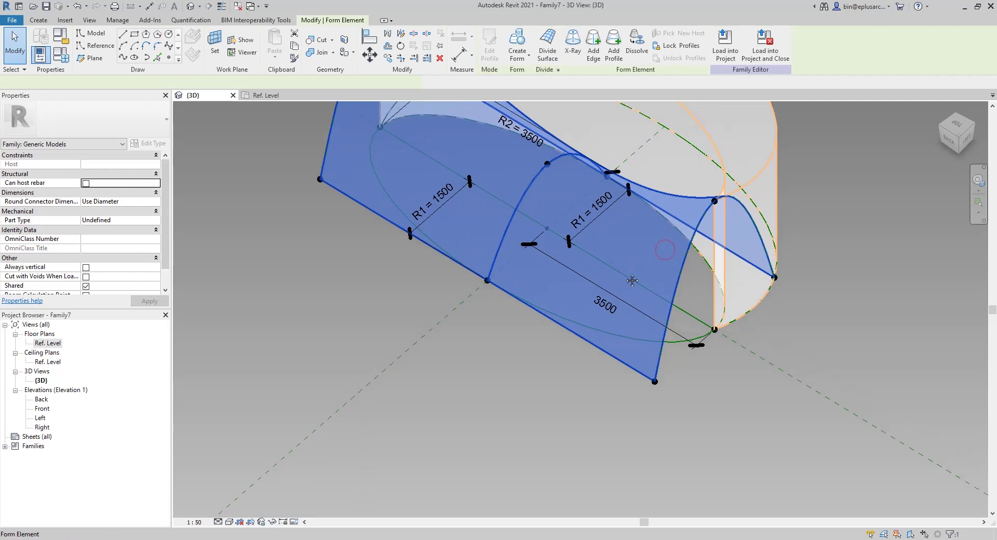
{"action": "key", "text": "i"}
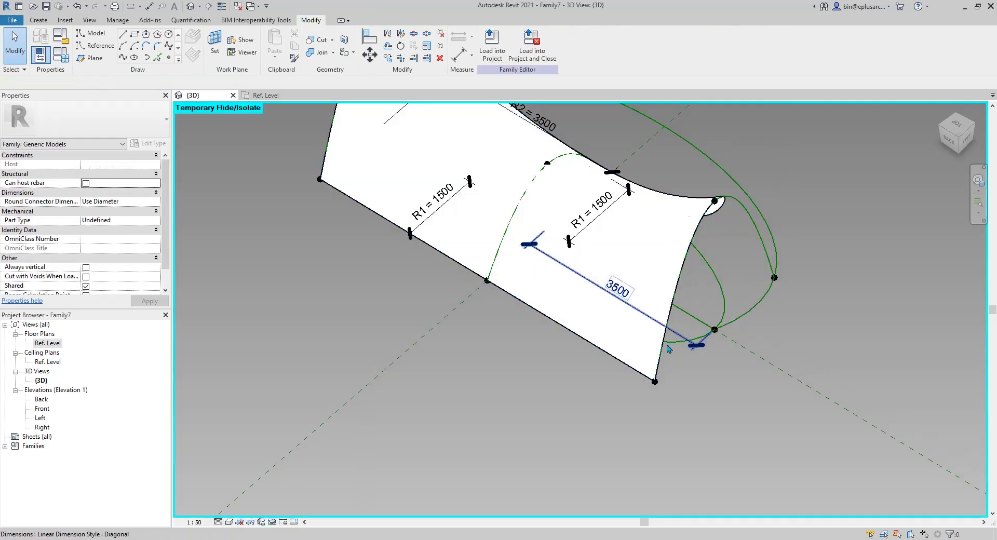
{"action": "left_click", "coordinate": [638, 263]}
{"action": "key", "text": "Delete"}
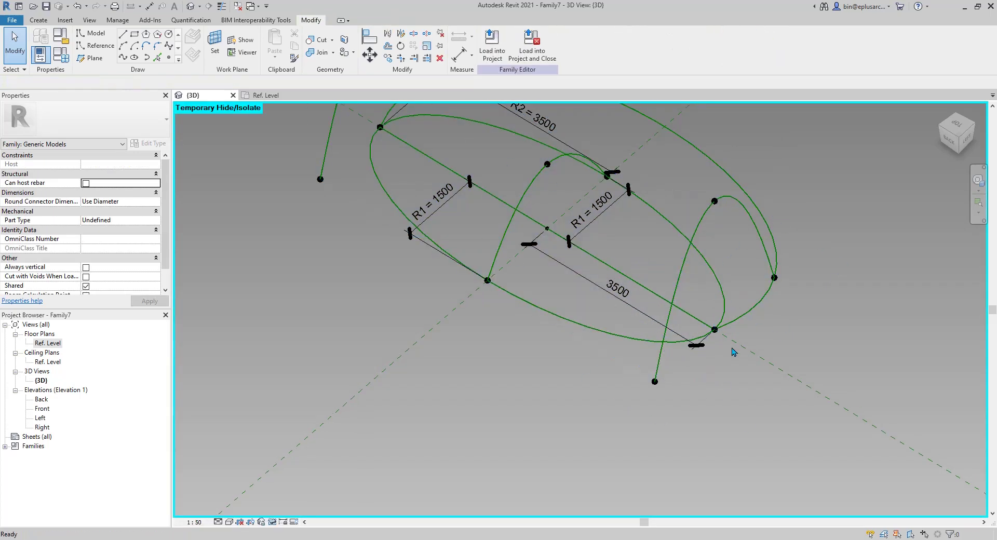
Create a spline through the two end points of the centre line and the two lower arch end points on the near side.
{"action": "left_click", "coordinate": [717, 332]}
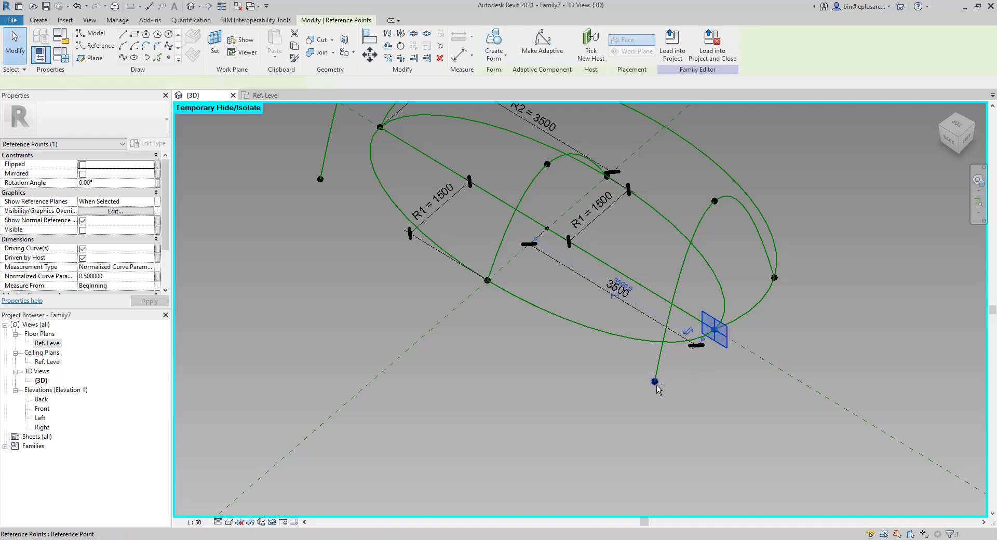
{"action": "left_click", "coordinate": [656, 384], "text": "ctrl"}
{"action": "middle_click_drag", "start_coordinate": [473, 257], "coordinate": [563, 335]}
{"action": "left_click", "coordinate": [410, 257], "text": "ctrl"}
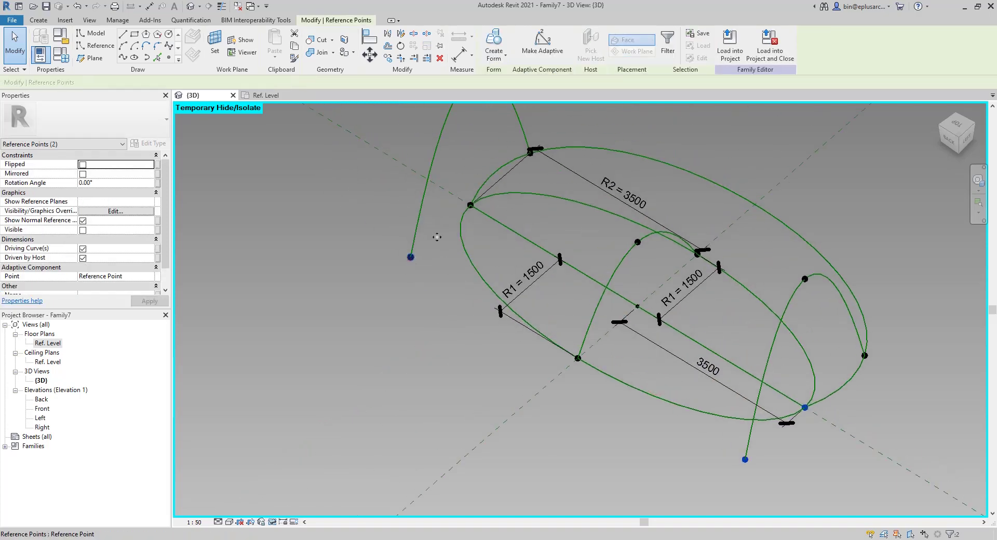
{"action": "left_click", "coordinate": [471, 205], "text": "ctrl"}
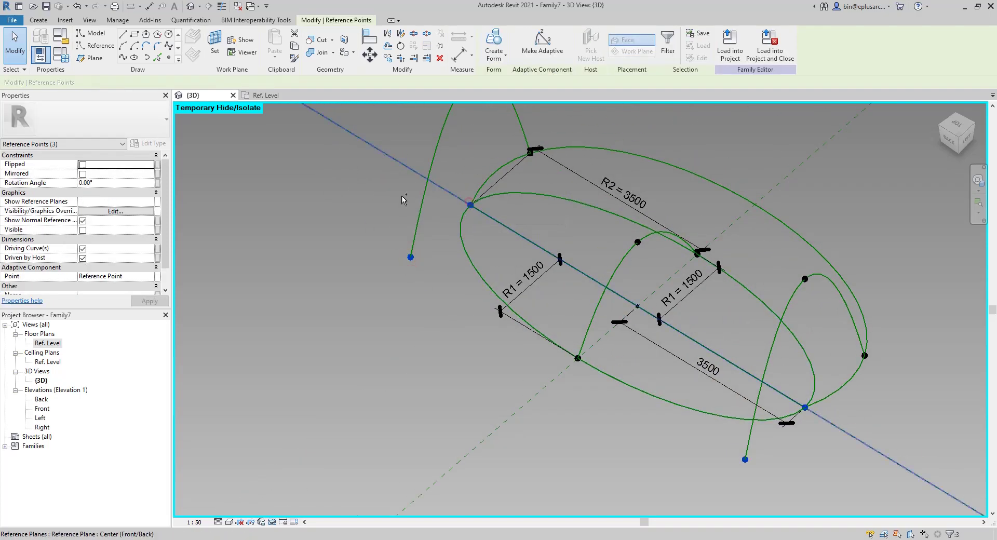
{"action": "left_click", "coordinate": [124, 58]}
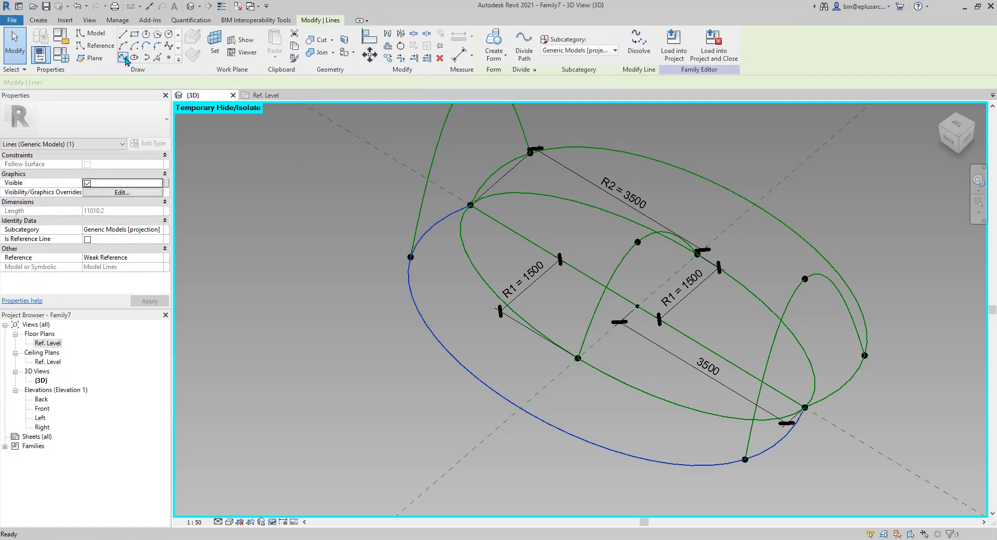
Convert the new outer spline from a model line into a reference line.
{"action": "middle_click_drag", "start_coordinate": [670, 428], "coordinate": [634, 400]}
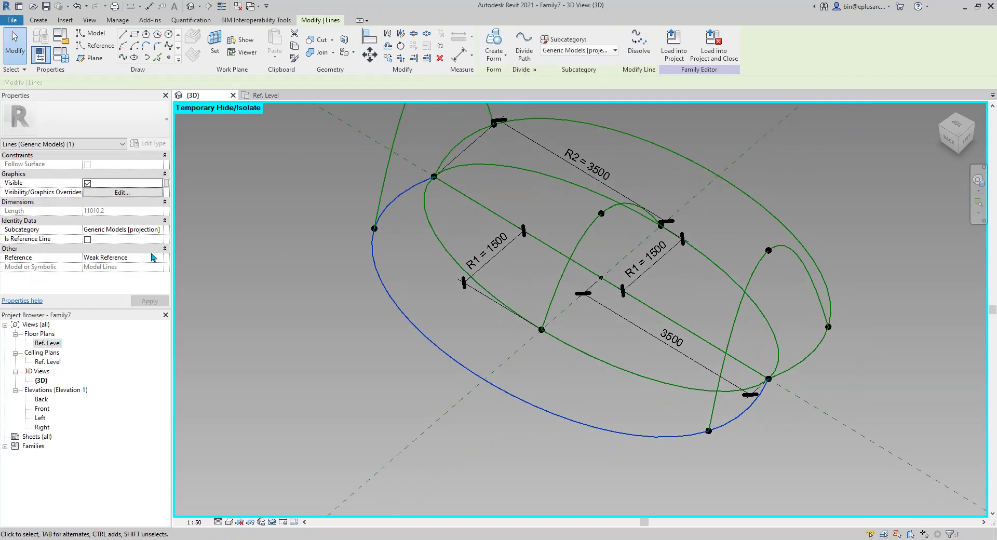
{"action": "left_click", "coordinate": [87, 240]}
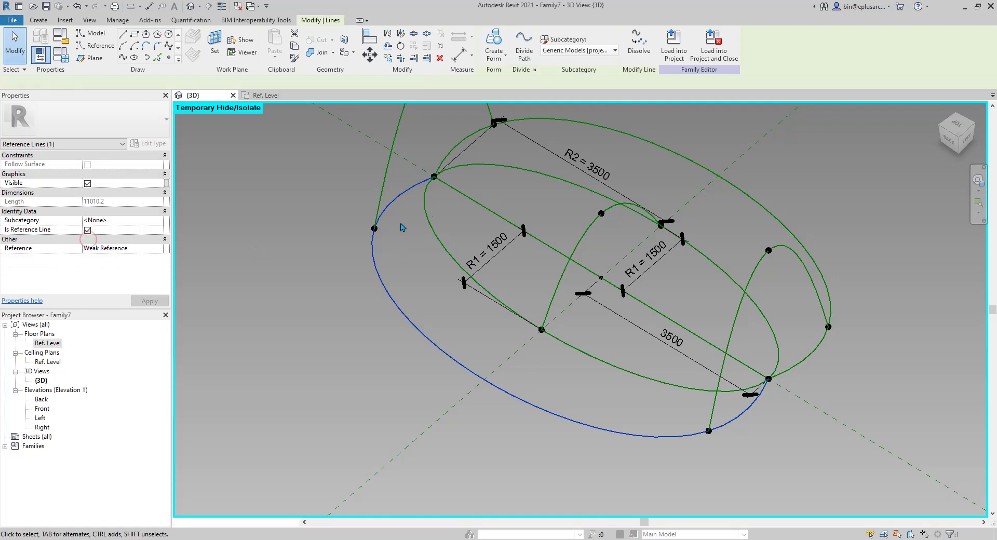
{"action": "left_click", "coordinate": [300, 346]}
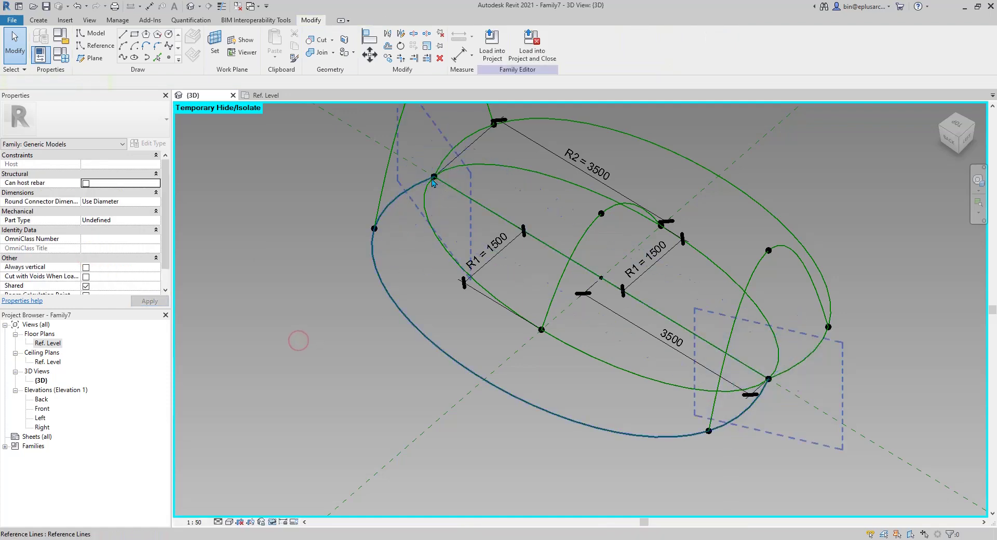
On the Ref. Level work plane, draw a half-ellipse reference line between the centre line's end points, about 900 deep on the near side.
{"action": "middle_click_drag", "start_coordinate": [608, 352], "coordinate": [584, 361]}
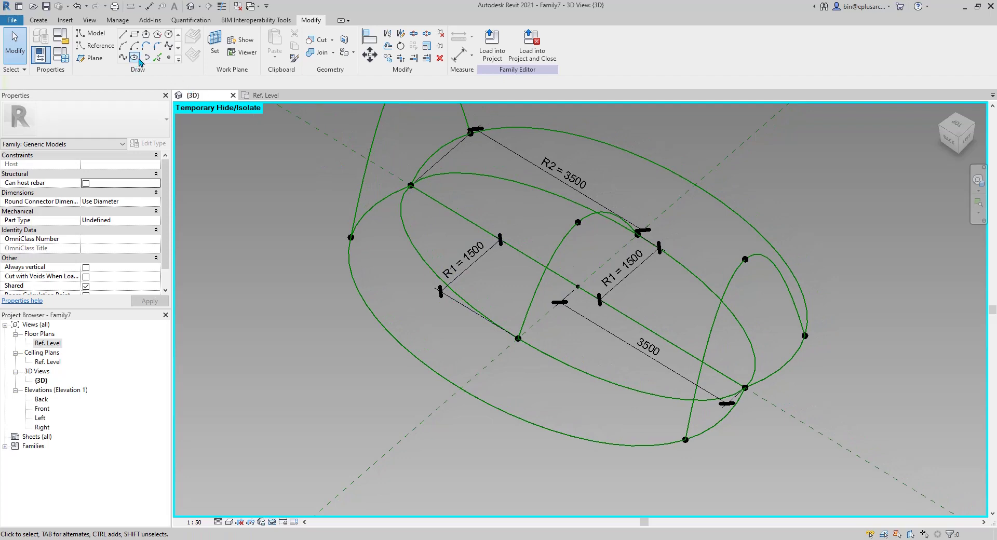
{"action": "left_click", "coordinate": [96, 46]}
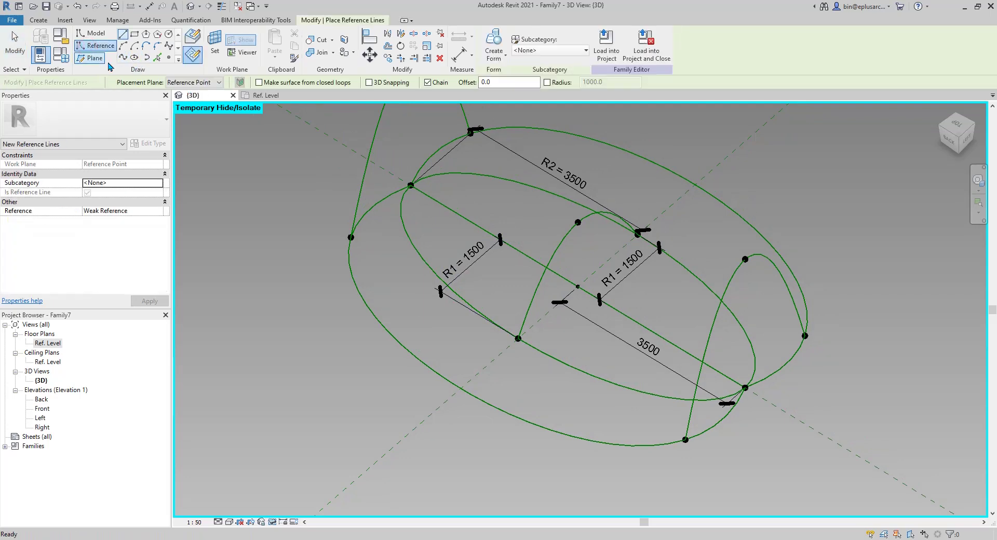
{"action": "left_click", "coordinate": [146, 57]}
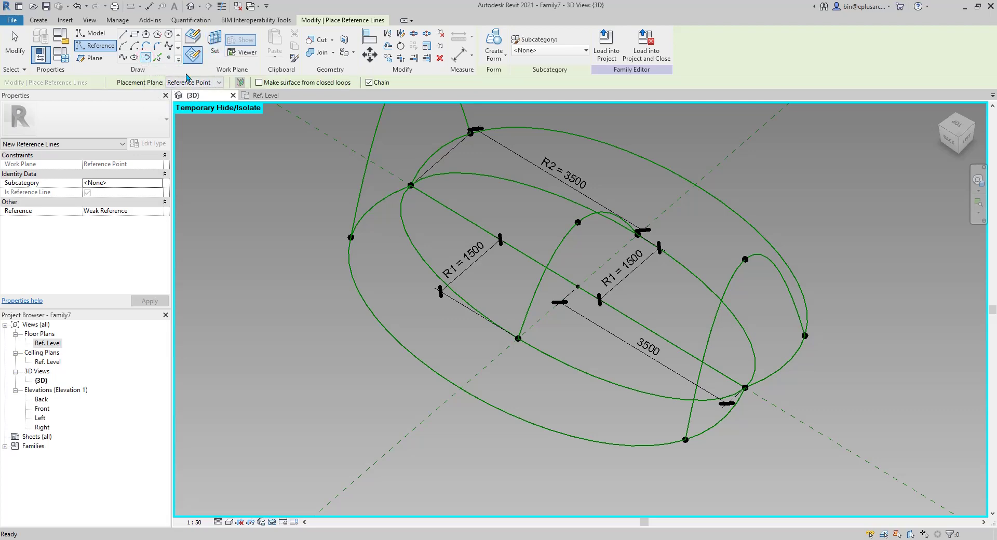
{"action": "left_click", "coordinate": [215, 42]}
{"action": "left_click", "coordinate": [108, 86]}
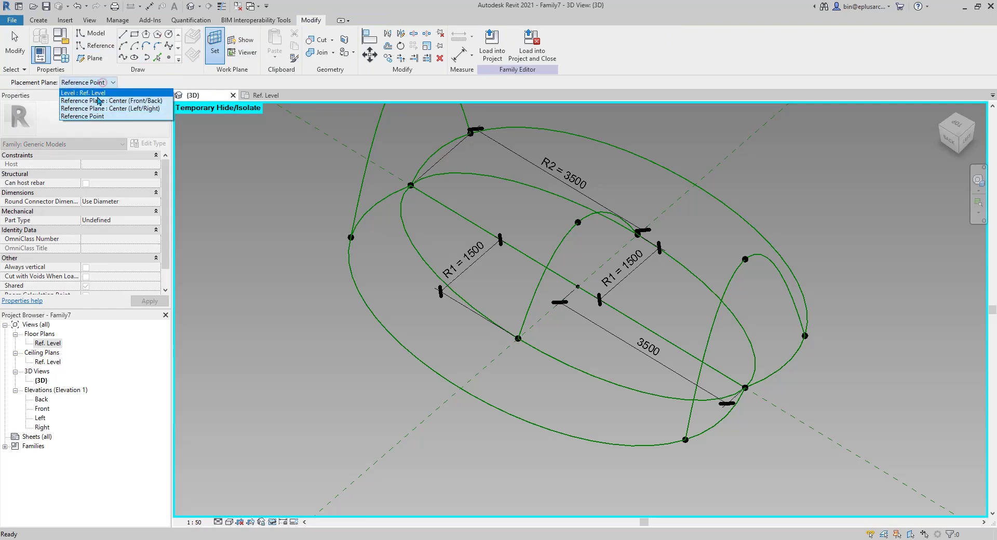
{"action": "left_click", "coordinate": [90, 94]}
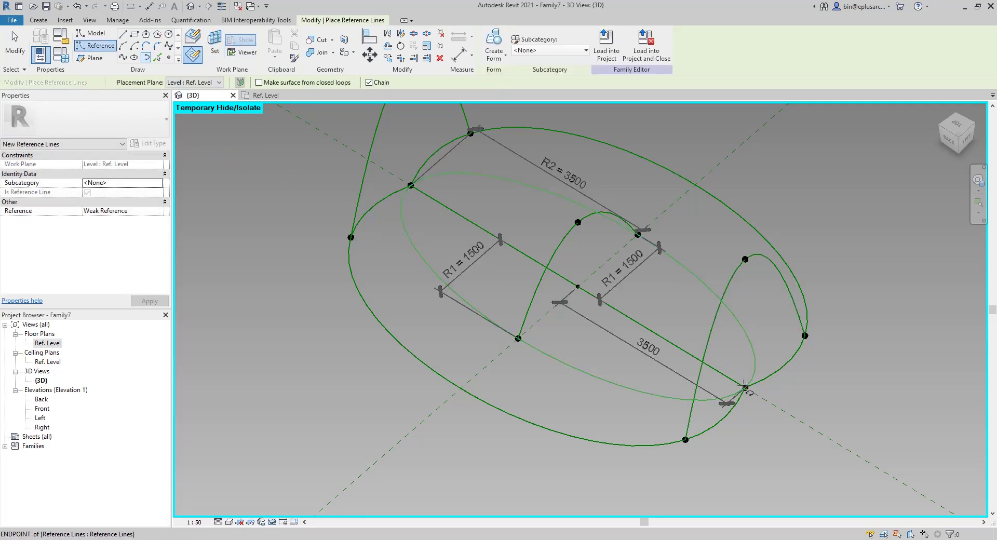
{"action": "left_click", "coordinate": [745, 388]}
{"action": "left_click", "coordinate": [412, 184]}
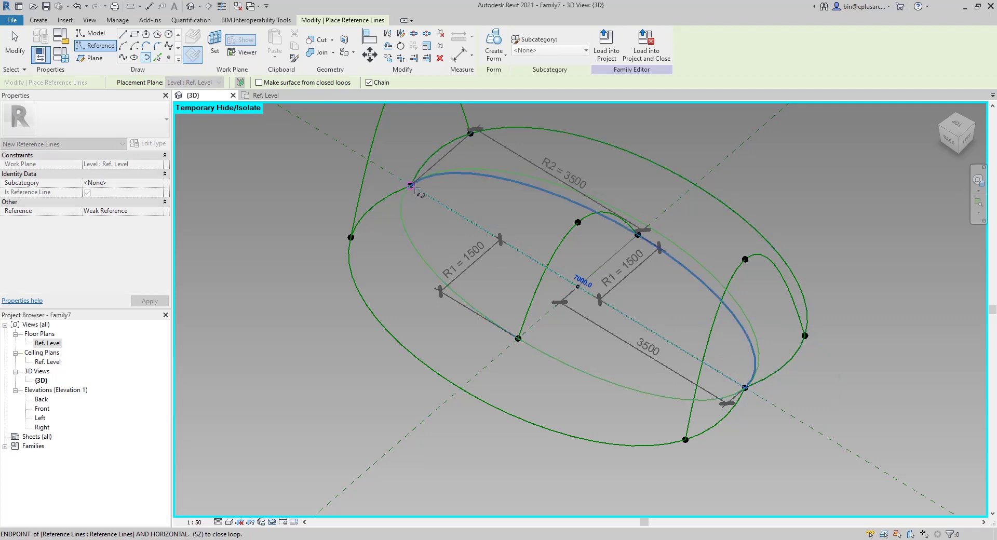
{"action": "left_click", "coordinate": [411, 186]}
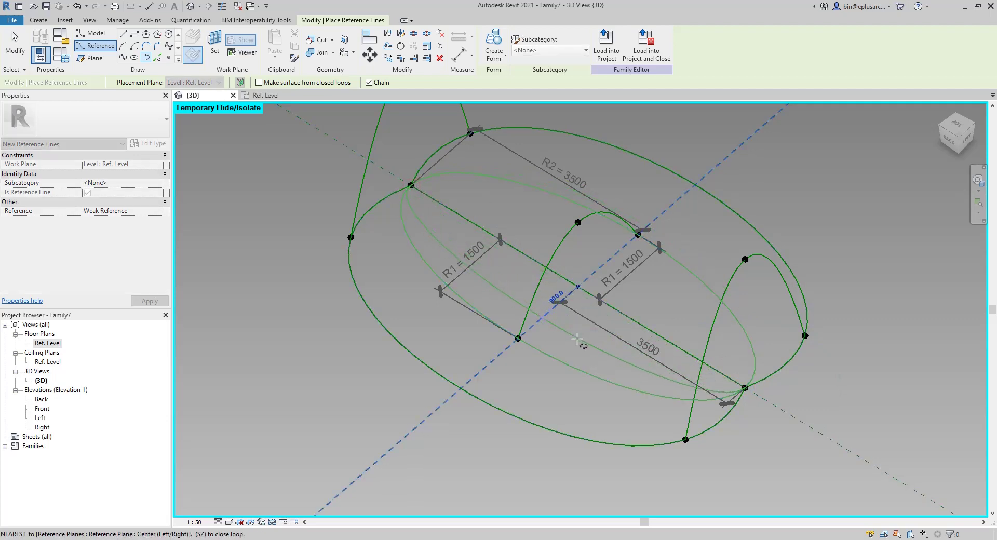
{"action": "key", "text": "Escape"}
{"action": "key", "text": "Escape"}
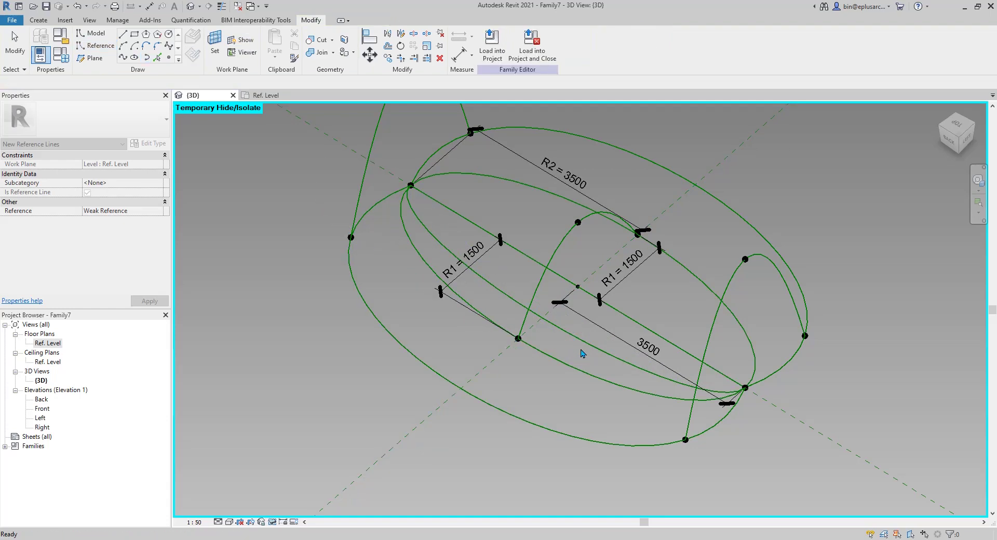
Make the new half ellipse's temporary short-radius and long-radius dimensions permanent.
{"action": "left_click", "coordinate": [587, 346]}
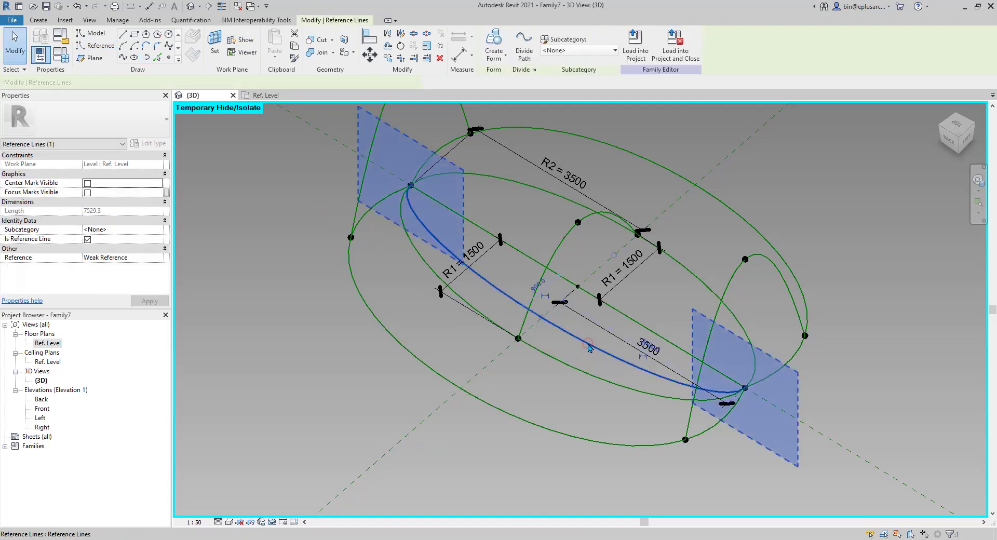
{"action": "left_click", "coordinate": [550, 299]}
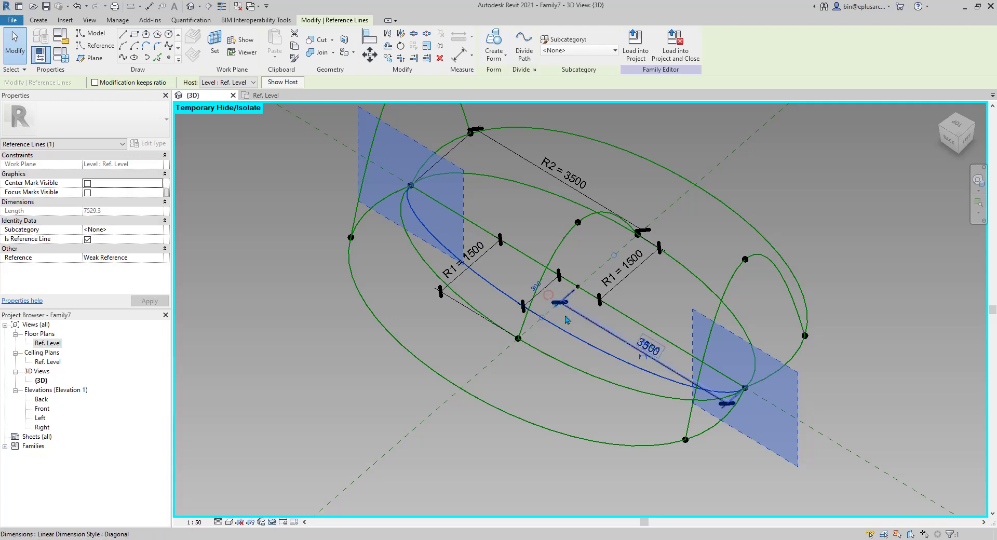
{"action": "left_click", "coordinate": [642, 358]}
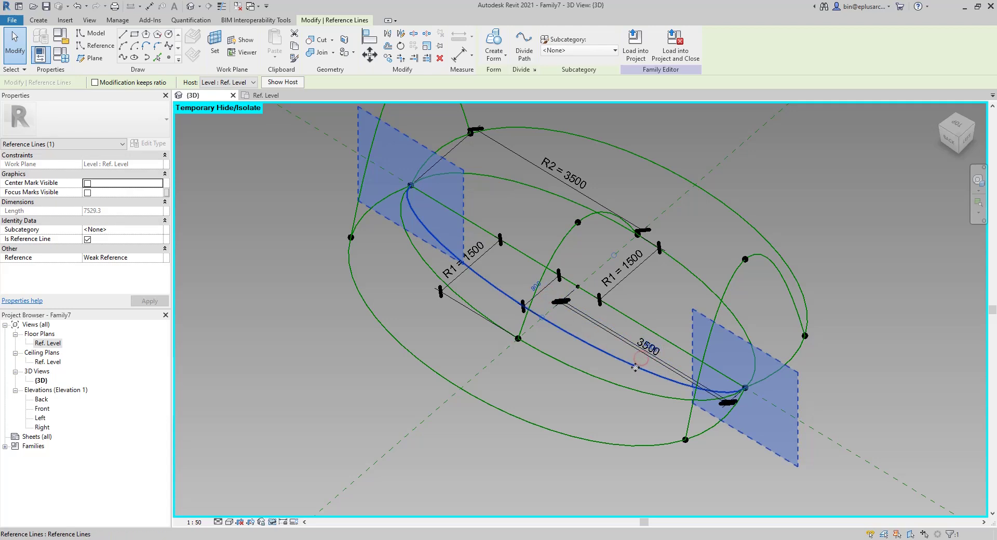
{"action": "key", "text": "Escape"}
Label the new half ellipse's short-radius dimension with the R1 parameter.
{"action": "scroll", "coordinate": [607, 354], "scroll_direction": "up", "scroll_amount": 3}
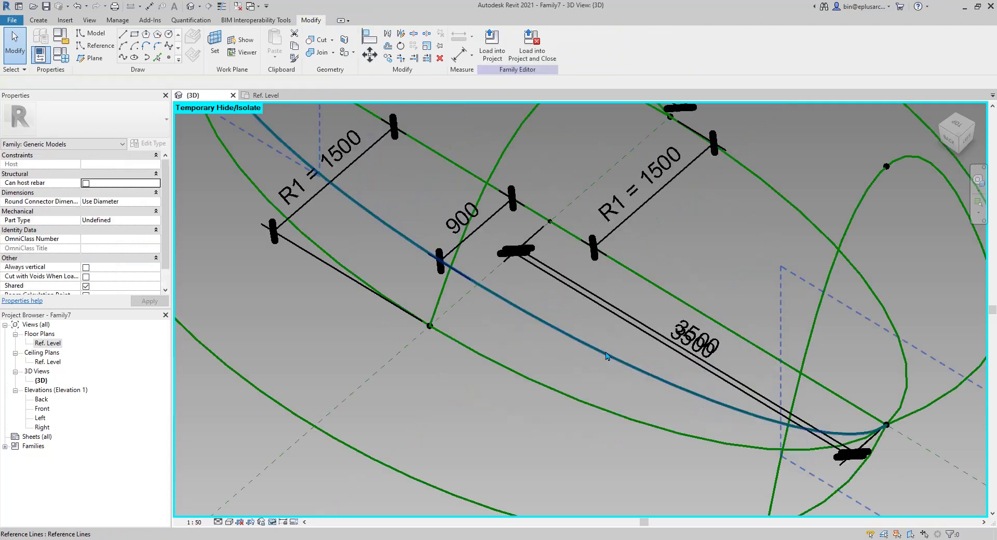
{"action": "middle_click_drag", "start_coordinate": [690, 349], "coordinate": [434, 290]}
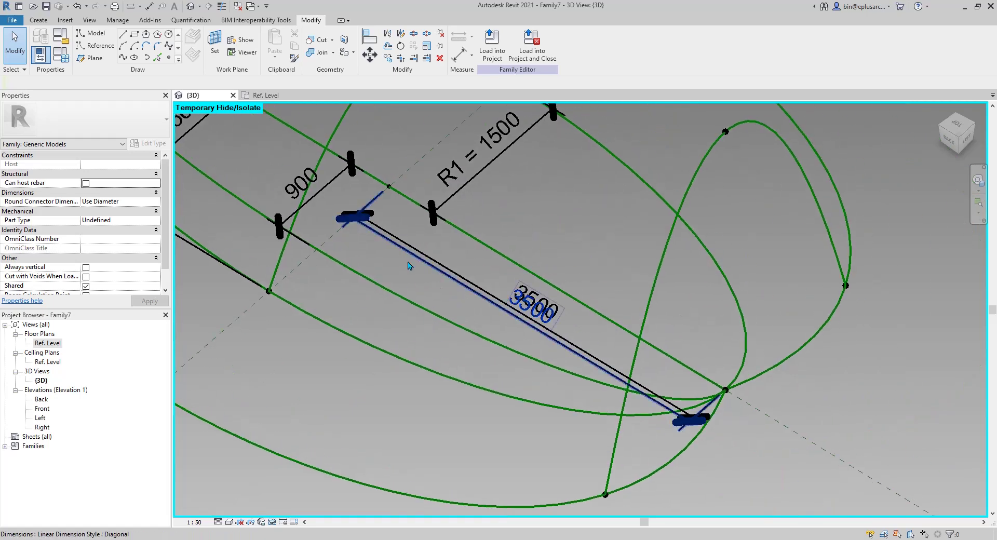
{"action": "left_click", "coordinate": [367, 282]}
{"action": "key", "text": "Escape"}
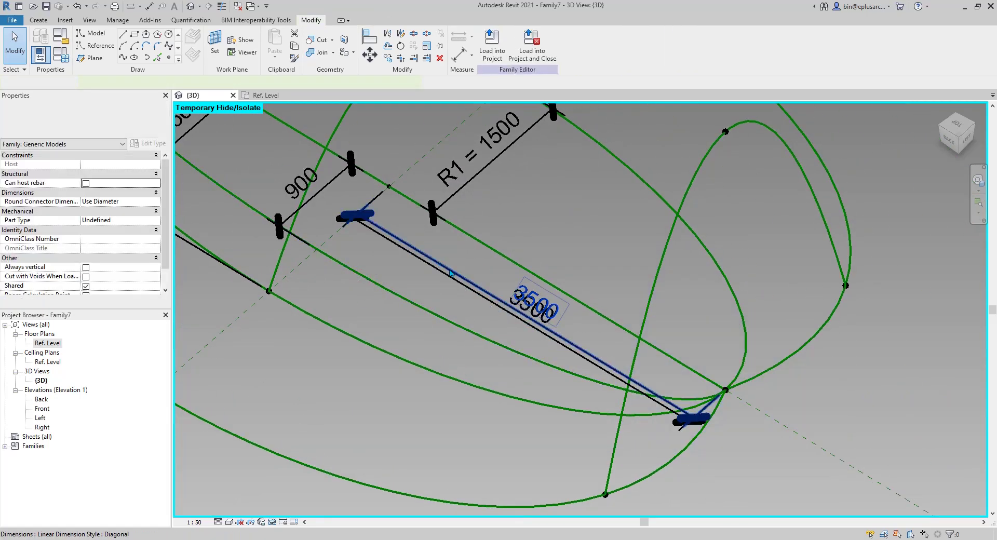
{"action": "middle_click_drag", "start_coordinate": [542, 325], "coordinate": [625, 349]}
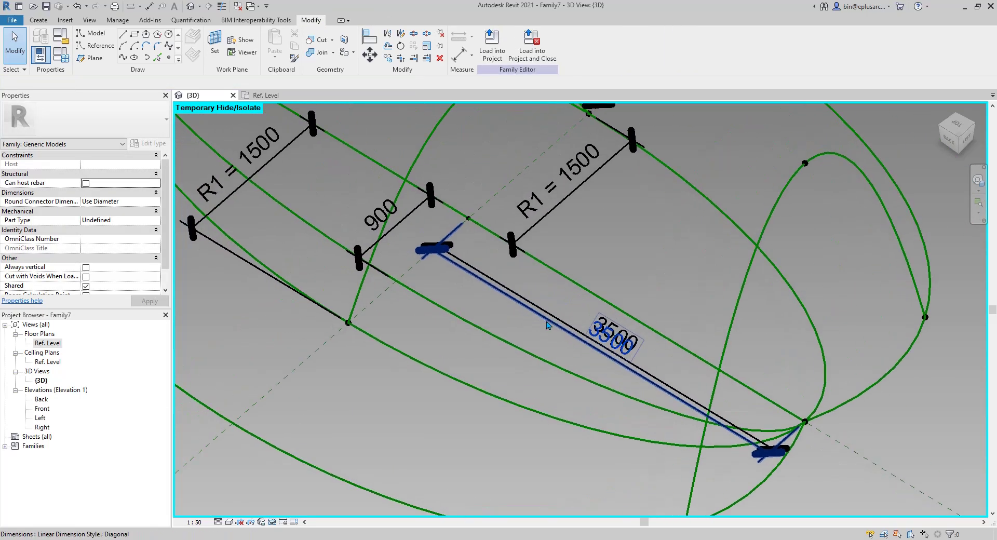
{"action": "middle_click_drag", "start_coordinate": [547, 322], "coordinate": [677, 365]}
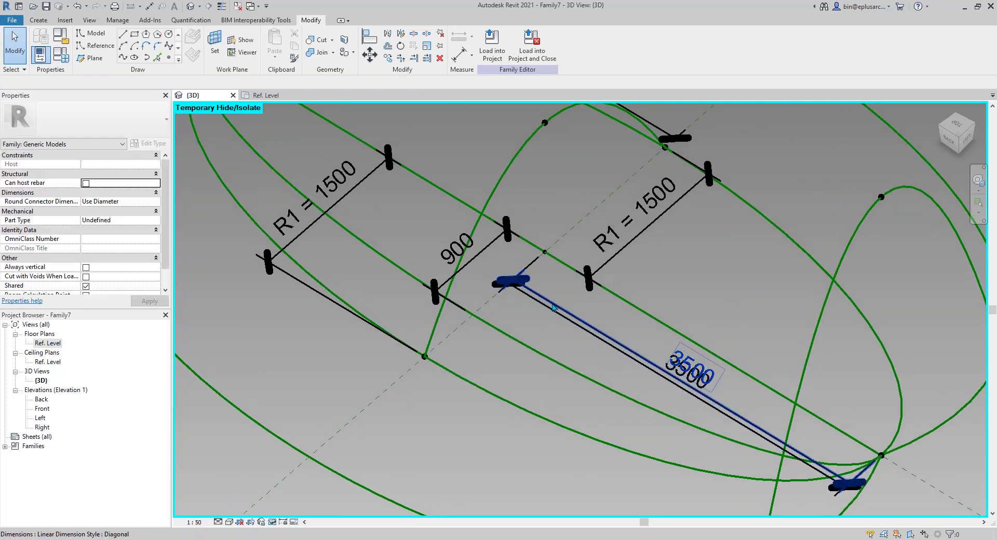
{"action": "left_click", "coordinate": [482, 252]}
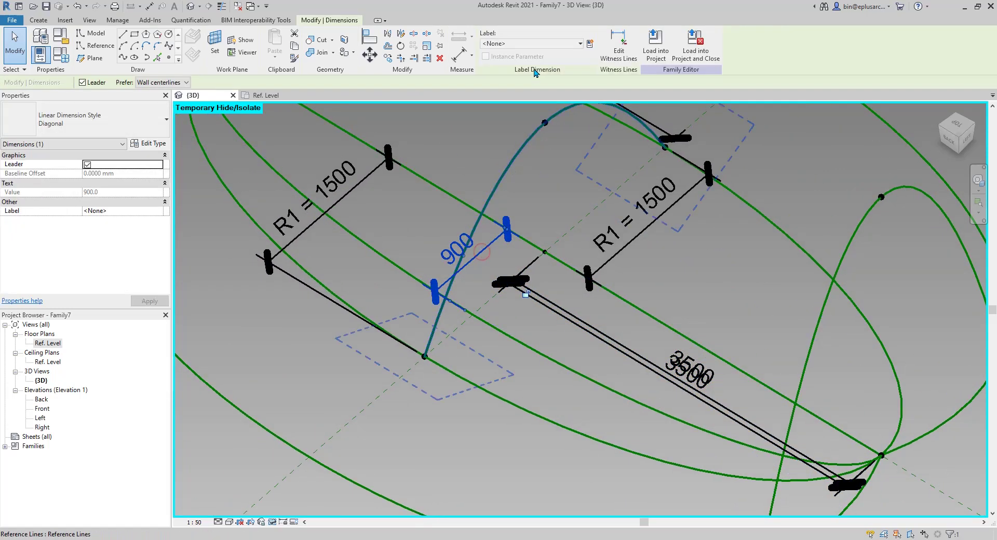
{"action": "left_click", "coordinate": [534, 44]}
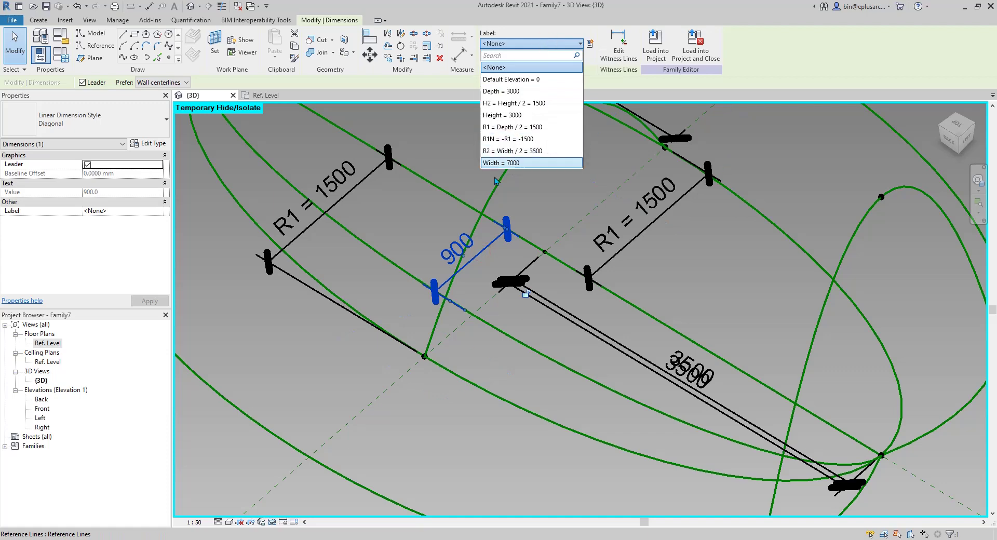
{"action": "left_click", "coordinate": [525, 128]}
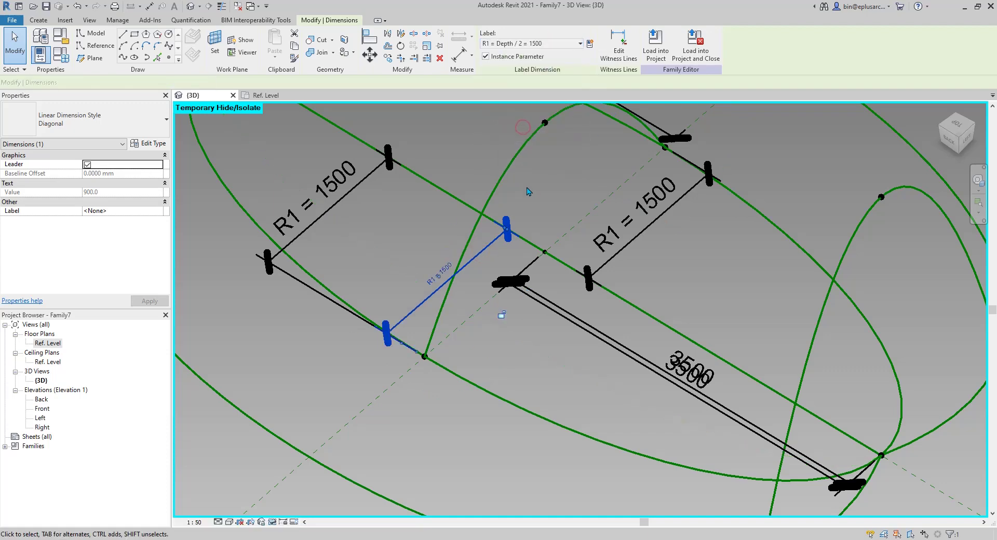
Try to label the two overlapping long-radius dimensions, one with the Width parameter and the other with R2.
{"action": "left_click", "coordinate": [606, 351]}
{"action": "left_click", "coordinate": [559, 42]}
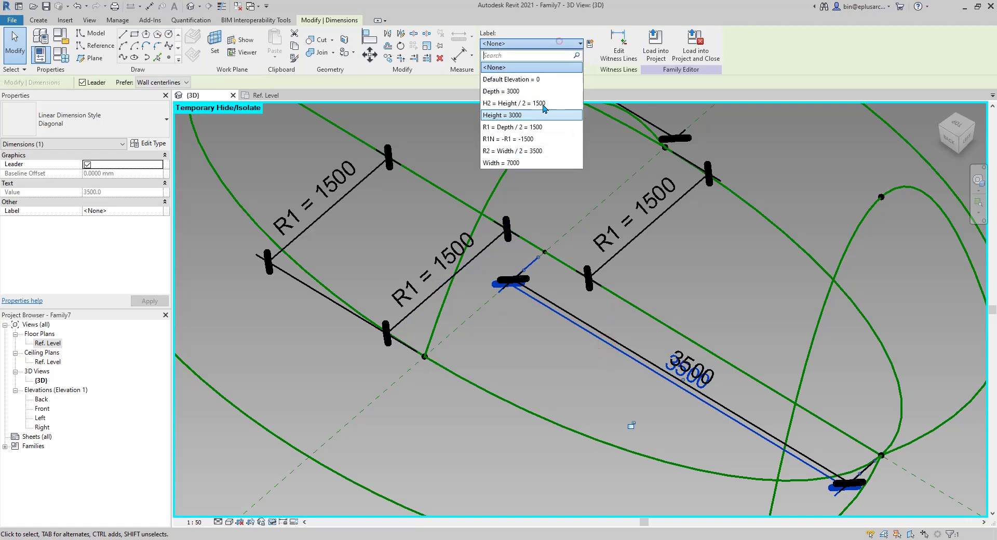
{"action": "left_click", "coordinate": [512, 163]}
{"action": "key", "text": "Escape"}
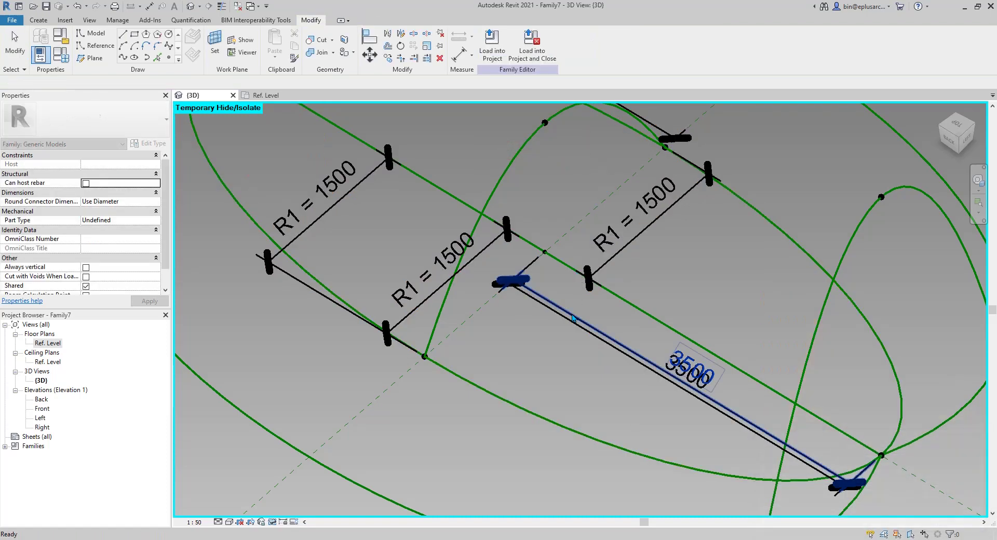
{"action": "left_click", "coordinate": [573, 318]}
{"action": "left_click", "coordinate": [543, 43]}
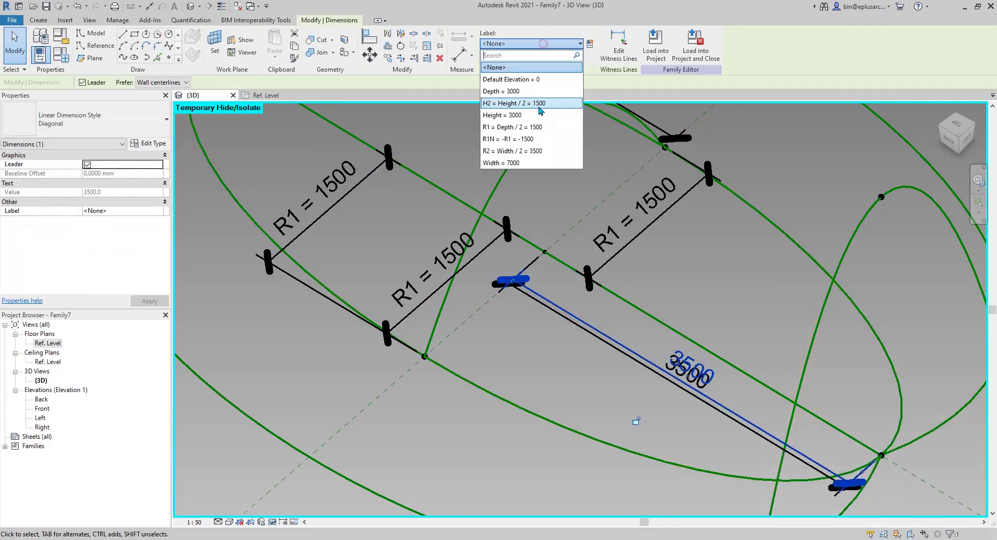
{"action": "left_click", "coordinate": [525, 151]}
{"action": "key", "text": "Escape"}
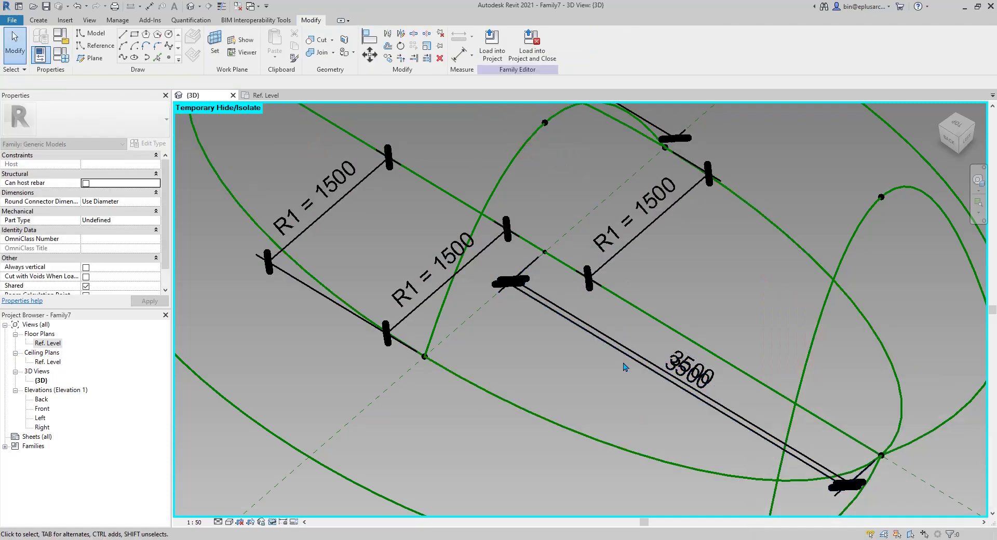
Create a void form from the near-side half ellipse and the outer spline reference line.
{"action": "scroll", "coordinate": [624, 366], "scroll_direction": "down", "scroll_amount": 5}
{"action": "middle_click_drag", "start_coordinate": [633, 369], "coordinate": [634, 421], "text": "shift"}
{"action": "scroll", "coordinate": [556, 365], "scroll_direction": "up", "scroll_amount": 1}
{"action": "middle_click_drag", "start_coordinate": [555, 365], "coordinate": [585, 376]}
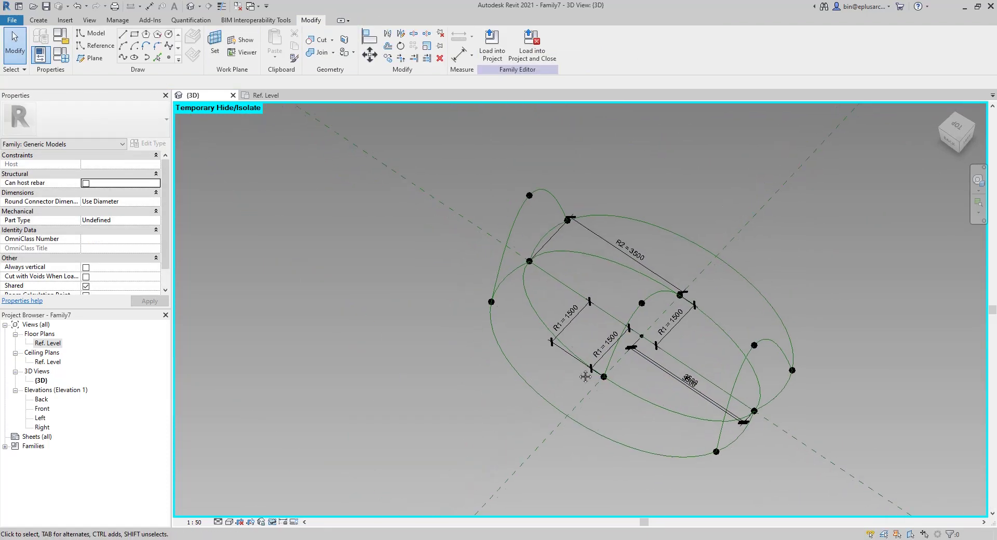
{"action": "left_click", "coordinate": [528, 301]}
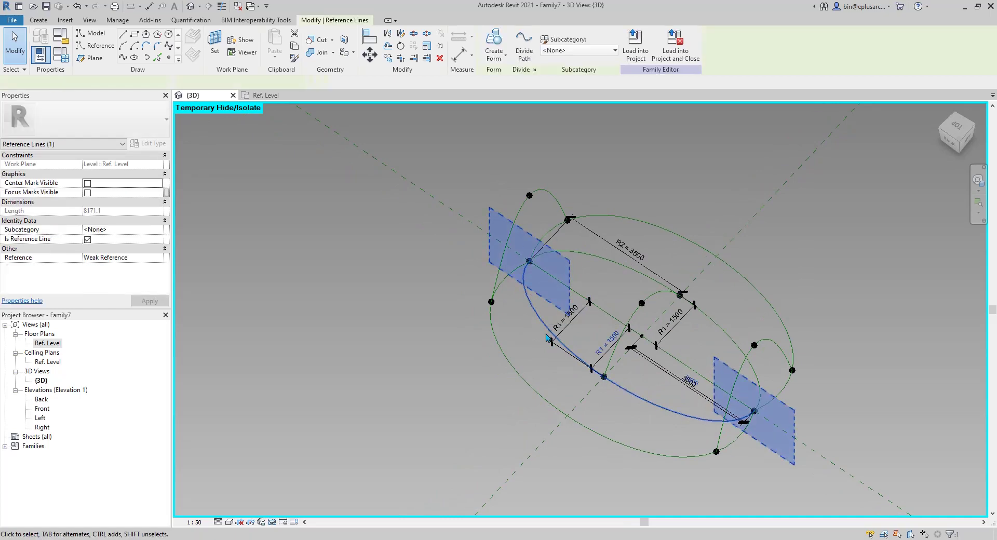
{"action": "left_click", "coordinate": [503, 350], "text": "ctrl"}
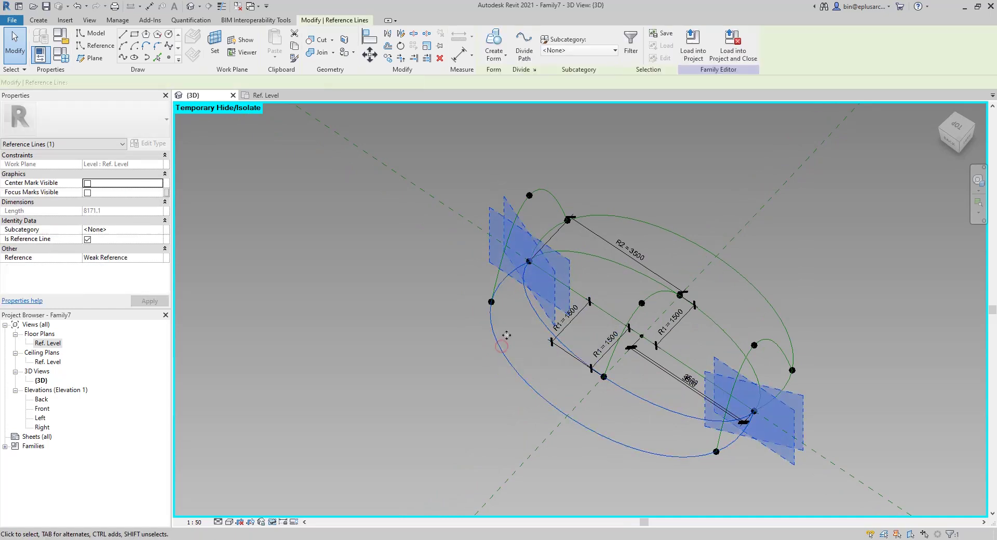
{"action": "left_click", "coordinate": [487, 59]}
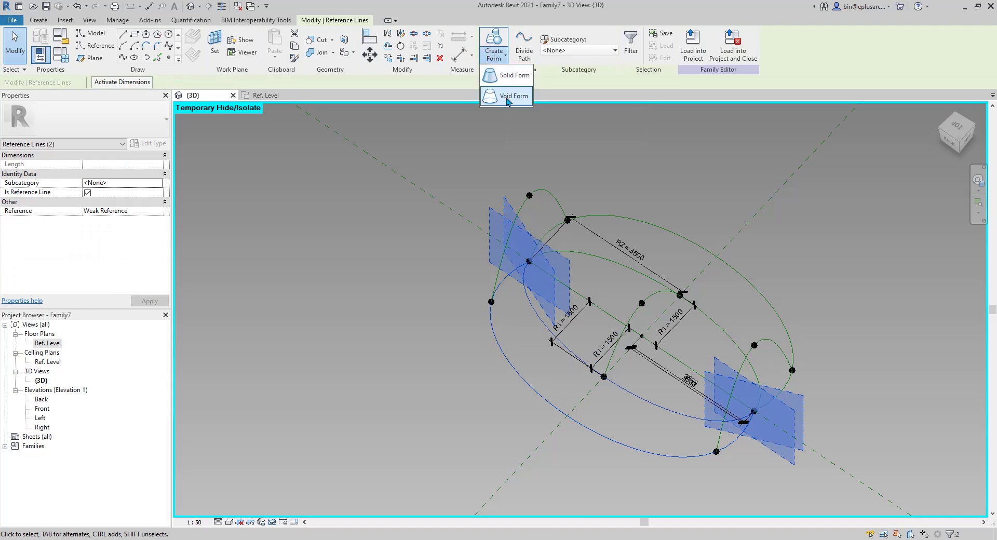
{"action": "left_click", "coordinate": [507, 99]}
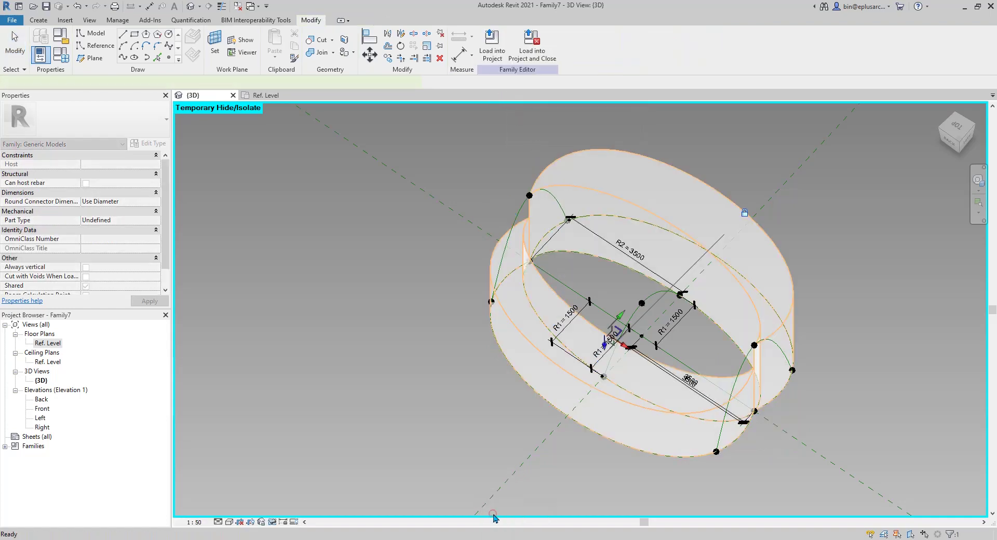
Link the new void form's positive offset to the Height parameter and end the temporary isolation to check the trimmed surface.
{"action": "left_click", "coordinate": [165, 164]}
{"action": "left_click", "coordinate": [589, 273]}
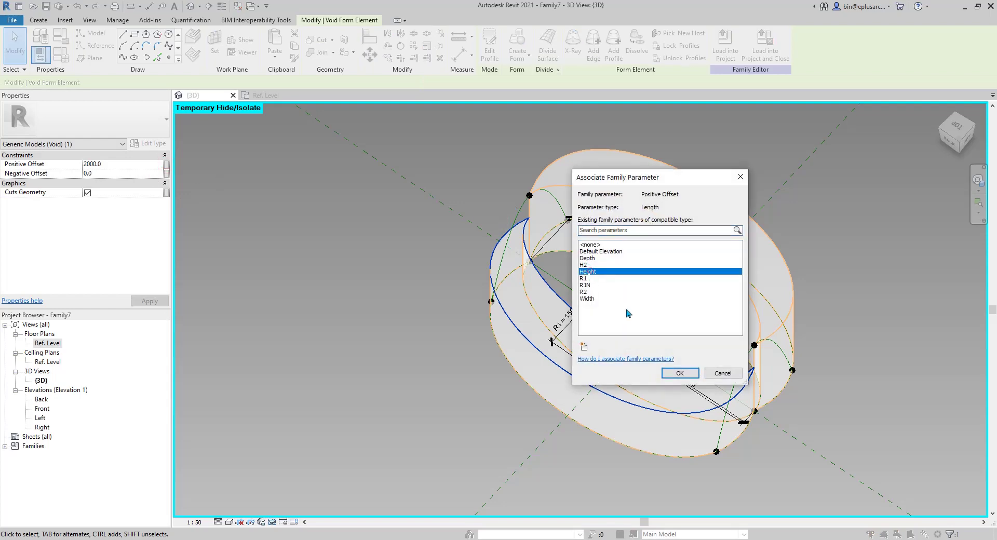
{"action": "left_click", "coordinate": [680, 374]}
{"action": "middle_click_drag", "start_coordinate": [675, 312], "coordinate": [566, 237], "text": "shift"}
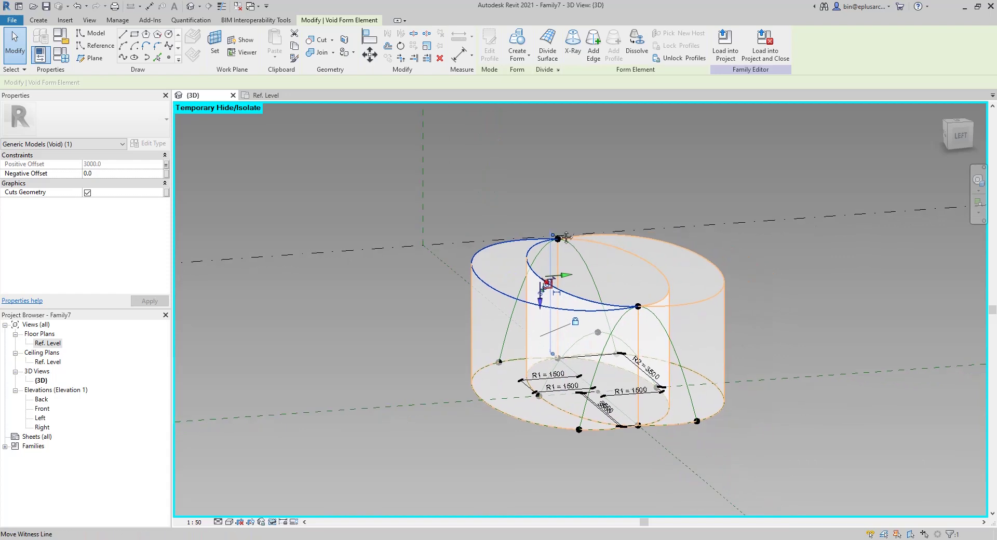
{"action": "key", "text": "r"}
{"action": "scroll", "coordinate": [700, 256], "scroll_direction": "down", "scroll_amount": 1}
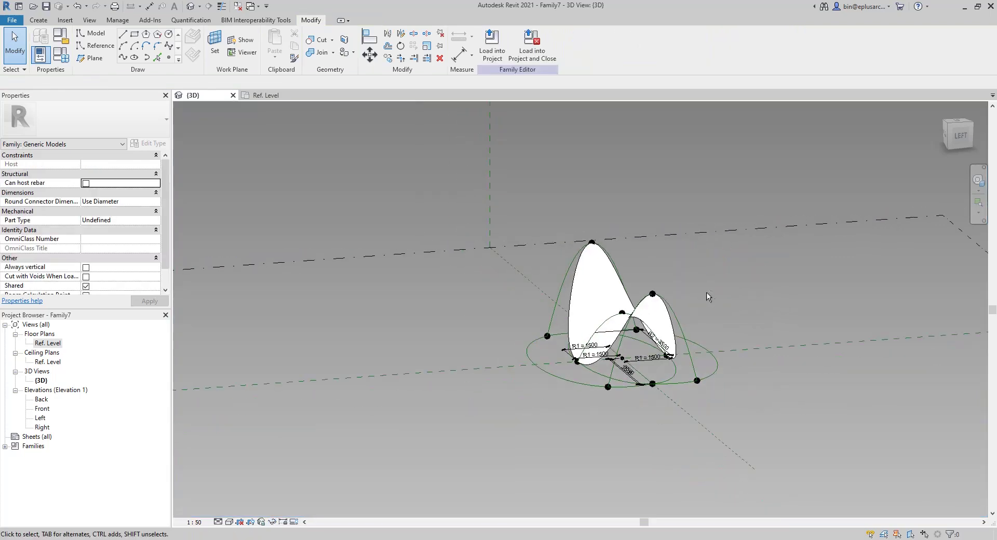
{"action": "middle_click_drag", "start_coordinate": [708, 296], "coordinate": [786, 414], "text": "shift"}
{"action": "scroll", "coordinate": [662, 329], "scroll_direction": "up", "scroll_amount": 2}
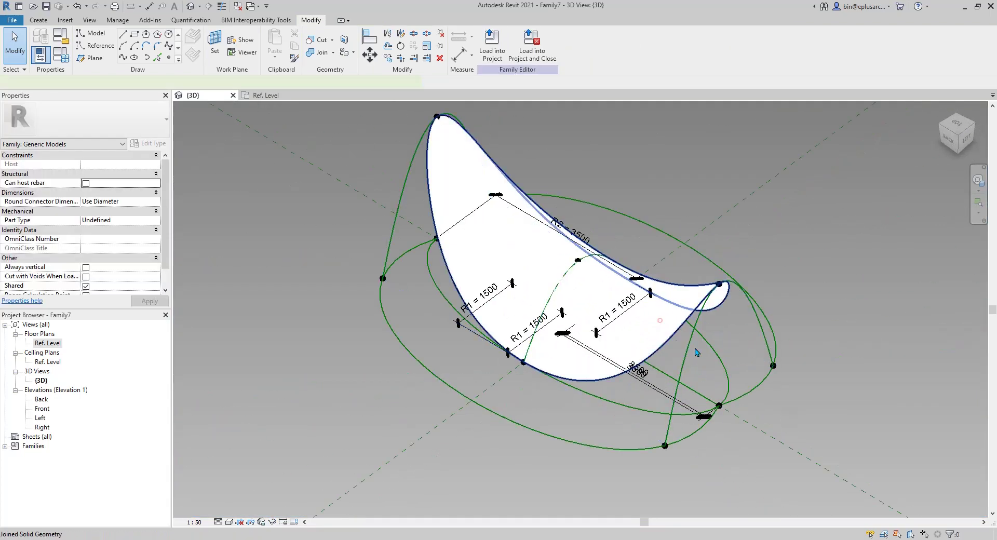
{"action": "middle_click_drag", "start_coordinate": [697, 352], "coordinate": [408, 233], "text": "shift"}
{"action": "key", "text": "Escape"}
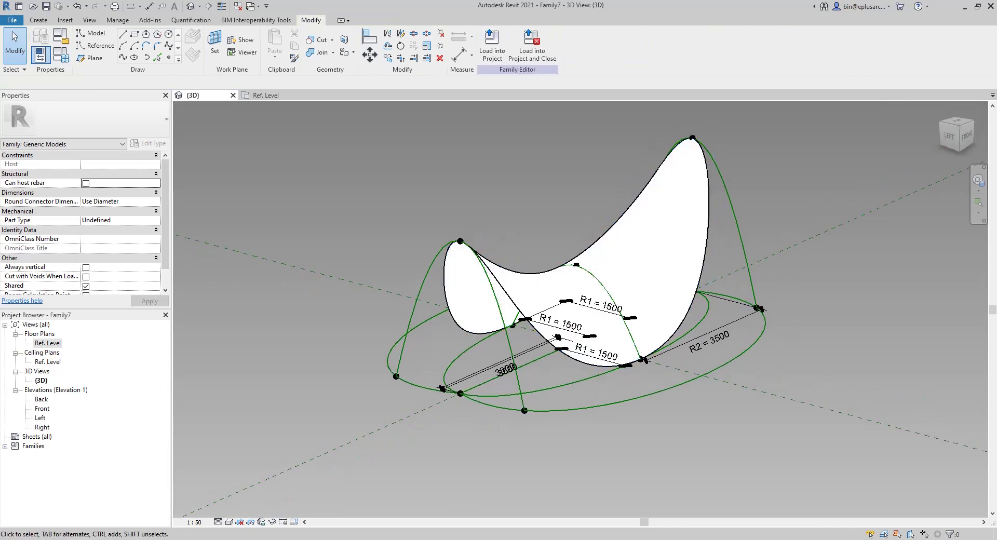
{"action": "key", "text": "alt+Tab"}
{"action": "left_click", "coordinate": [414, 320]}
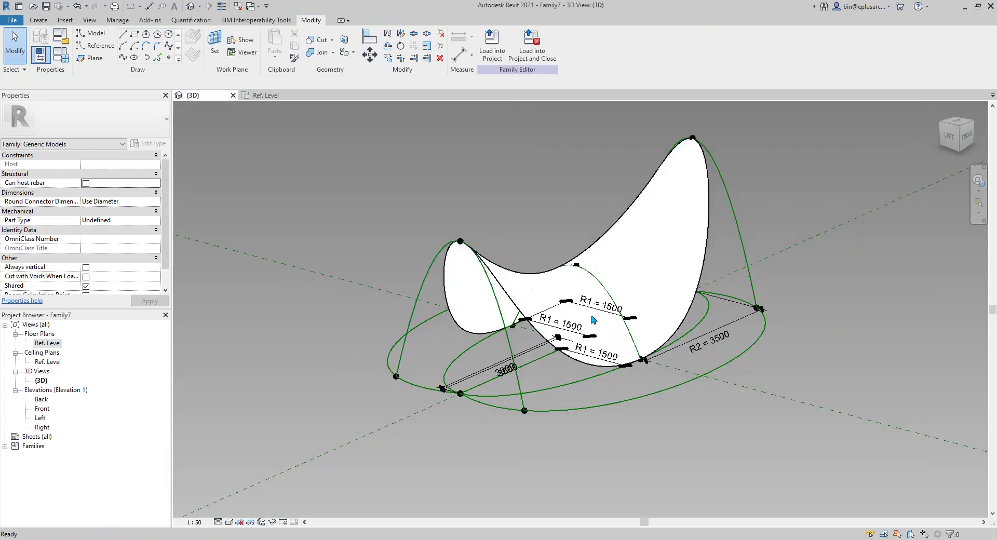
{"action": "middle_click_drag", "start_coordinate": [578, 308], "coordinate": [576, 367], "text": "shift"}
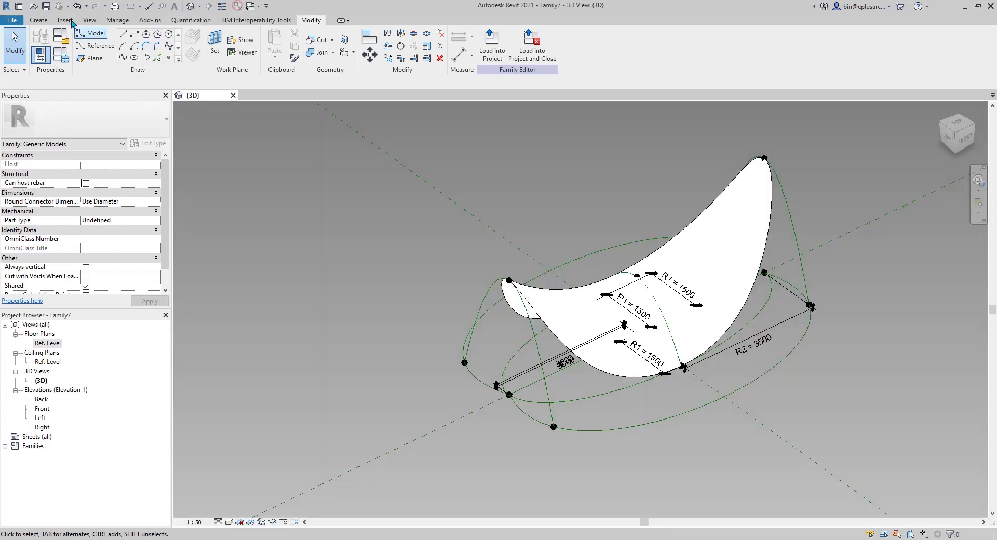
Create a new project from the defaultAUSENU template.
{"action": "left_click", "coordinate": [12, 20]}
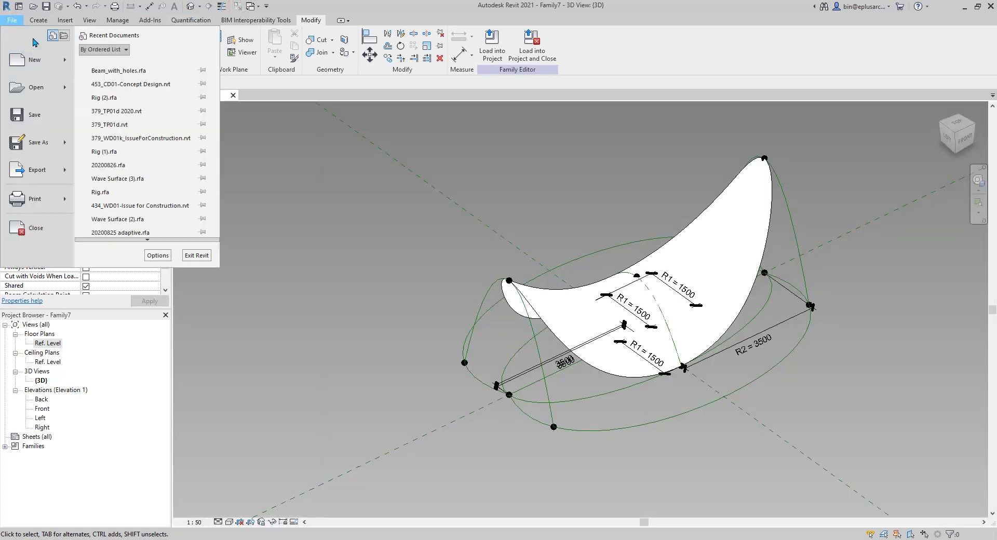
{"action": "left_click", "coordinate": [426, 200]}
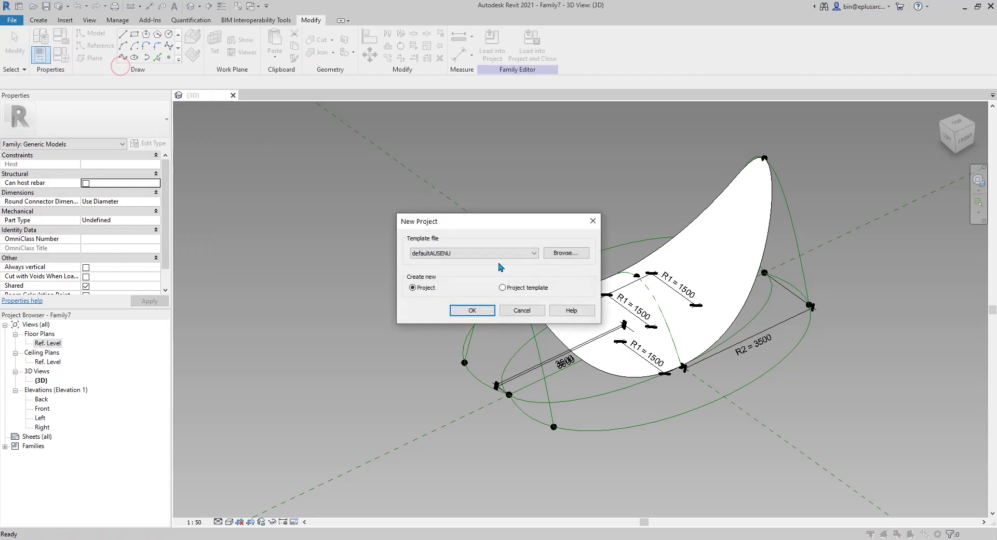
{"action": "left_click", "coordinate": [508, 253]}
{"action": "left_click", "coordinate": [469, 311]}
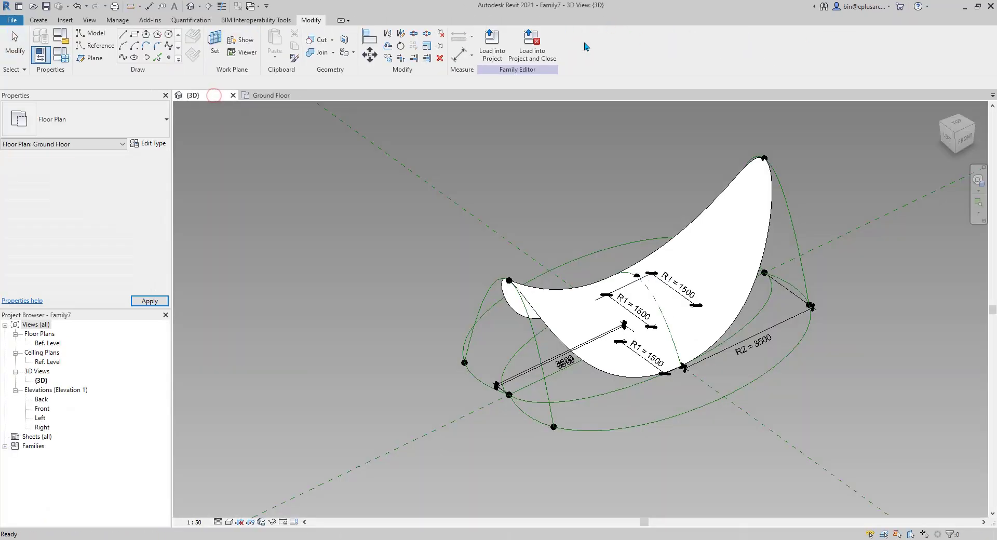
Load the shade family into the new project, placing one instance in the Ground Floor plan, and show it in a shaded 3D view.
{"action": "left_click", "coordinate": [492, 44]}
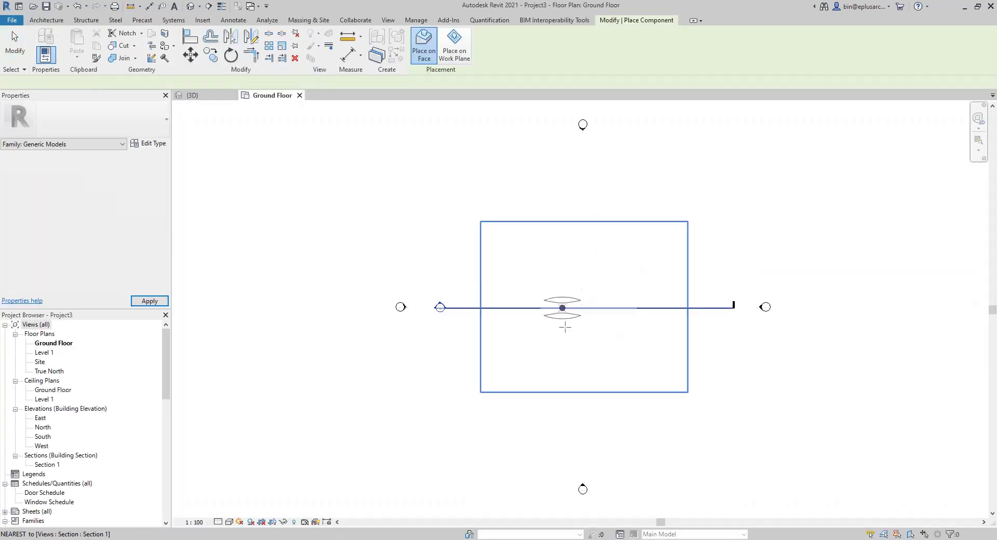
{"action": "key", "text": "Escape"}
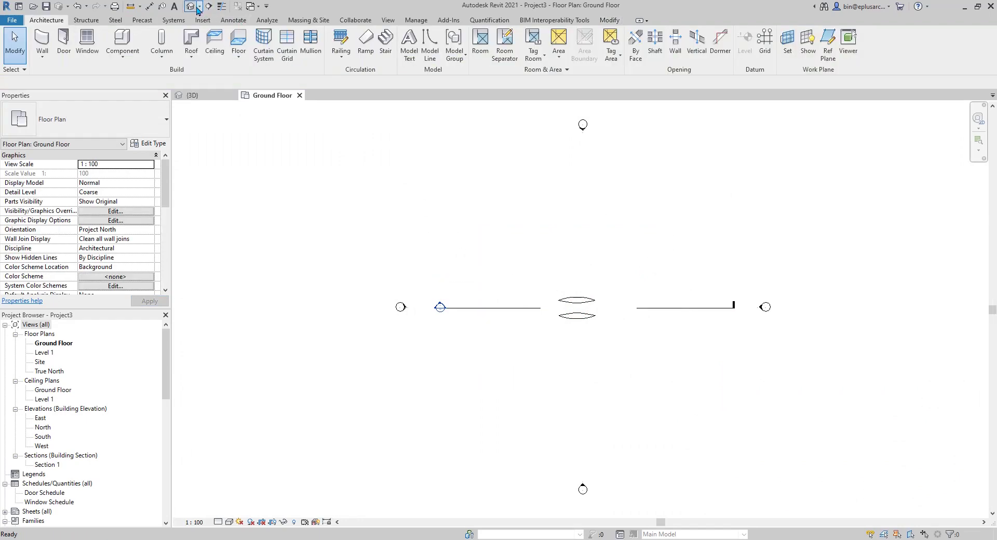
{"action": "left_click", "coordinate": [191, 6]}
{"action": "scroll", "coordinate": [555, 248], "scroll_direction": "up", "scroll_amount": 2}
{"action": "key", "text": "s"}
{"action": "key", "text": "d"}
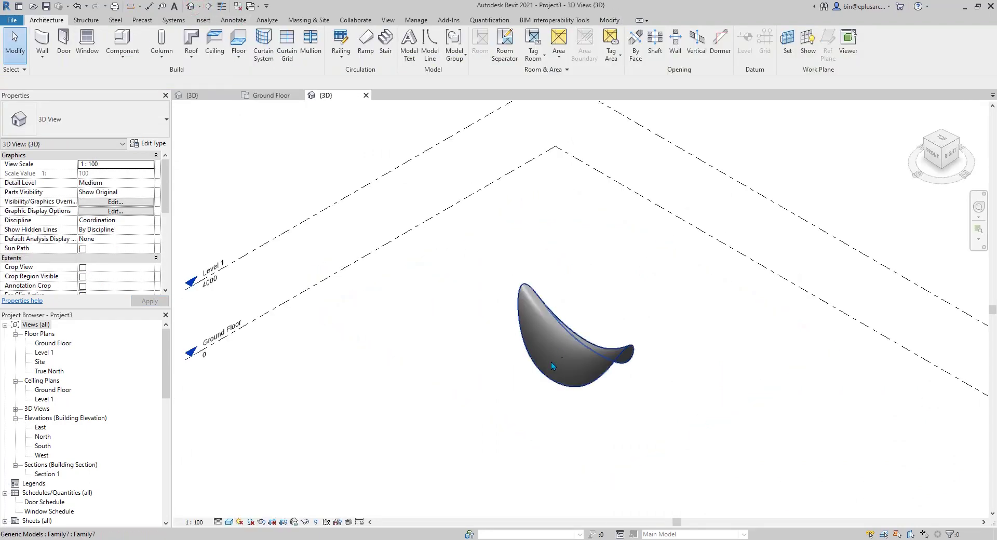
Select the placed shade to check its instance parameters and open its family for editing.
{"action": "mouse_move", "coordinate": [550, 363]}
{"action": "middle_mouse_down", "text": "shift"}
{"action": "mouse_move", "coordinate": [754, 354]}
{"action": "mouse_move", "coordinate": [815, 340]}
{"action": "middle_mouse_up", "text": "shift"}
{"action": "scroll", "coordinate": [603, 365], "scroll_direction": "up", "scroll_amount": 2}
{"action": "left_click", "coordinate": [603, 368]}
{"action": "middle_click_drag", "start_coordinate": [603, 369], "coordinate": [680, 326]}
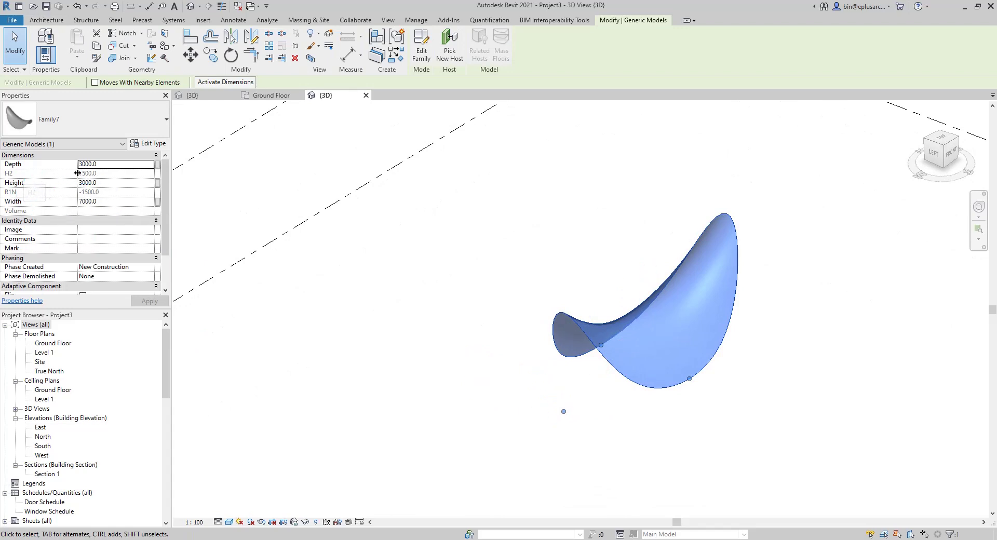
{"action": "left_click", "coordinate": [421, 46]}
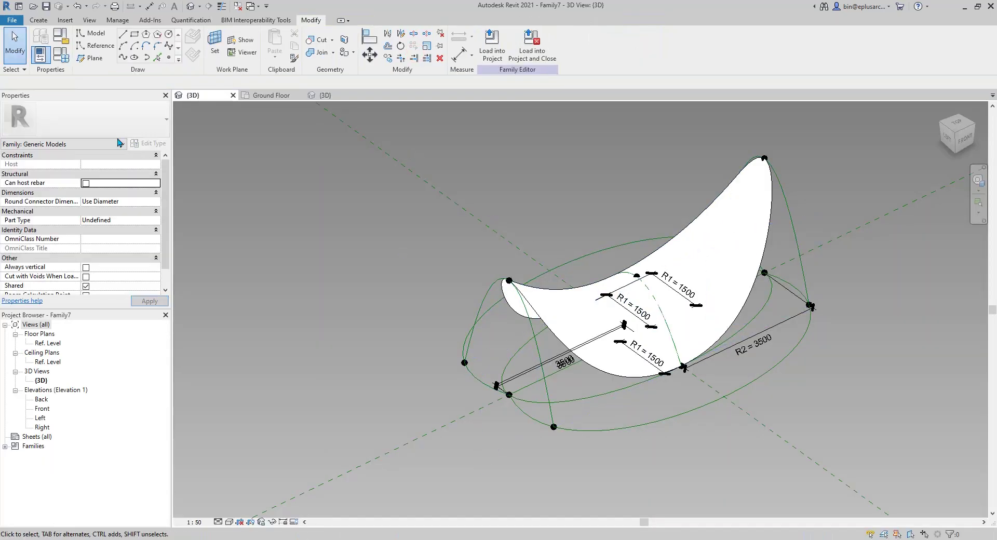
Regroup the H2 family parameter from Dimensions to Other.
{"action": "left_click", "coordinate": [62, 55]}
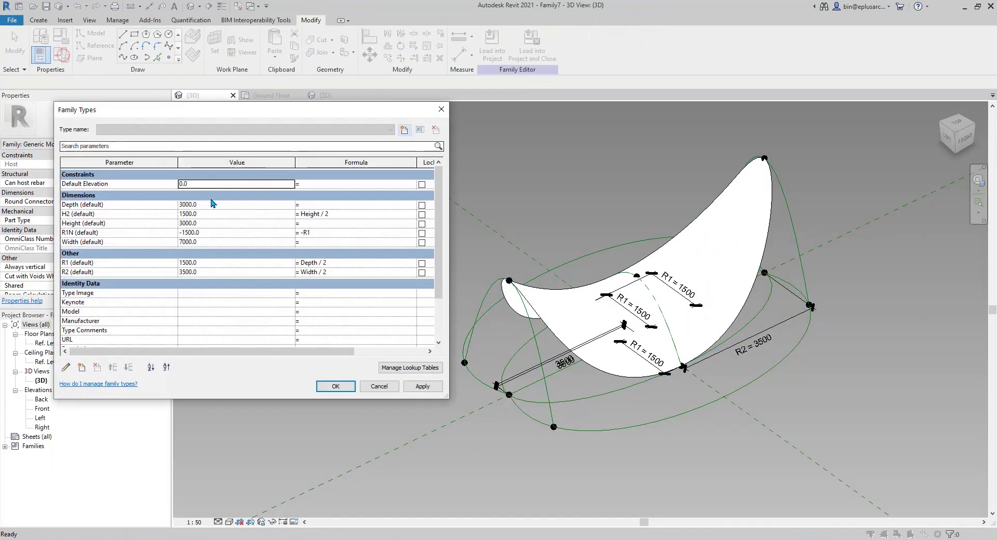
{"action": "left_click", "coordinate": [99, 217]}
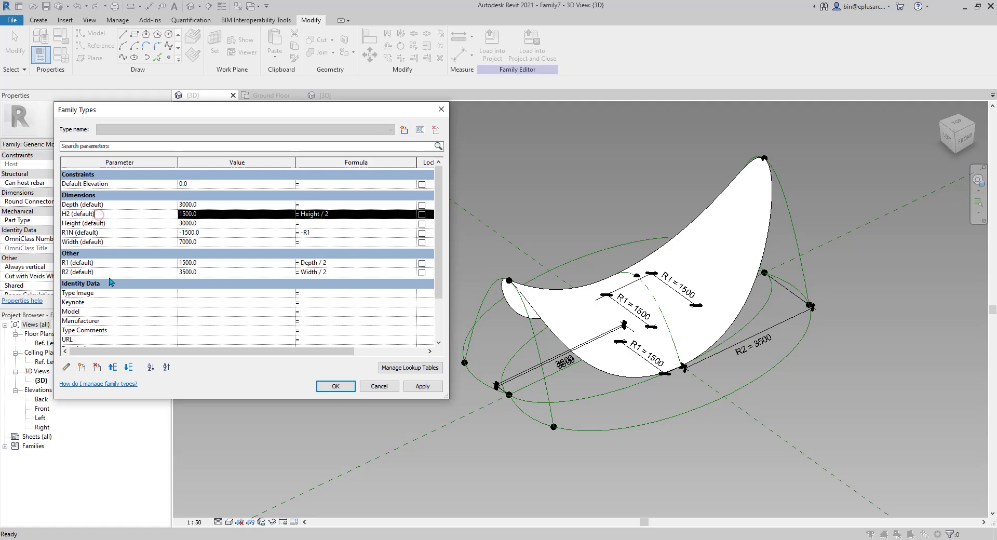
{"action": "left_click", "coordinate": [66, 367]}
{"action": "left_click", "coordinate": [164, 306]}
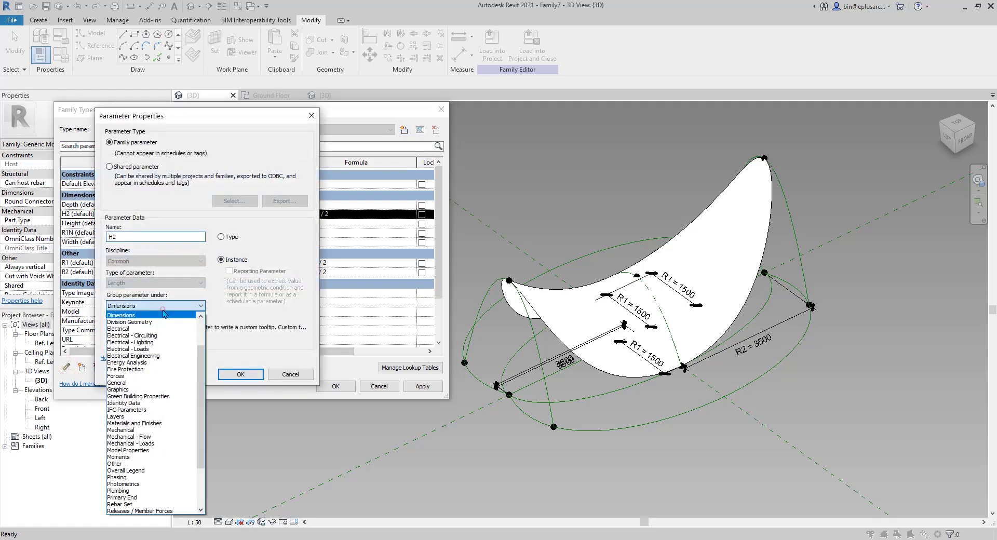
{"action": "left_click", "coordinate": [150, 463]}
{"action": "left_click", "coordinate": [240, 375]}
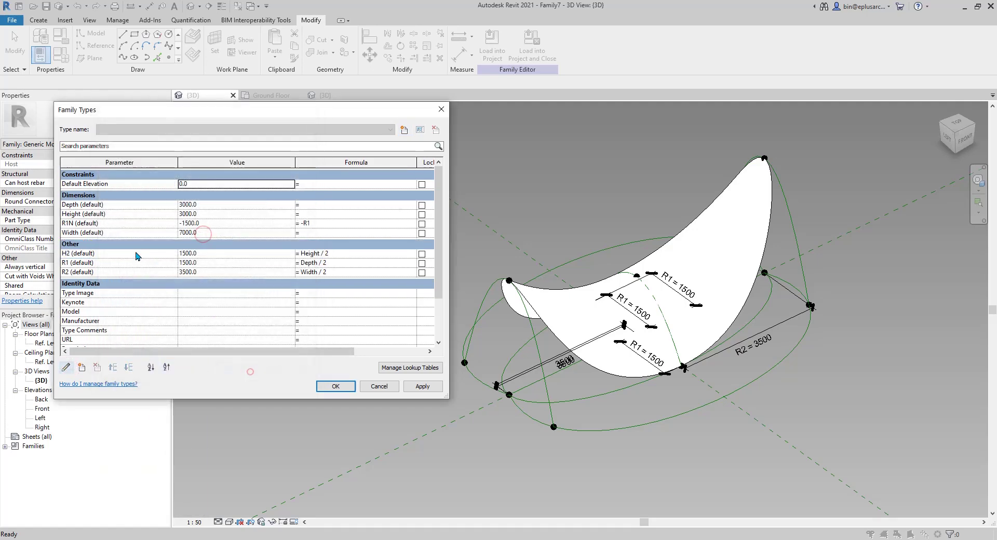
Regroup the R1N family parameter under Other and accept the family type changes.
{"action": "left_click", "coordinate": [311, 223]}
{"action": "left_click", "coordinate": [66, 369]}
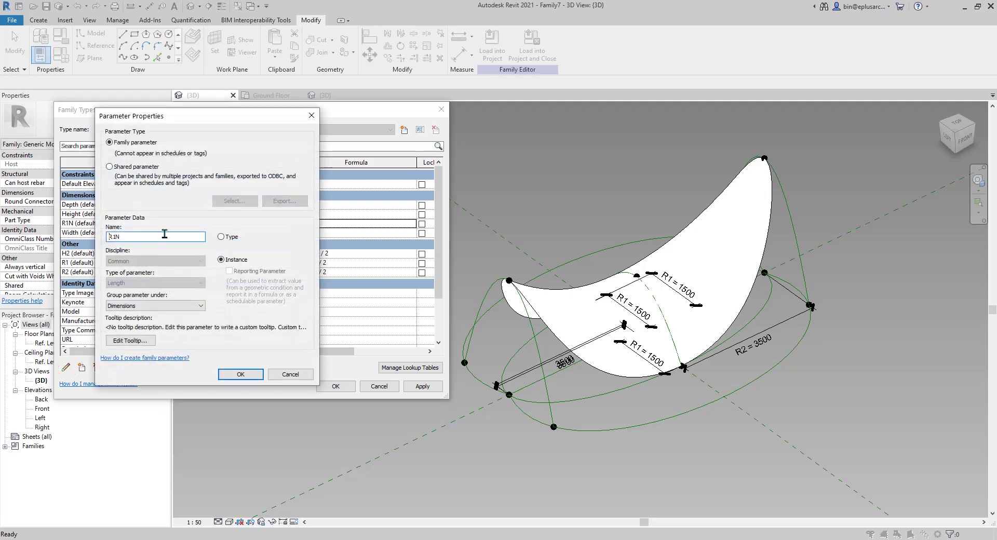
{"action": "left_click", "coordinate": [173, 306]}
{"action": "left_click", "coordinate": [151, 463]}
{"action": "left_click", "coordinate": [240, 374]}
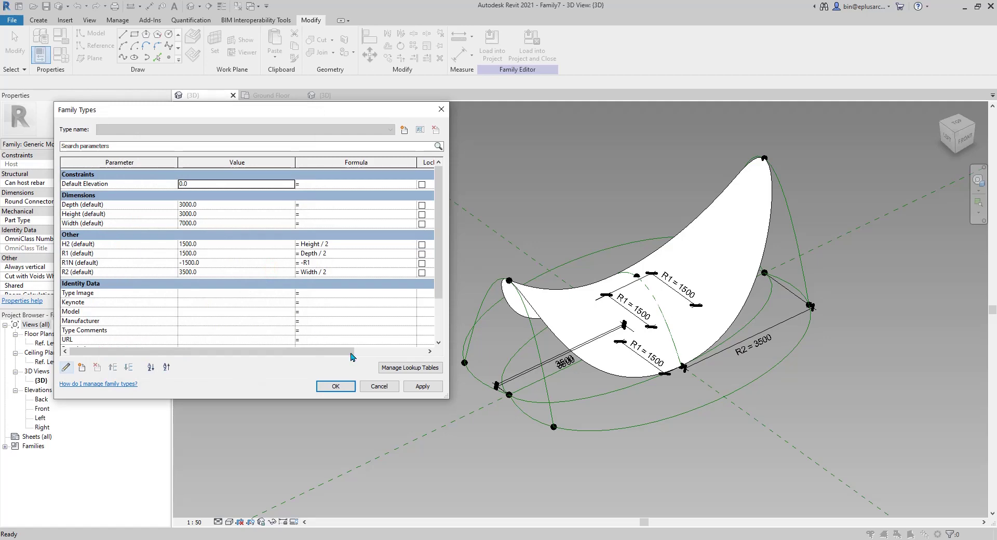
{"action": "left_click", "coordinate": [349, 391]}
Reload the family into the project, overwriting the existing version and its parameter values, and check the selected instance's parameter groups.
{"action": "left_click", "coordinate": [530, 50]}
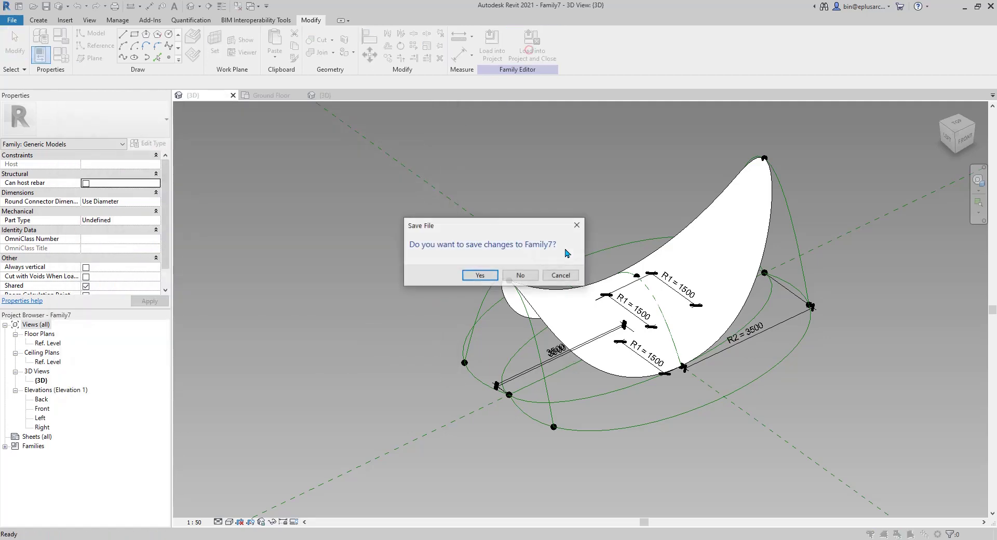
{"action": "key", "text": "Escape"}
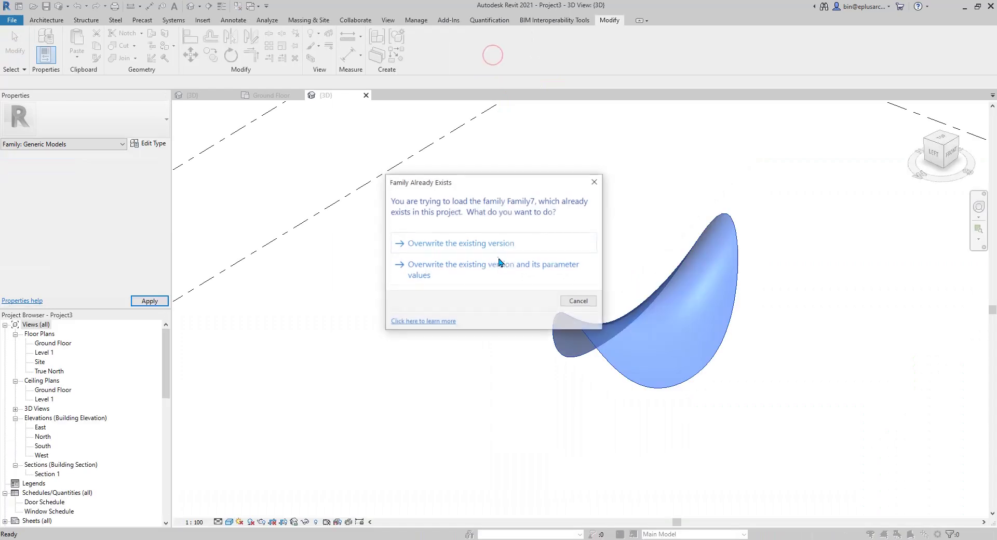
{"action": "left_click", "coordinate": [503, 264]}
{"action": "left_click", "coordinate": [592, 329]}
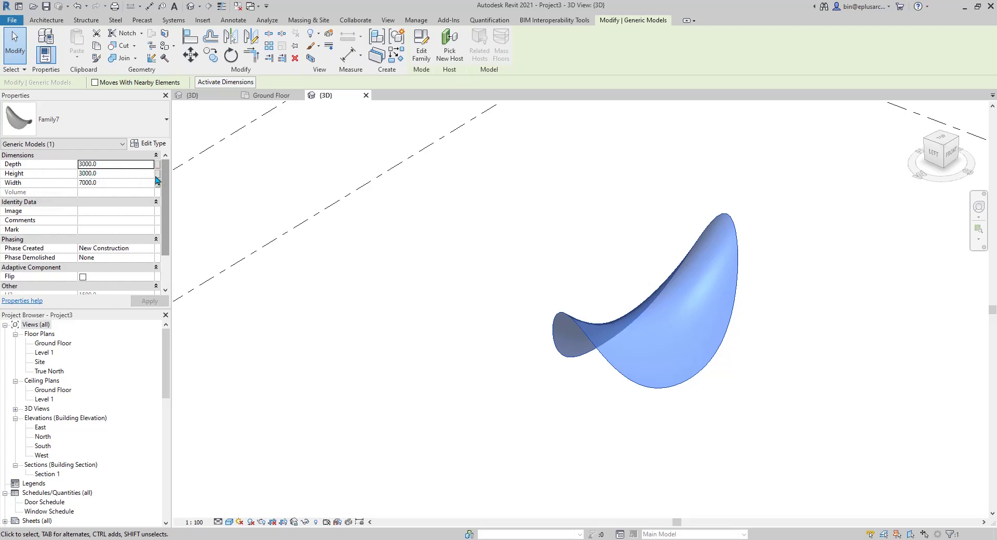
{"action": "left_click_drag", "start_coordinate": [167, 180], "coordinate": [102, 264]}
{"action": "left_click_drag", "start_coordinate": [164, 224], "coordinate": [165, 259]}
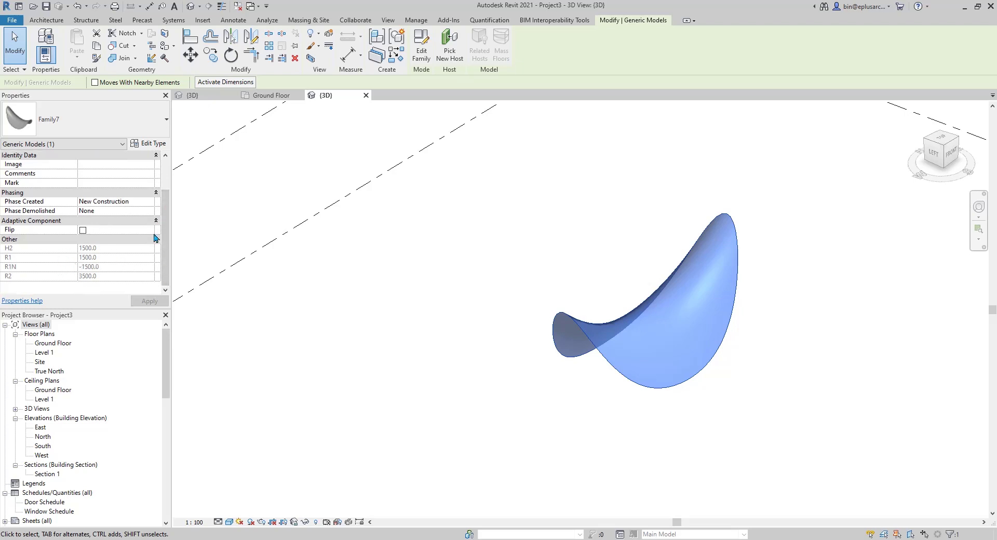
{"action": "left_click_drag", "start_coordinate": [166, 229], "coordinate": [175, 198]}
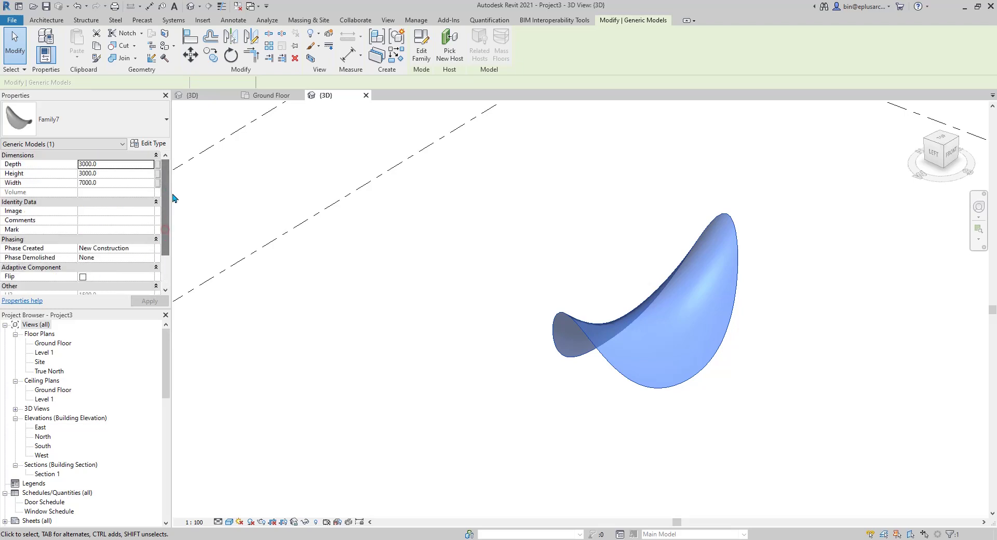
Set the shade instance's Depth to 5000, Height to 2000 and Width to 6000.
{"action": "left_click", "coordinate": [107, 164]}
{"action": "type", "text": "5000"}
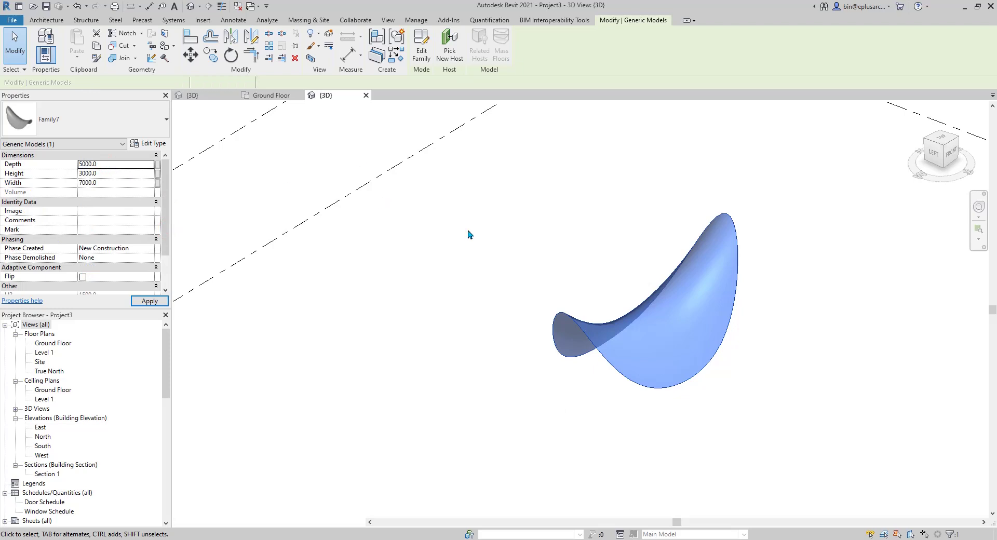
{"action": "left_click", "coordinate": [115, 176]}
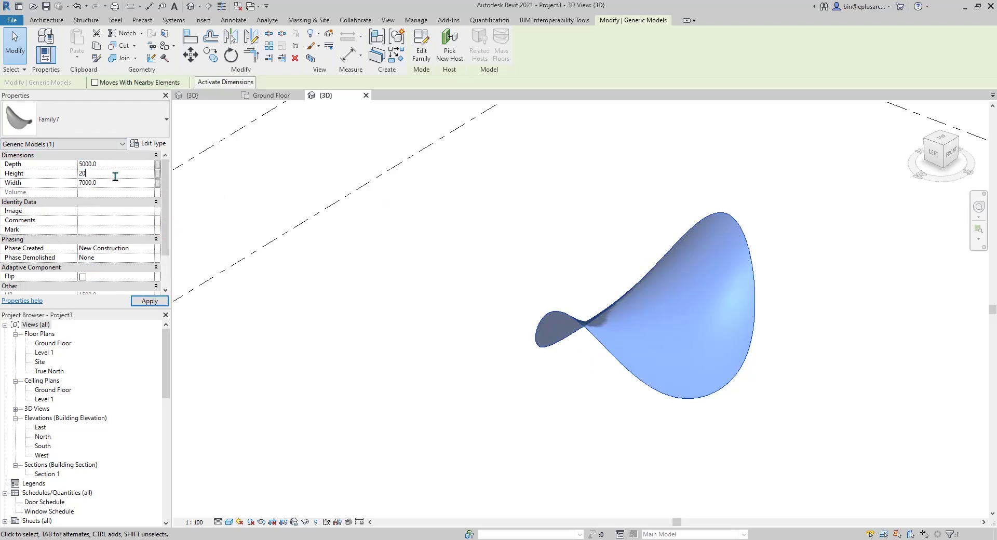
{"action": "left_click", "coordinate": [122, 186]}
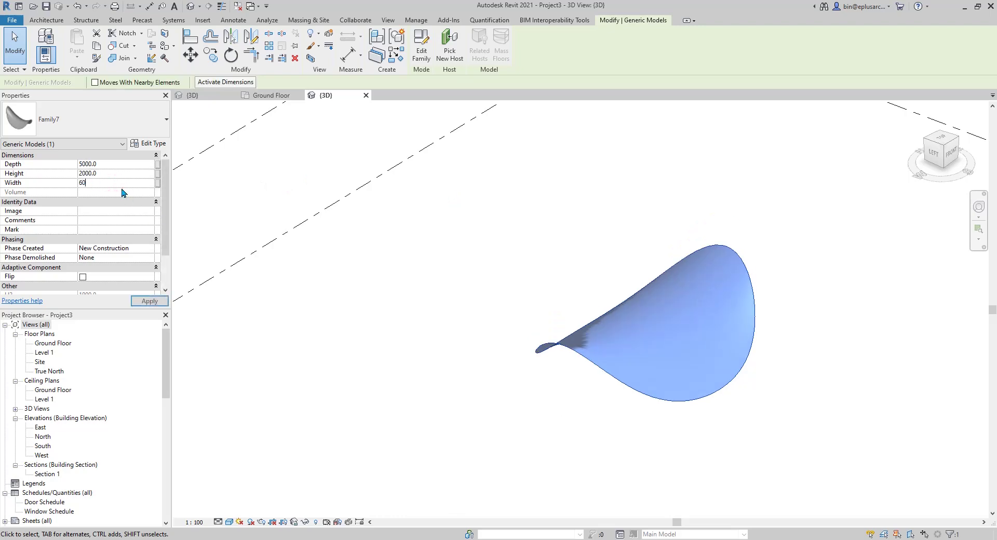
{"action": "middle_click_drag", "start_coordinate": [663, 279], "coordinate": [692, 385], "text": "shift"}
Bring up the annotated Pringles snip in Snipping Tool and compare it with the resized shade.
{"action": "left_click", "coordinate": [347, 539]}
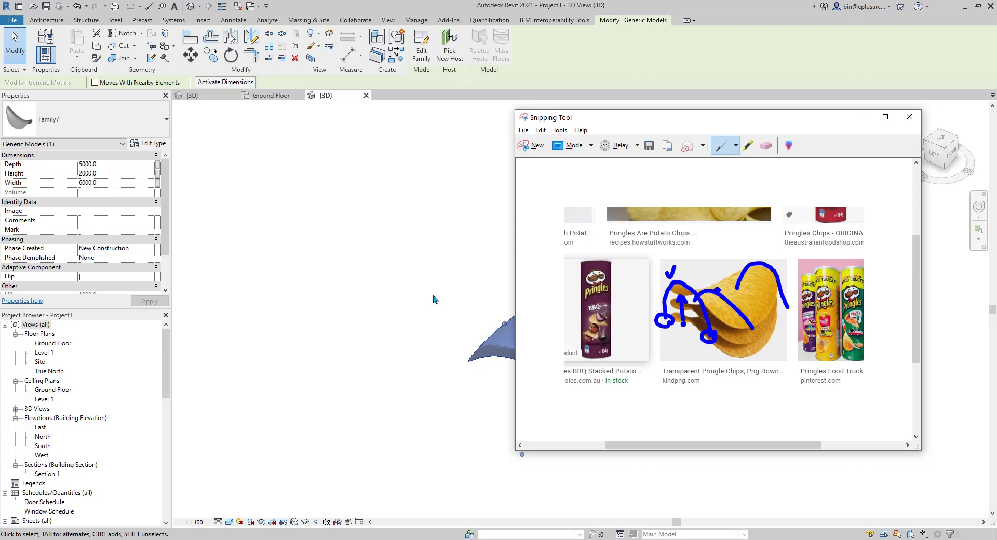
{"action": "middle_click_drag", "start_coordinate": [468, 315], "coordinate": [431, 290]}
{"action": "key", "text": "Escape"}
Open the placed shade's family for editing again.
{"action": "middle_click_drag", "start_coordinate": [635, 374], "coordinate": [587, 354]}
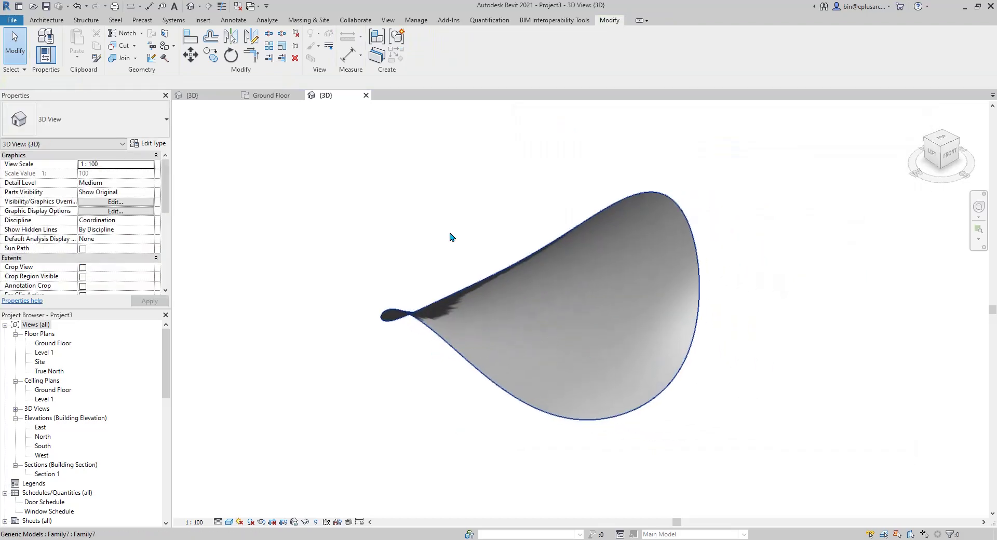
{"action": "left_click", "coordinate": [574, 335]}
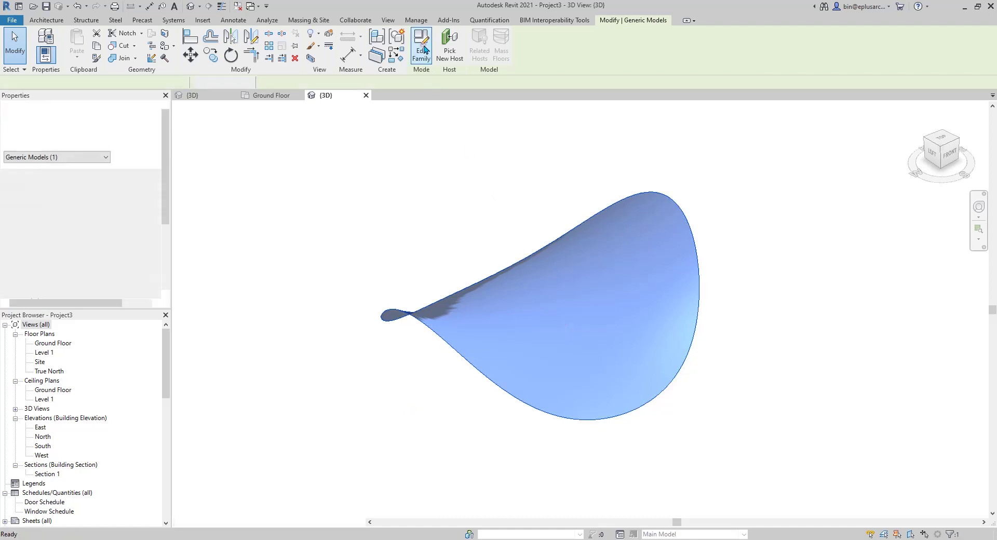
{"action": "left_click", "coordinate": [425, 49]}
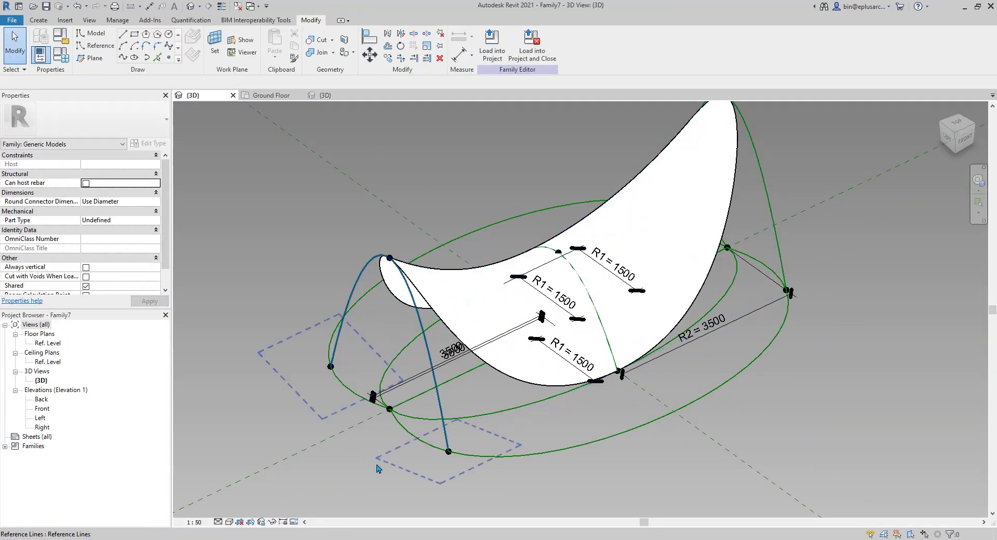
Switch to Chrome and examine the canopy photos in the architecture shade structure image search.
{"action": "mouse_move", "coordinate": [406, 483]}
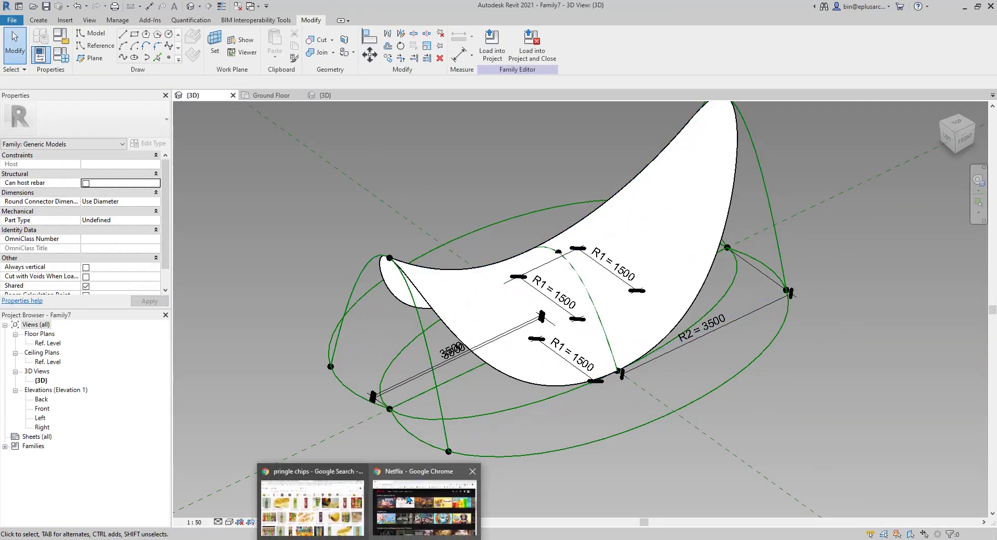
{"action": "left_click", "coordinate": [312, 501]}
{"action": "left_click", "coordinate": [555, 8]}
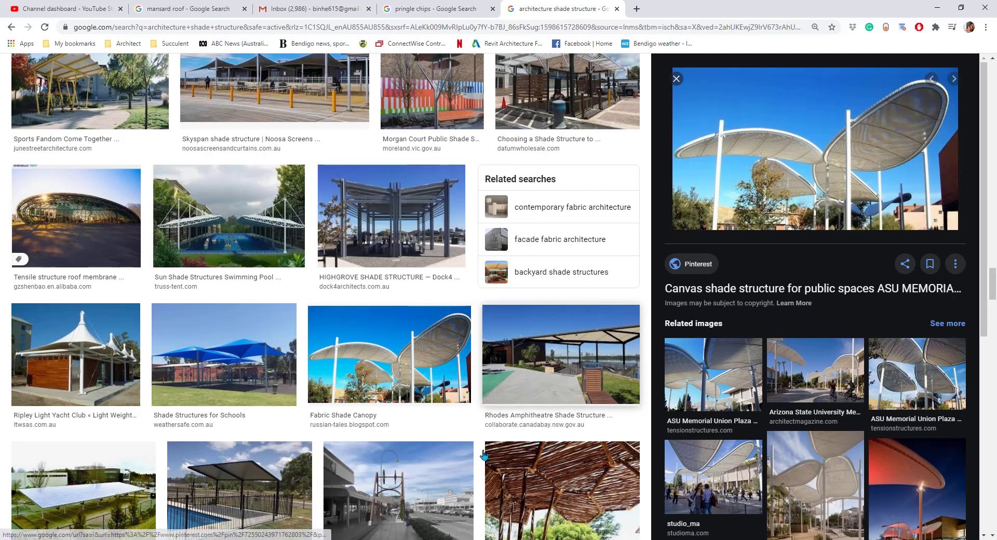
Switch back to Revit and place a reference point on the shade's front edge, drawing on the face.
{"action": "left_click", "coordinate": [318, 537]}
{"action": "scroll", "coordinate": [457, 367], "scroll_direction": "up", "scroll_amount": 1}
{"action": "middle_click_drag", "start_coordinate": [518, 369], "coordinate": [505, 389], "text": "shift"}
{"action": "scroll", "coordinate": [510, 373], "scroll_direction": "up", "scroll_amount": 1}
{"action": "left_click", "coordinate": [170, 58]}
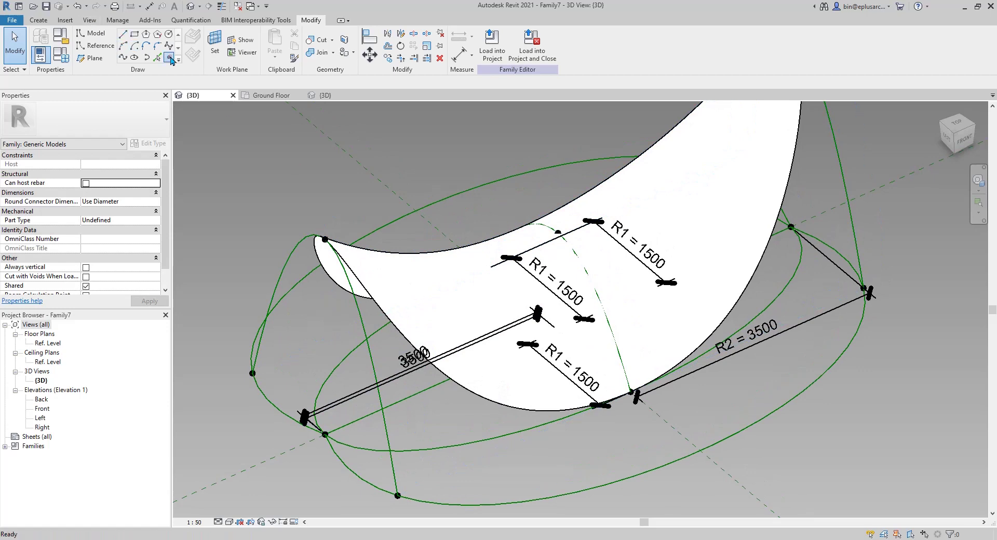
{"action": "left_click", "coordinate": [194, 41]}
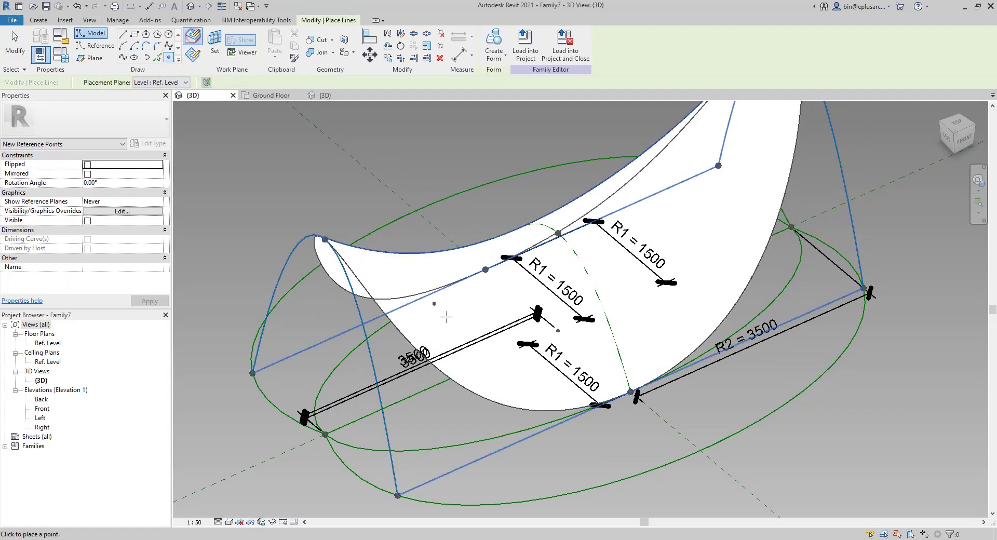
{"action": "left_click", "coordinate": [484, 397]}
{"action": "key", "text": "Escape"}
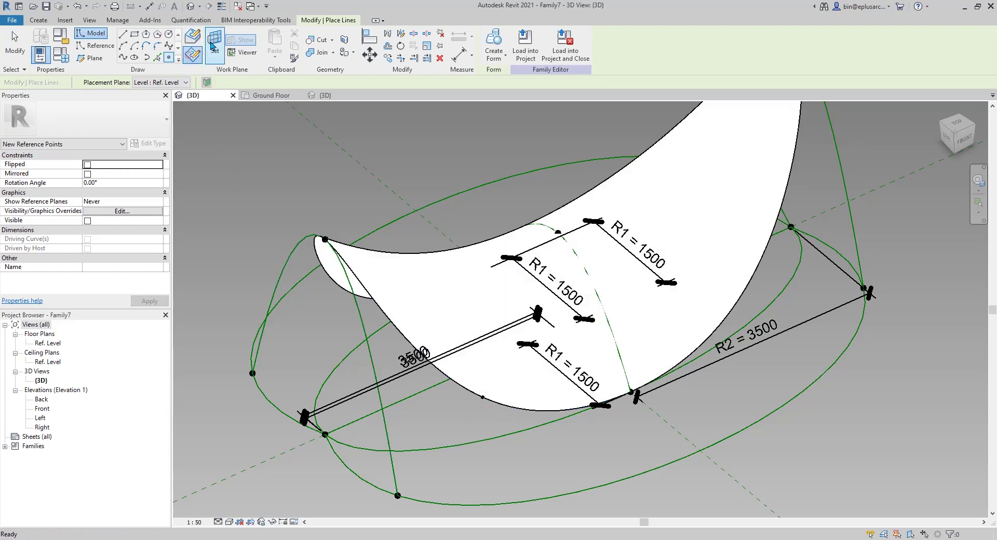
Draw a circle of radius 100 centred on the edge point, using the point's own work plane.
{"action": "left_click", "coordinate": [483, 397]}
{"action": "left_click", "coordinate": [169, 34]}
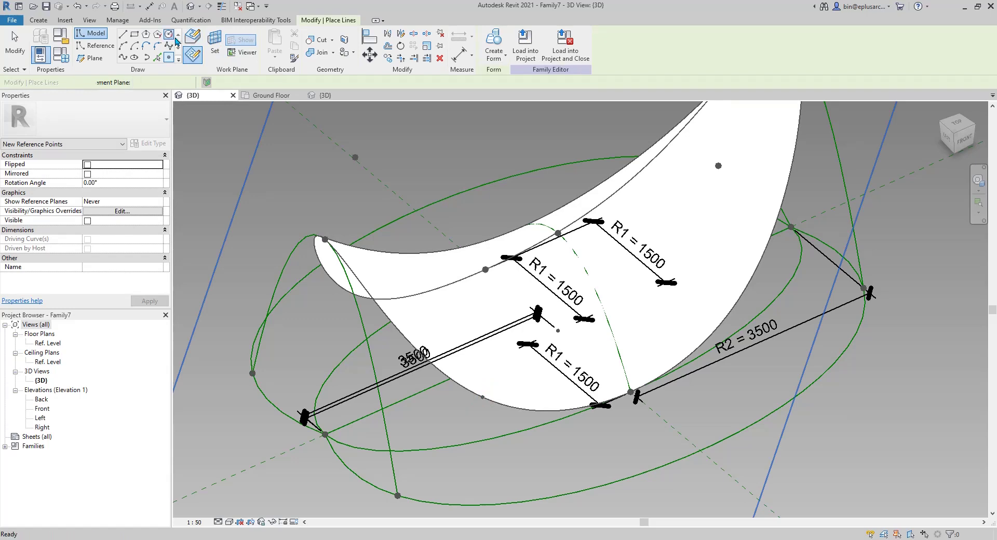
{"action": "left_click", "coordinate": [482, 397]}
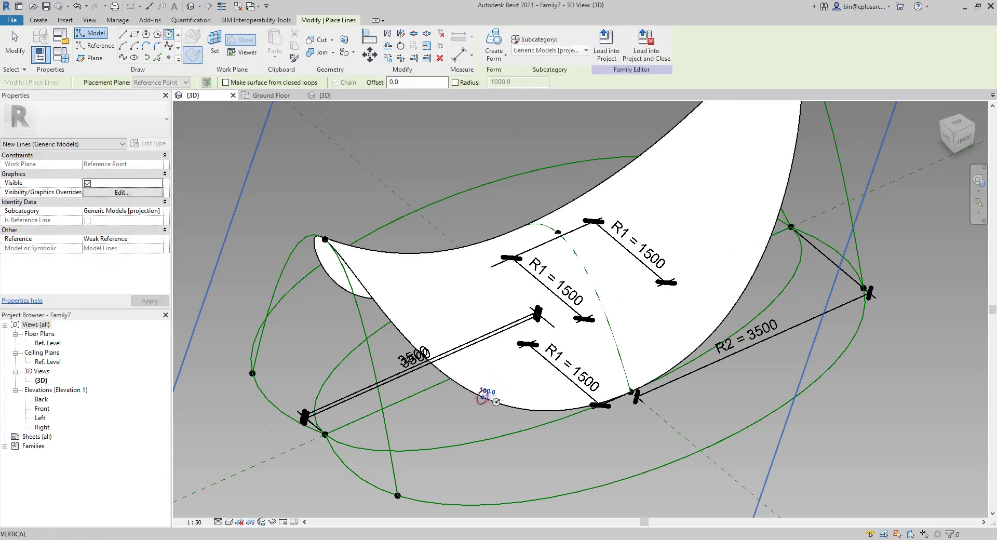
{"action": "scroll", "coordinate": [485, 400], "scroll_direction": "up", "scroll_amount": 4}
{"action": "type", "text": "1"}
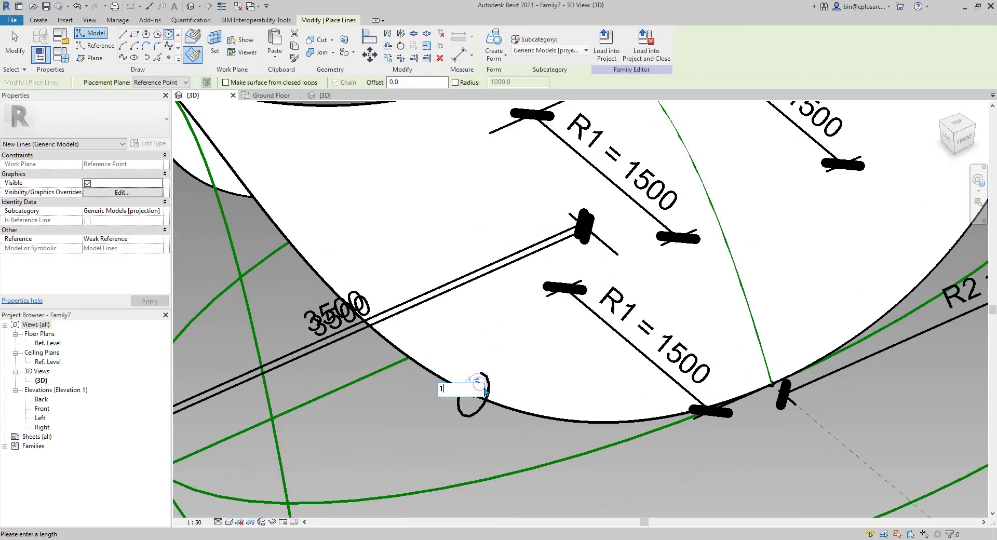
{"action": "type", "text": "00"}
{"action": "key", "text": "Return"}
Set the radius of the circle on the shade's edge to 75.
{"action": "scroll", "coordinate": [470, 397], "scroll_direction": "up", "scroll_amount": 3}
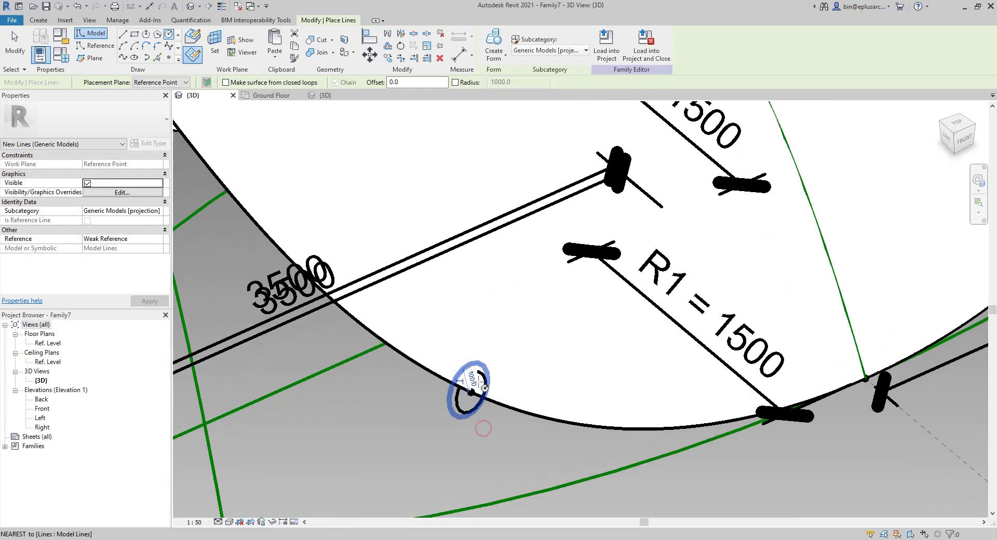
{"action": "left_click", "coordinate": [470, 383]}
{"action": "type", "text": "1"}
{"action": "key", "text": "BackSpace"}
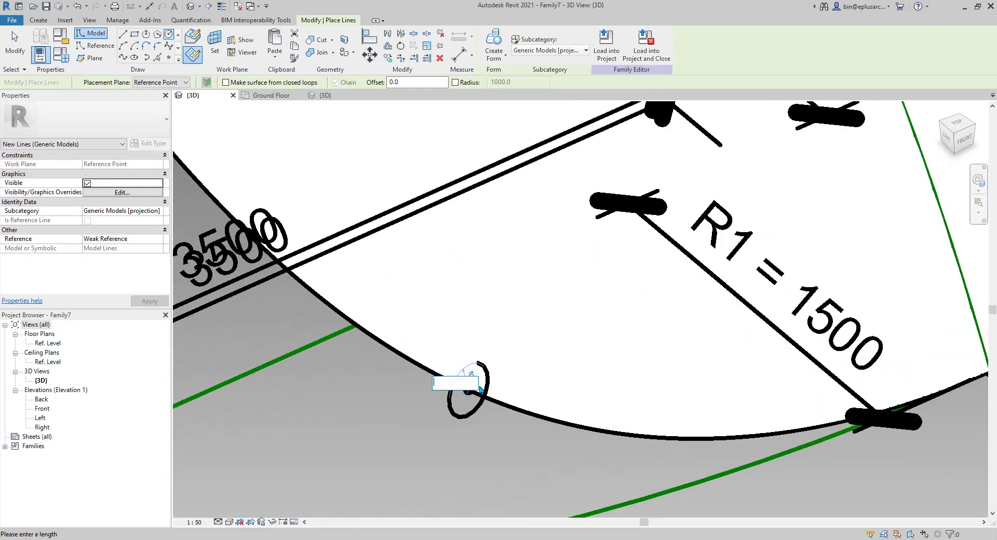
{"action": "type", "text": "75"}
{"action": "key", "text": "Return"}
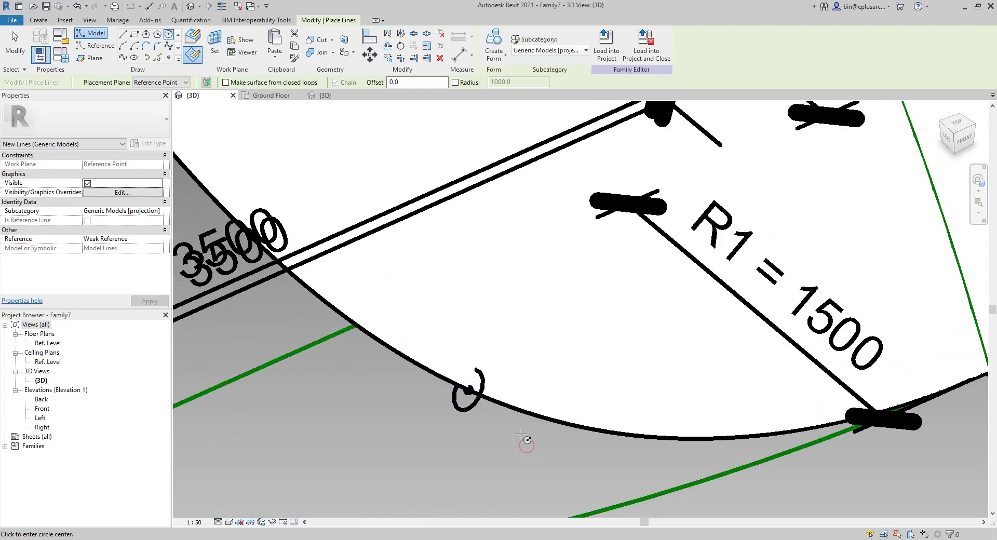
Convert the circle on the shade's edge to a reference line.
{"action": "key", "text": "Escape"}
{"action": "left_click", "coordinate": [470, 393]}
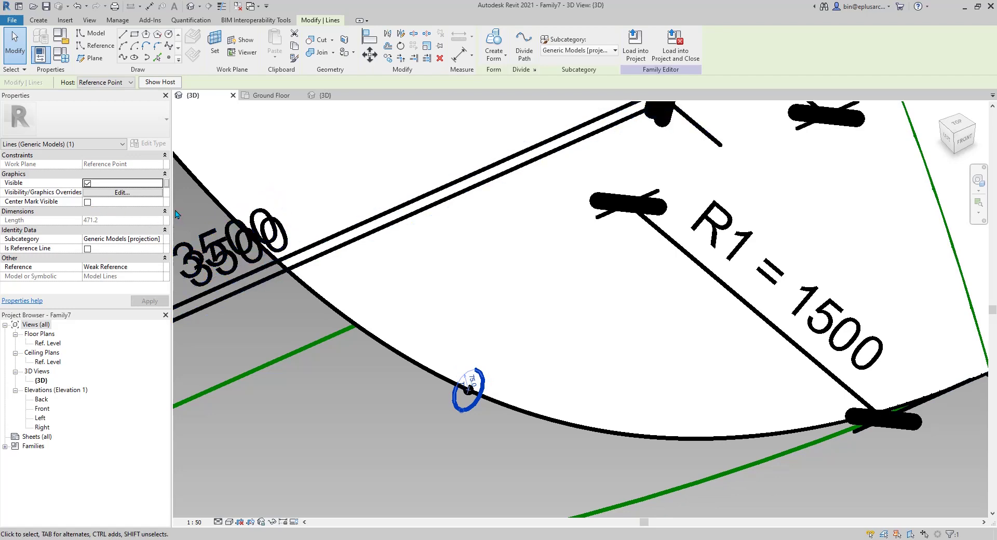
{"action": "left_click", "coordinate": [87, 249]}
{"action": "left_click", "coordinate": [488, 419]}
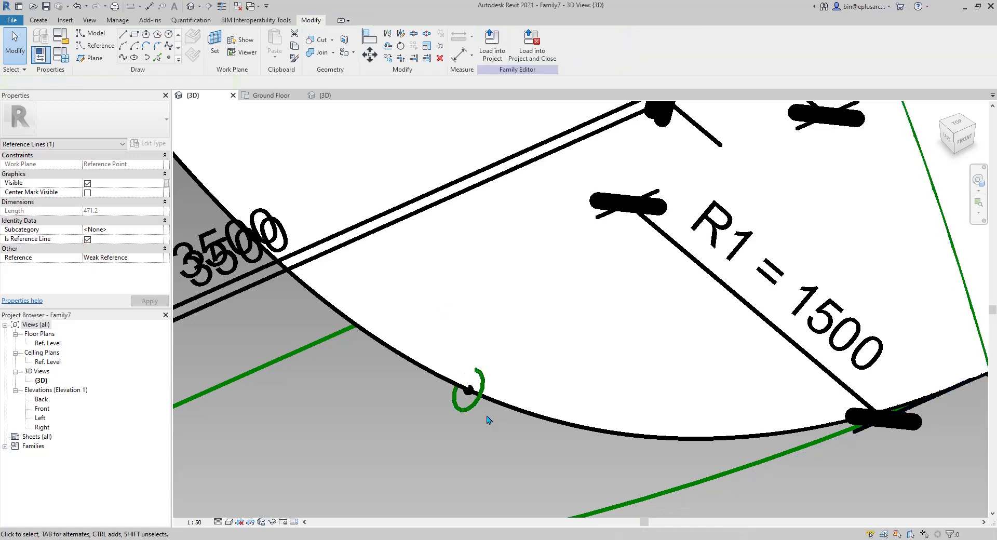
Select both front edge segments of the shade's joined solid geometry.
{"action": "scroll", "coordinate": [488, 420], "scroll_direction": "down", "scroll_amount": 6}
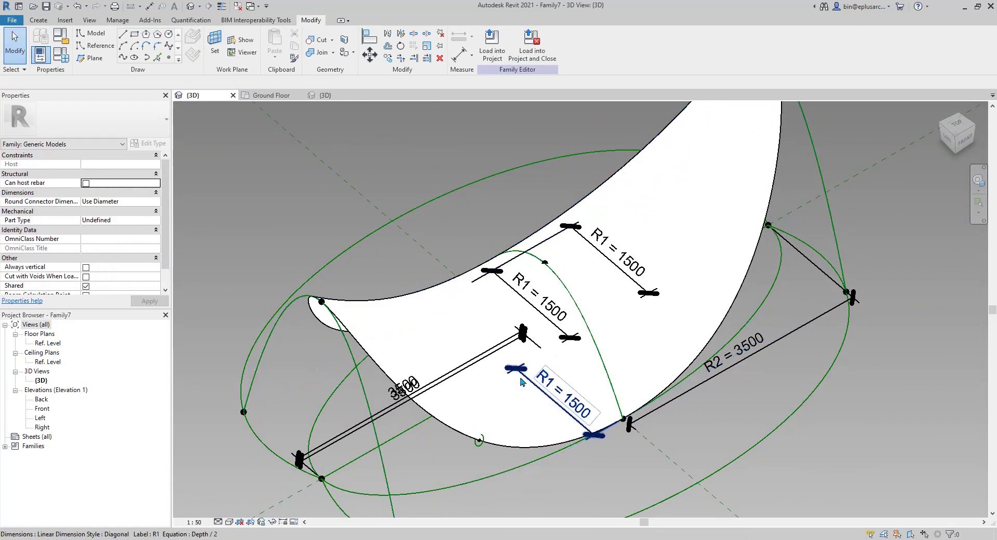
{"action": "scroll", "coordinate": [465, 441], "scroll_direction": "up", "scroll_amount": 3}
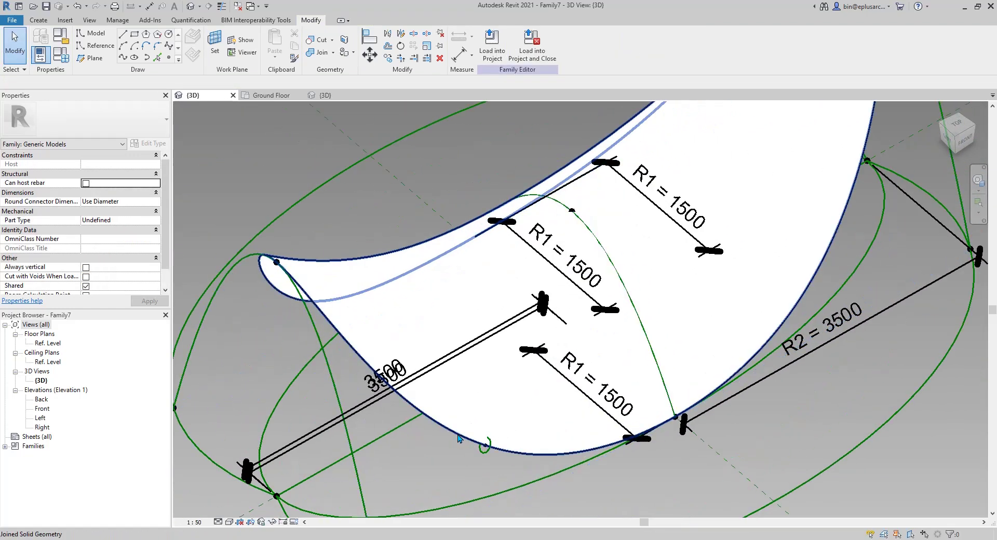
{"action": "middle_click_drag", "start_coordinate": [530, 400], "coordinate": [444, 434], "text": "shift"}
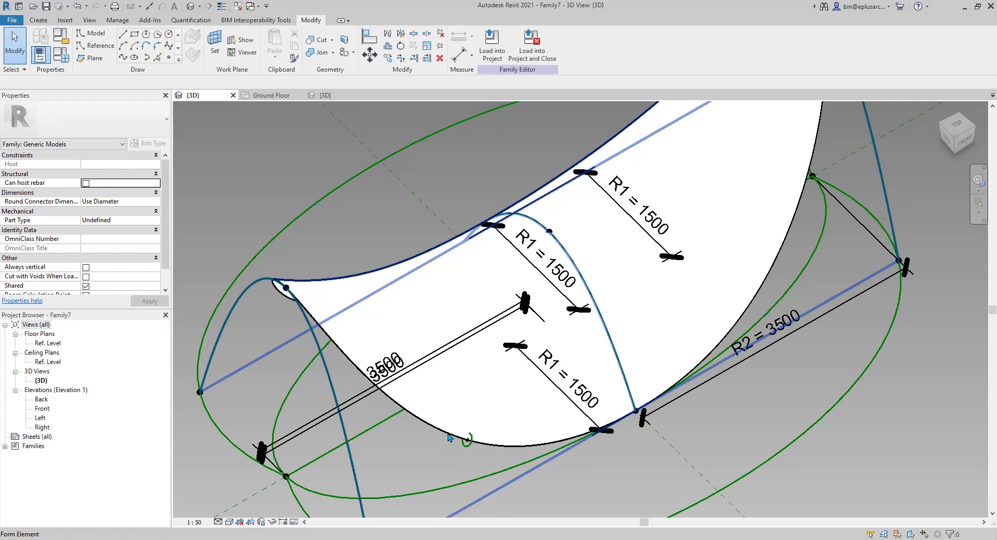
{"action": "key", "text": "Tab"}
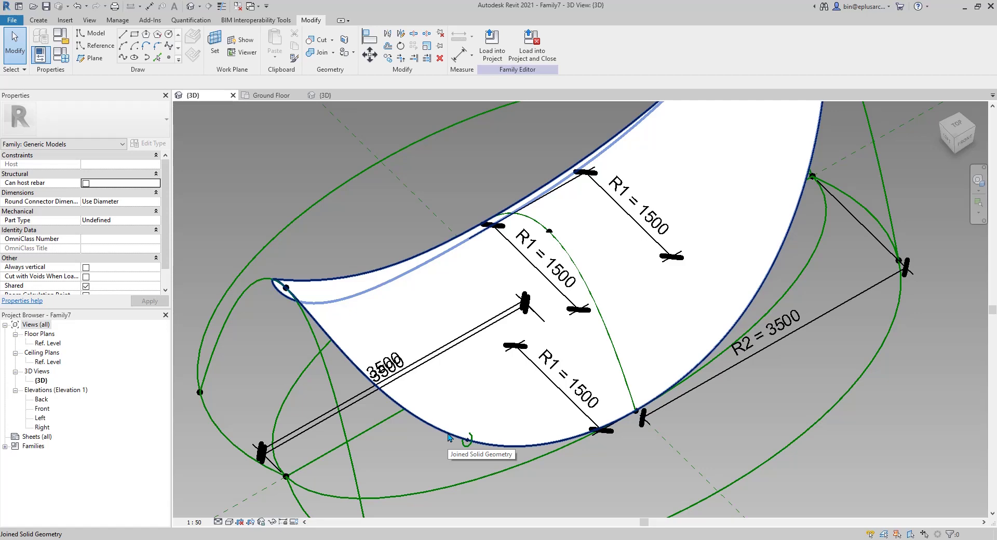
{"action": "key", "text": "Tab"}
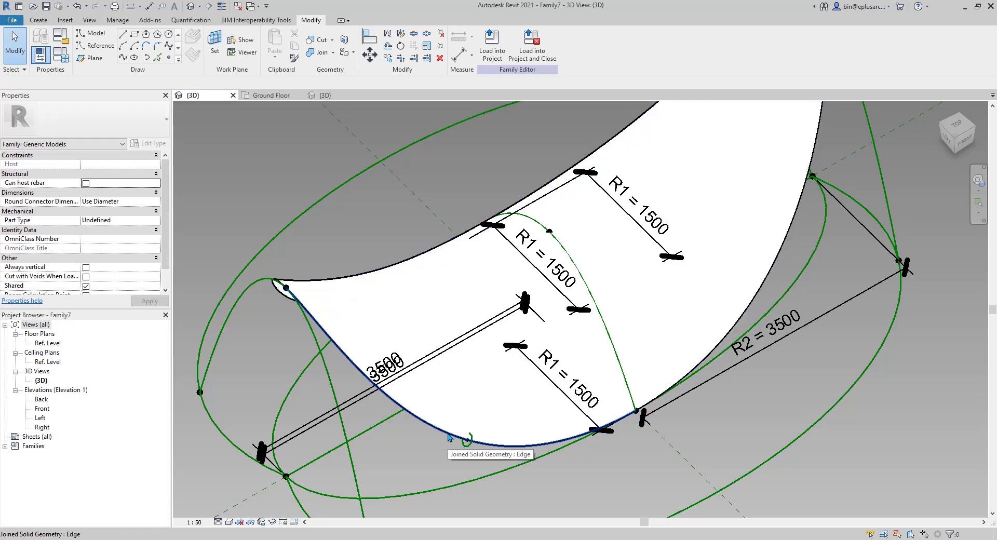
{"action": "left_click", "coordinate": [450, 437]}
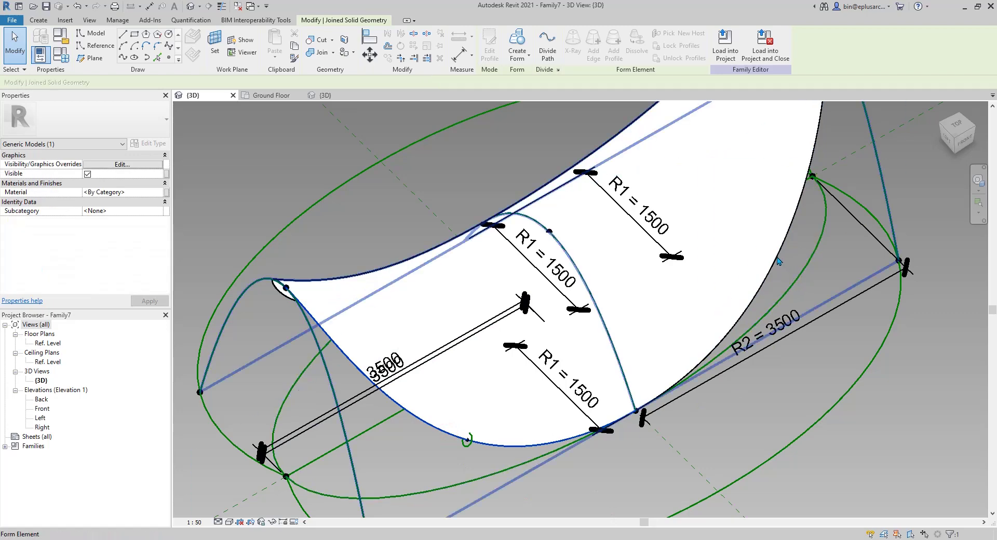
{"action": "key", "text": "Tab"}
{"action": "key", "text": "Tab"}
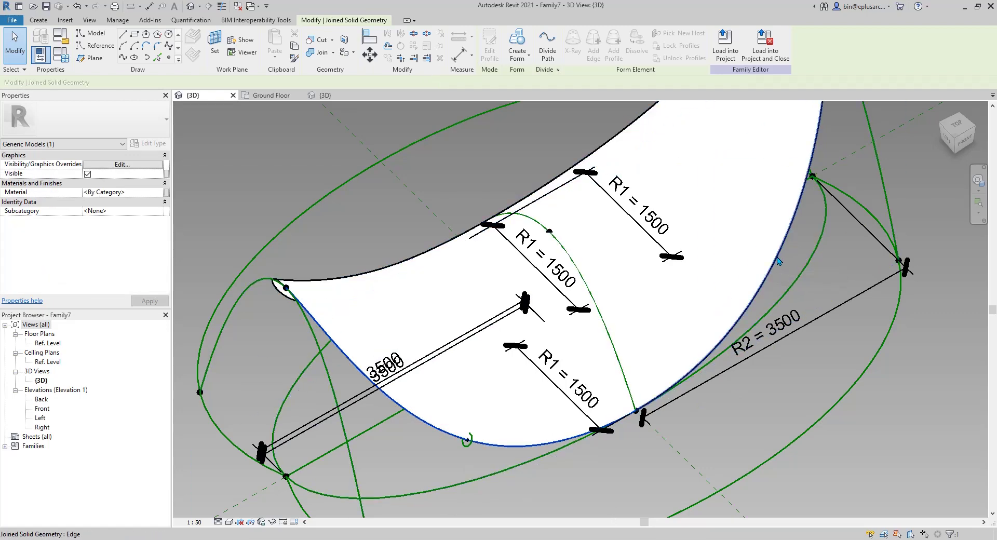
{"action": "left_click", "coordinate": [779, 259]}
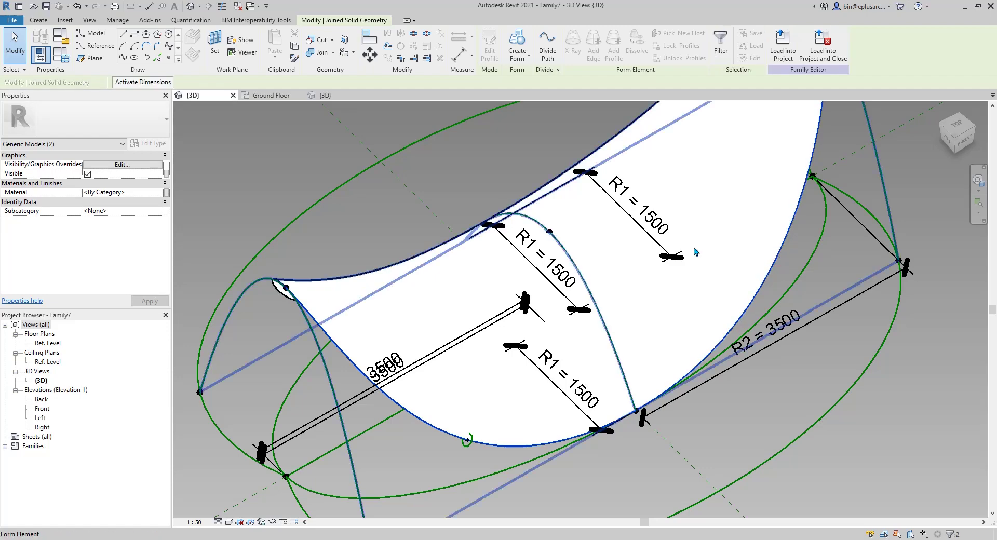
Add the two edge segments on the shade's rear side to the selection.
{"action": "middle_click_drag", "start_coordinate": [588, 262], "coordinate": [718, 343], "text": "shift"}
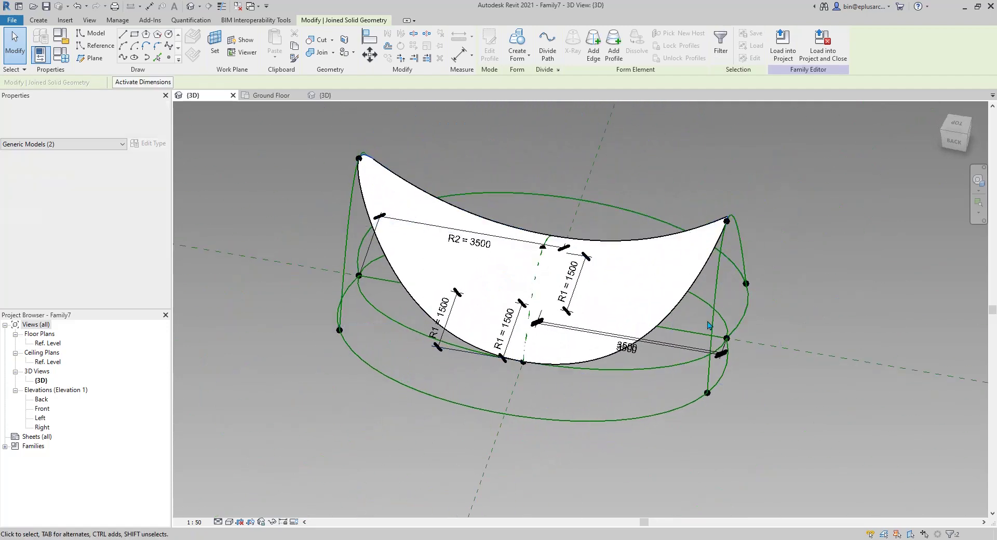
{"action": "key", "text": "Tab"}
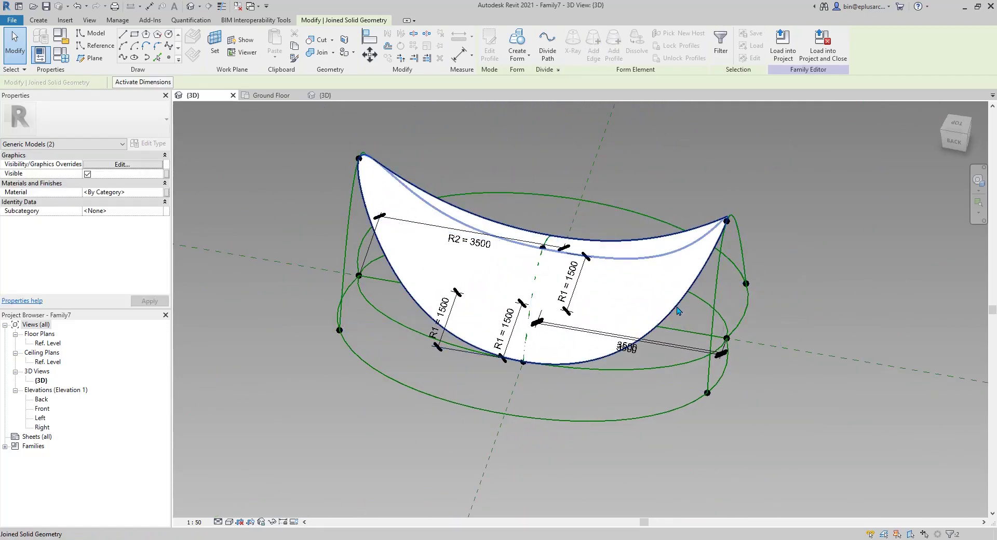
{"action": "key", "text": "Tab"}
{"action": "left_click", "coordinate": [678, 310], "text": "ctrl"}
{"action": "key", "text": "Tab"}
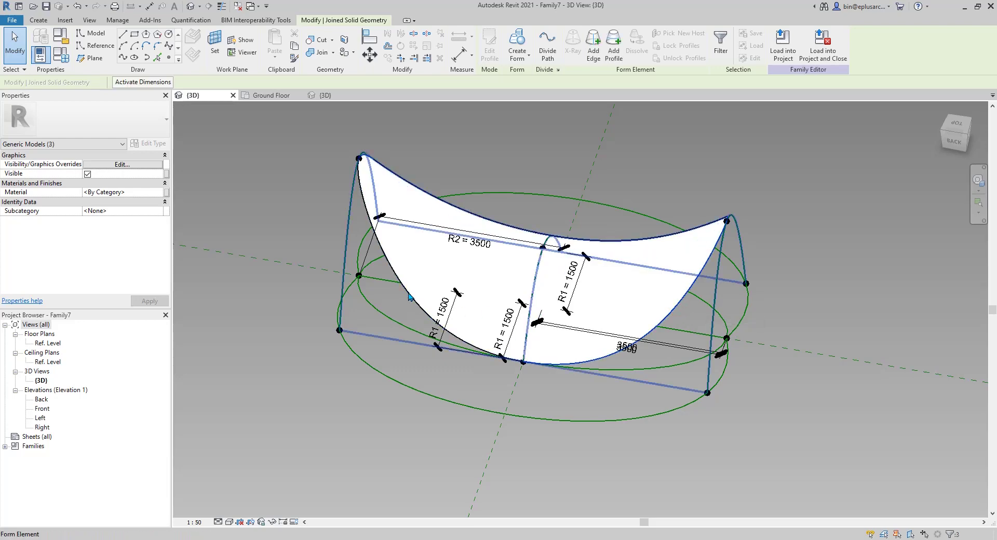
{"action": "key", "text": "Tab"}
{"action": "key", "text": "Tab"}
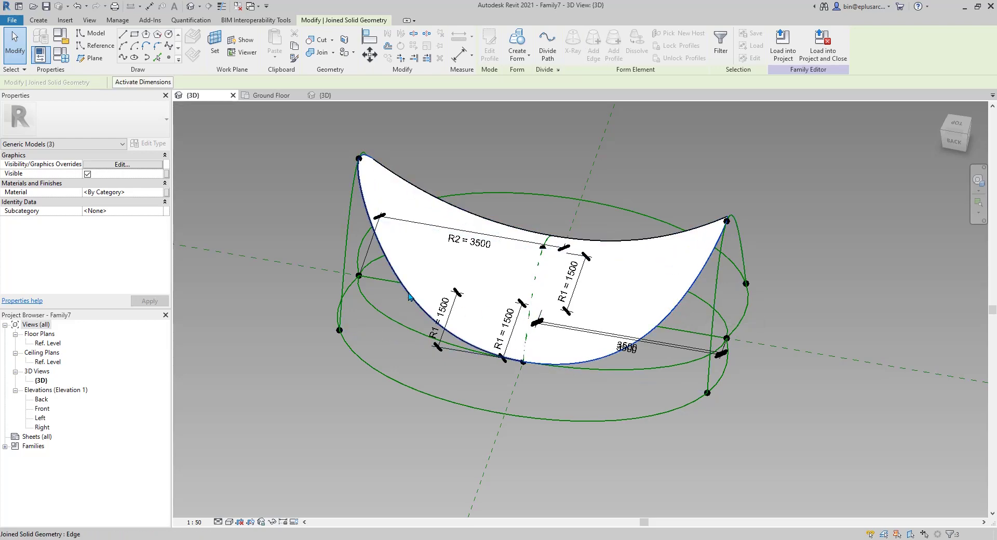
{"action": "left_click", "coordinate": [410, 297]}
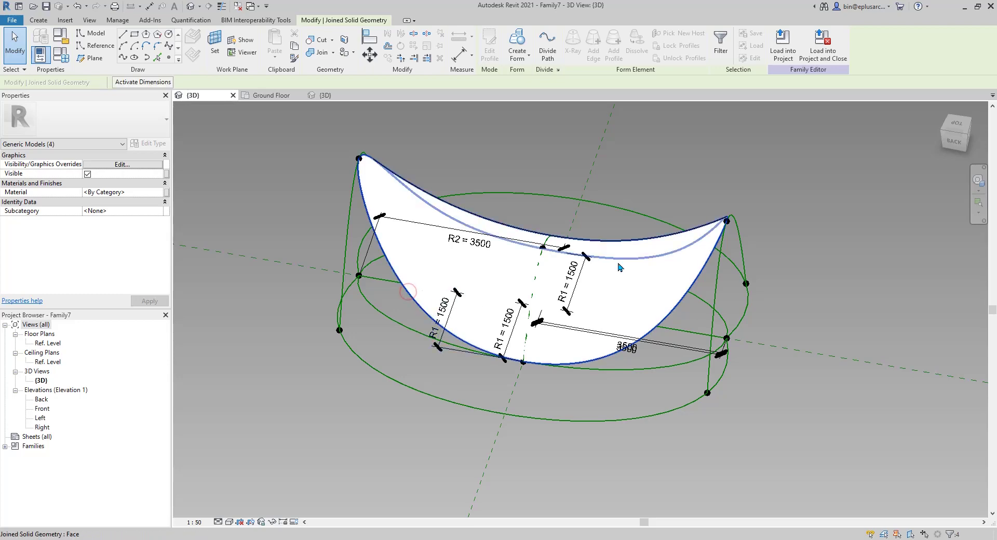
Add the reference circle to the selected edges and create a form sweeping it around the shade's perimeter.
{"action": "middle_click_drag", "start_coordinate": [410, 297], "coordinate": [536, 391], "text": "shift"}
{"action": "scroll", "coordinate": [496, 375], "scroll_direction": "up", "scroll_amount": 6}
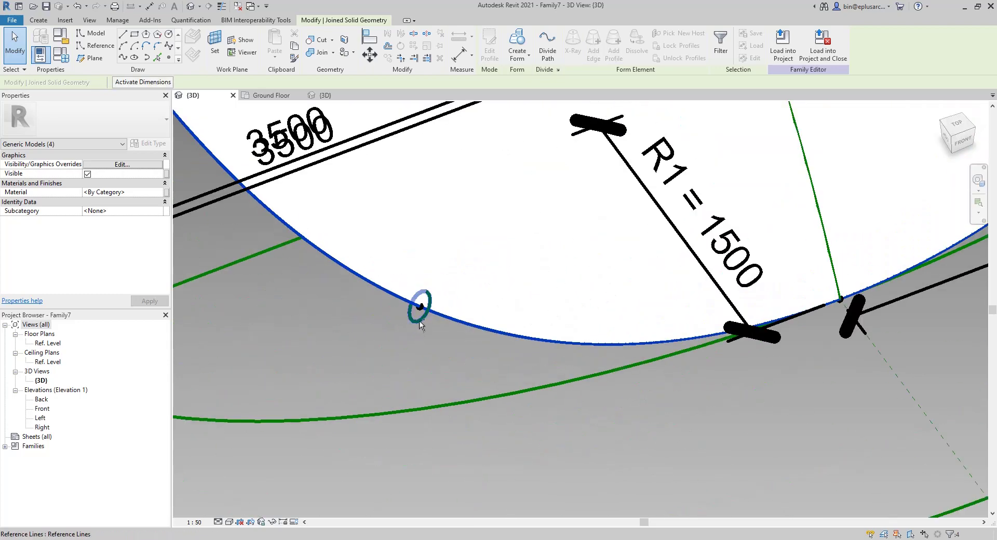
{"action": "left_click", "coordinate": [476, 358], "text": "ctrl"}
{"action": "left_click", "coordinate": [493, 41]}
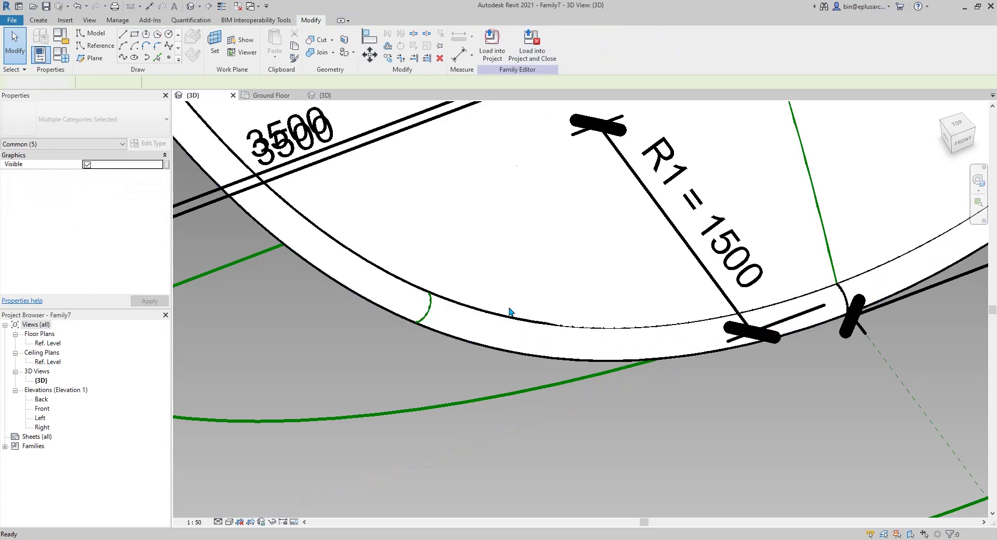
{"action": "scroll", "coordinate": [515, 309], "scroll_direction": "down", "scroll_amount": 5}
{"action": "middle_click_drag", "start_coordinate": [516, 305], "coordinate": [507, 409], "text": "shift"}
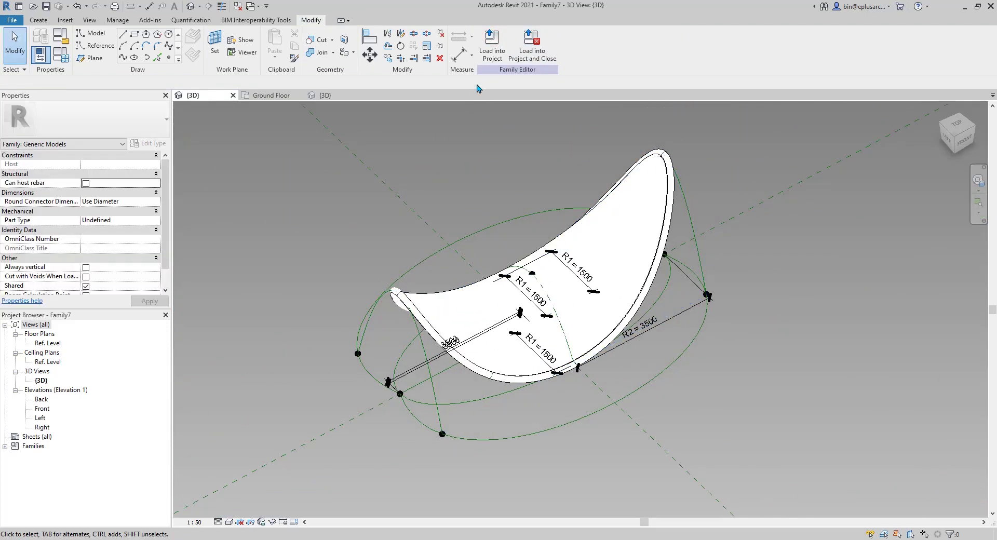
Reload the family with its tubular rim into the project and view the placed shade.
{"action": "left_click", "coordinate": [491, 44]}
{"action": "left_click", "coordinate": [495, 240]}
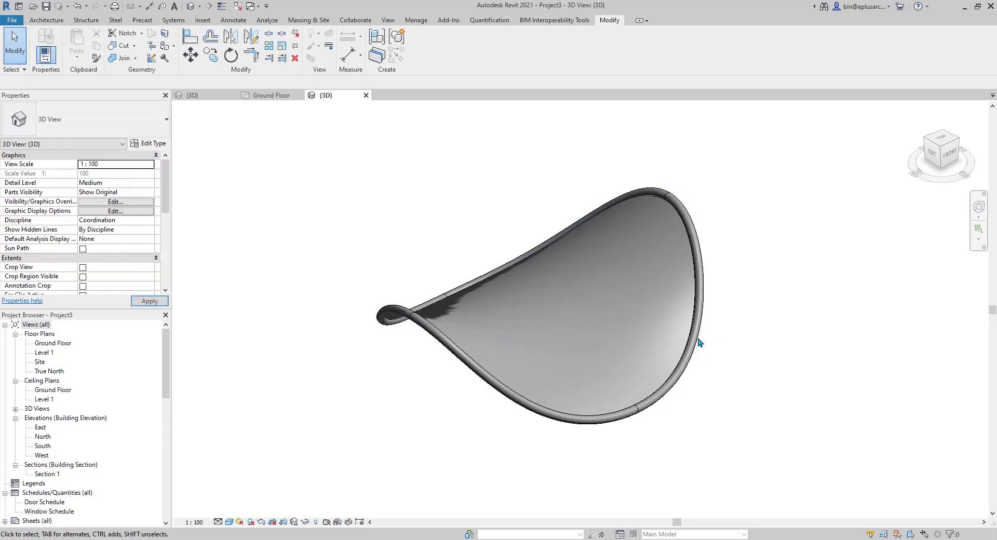
{"action": "middle_click_drag", "start_coordinate": [698, 341], "coordinate": [701, 386], "text": "shift"}
{"action": "middle_click_drag", "start_coordinate": [614, 393], "coordinate": [835, 388], "text": "shift"}
Set the placed shade's Depth to 3000.
{"action": "left_click", "coordinate": [662, 406]}
{"action": "middle_click_drag", "start_coordinate": [411, 187], "coordinate": [420, 190]}
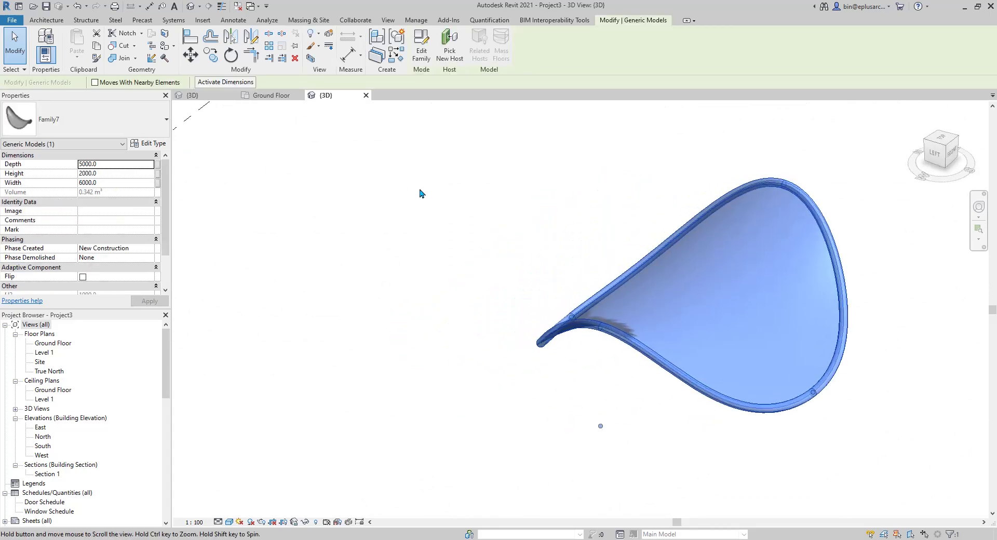
{"action": "left_click", "coordinate": [116, 165]}
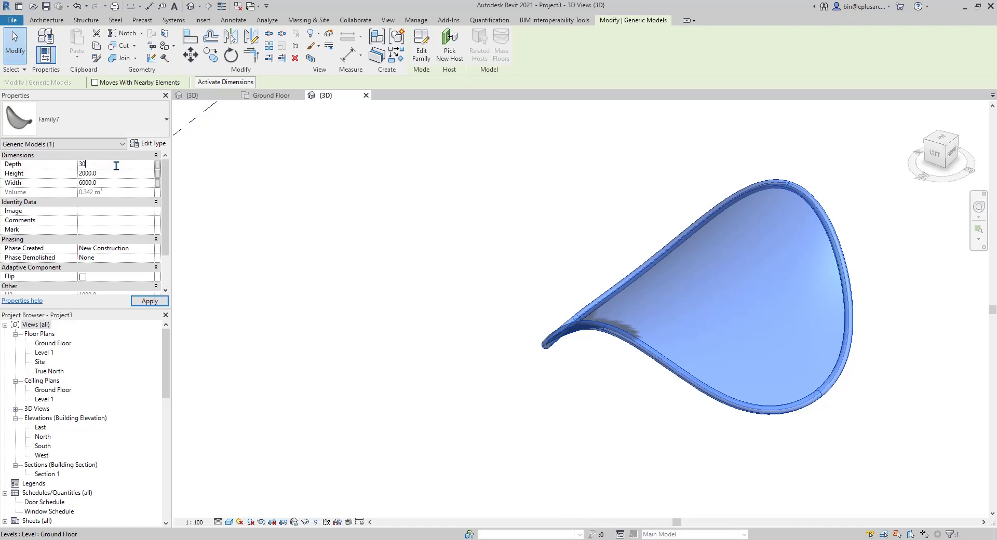
{"action": "key", "text": "Return"}
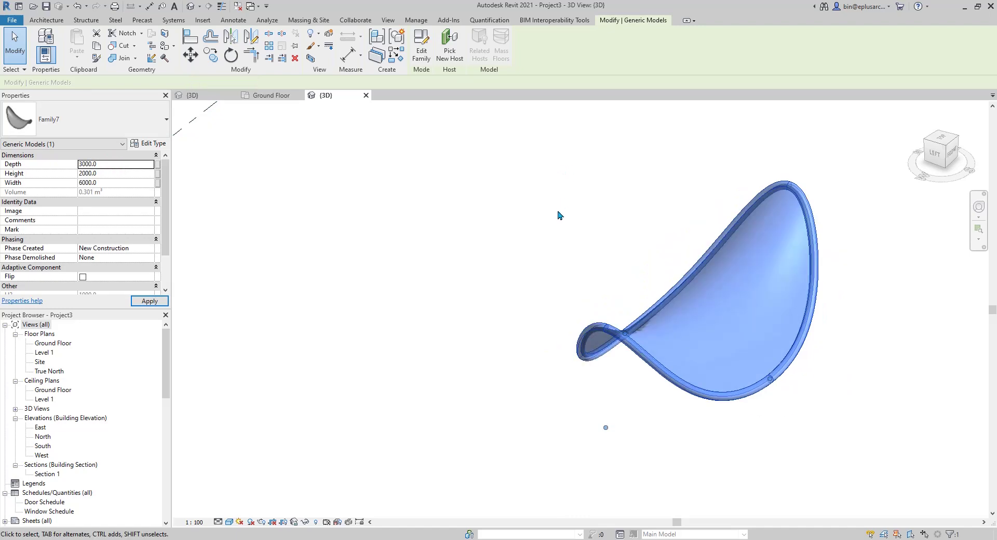
Set the shade instance's Depth to 5000 and its Width to 12000.
{"action": "middle_click_drag", "start_coordinate": [559, 215], "coordinate": [467, 187], "text": "shift"}
{"action": "left_click", "coordinate": [121, 175]}
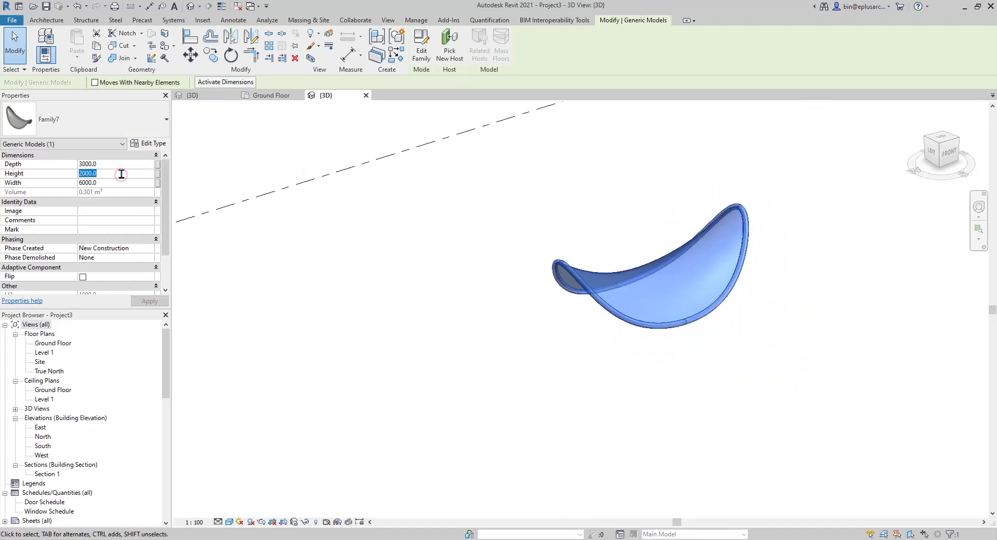
{"action": "left_click", "coordinate": [120, 167]}
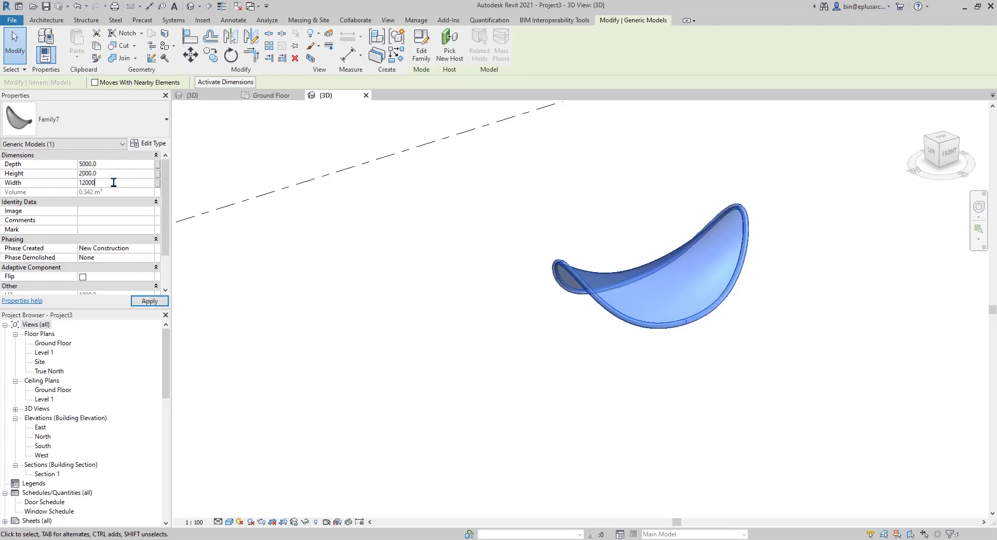
{"action": "left_click", "coordinate": [351, 199]}
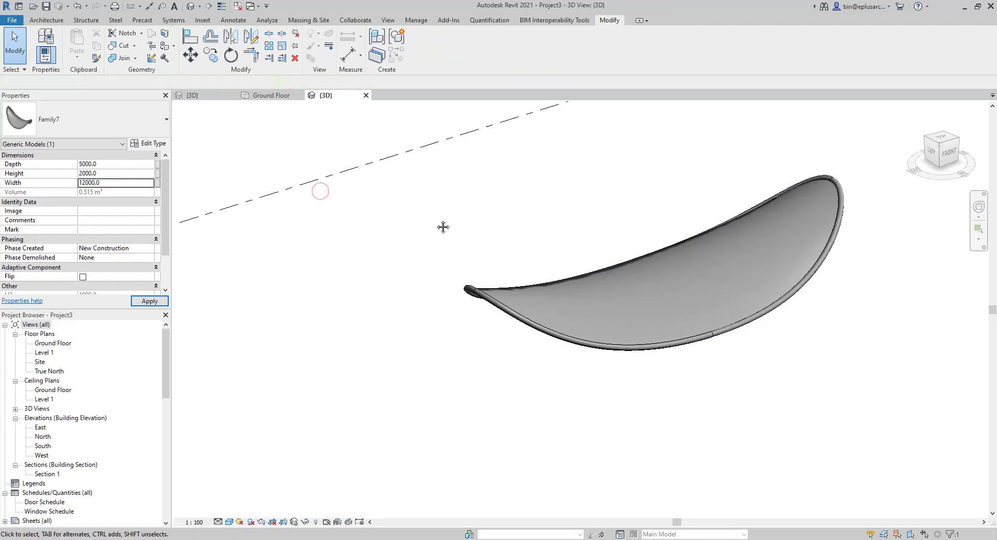
Set the shade instance's Height to 6000.
{"action": "left_click", "coordinate": [534, 290]}
{"action": "left_click", "coordinate": [112, 175]}
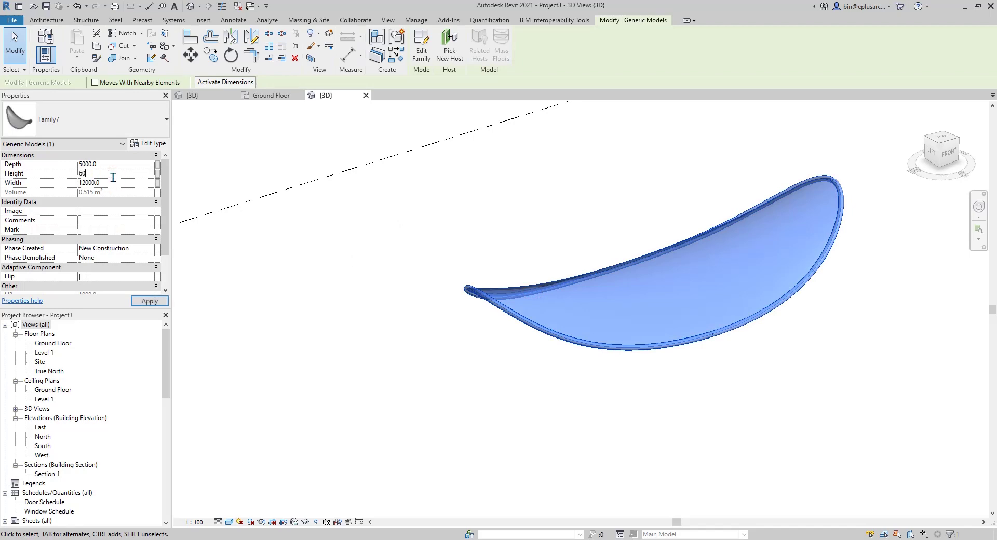
{"action": "key", "text": "Return"}
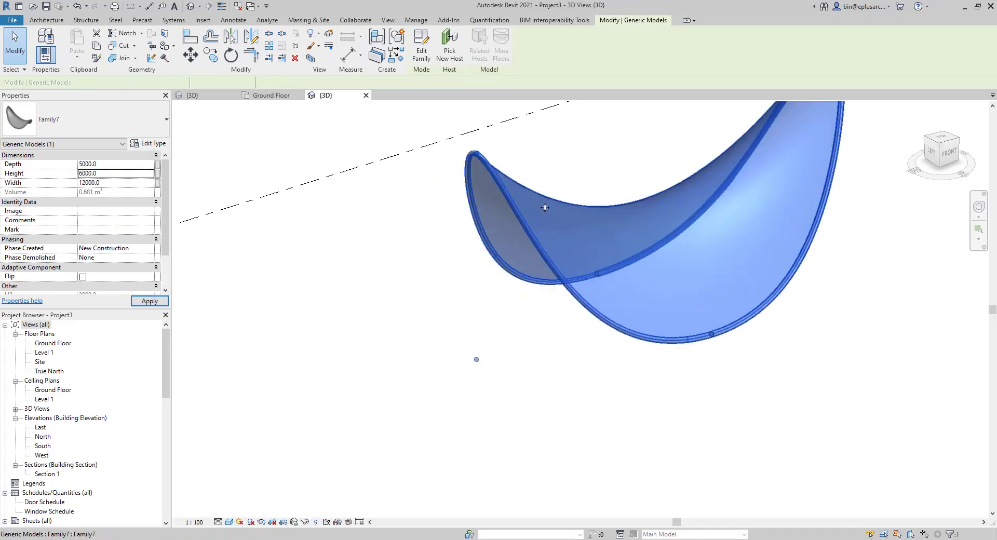
Examine the resized shade's curvature and tubular rim from the side and the front.
{"action": "middle_click_drag", "start_coordinate": [557, 251], "coordinate": [723, 180], "text": "shift"}
{"action": "left_click", "coordinate": [774, 238]}
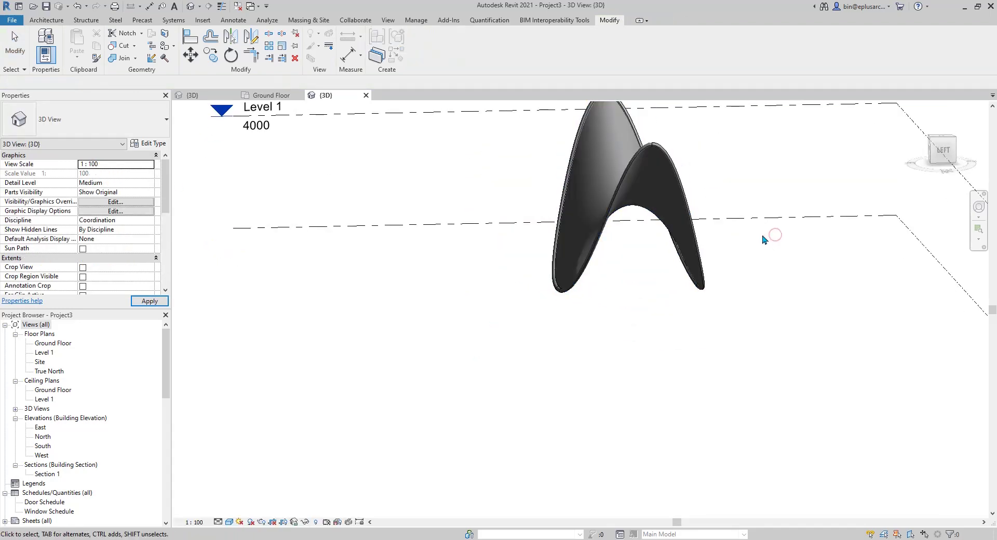
{"action": "scroll", "coordinate": [763, 238], "scroll_direction": "down", "scroll_amount": 1}
{"action": "middle_click_drag", "start_coordinate": [761, 239], "coordinate": [547, 382], "text": "shift"}
{"action": "scroll", "coordinate": [589, 334], "scroll_direction": "up", "scroll_amount": 1}
{"action": "left_click", "coordinate": [565, 355]}
{"action": "left_click", "coordinate": [742, 372]}
{"action": "scroll", "coordinate": [587, 336], "scroll_direction": "up", "scroll_amount": 2}
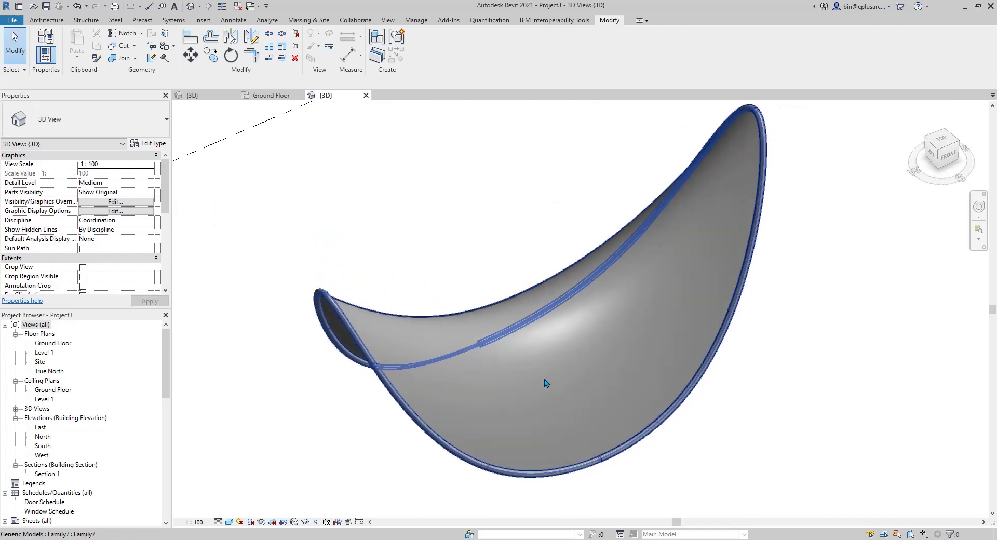